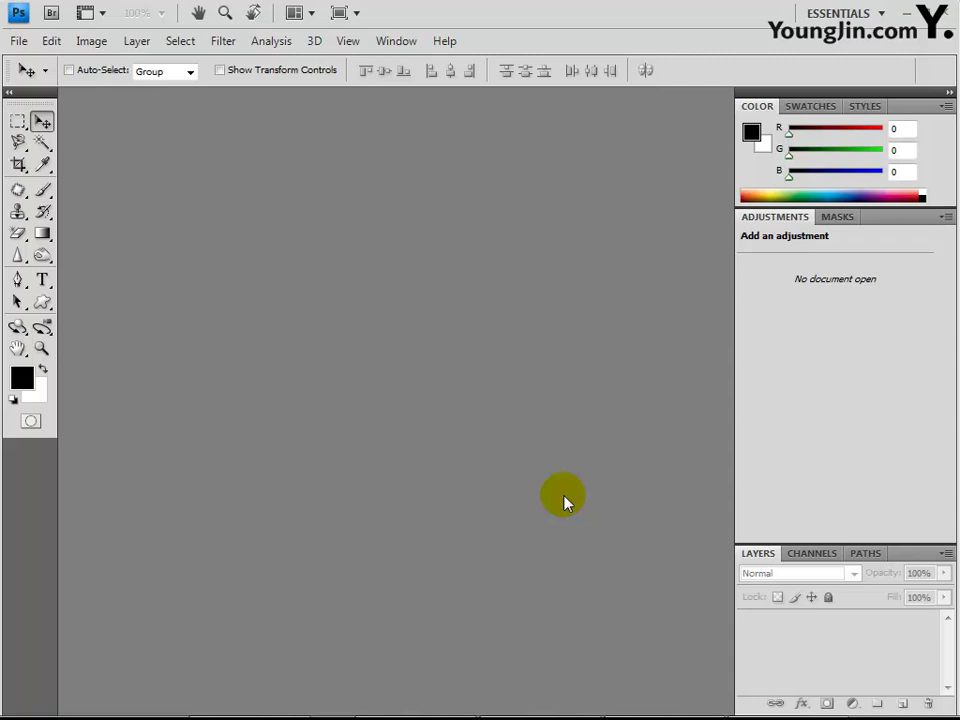
Start a new document with a width of 600 pixels and a height of 400 pixels.
key("t")
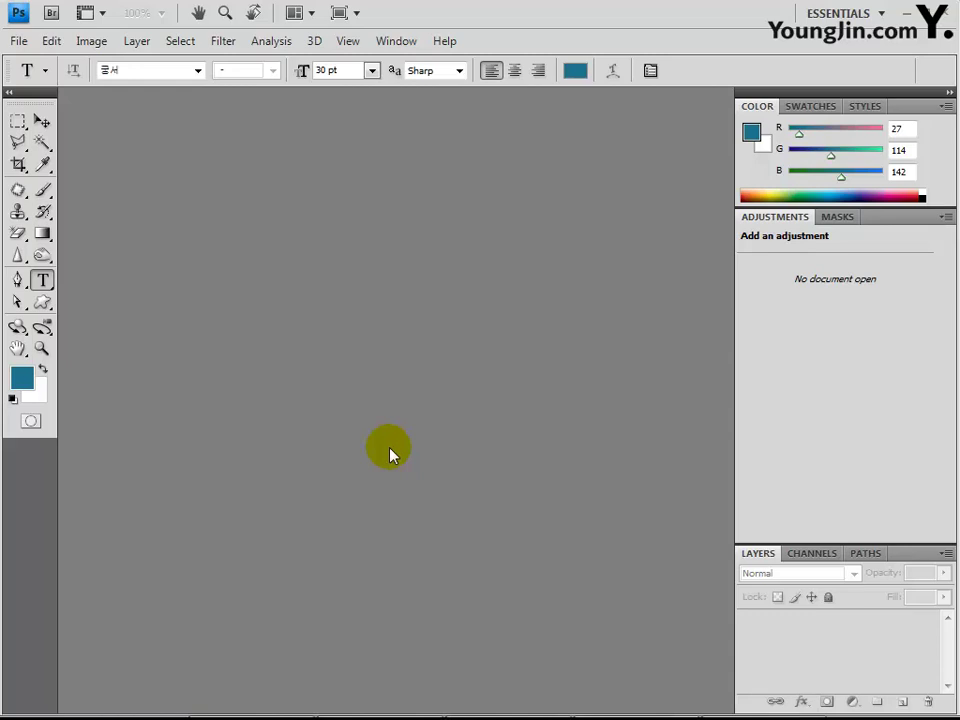
left_click(19, 41)
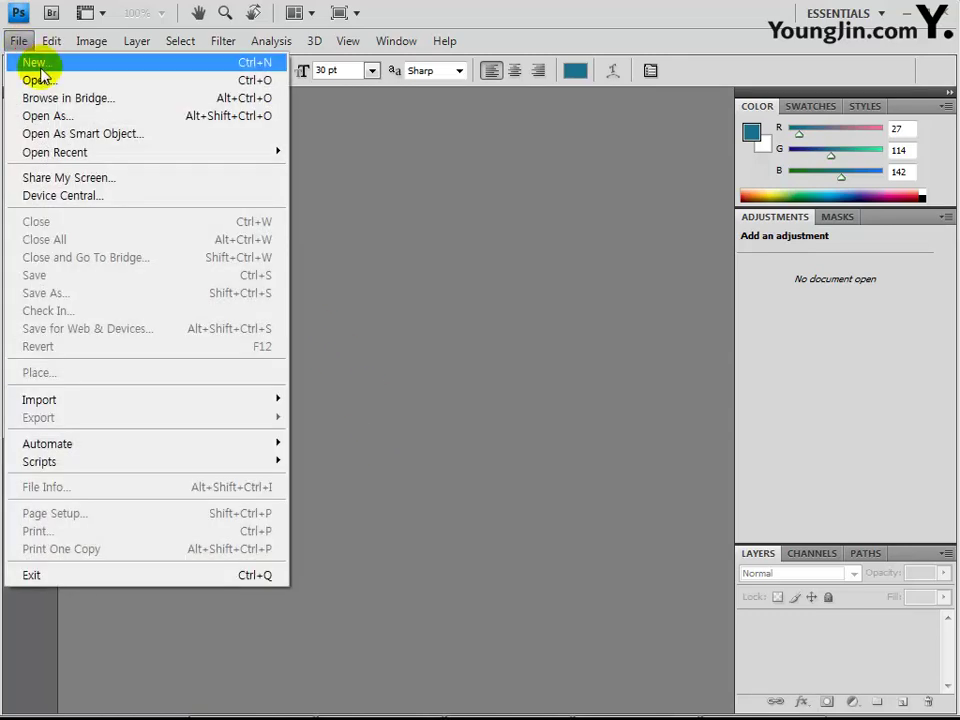
left_click(40, 63)
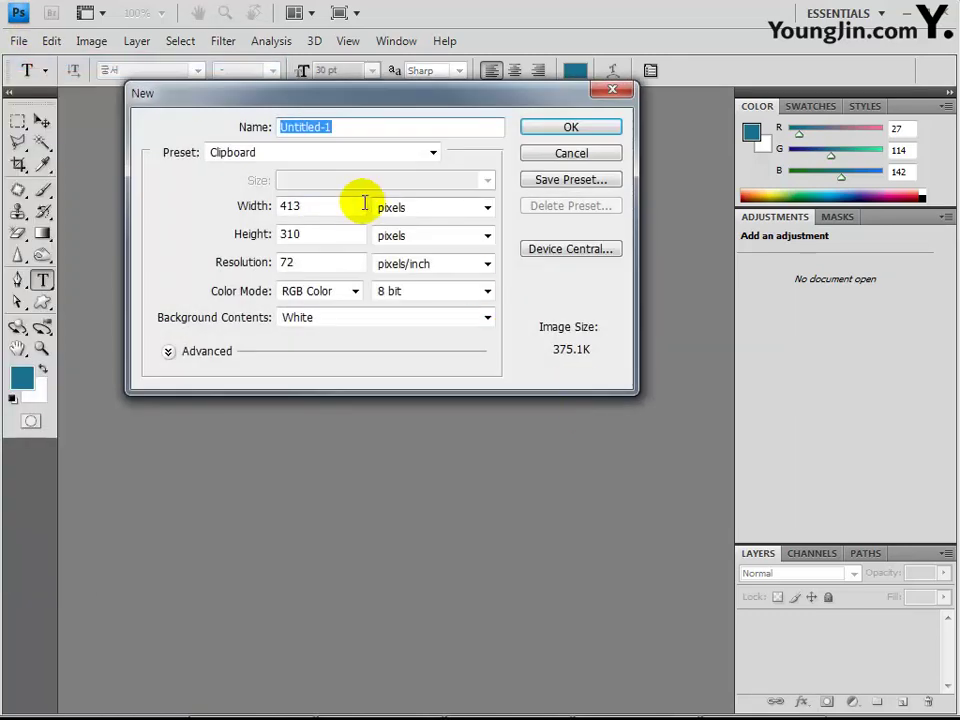
left_click_drag(338, 206, 218, 208)
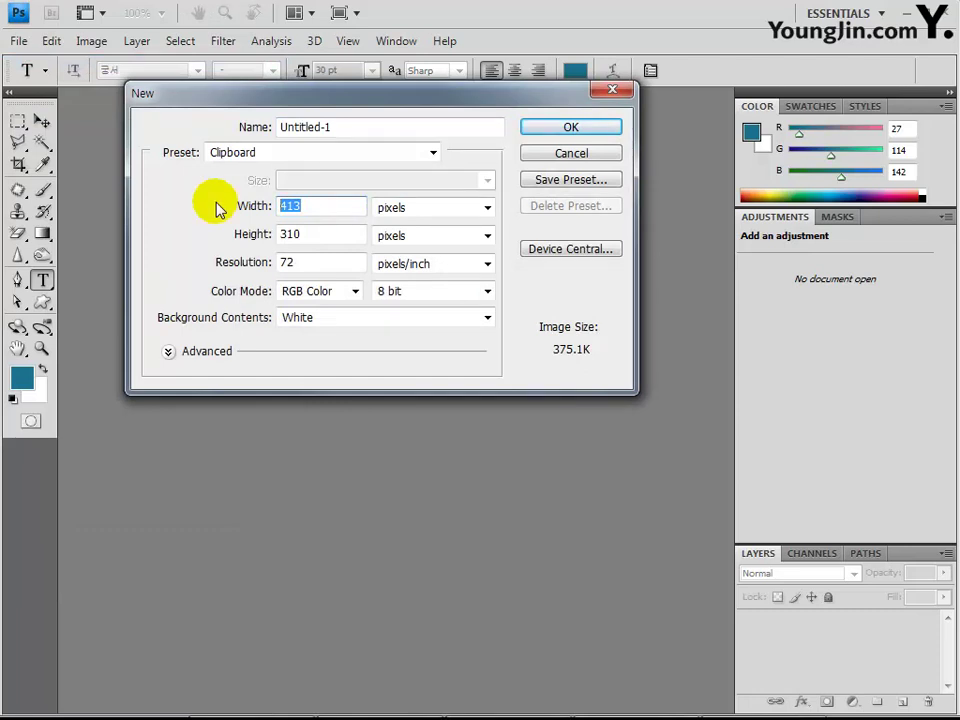
type("600")
key("Tab")
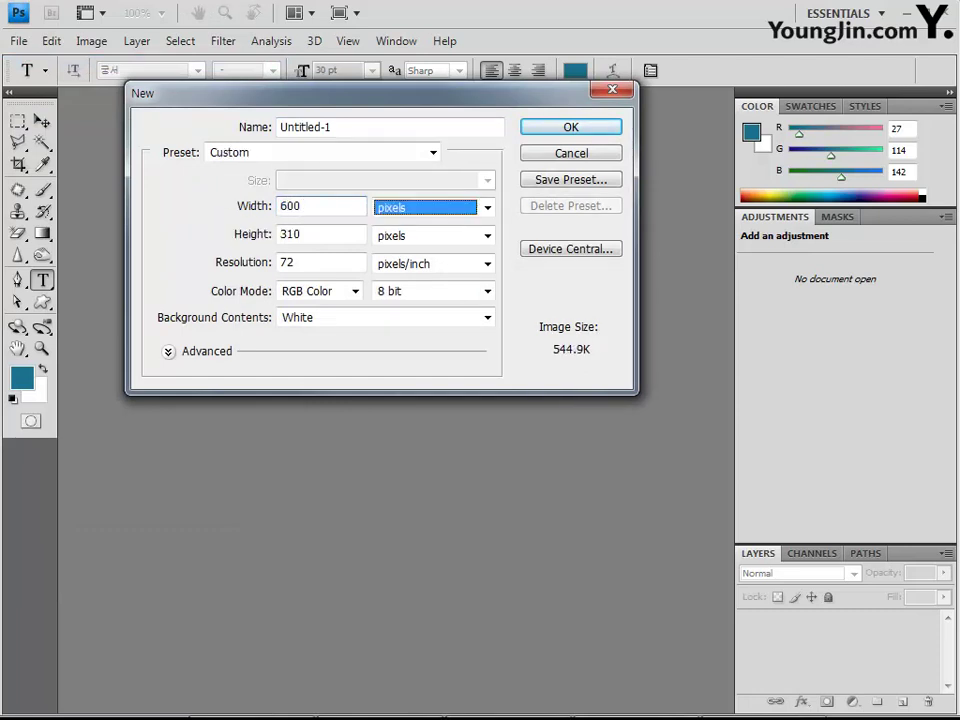
key("Tab")
type("400")
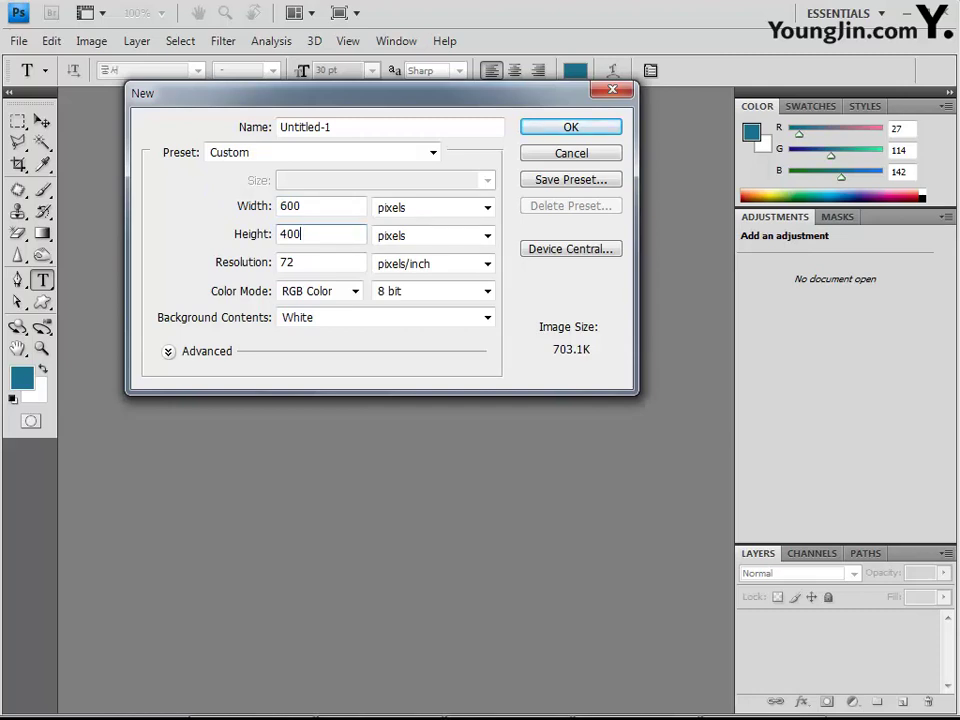
Name the new document with the exam ID number, the candidate's name and 4, separated by hyphens, and create it.
left_click(349, 127)
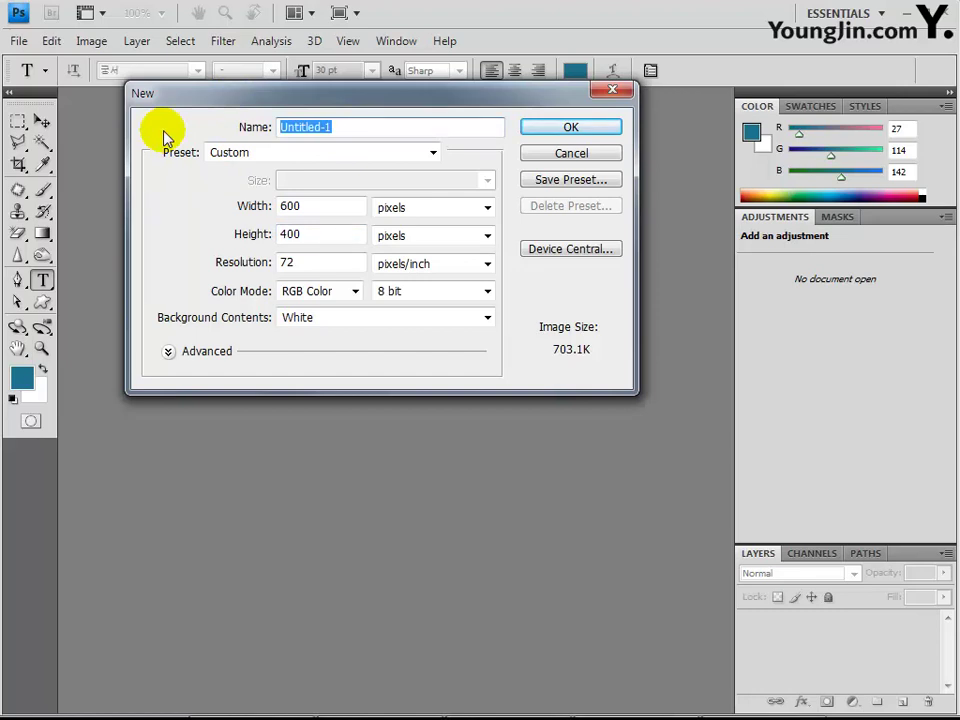
type("G")
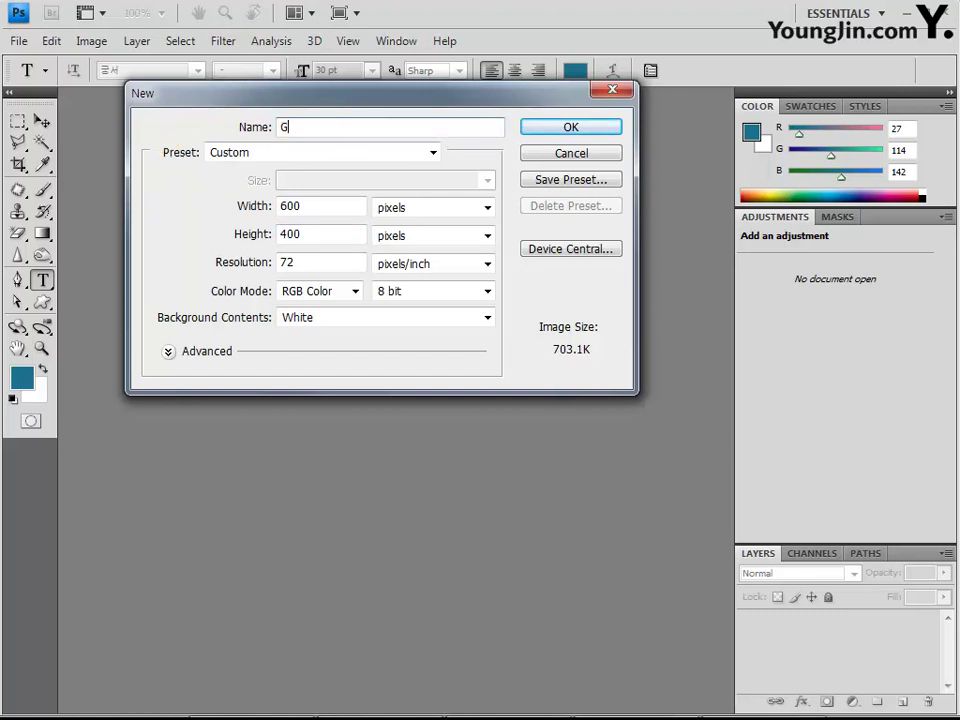
type("1234567879-홍길동-")
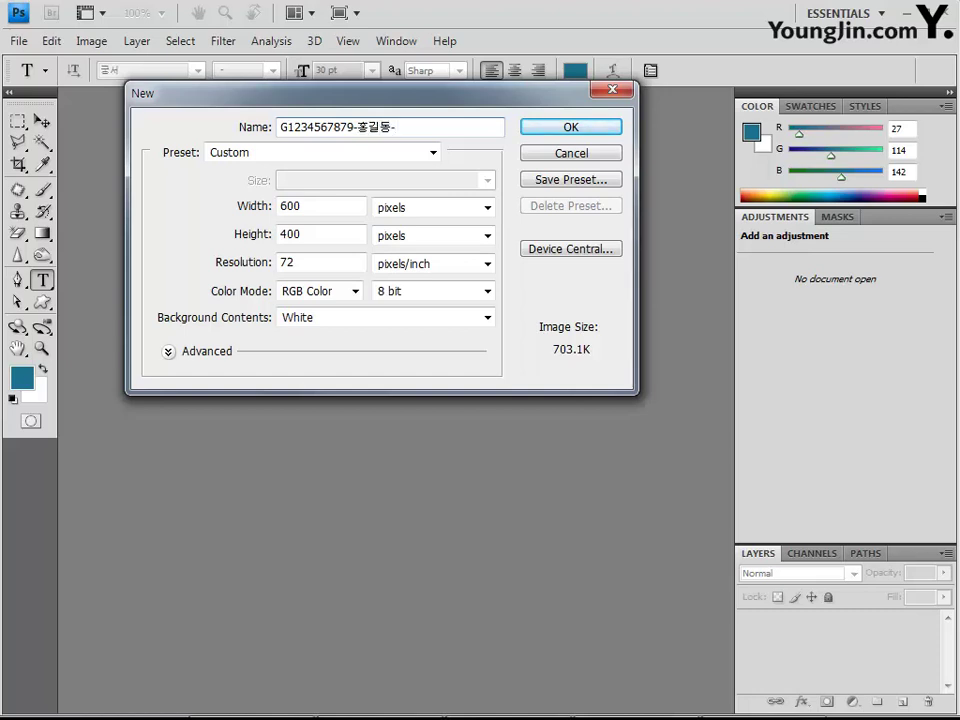
type("4")
key("Return")
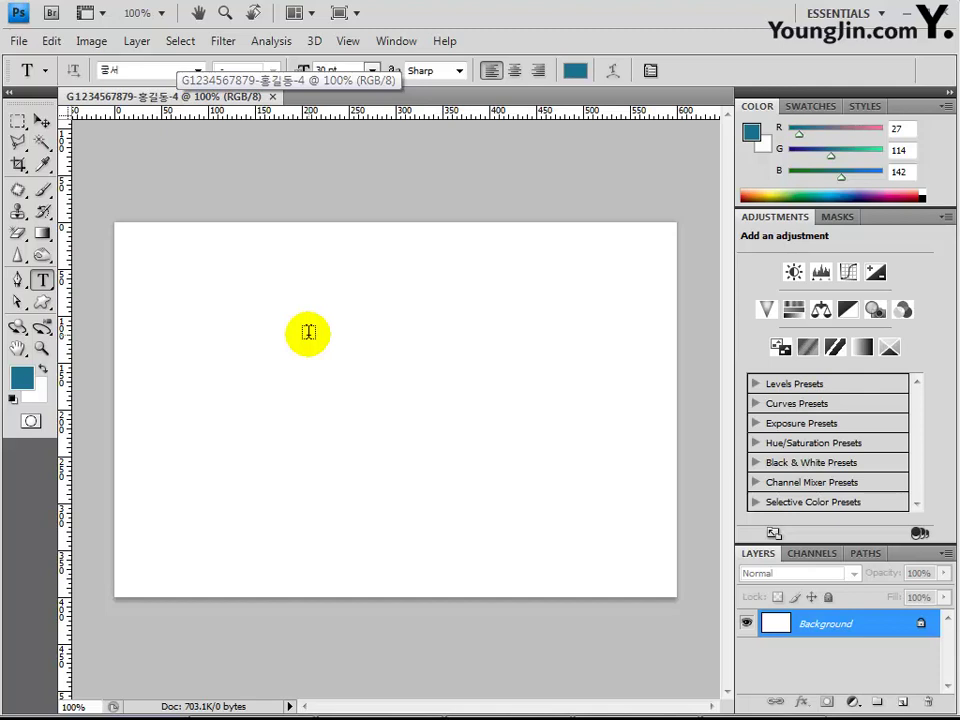
Add vertical guides at 100 px and 200 px on the canvas.
left_click(347, 41)
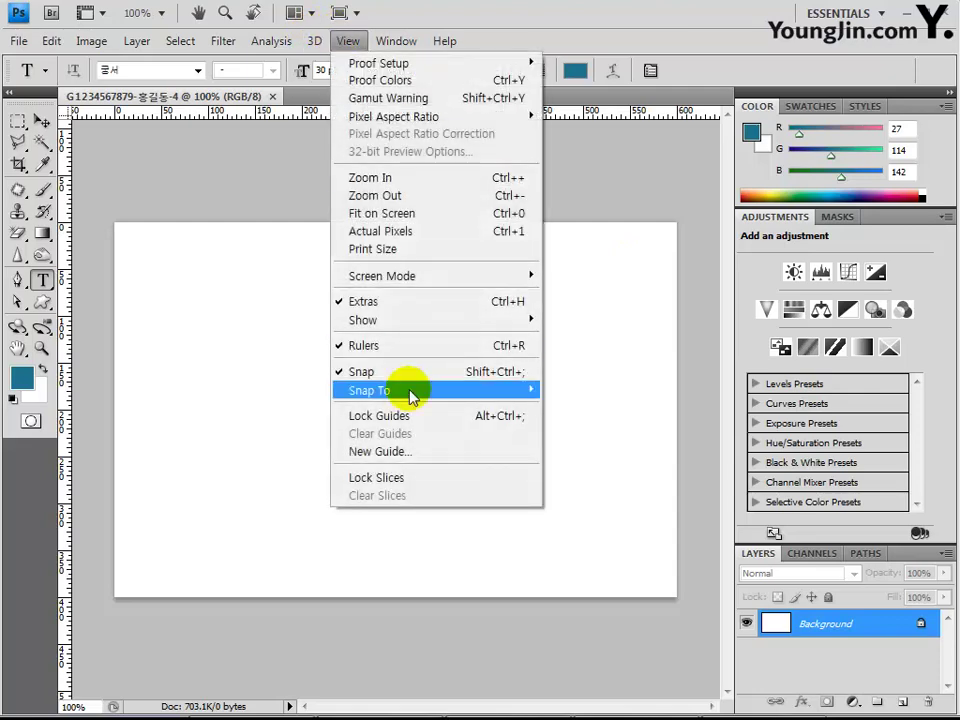
left_click(396, 452)
type("10")
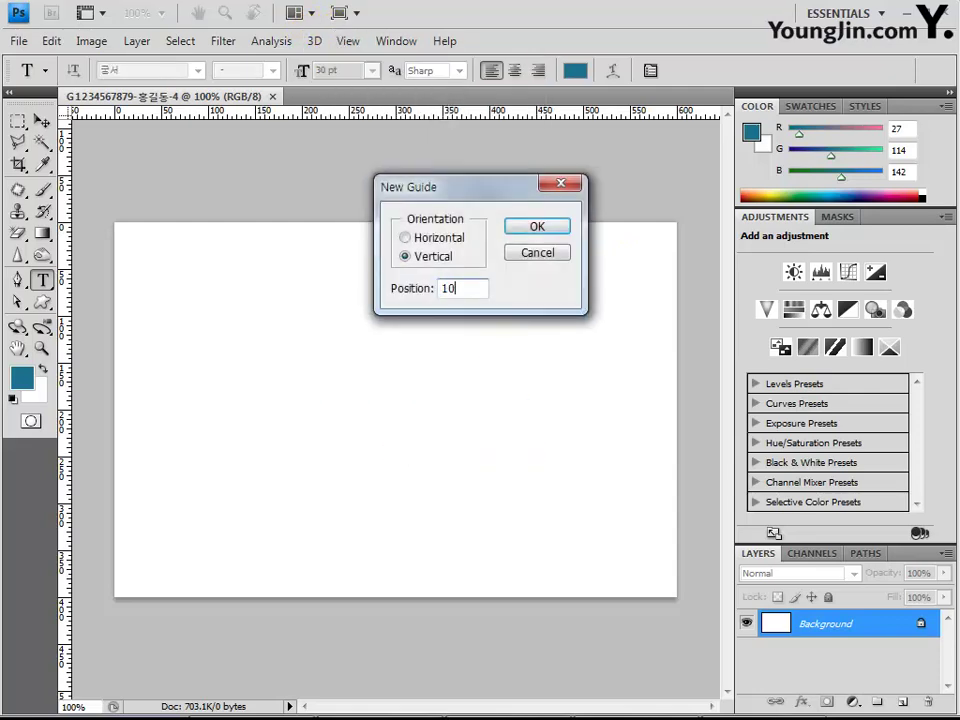
key("Return")
left_click(347, 41)
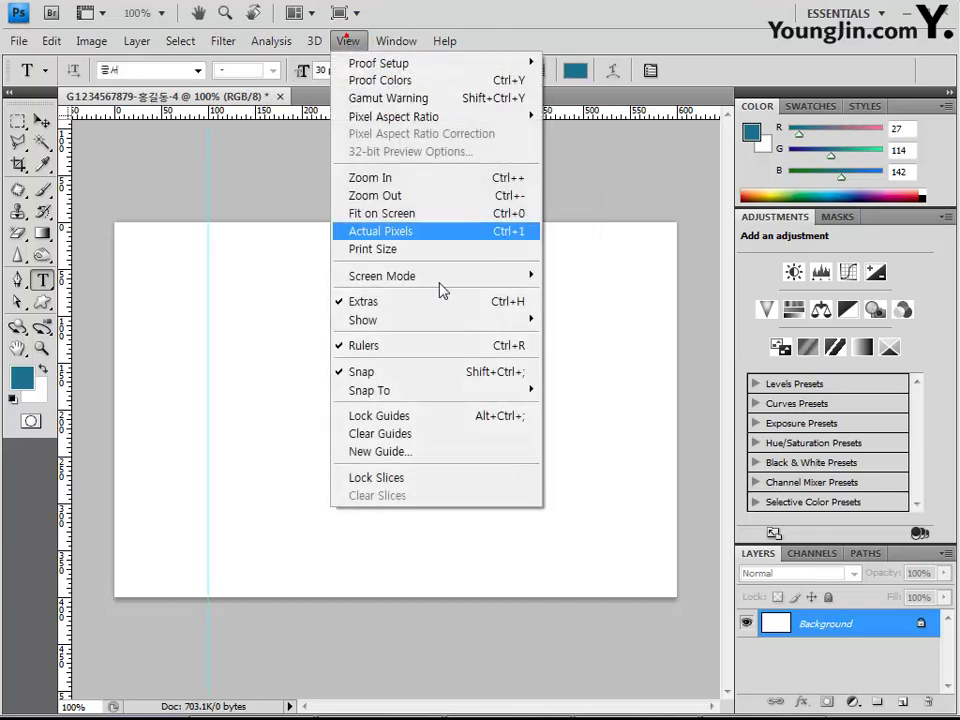
left_click(405, 452)
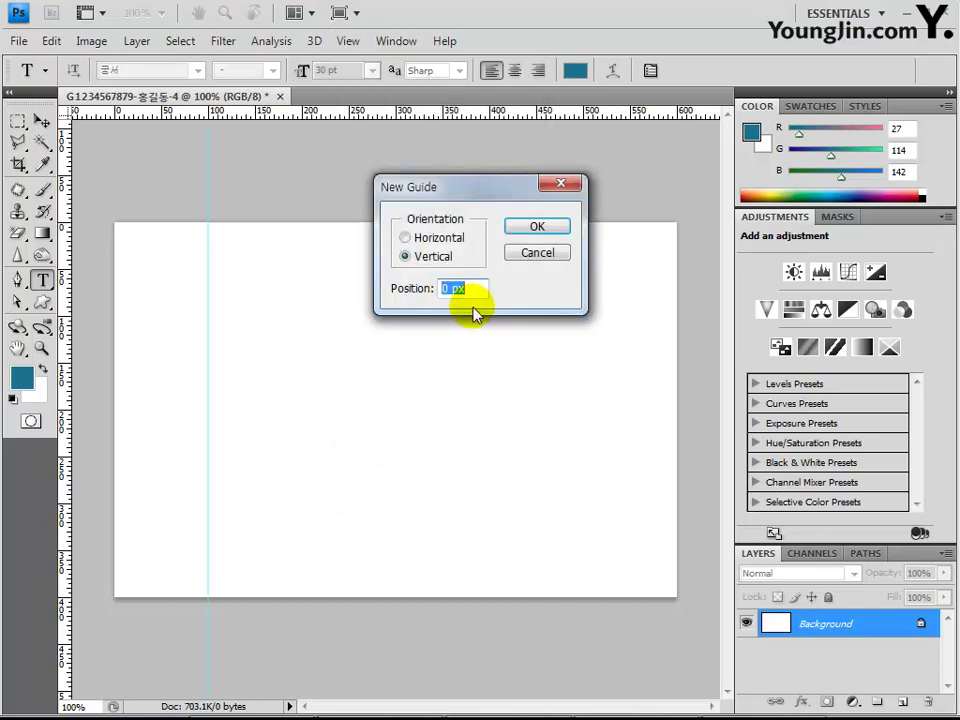
type("200")
key("Return")
Add two more vertical guides at 300 px and 400 px.
left_click(347, 41)
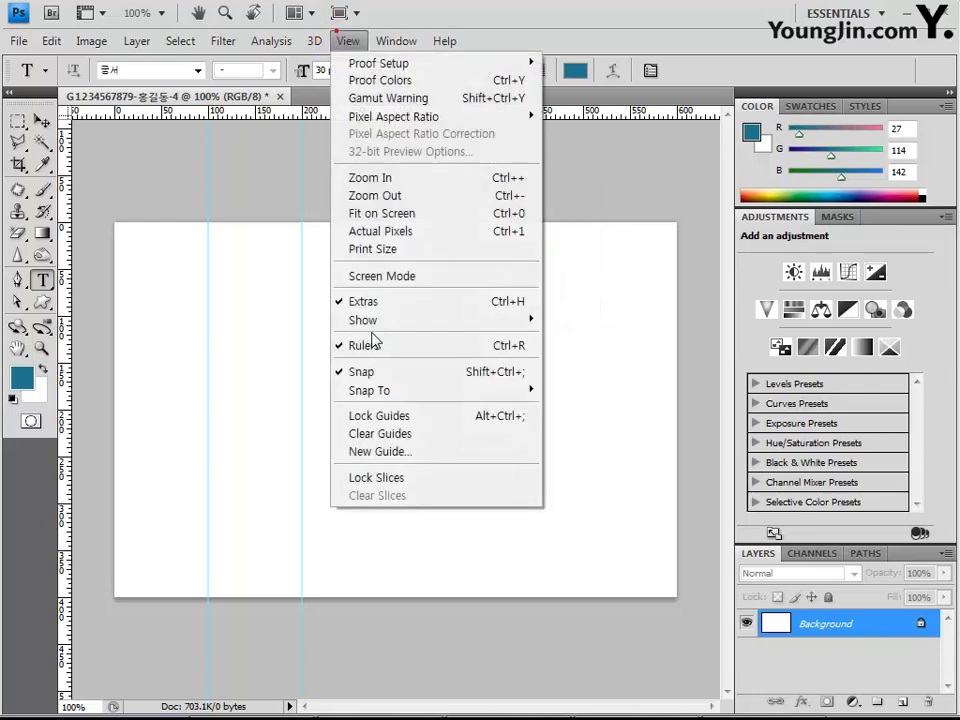
left_click(358, 452)
type("300")
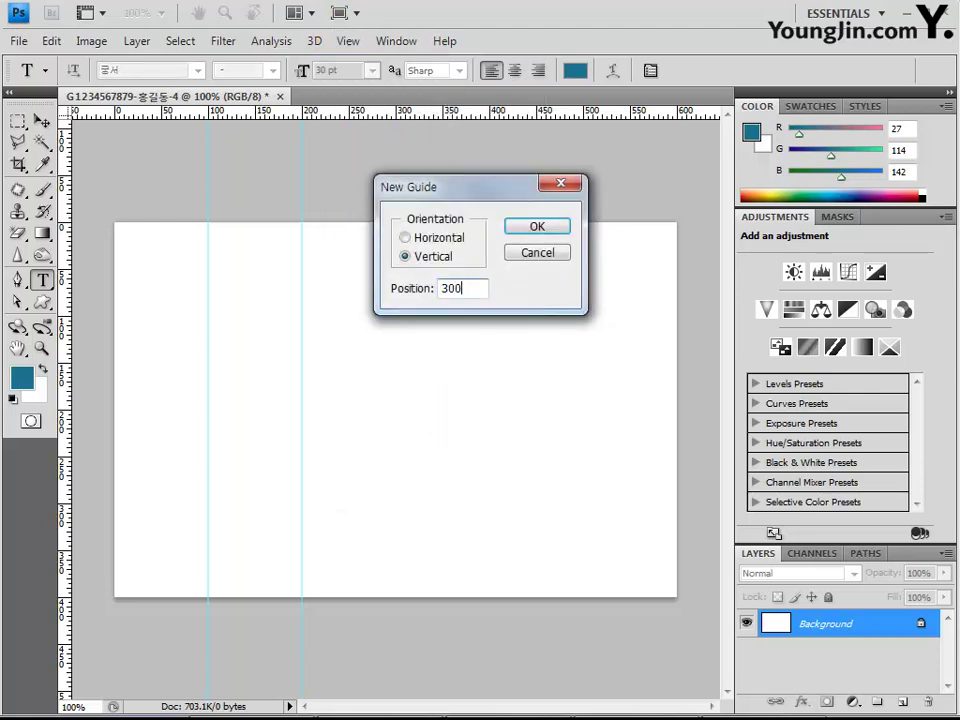
key("Return")
left_click(347, 41)
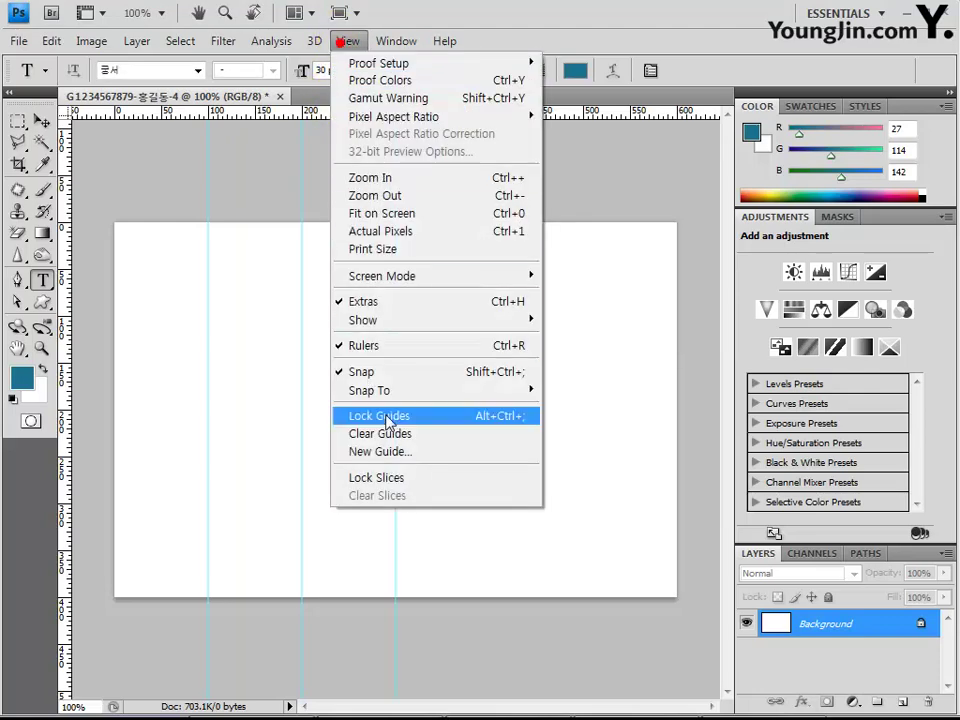
left_click(390, 452)
type("400")
key("Return")
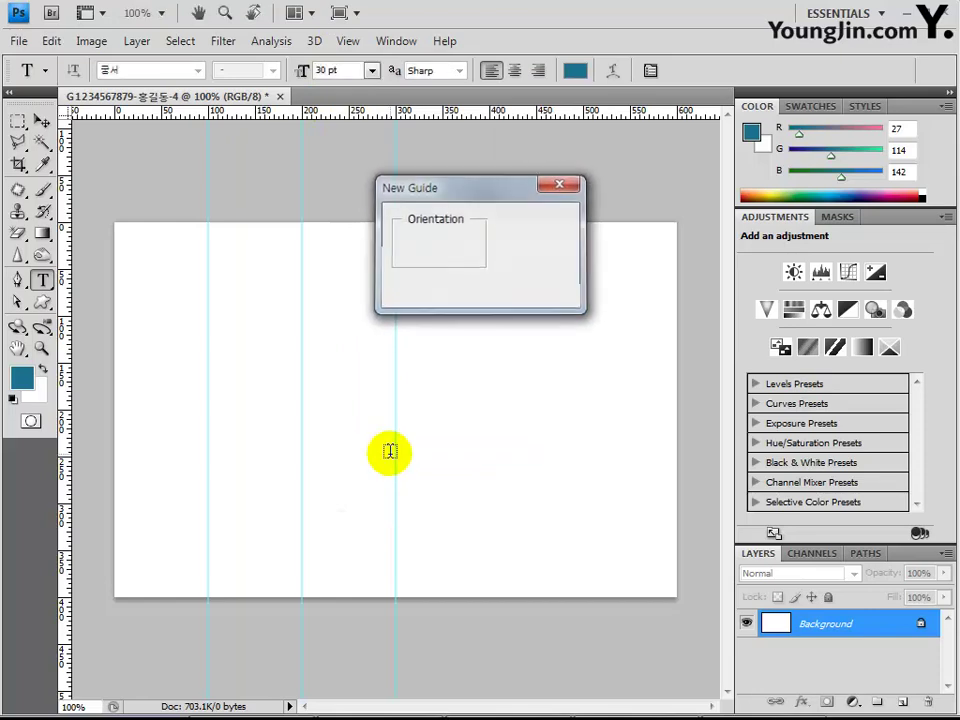
Add a vertical guide at 500 px and horizontal guides at 100, 200 and 300 px to complete the 100-pixel grid.
left_click(347, 40)
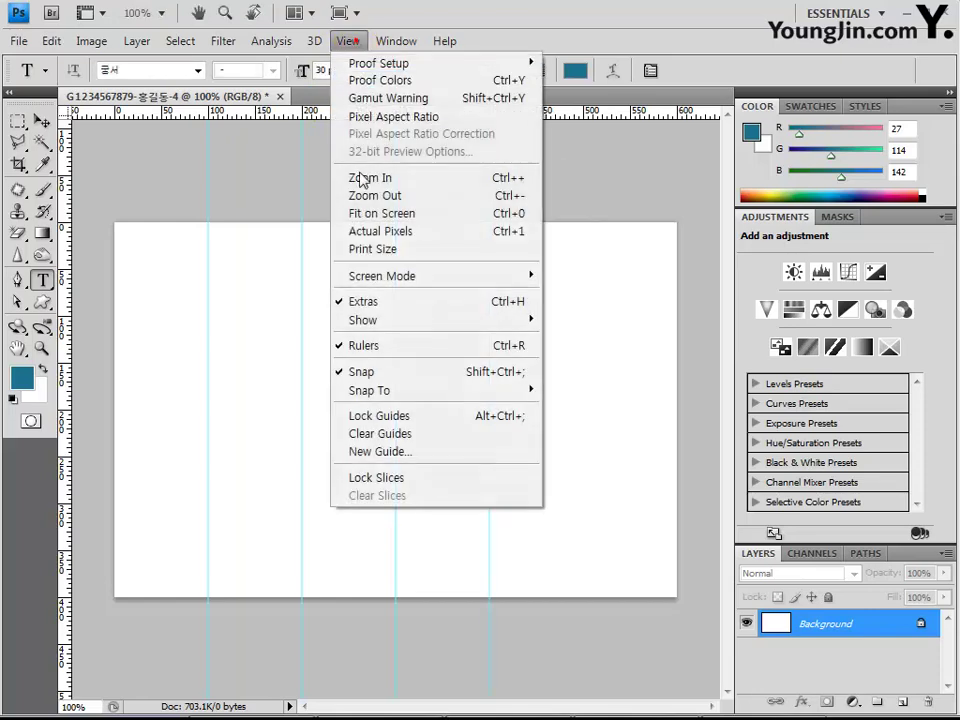
left_click(395, 455)
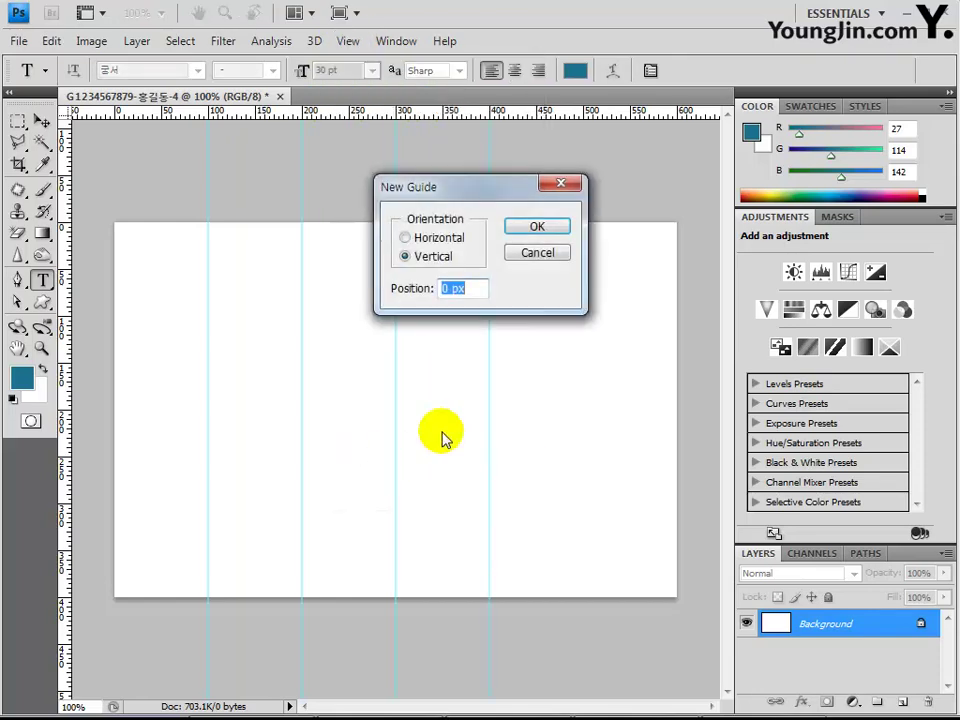
type("500")
key("Return")
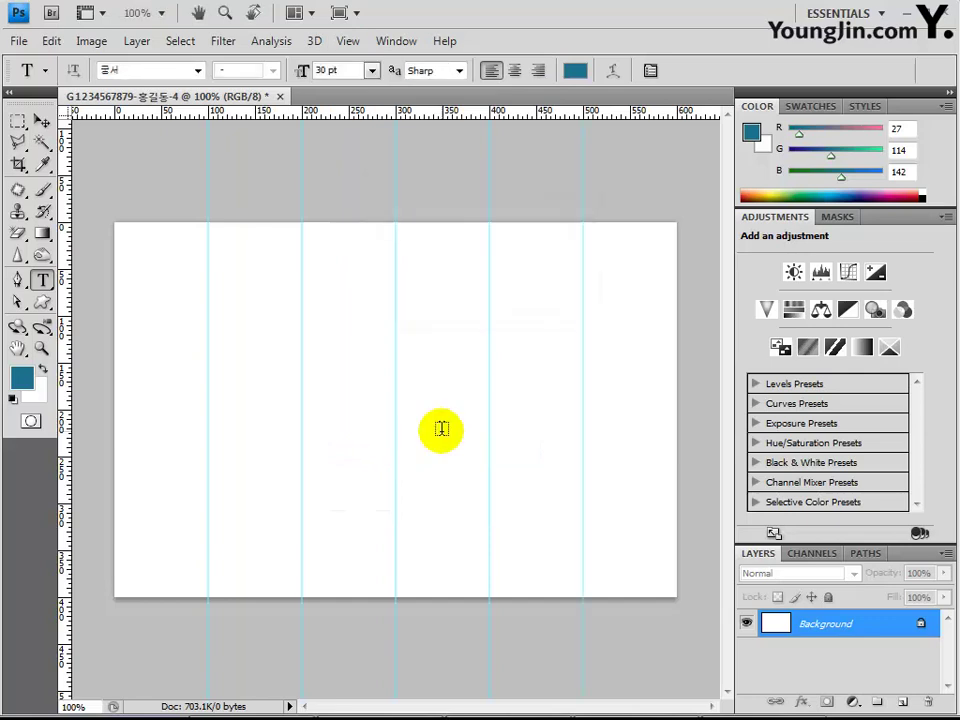
left_click_drag(349, 118, 386, 410)
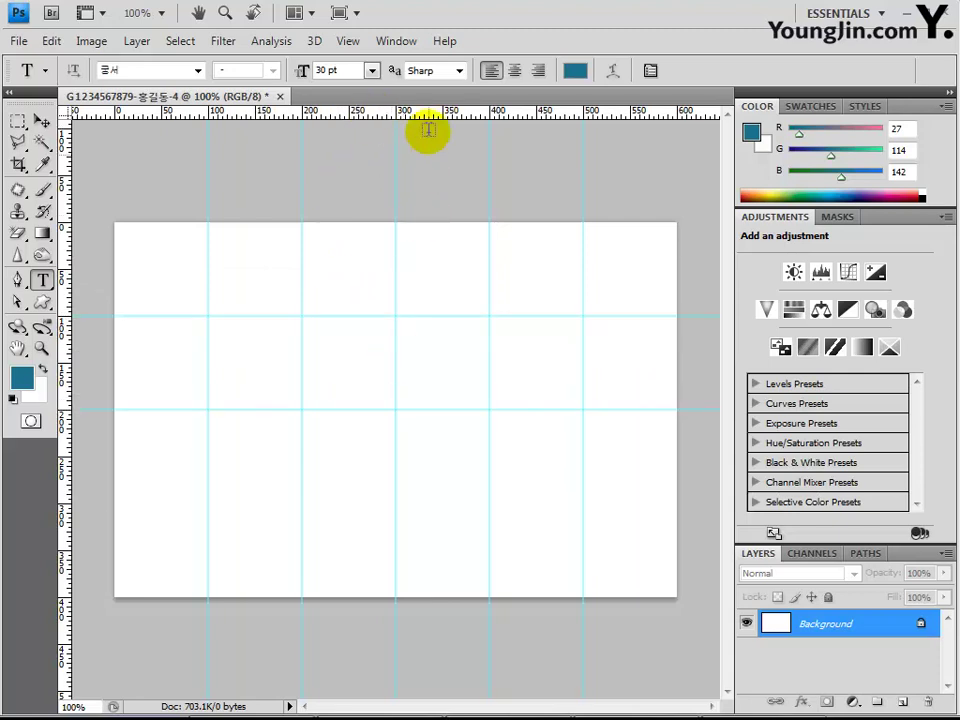
left_click_drag(430, 118, 436, 503)
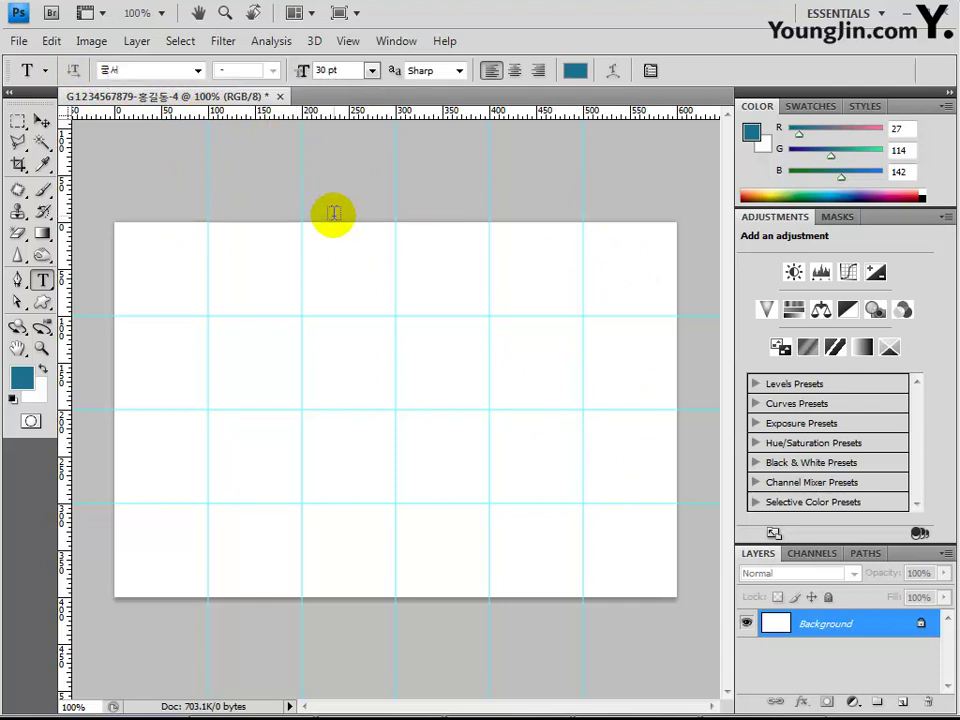
Set the foreground color to #cd8ccf.
left_click(24, 380)
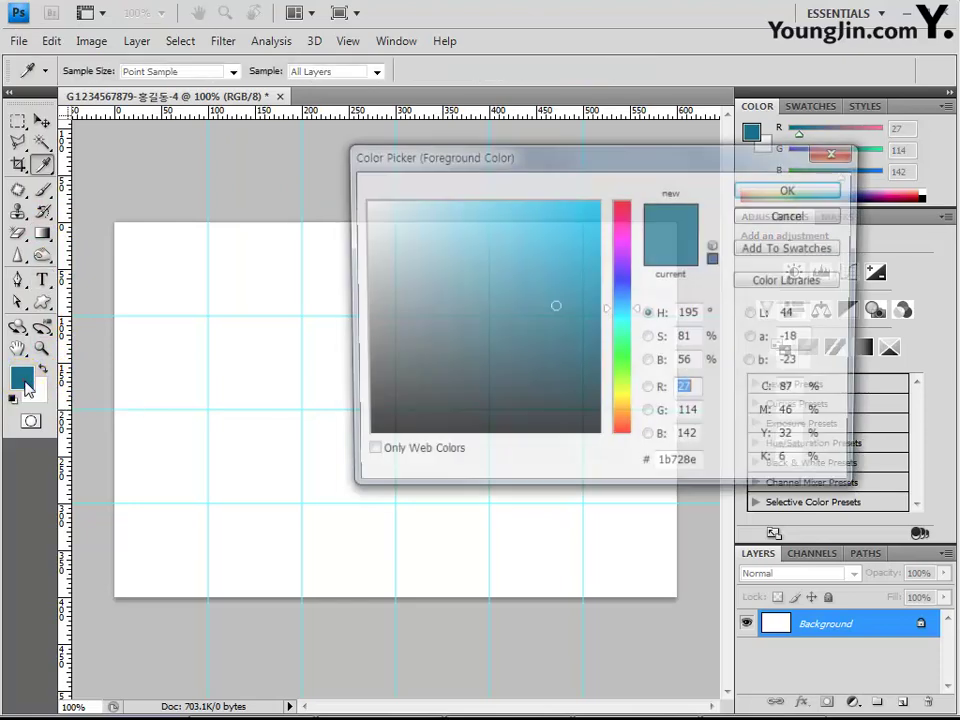
double_click(690, 467)
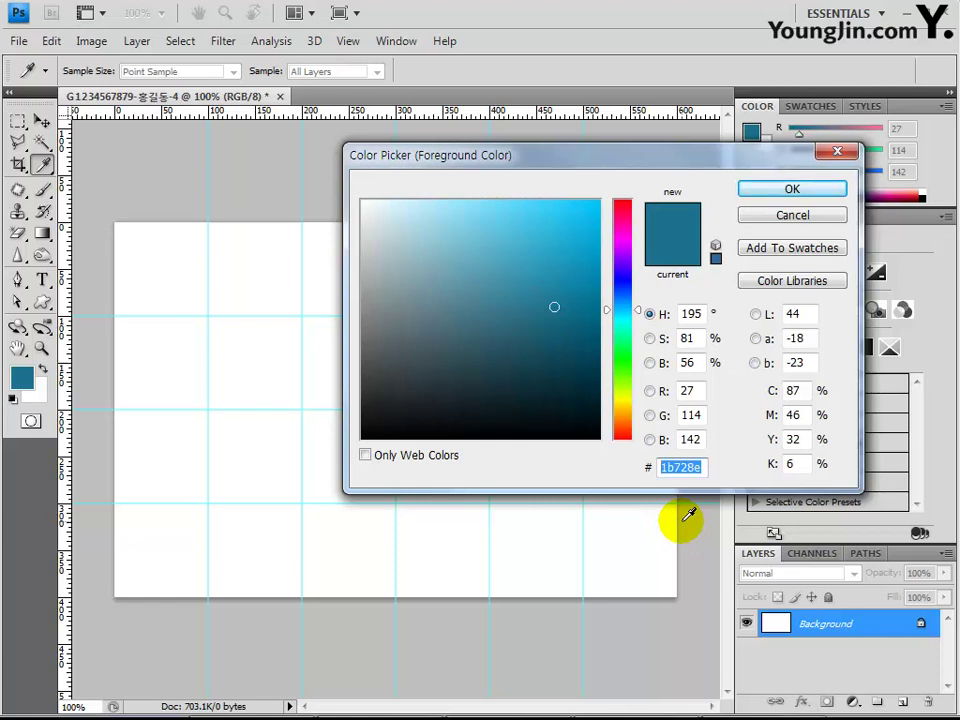
type("ㅅ")
key("BackSpace")
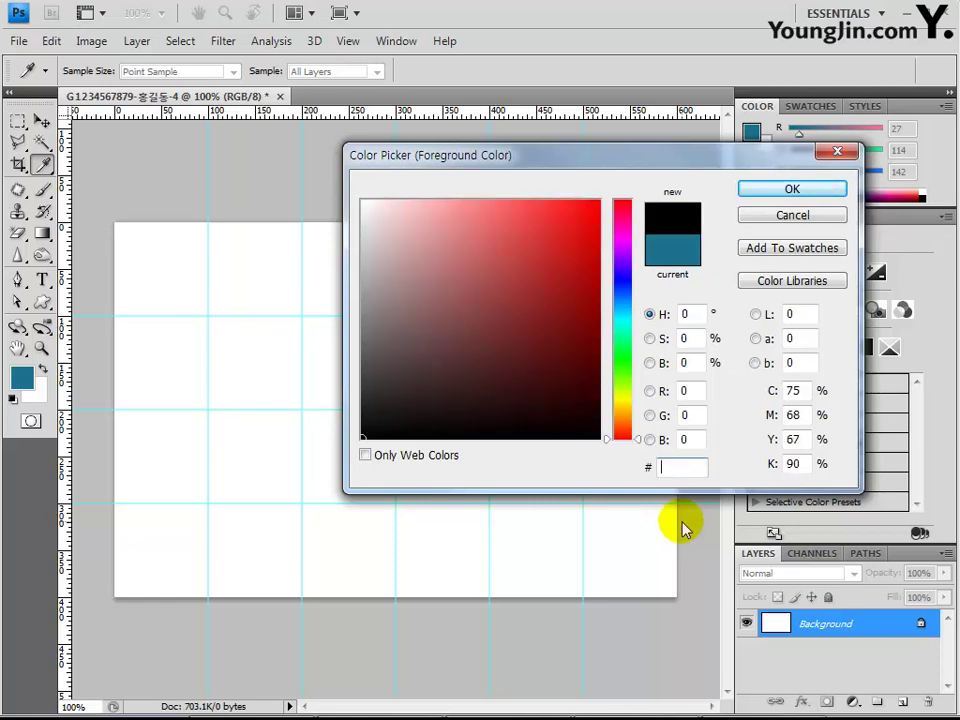
type("ㅊ")
key("BackSpace")
type("cd")
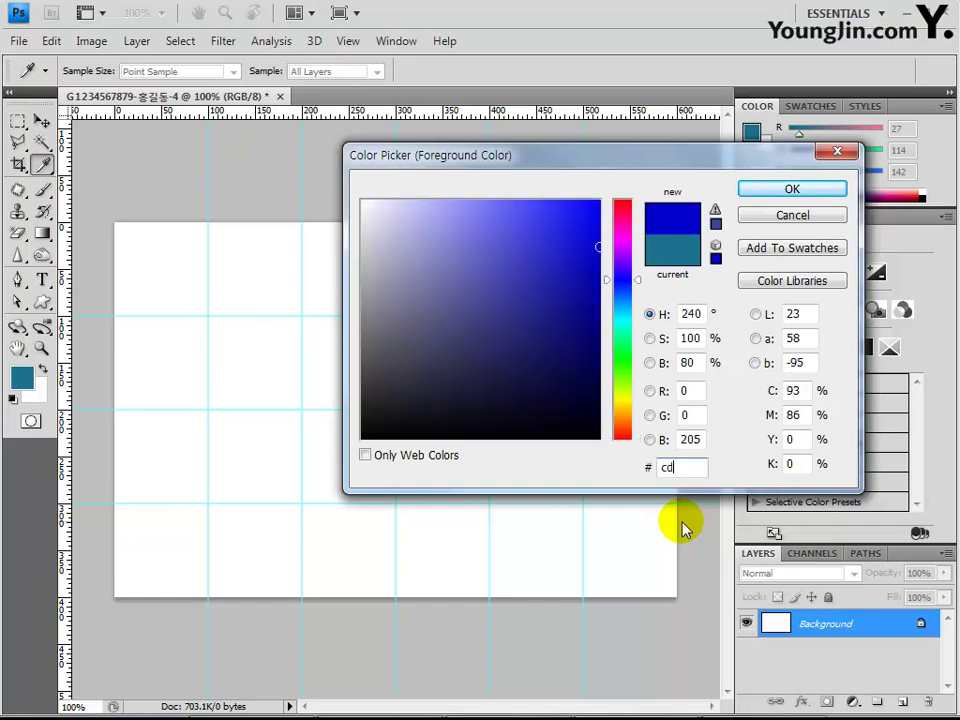
type("8")
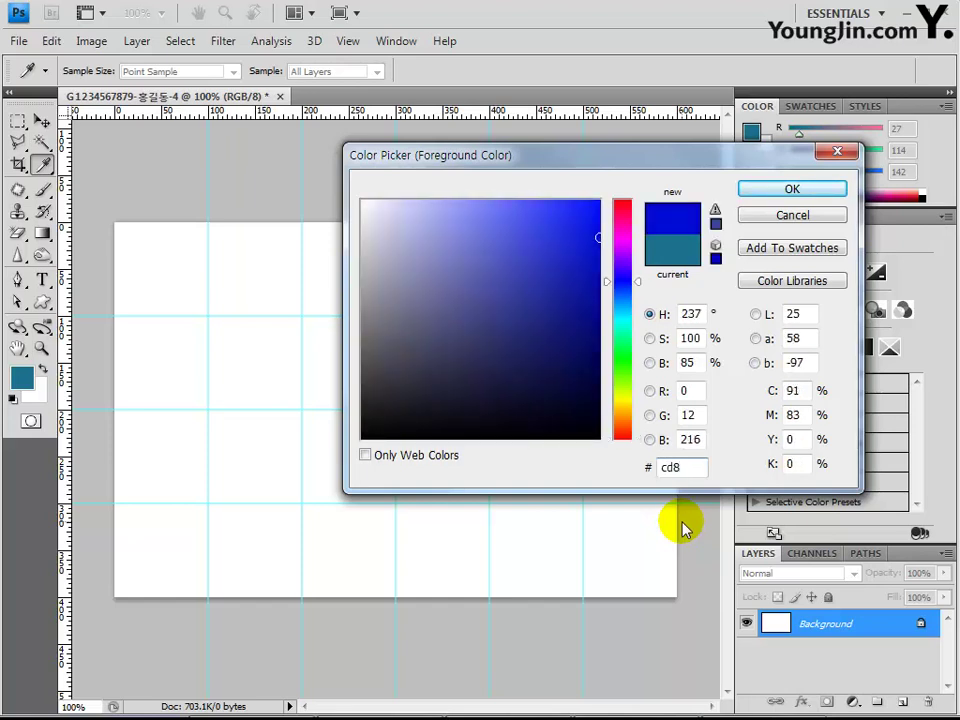
type("ccf")
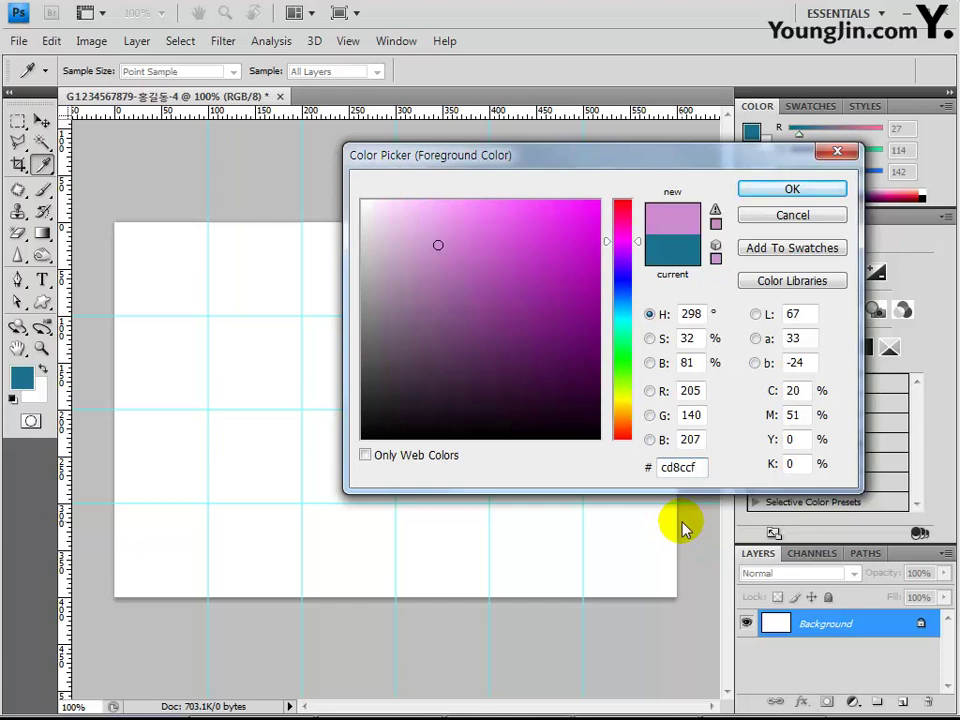
key("Return")
key("t")
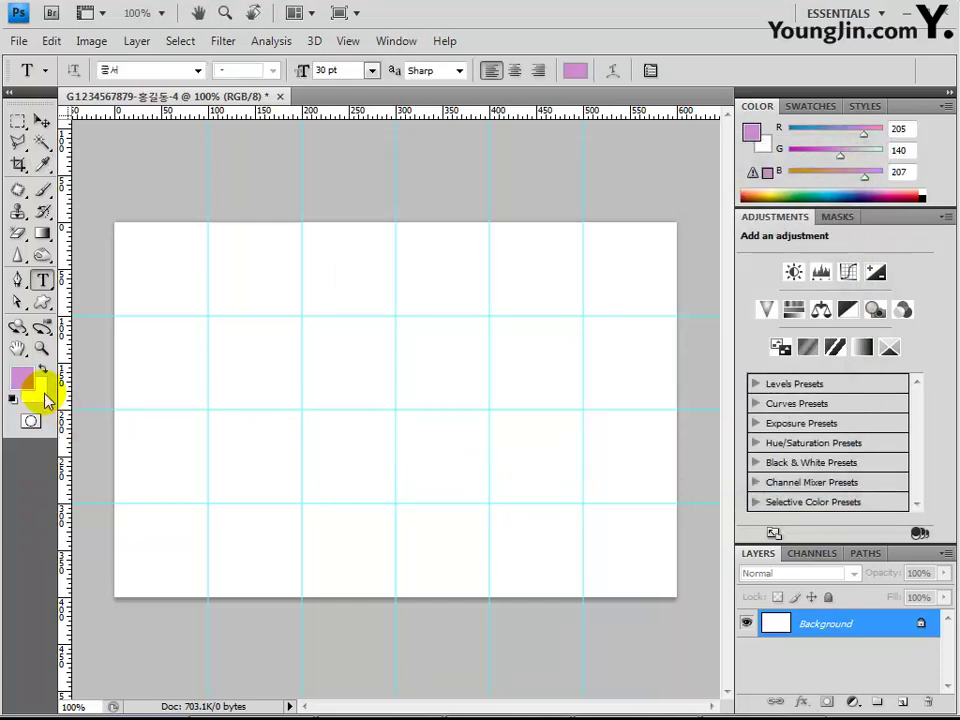
Fill the Background layer with a linear foreground-to-background gradient running straight down from about 50 px to about 300 px.
left_click(40, 232)
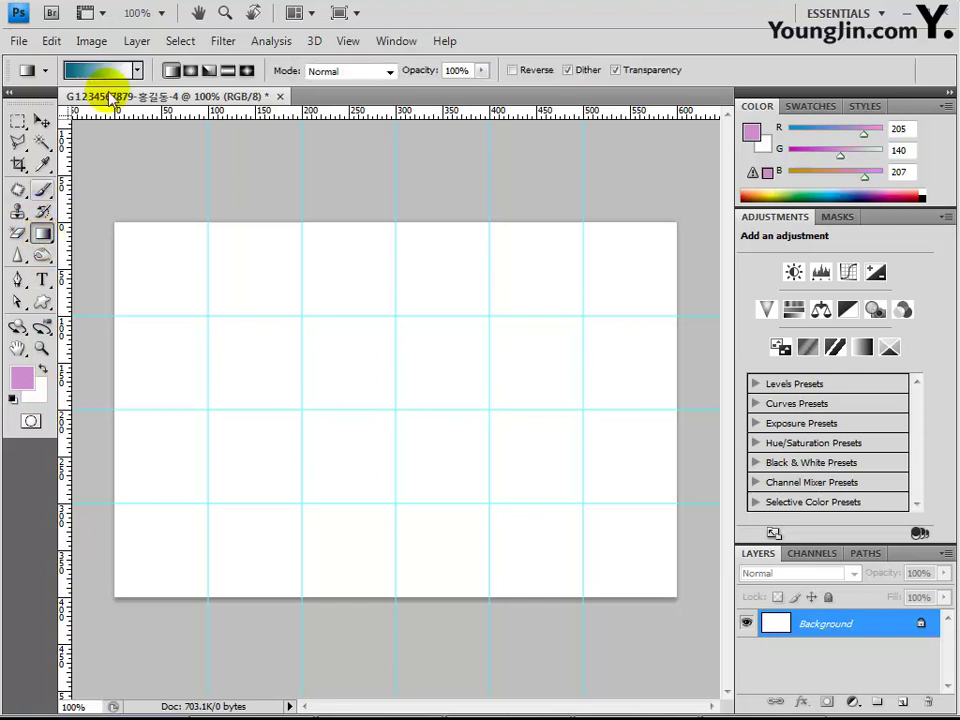
left_click(139, 70)
left_click(46, 113)
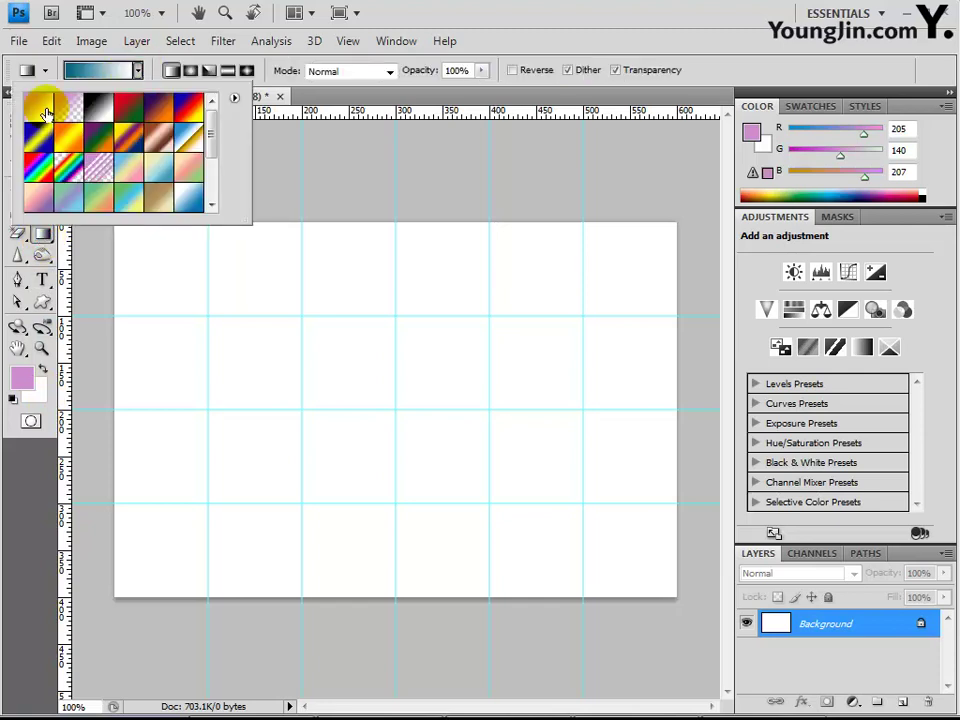
double_click(46, 108)
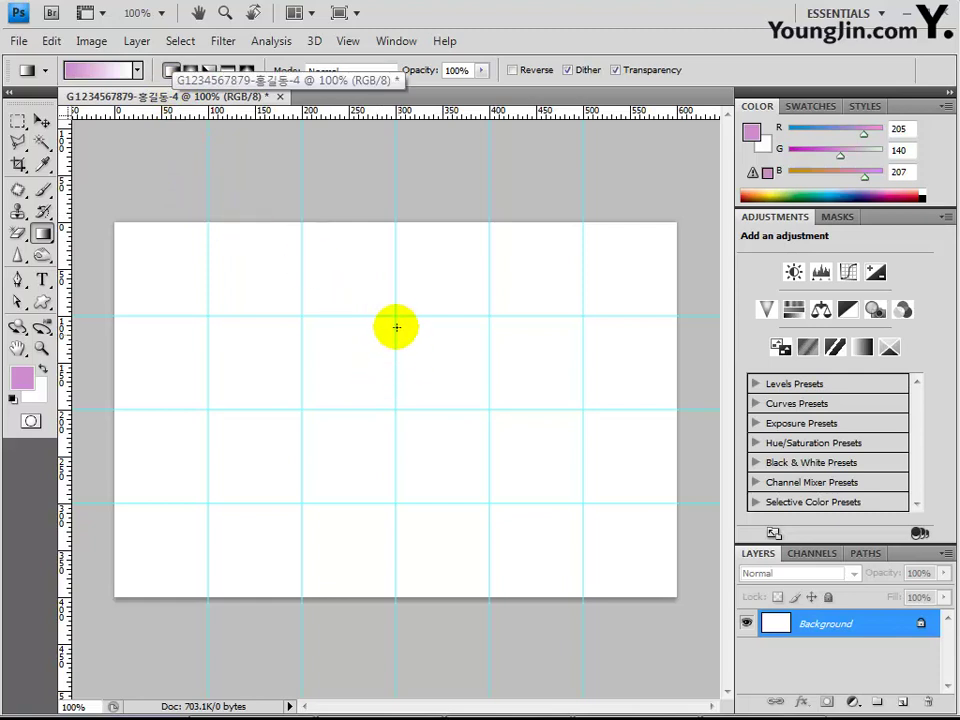
left_click_drag(395, 268, 399, 514)
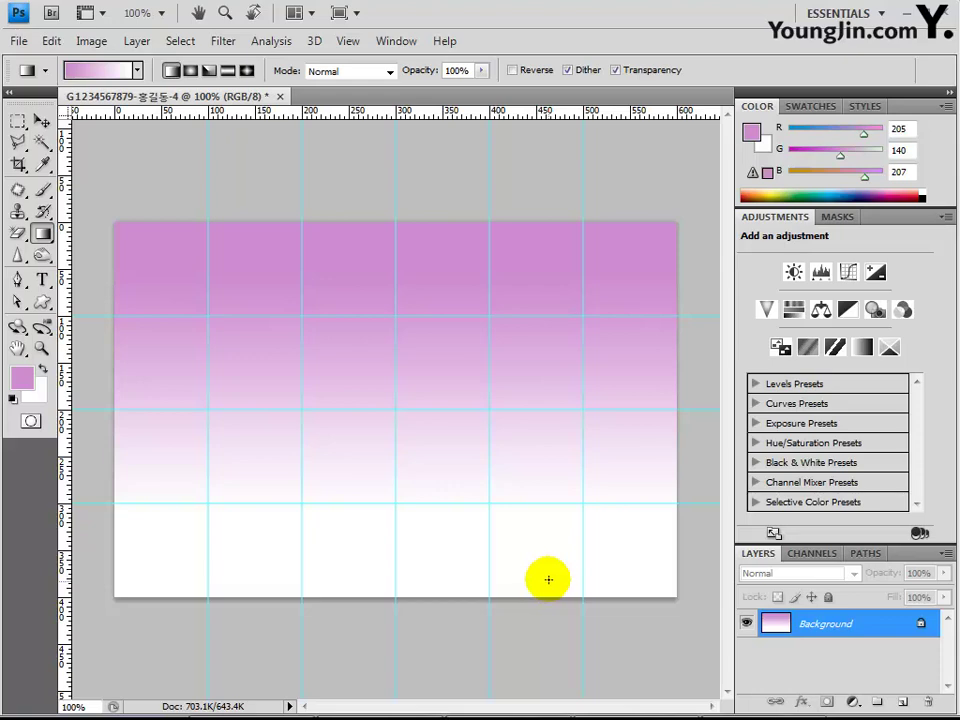
Create a new 20 × 20 pixel RGB document at 72 pixels/inch with a white background.
key("ctrl+n")
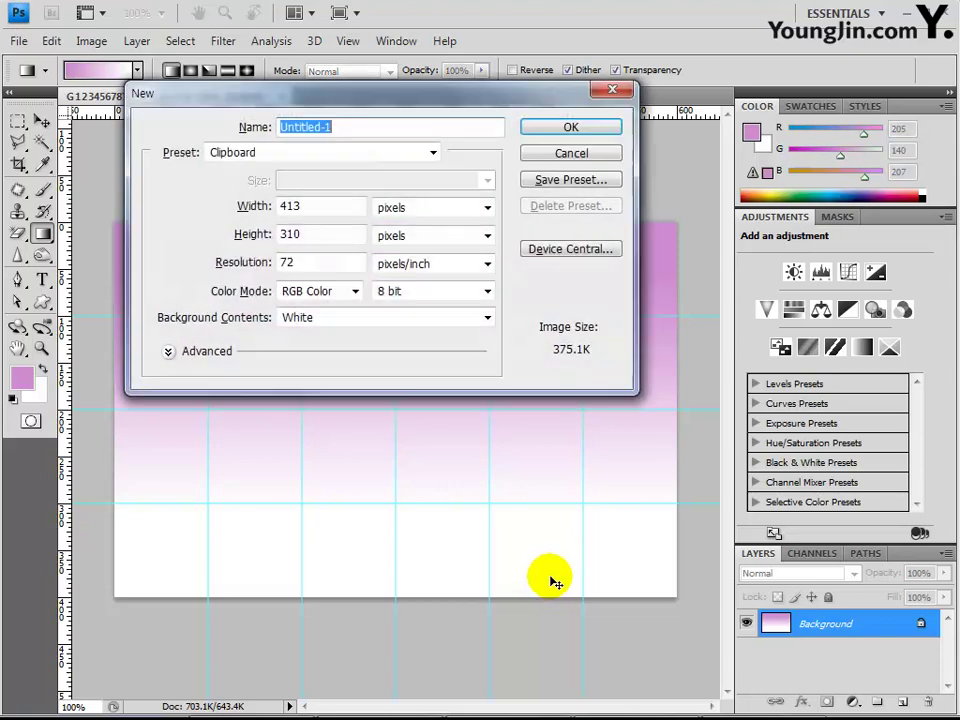
double_click(308, 204)
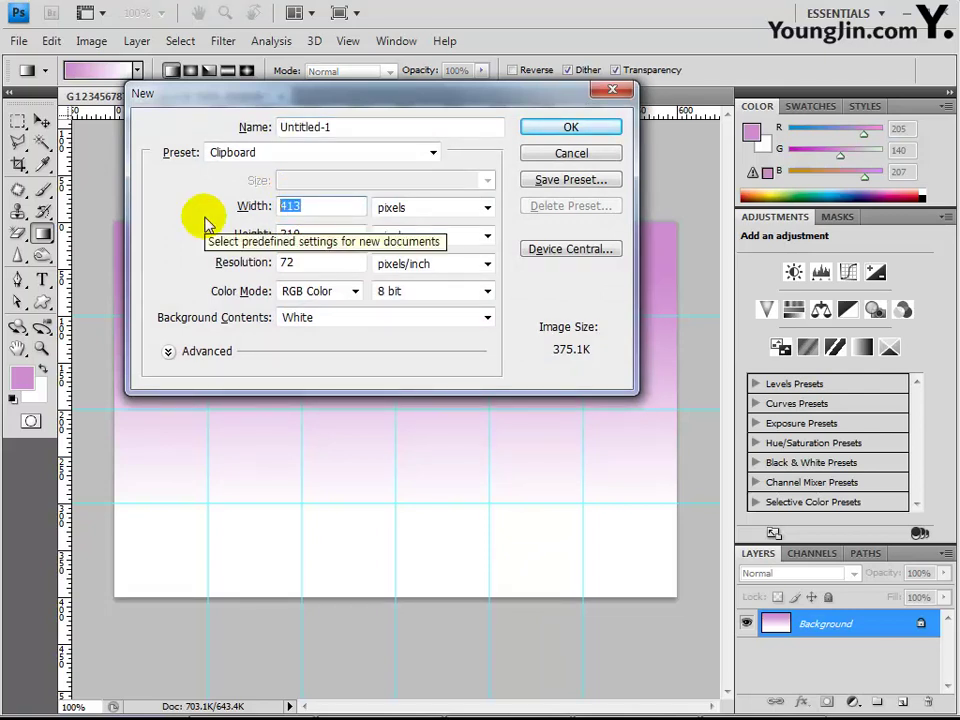
type("20")
key("Tab")
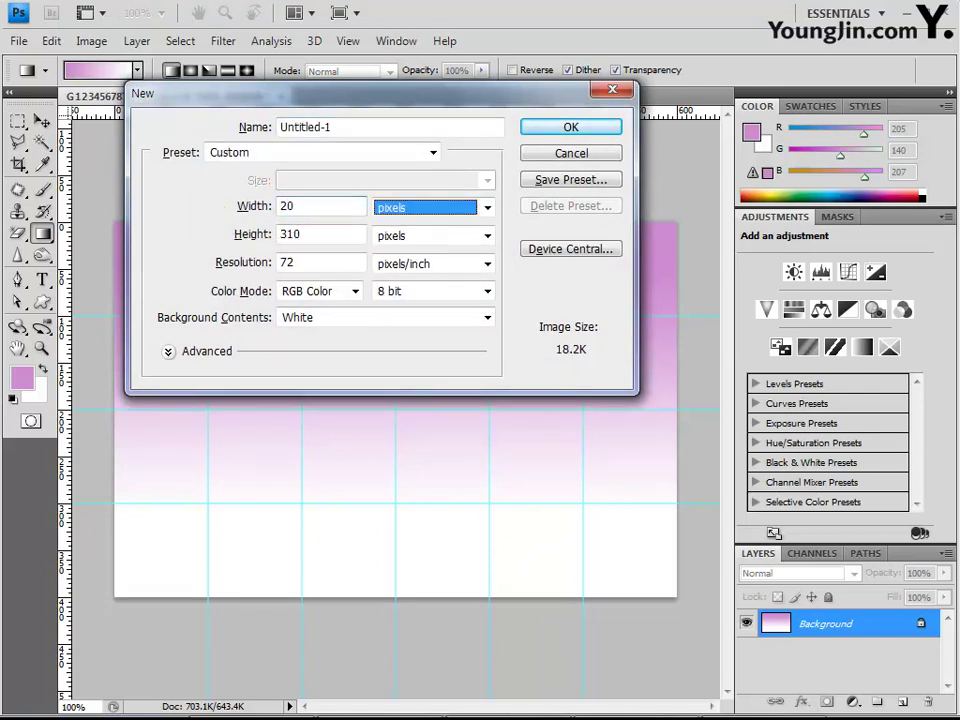
key("Tab")
key("Tab")
key("shift+Tab")
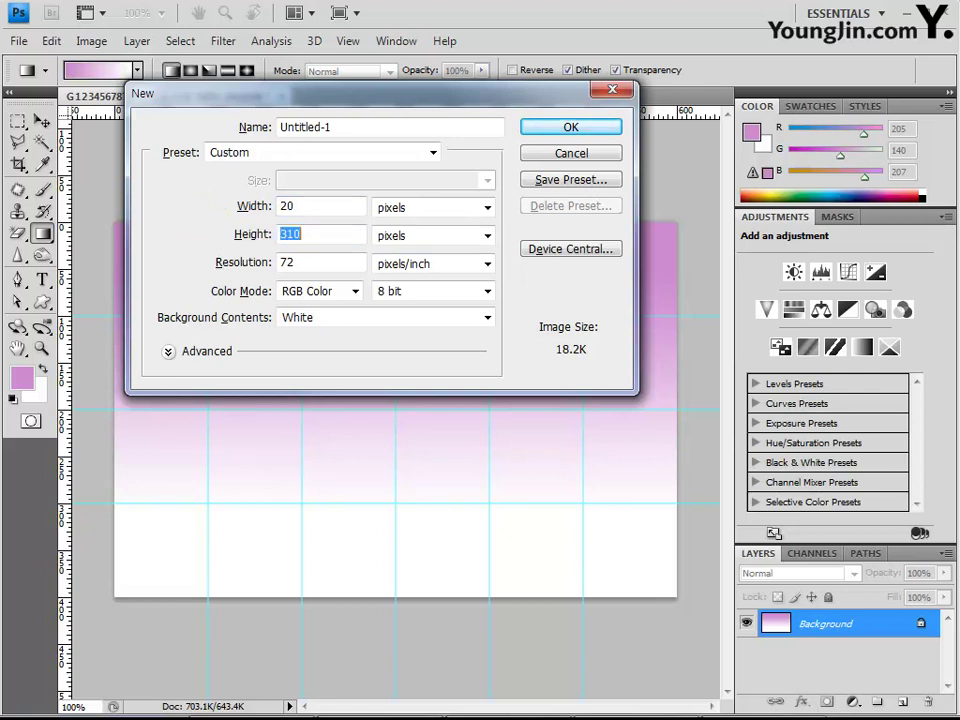
type("220")
key("BackSpace")
type("0")
key("Return")
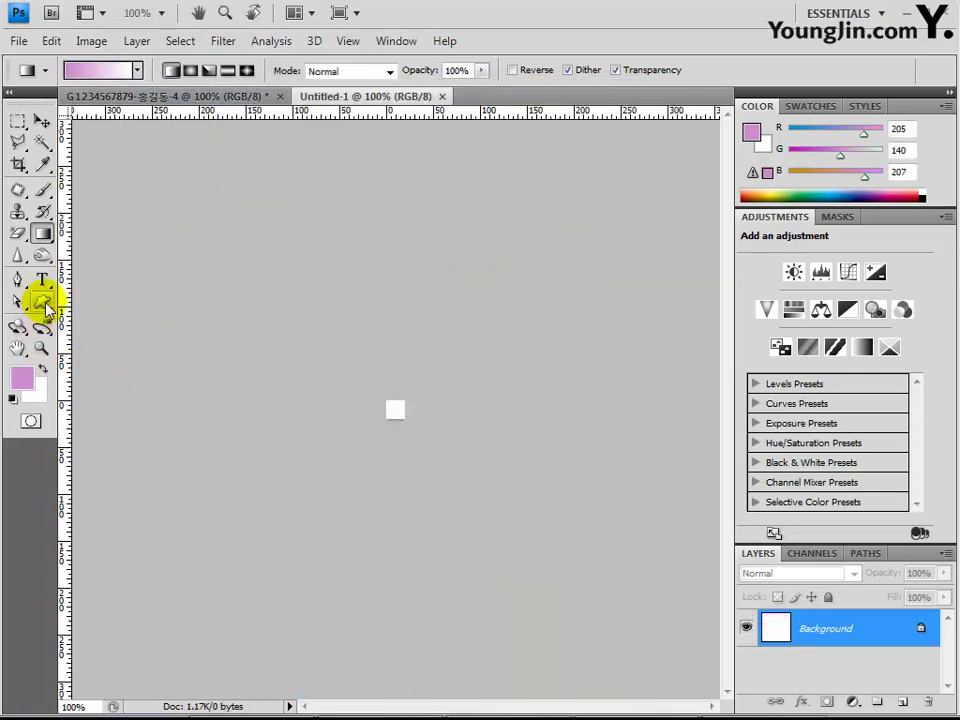
Add a new empty layer above the Background in the 20 × 20 pixel document.
left_click(41, 349)
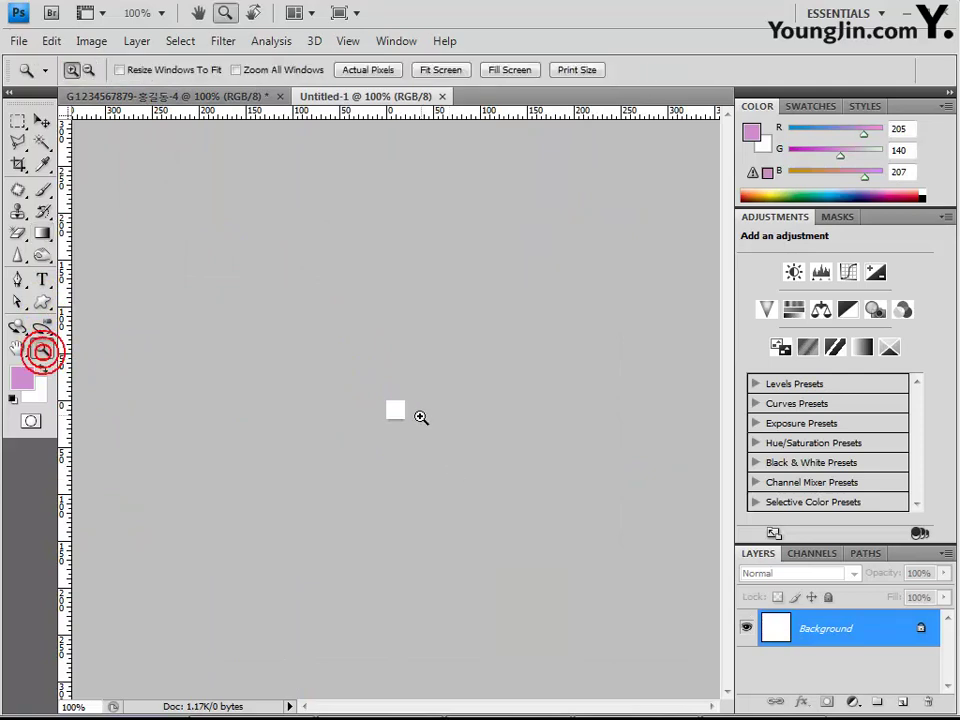
left_click(405, 418)
left_click(402, 413)
left_click(404, 422)
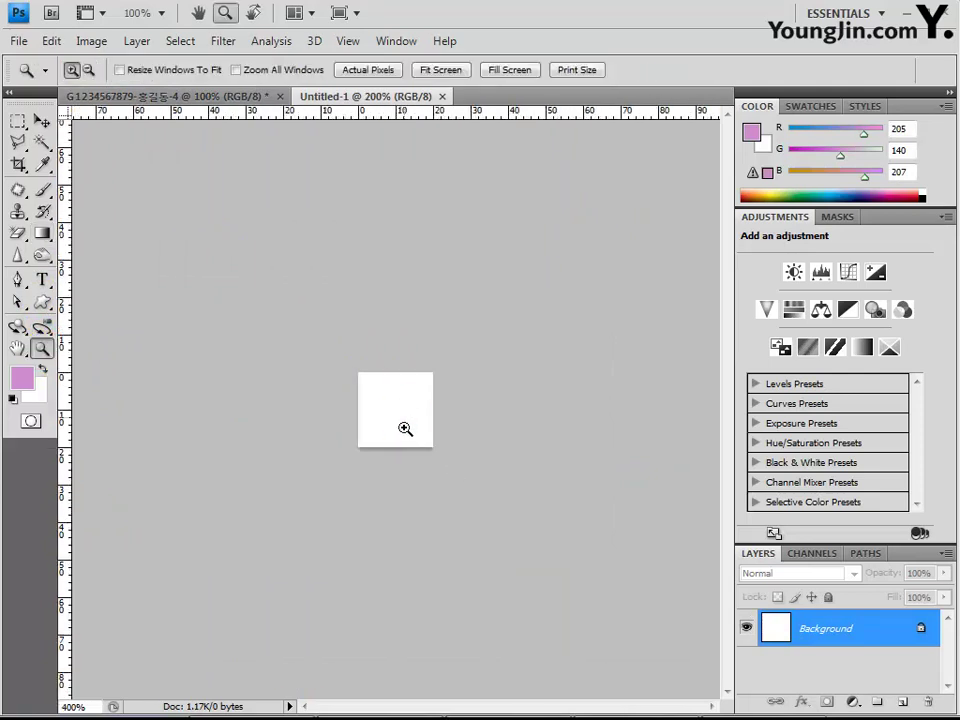
left_click(404, 428)
left_click(404, 428)
left_click(404, 428)
left_click(404, 428)
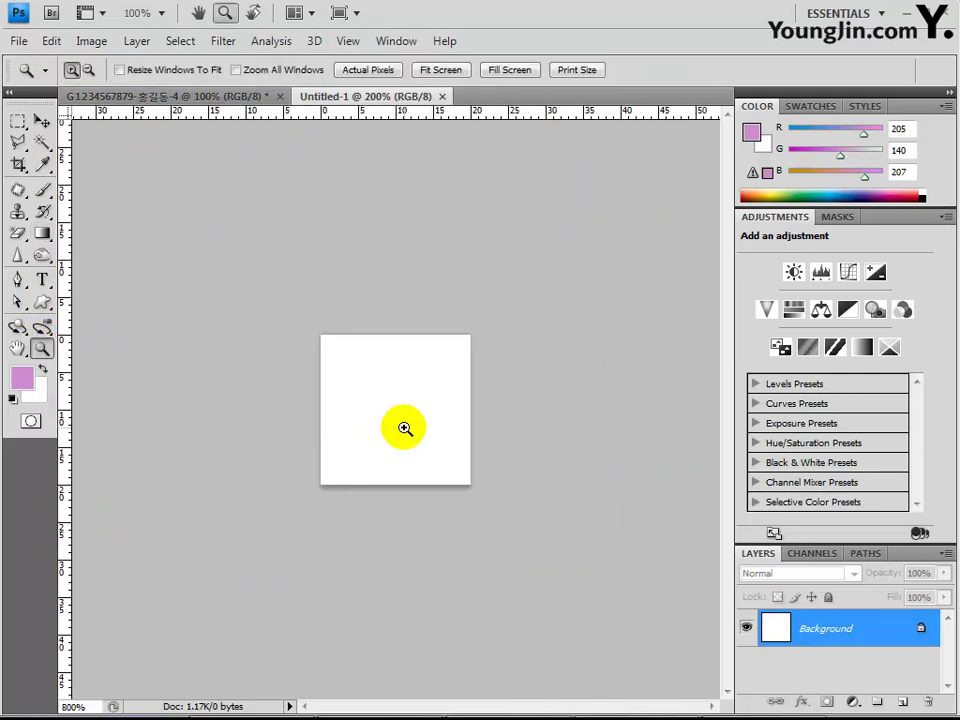
left_click(404, 428)
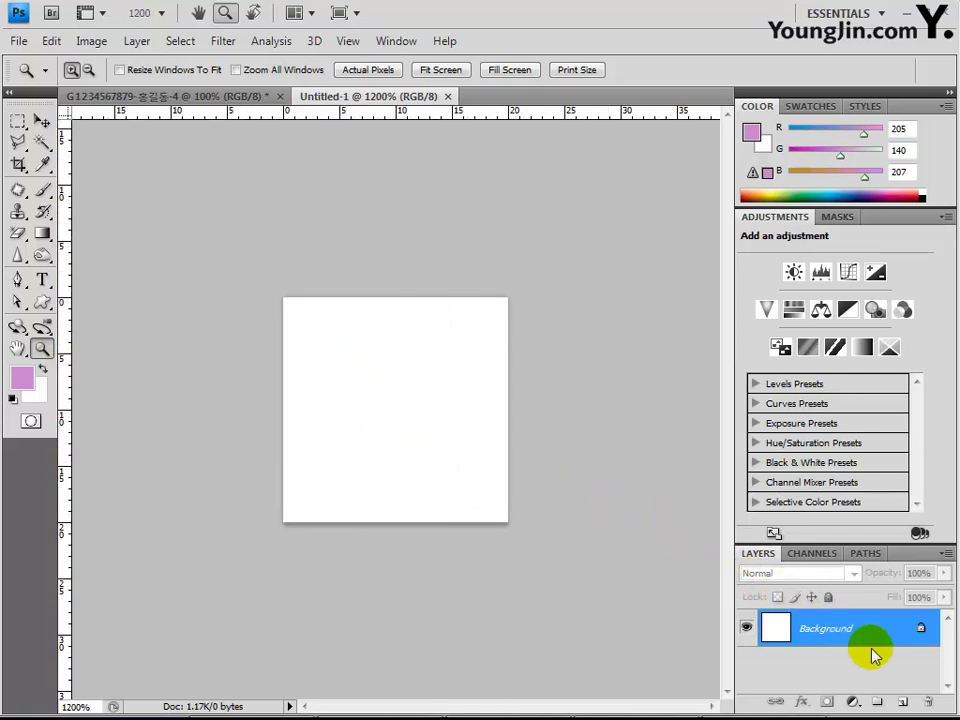
left_click(900, 703)
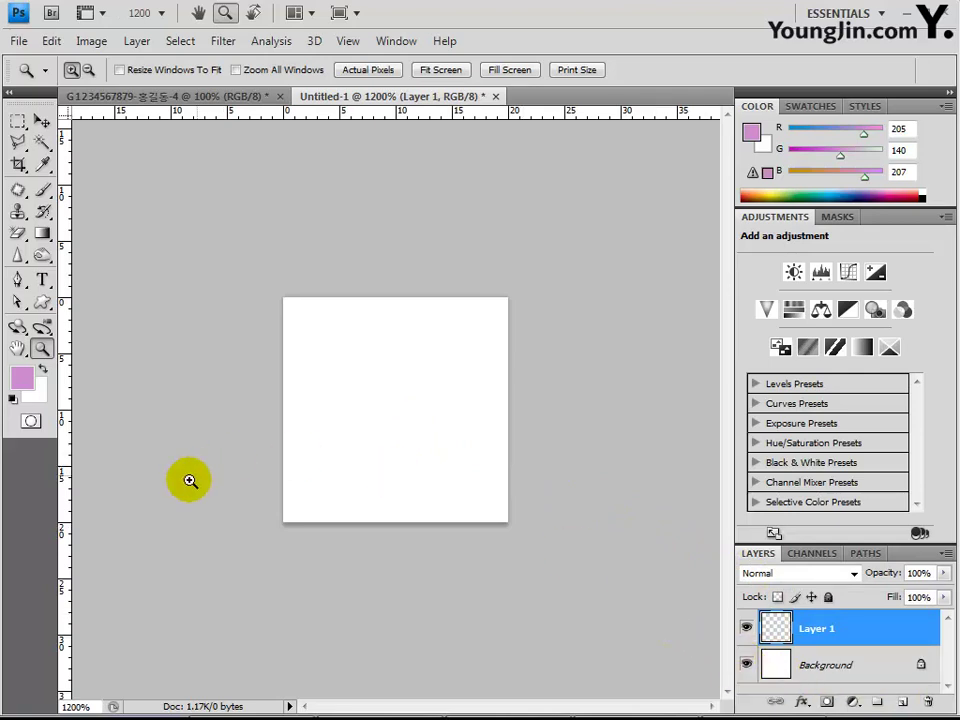
Set up the Custom Shape tool in Fill pixels mode with the Flower 4 shape.
left_click(42, 302)
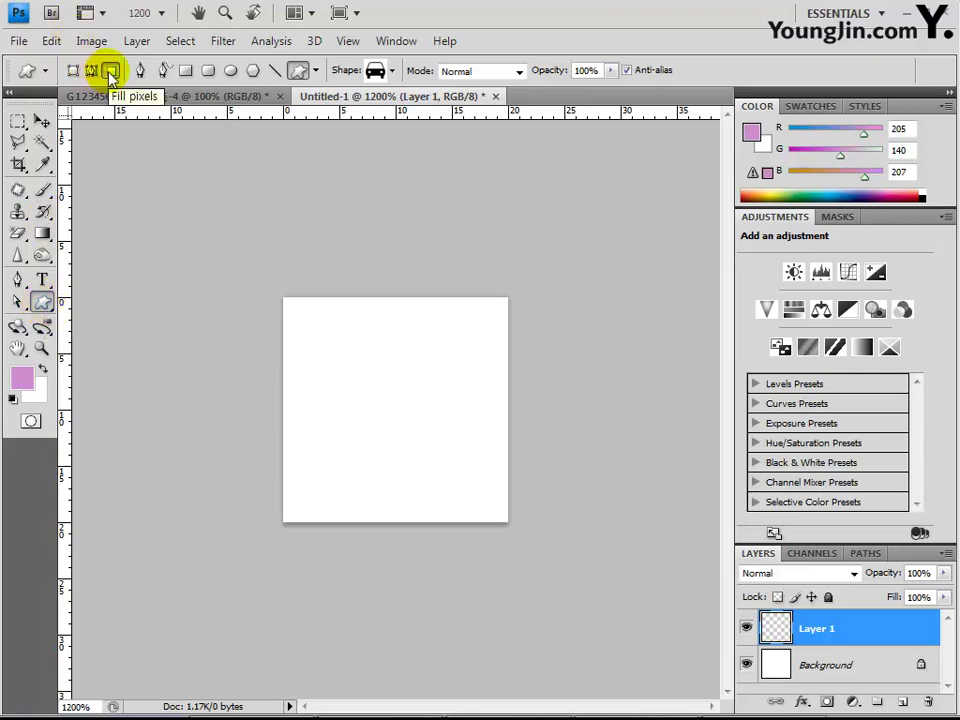
left_click(377, 72)
left_click(421, 234)
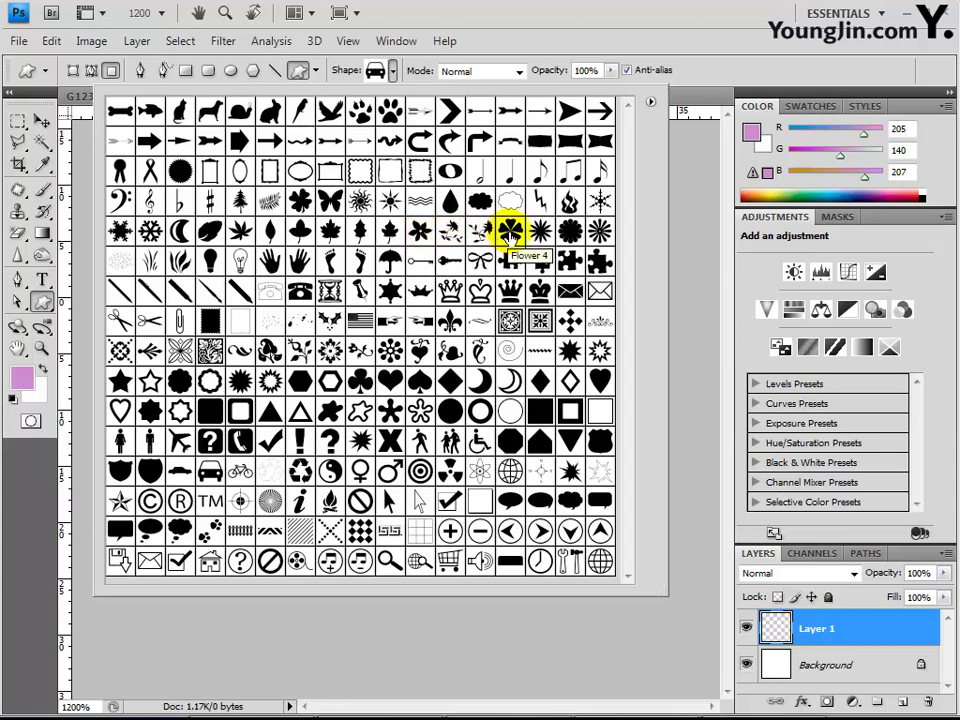
double_click(510, 232)
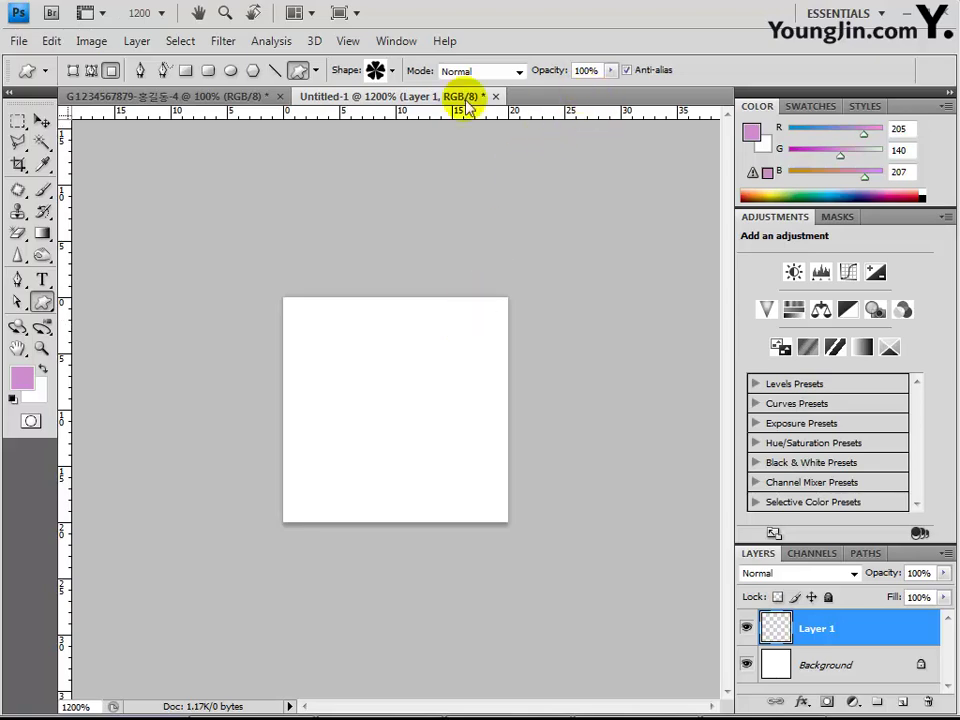
Set the foreground color to #8e0696 and draw the flower about 10 px wide from the canvas center on Layer 1.
left_click(22, 378)
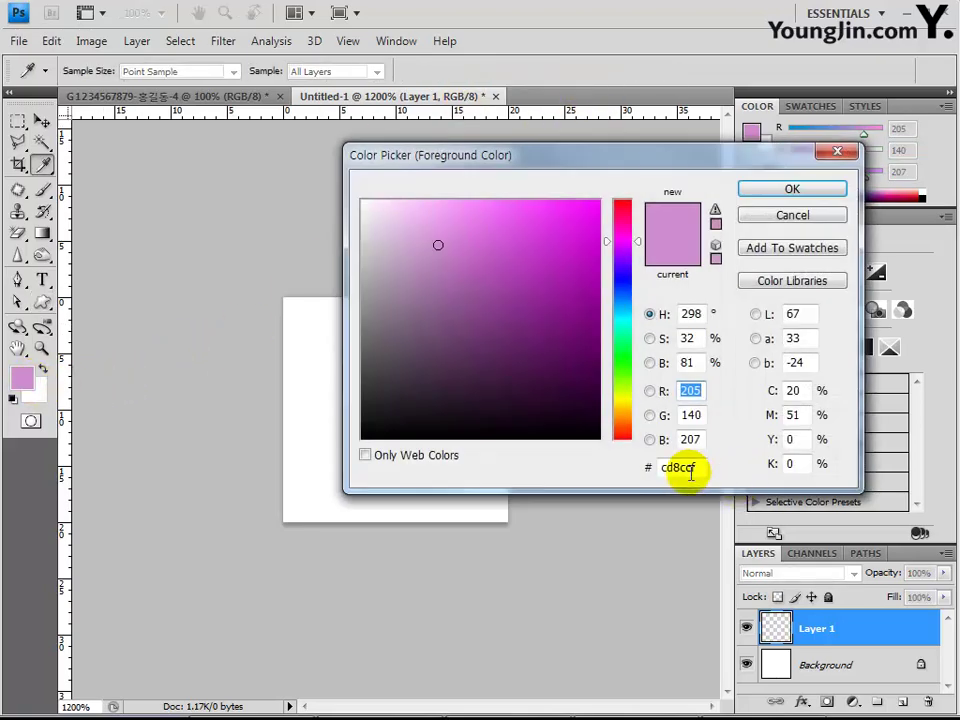
left_click(695, 467)
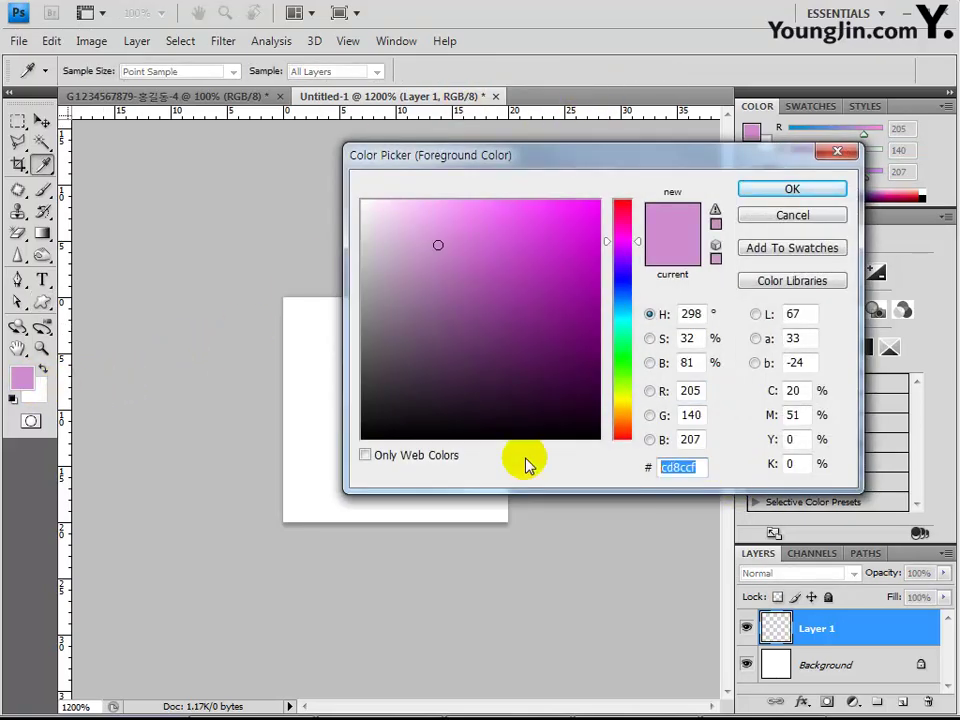
type("8e")
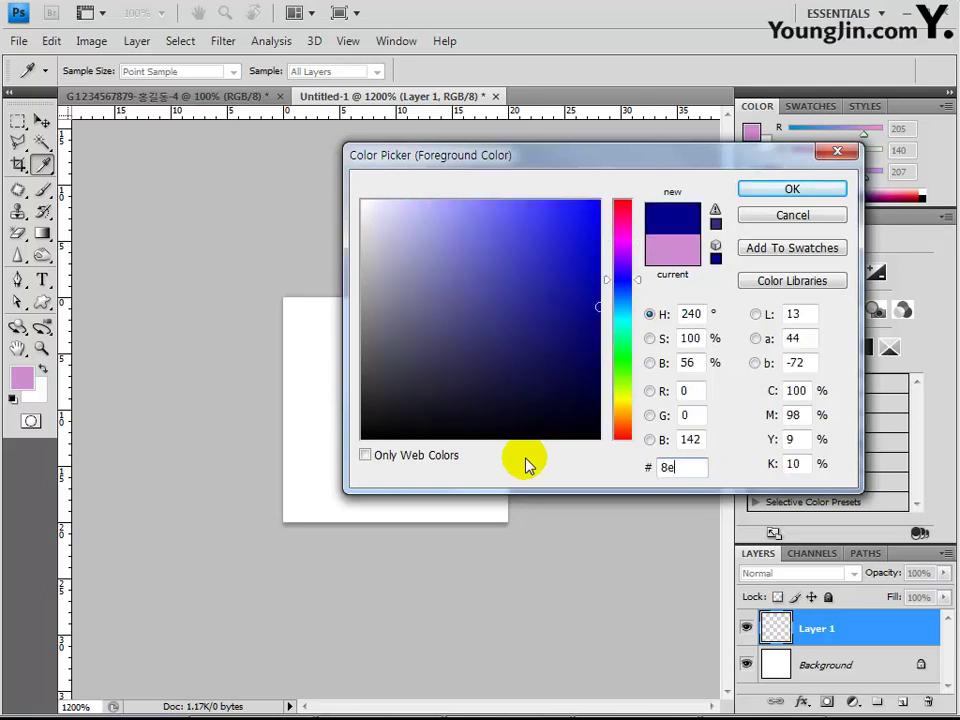
type("0696")
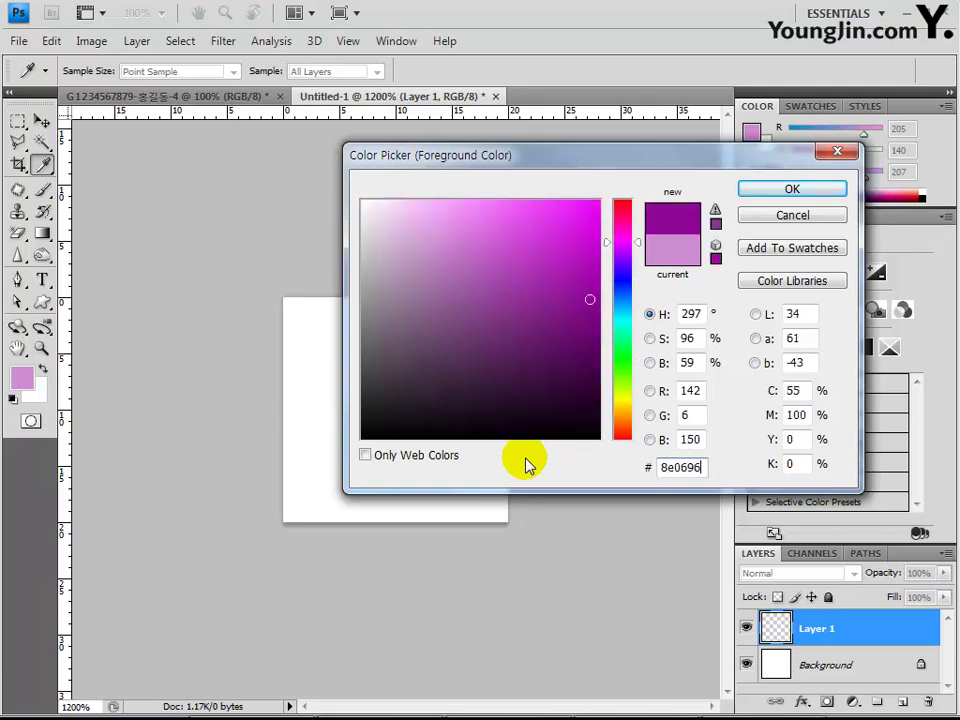
key("Return")
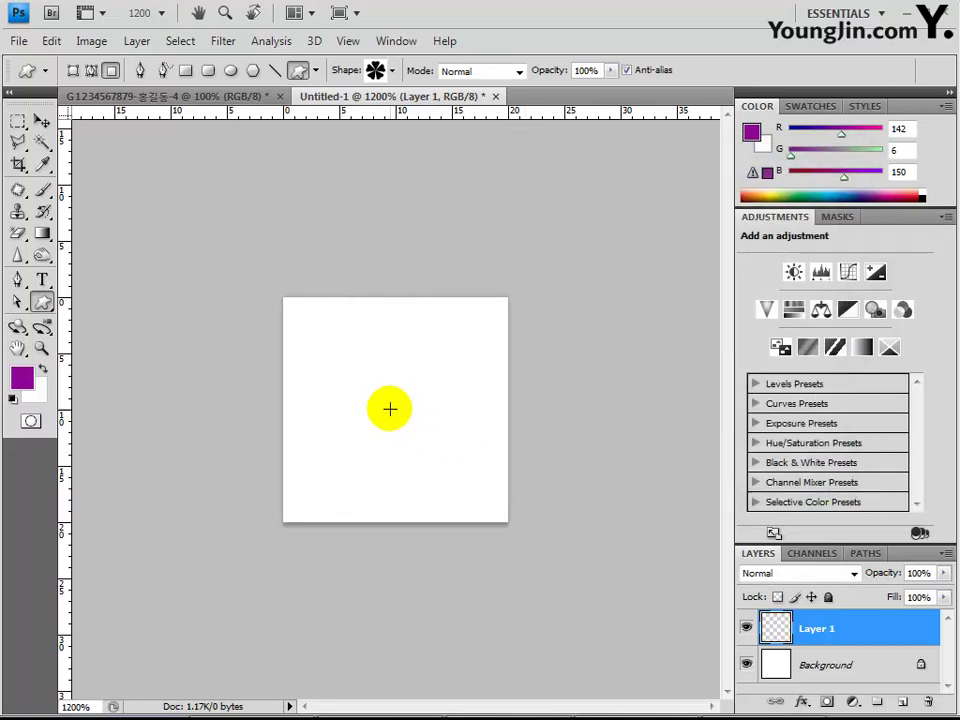
left_click_drag(394, 405, 336, 348)
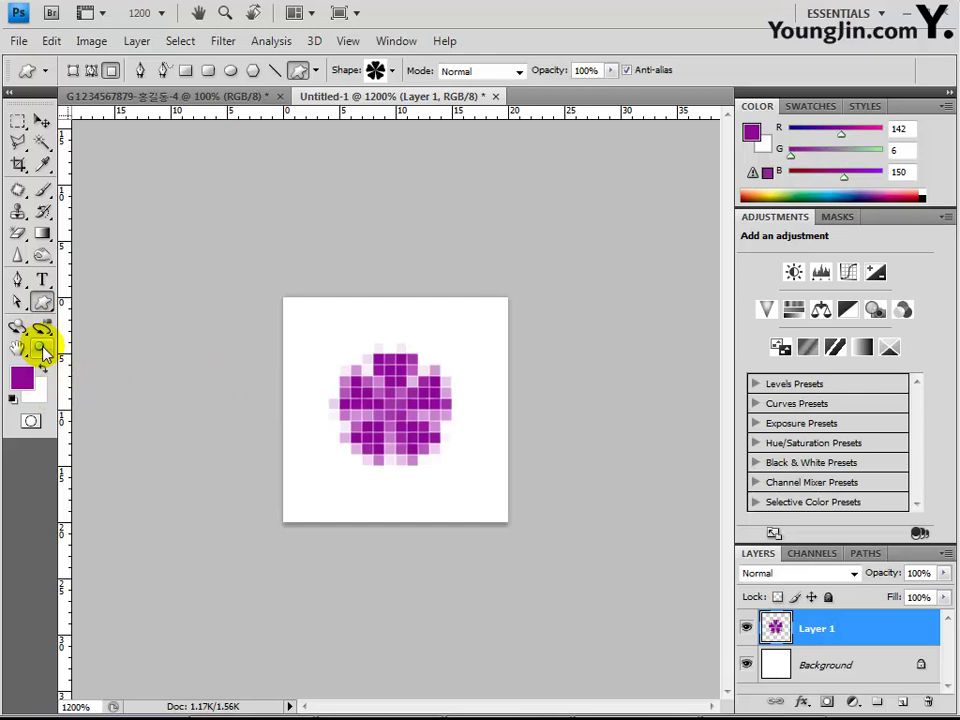
Hide the Background layer and define the purple flower on transparency as a named custom pattern.
left_click(41, 348)
double_click(41, 348)
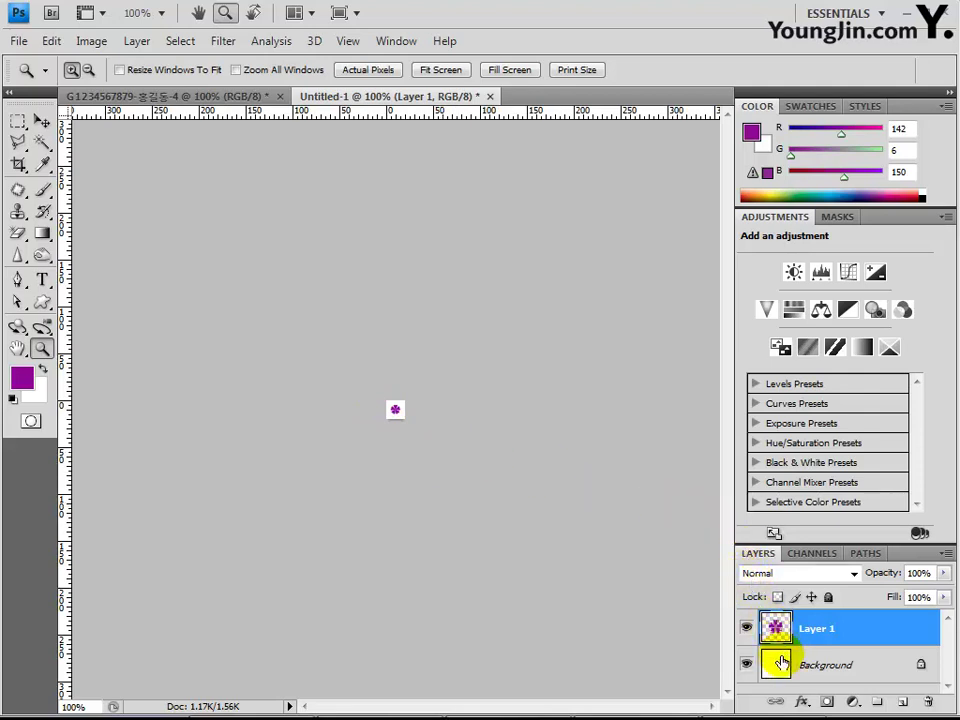
left_click(745, 666)
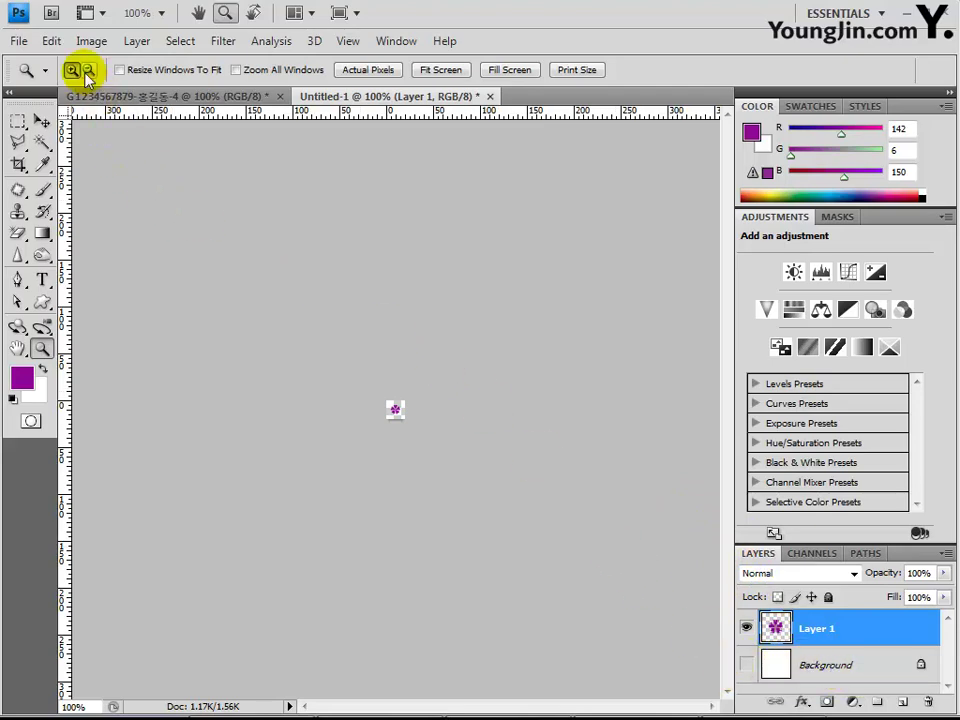
left_click(59, 47)
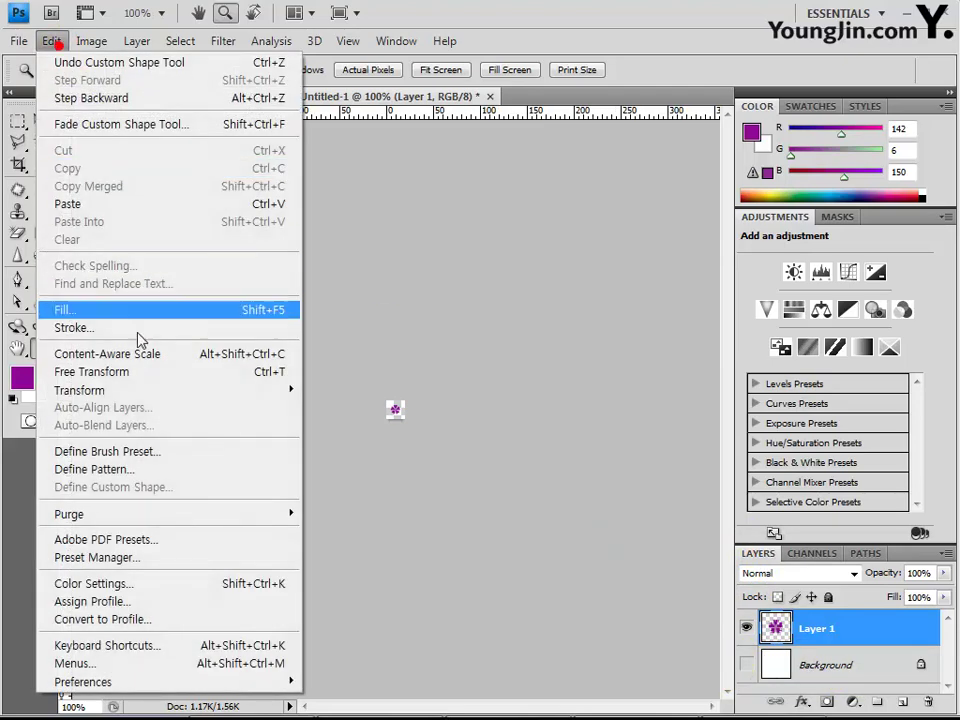
left_click(161, 469)
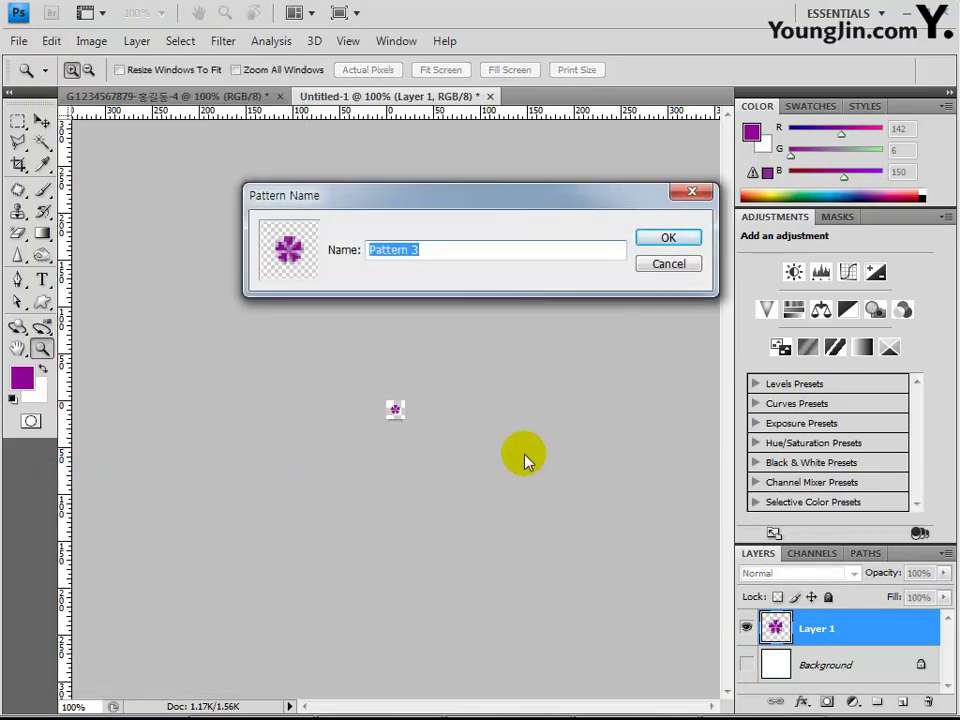
type("R")
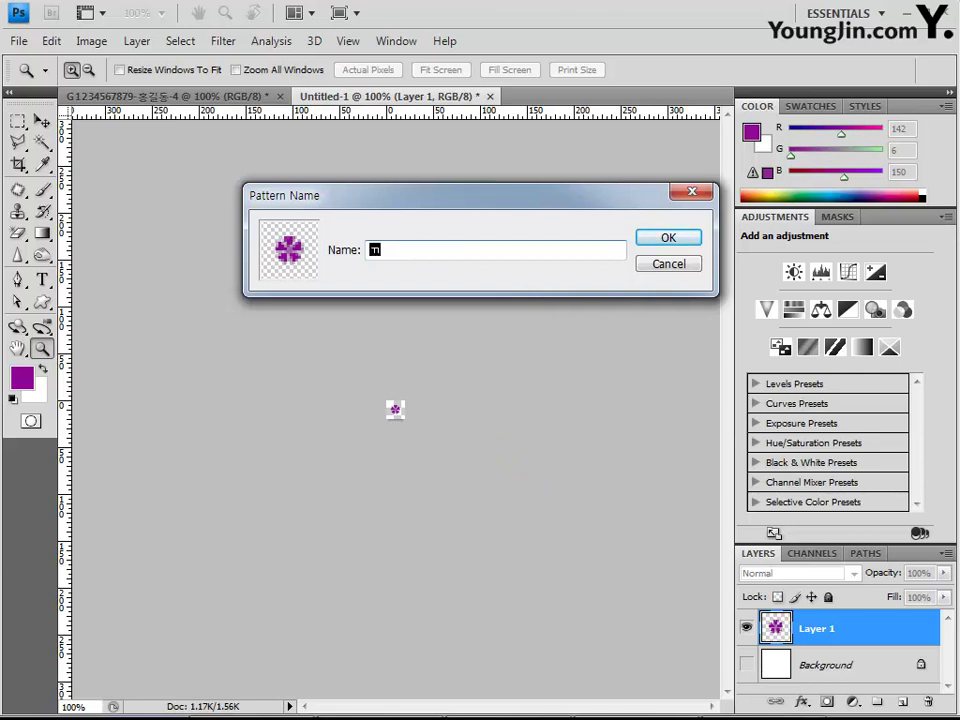
key("Return")
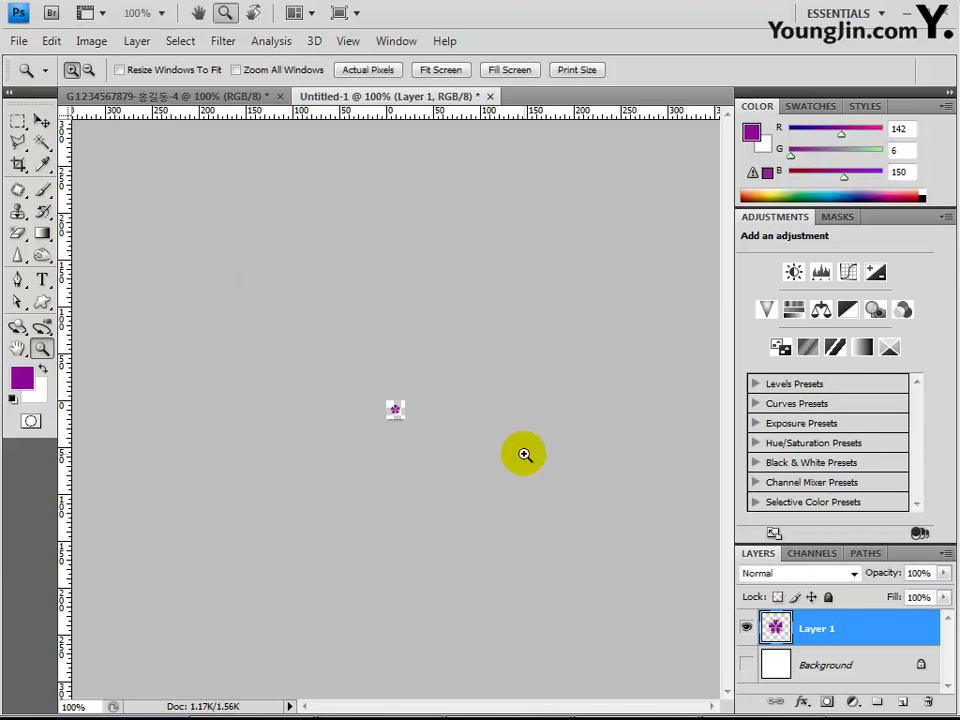
Switch to the 600 × 400 pixel exam document and add a new empty layer above its gradient Background.
left_click(127, 92)
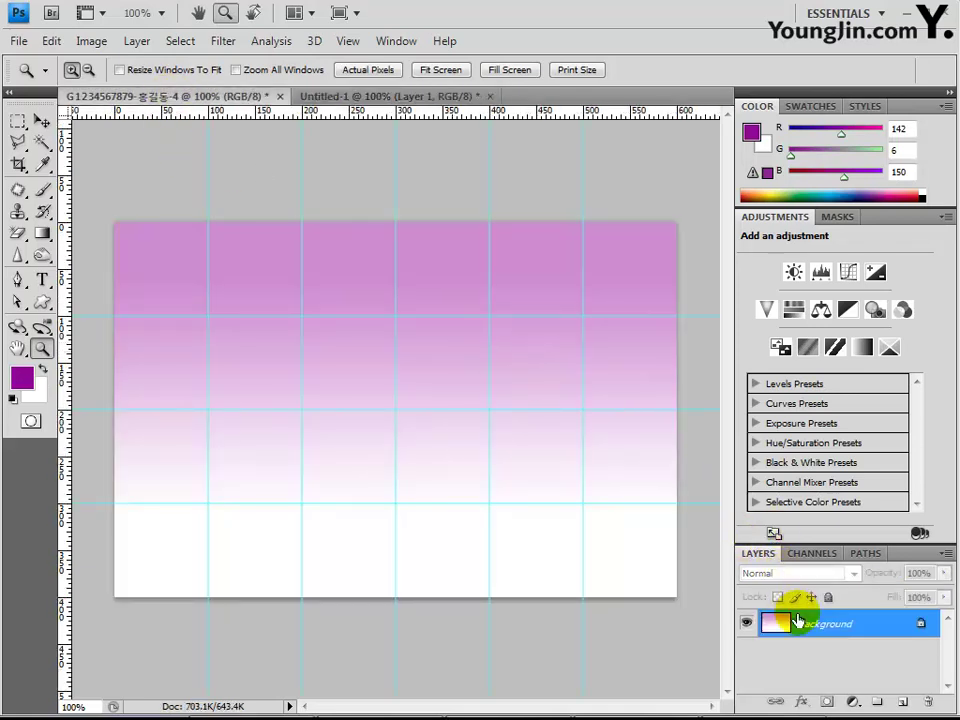
left_click_drag(797, 620, 902, 706)
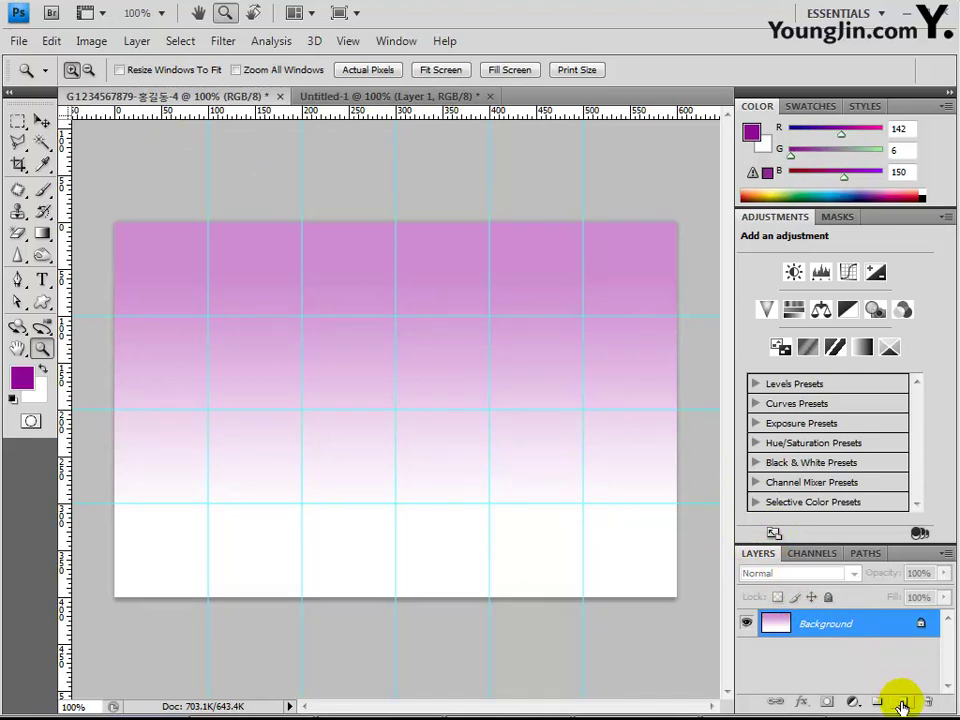
left_click(902, 706)
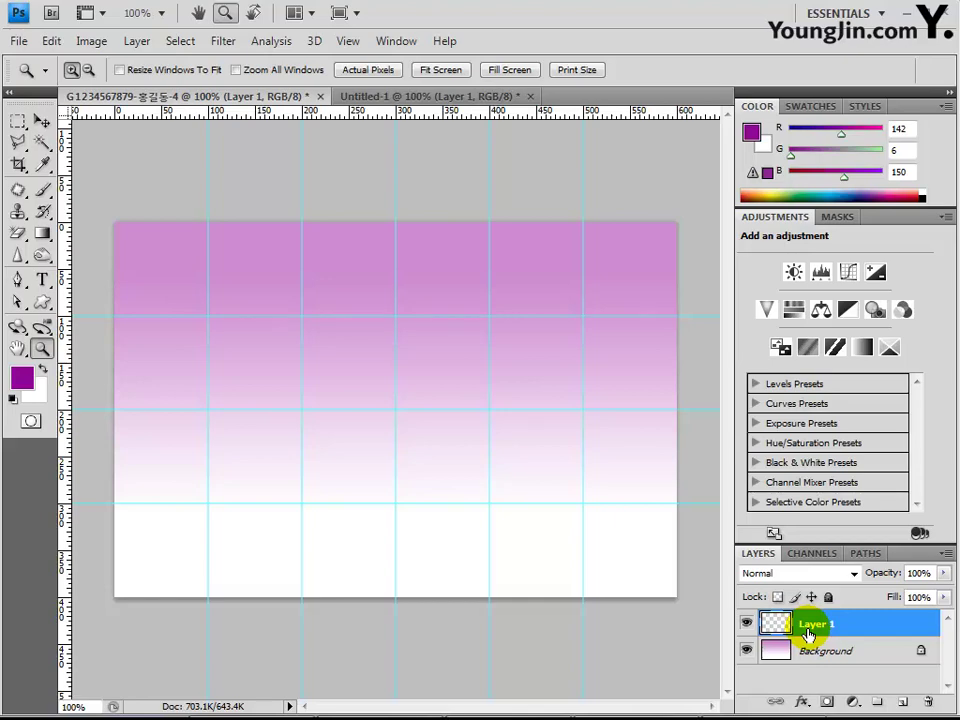
Fill Layer 1 with the purple flower pattern in Normal mode at 100%, and set the layer's opacity to 70%.
left_click(50, 41)
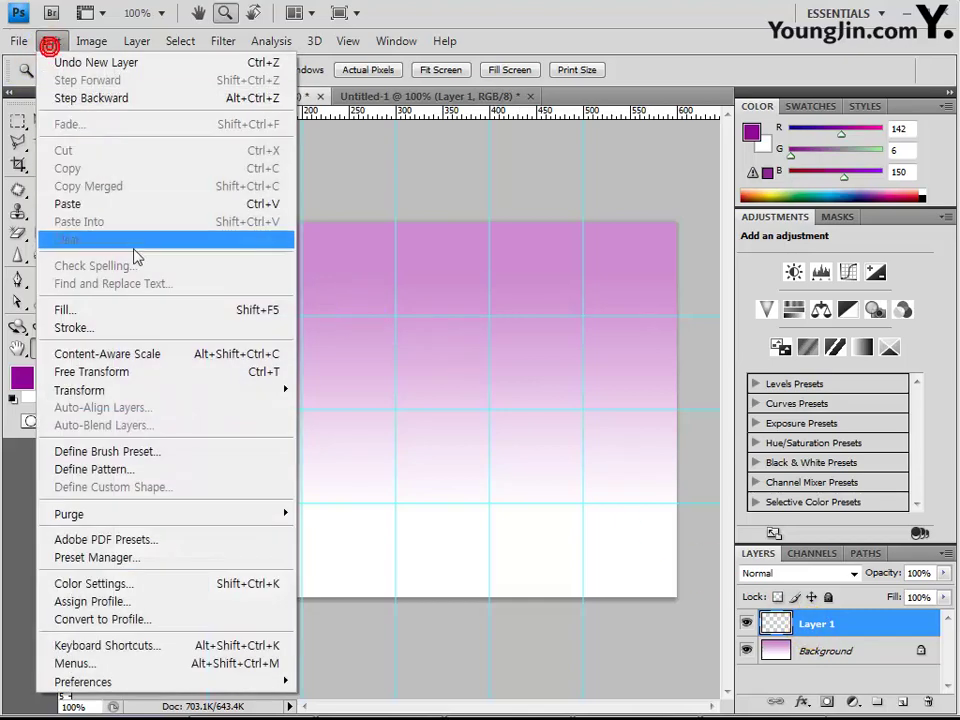
left_click(141, 310)
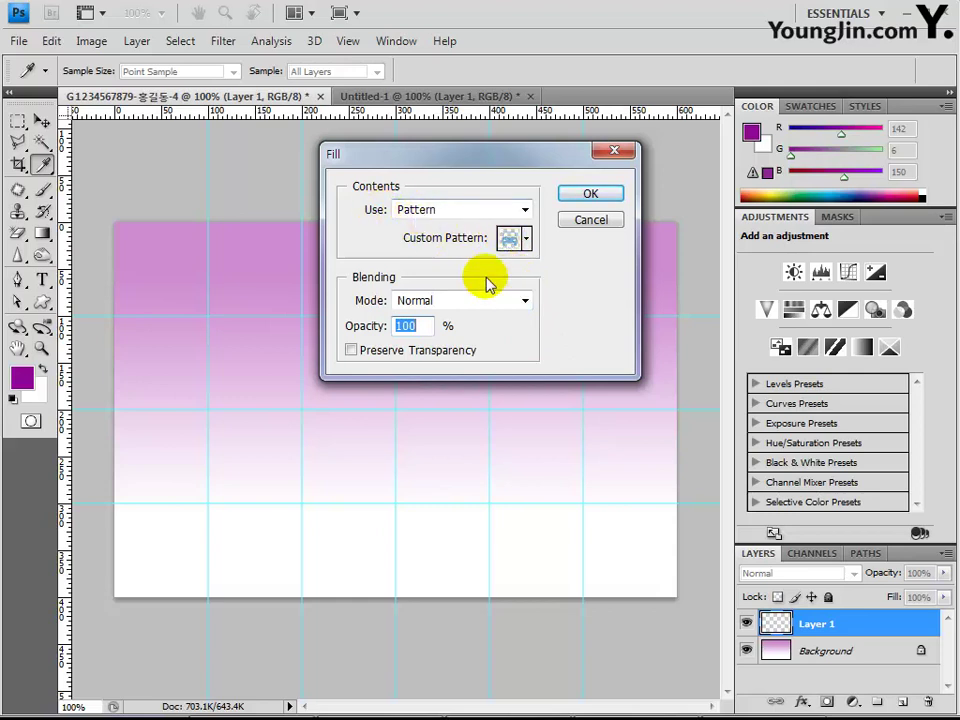
left_click(526, 238)
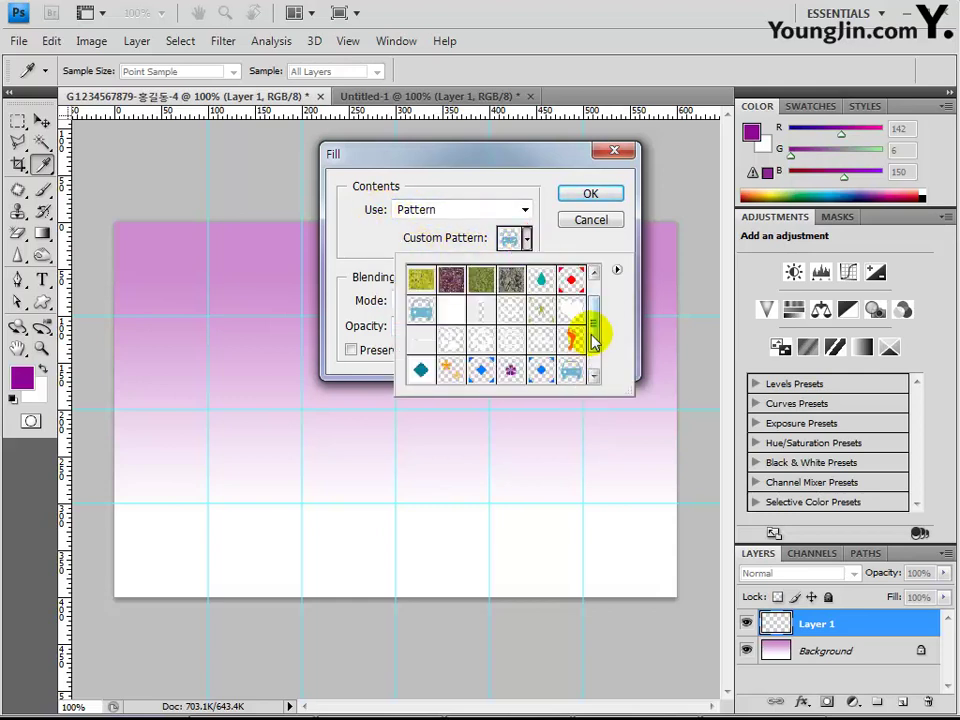
left_click(594, 376)
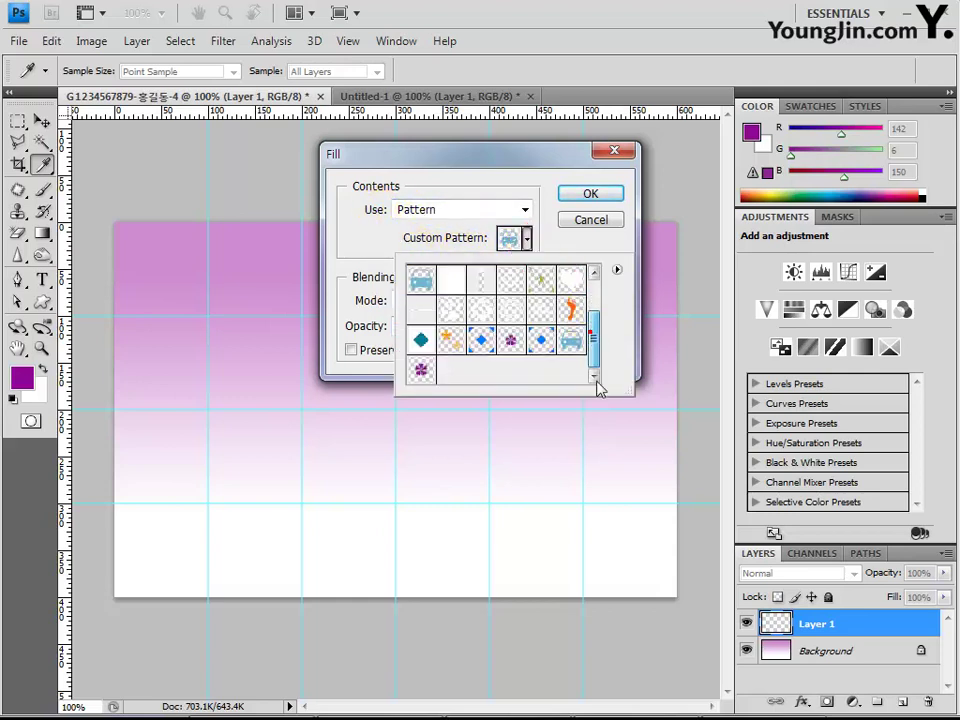
double_click(421, 378)
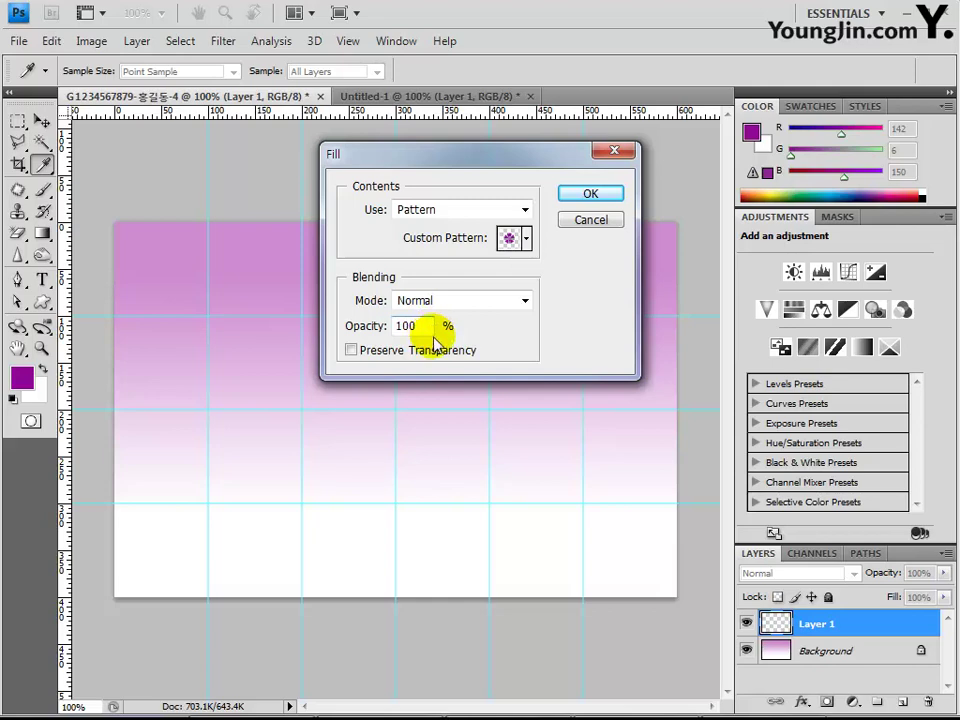
left_click(587, 196)
key("z")
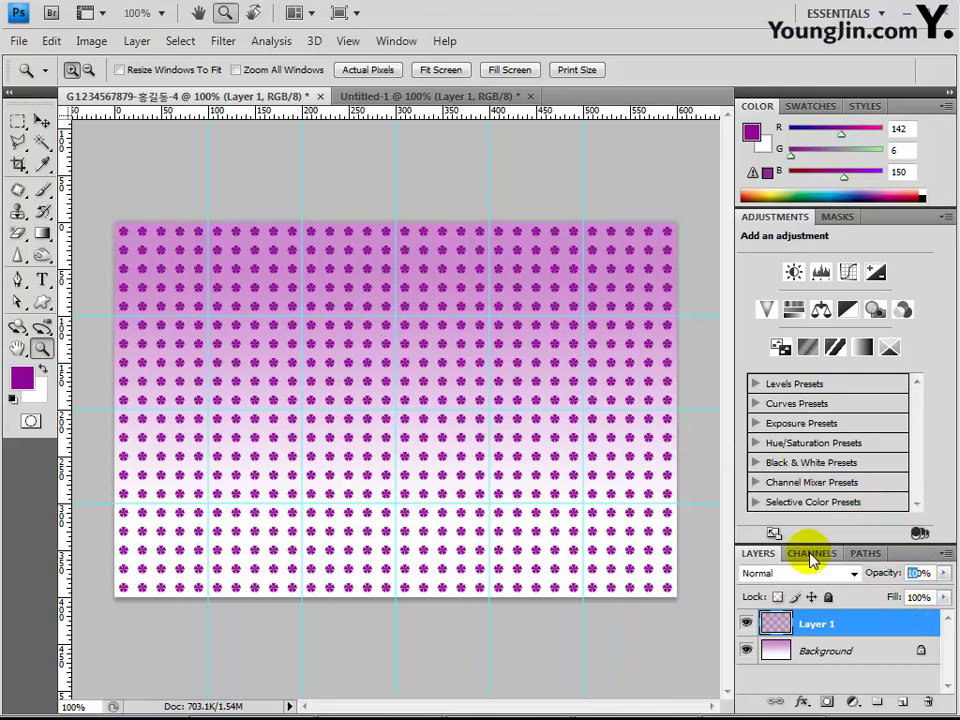
key("7")
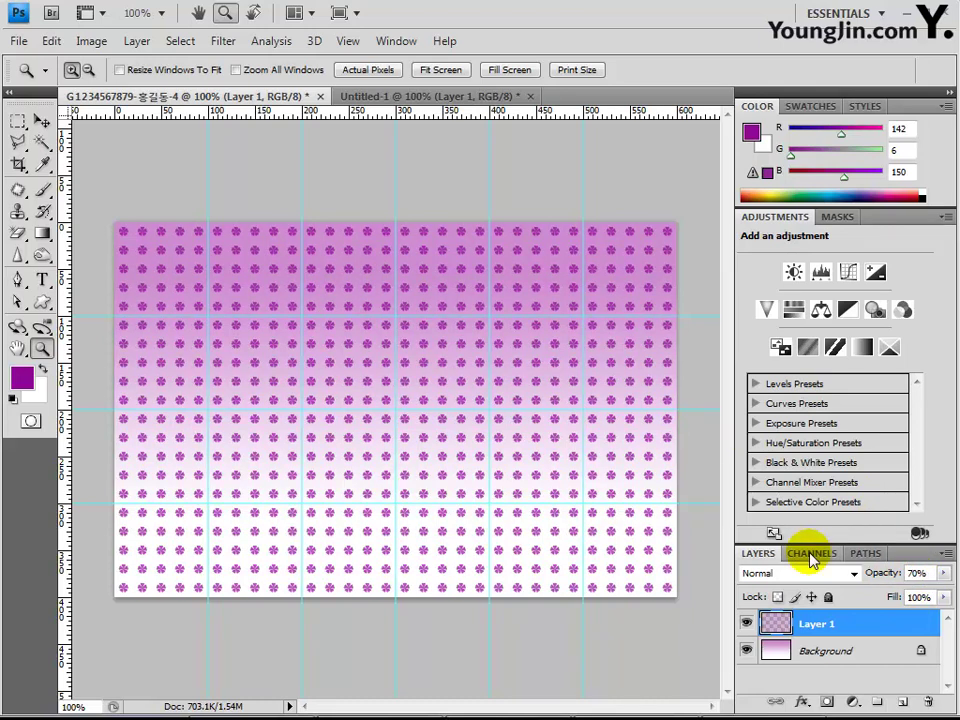
Select Layer 1 and set up the Pen tool to draw shape layers in color #af48b3.
left_click(852, 652)
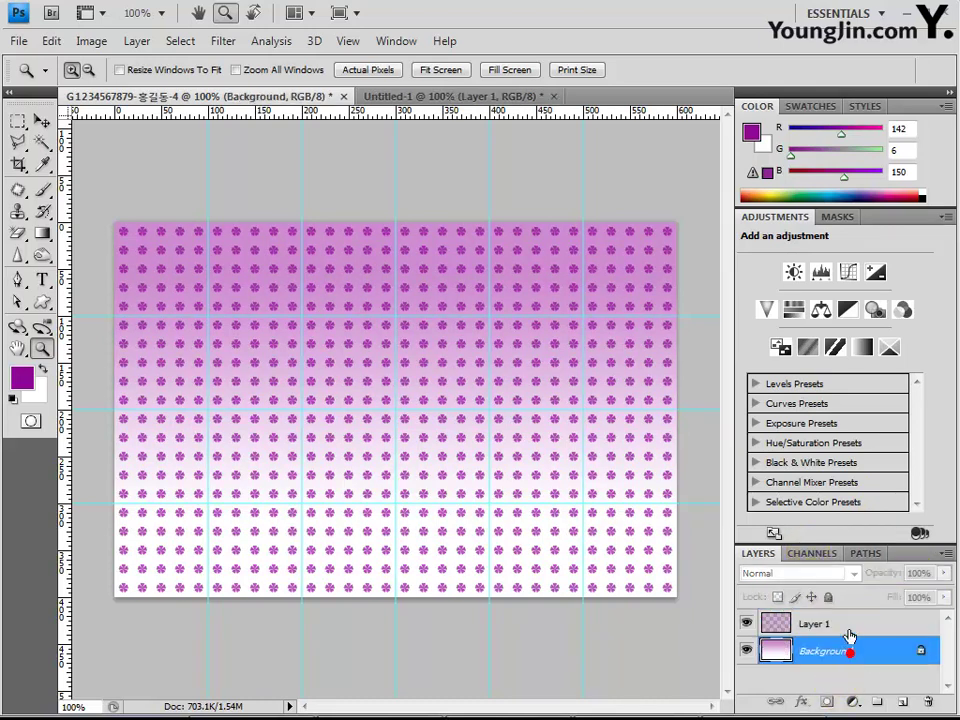
left_click(848, 628)
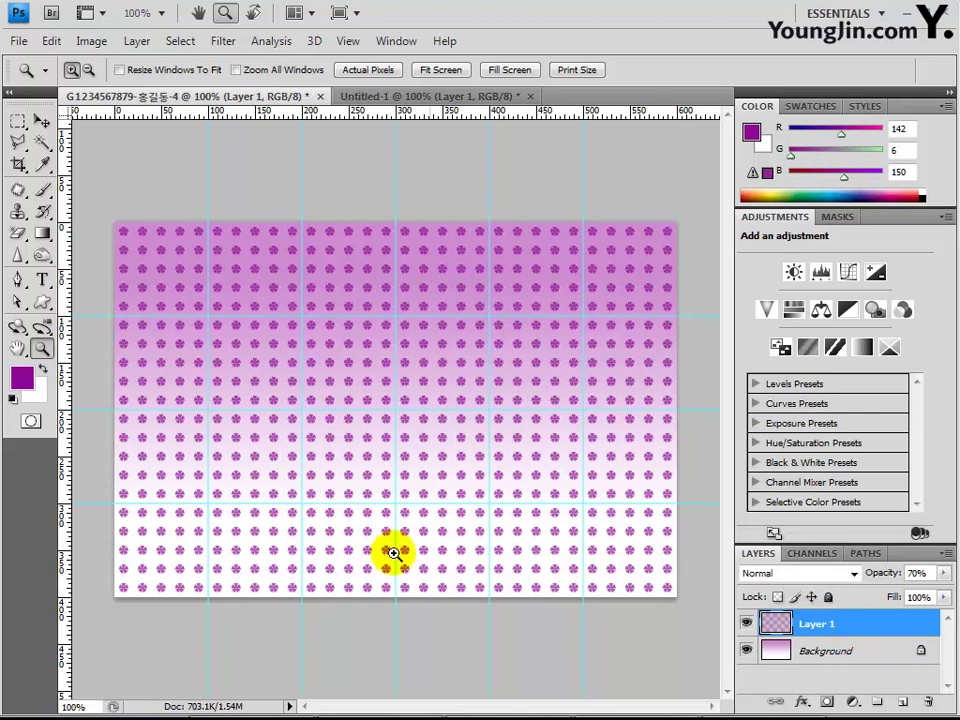
left_click(18, 280)
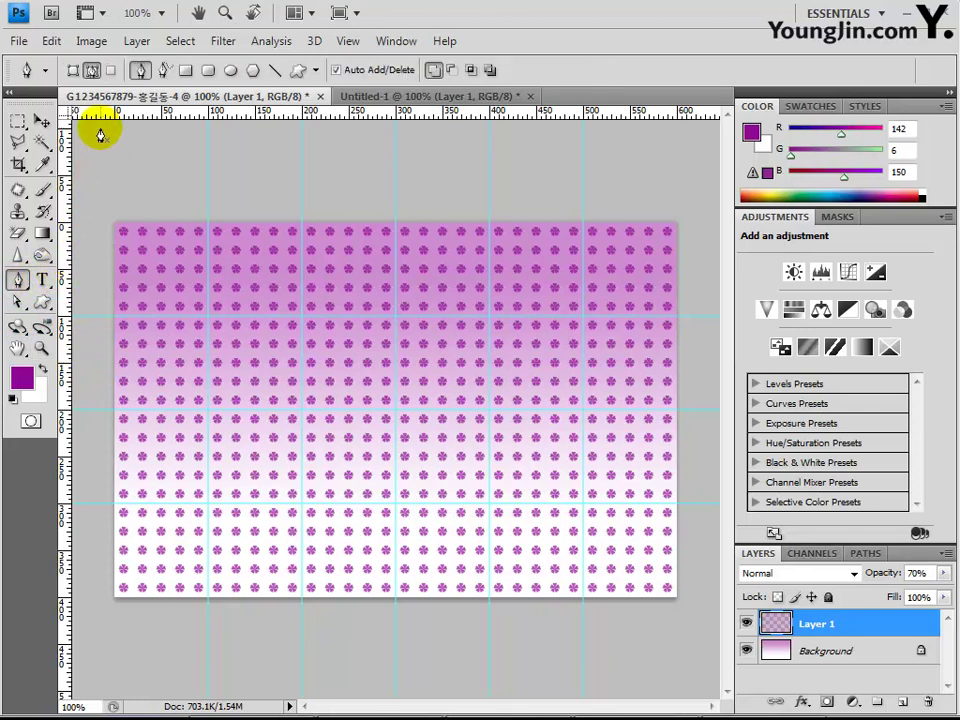
left_click(72, 70)
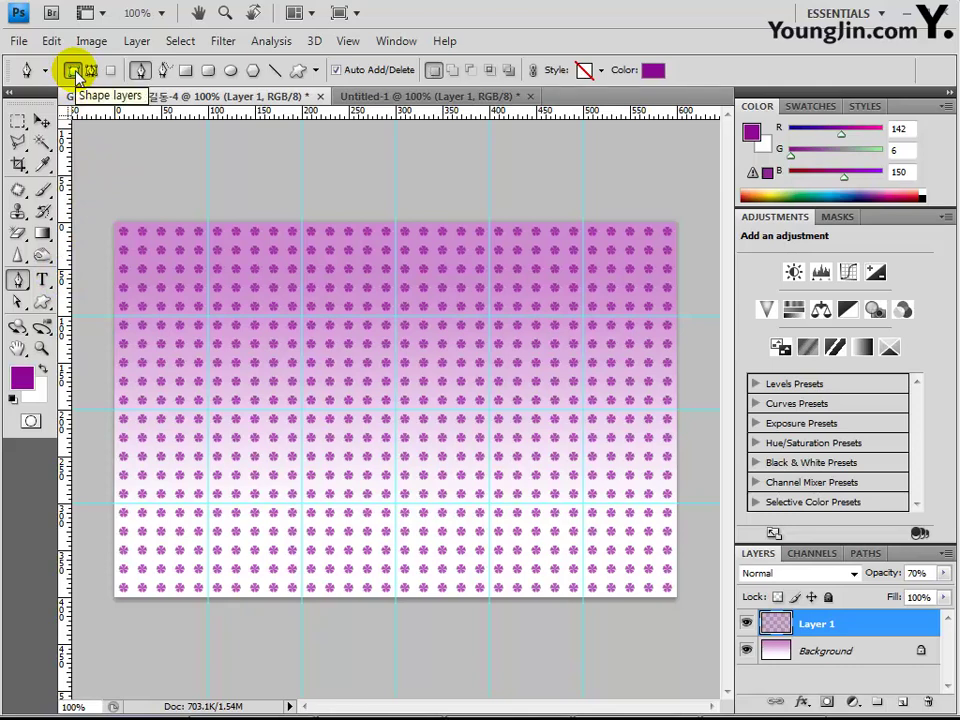
left_click(652, 70)
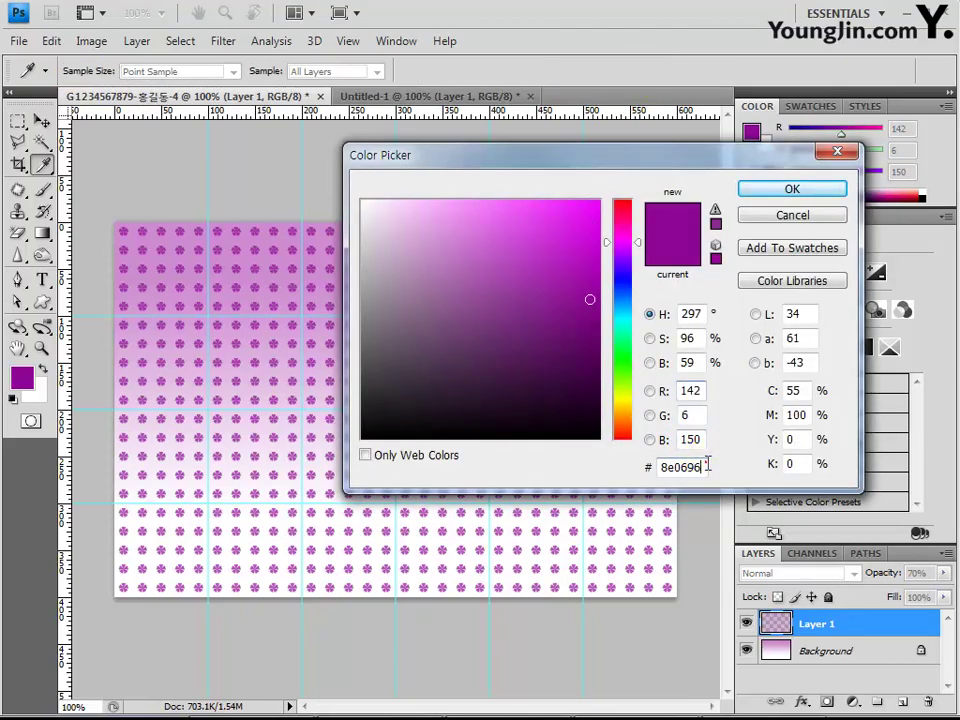
left_click_drag(707, 463, 525, 458)
key("BackSpace")
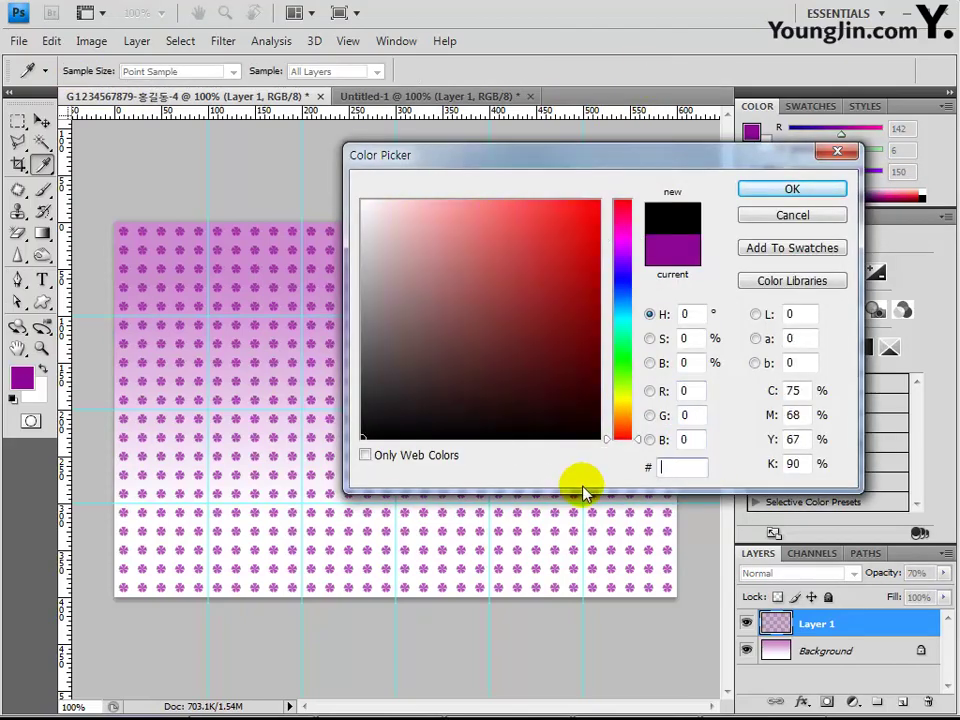
type("af")
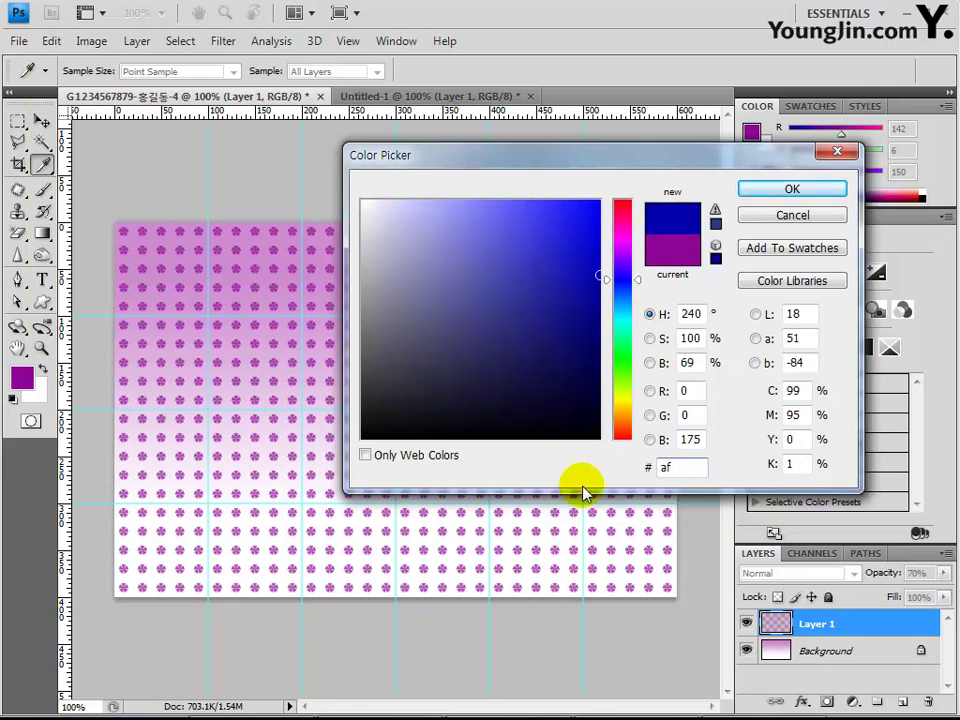
type("48b")
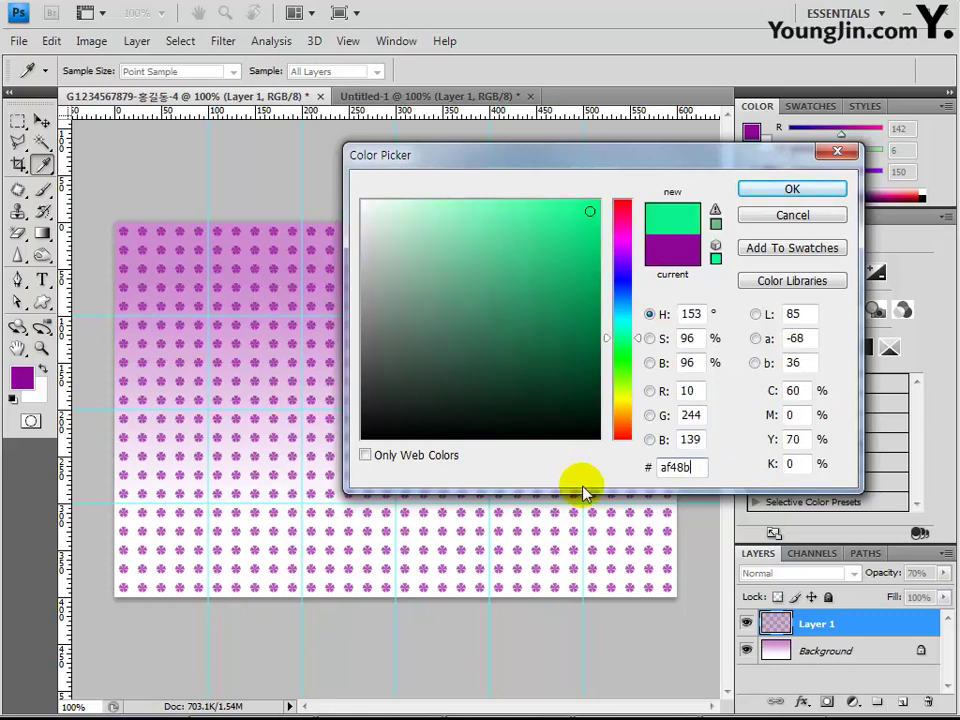
type("3")
key("Return")
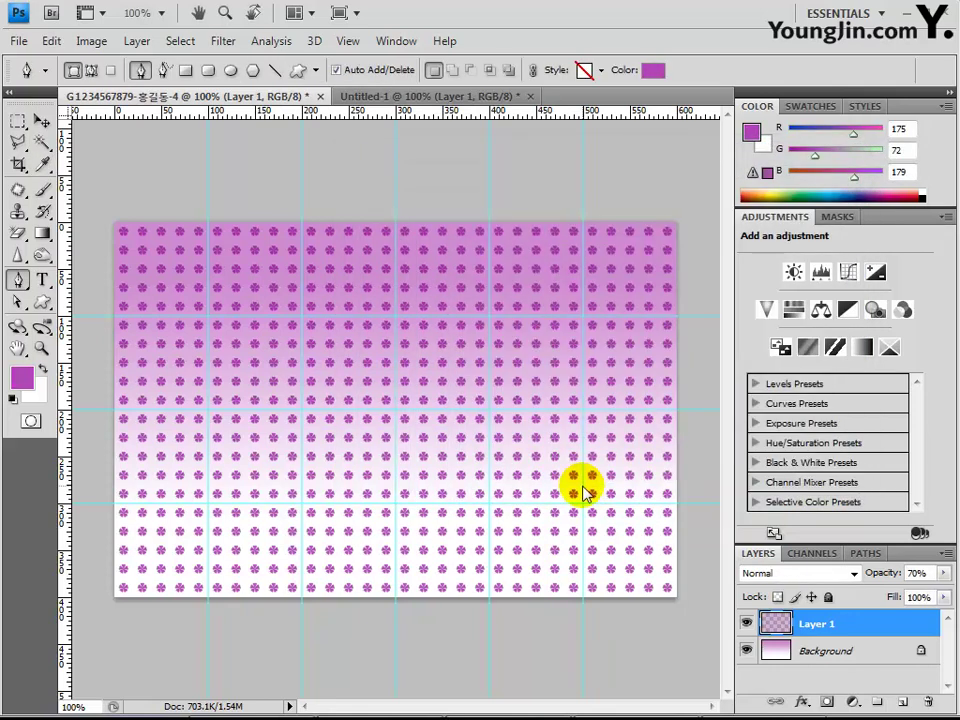
Draw a closed, curved leaf shape about 430 px wide and 280 px tall across the middle of the canvas with the Pen tool.
left_click(587, 271)
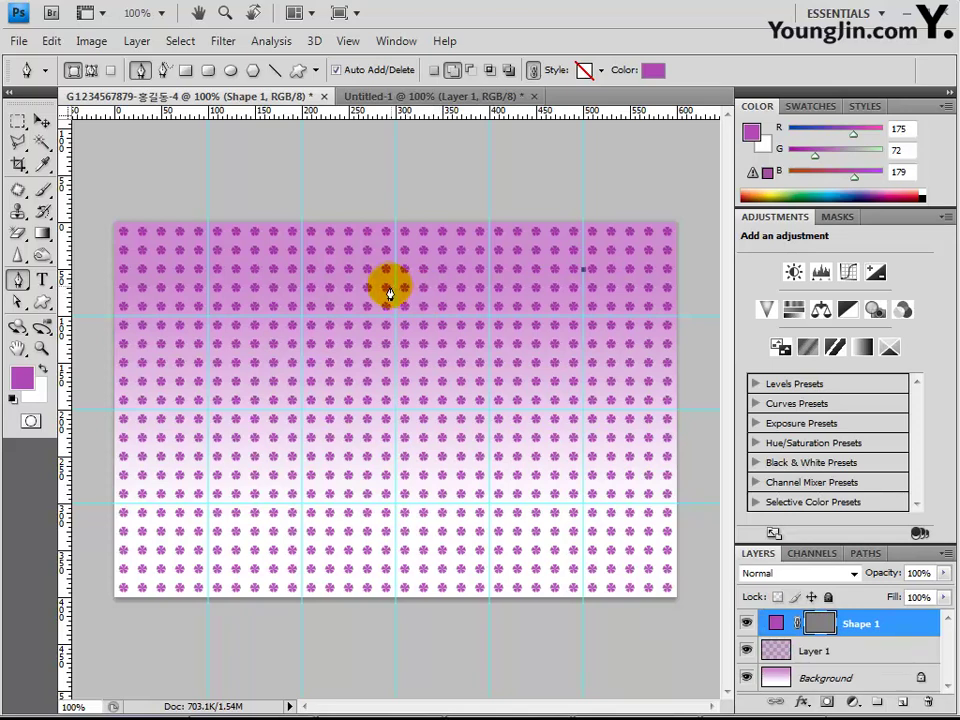
left_click(262, 300)
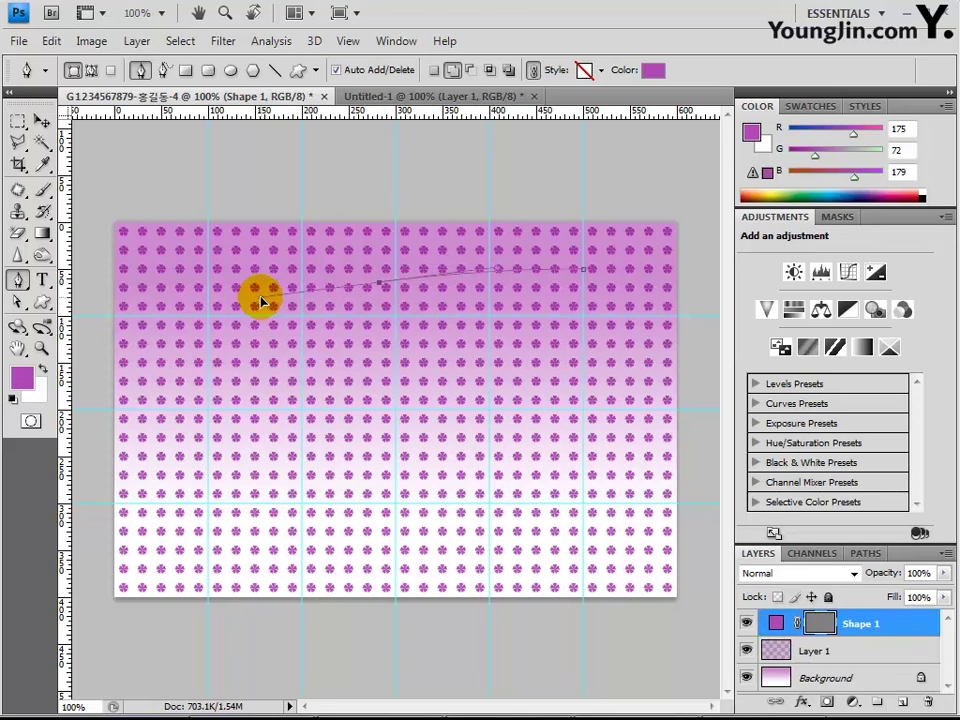
left_click_drag(262, 300, 506, 296)
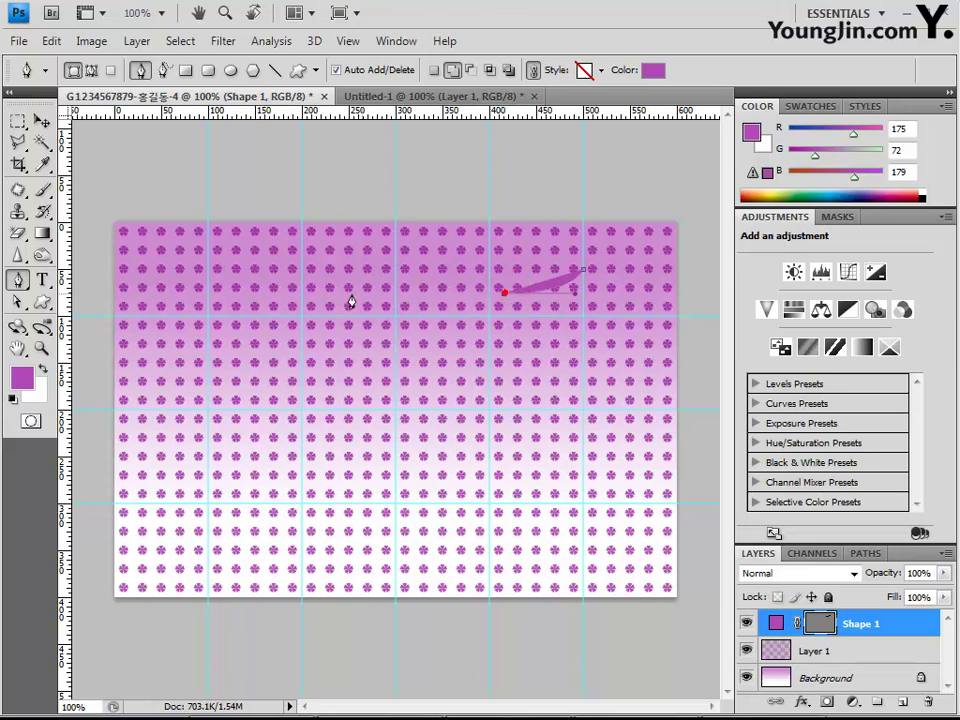
left_click(361, 293)
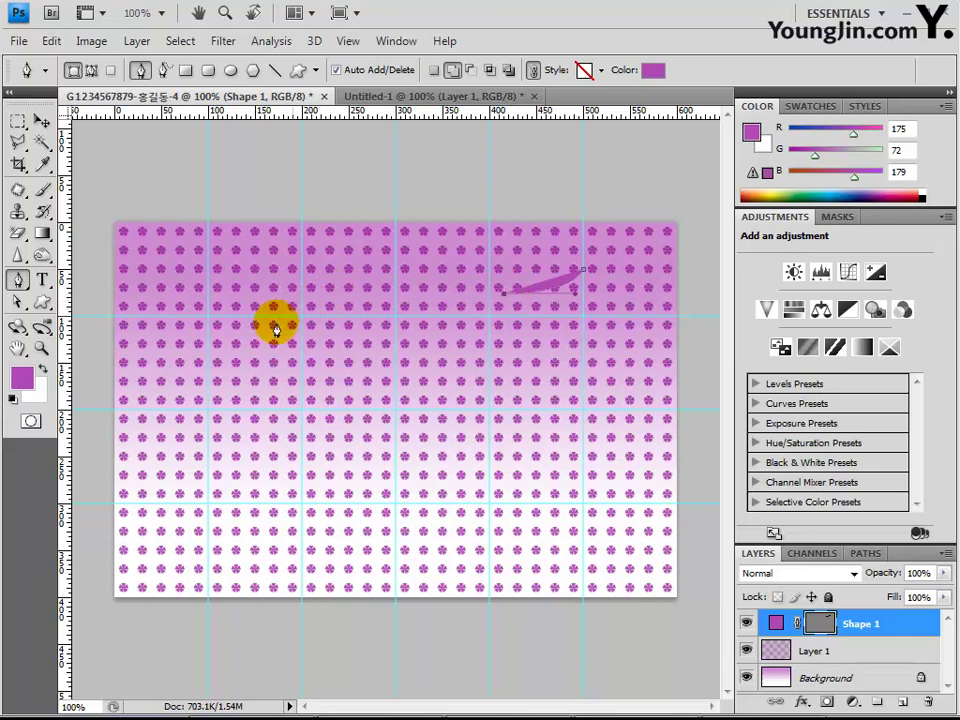
left_click_drag(274, 326, 181, 410)
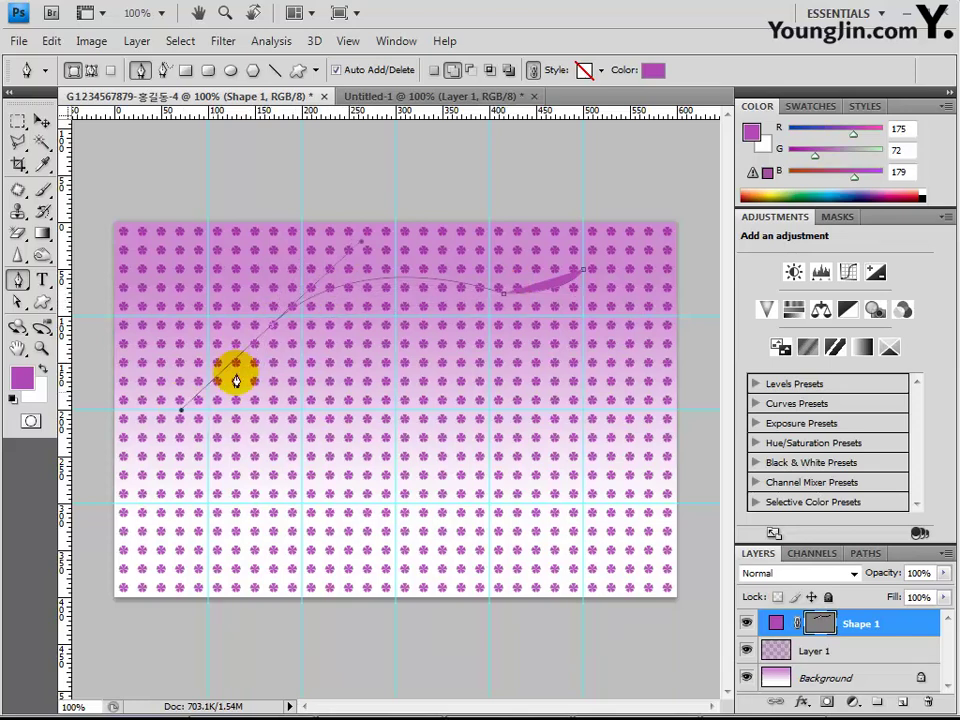
left_click(274, 326)
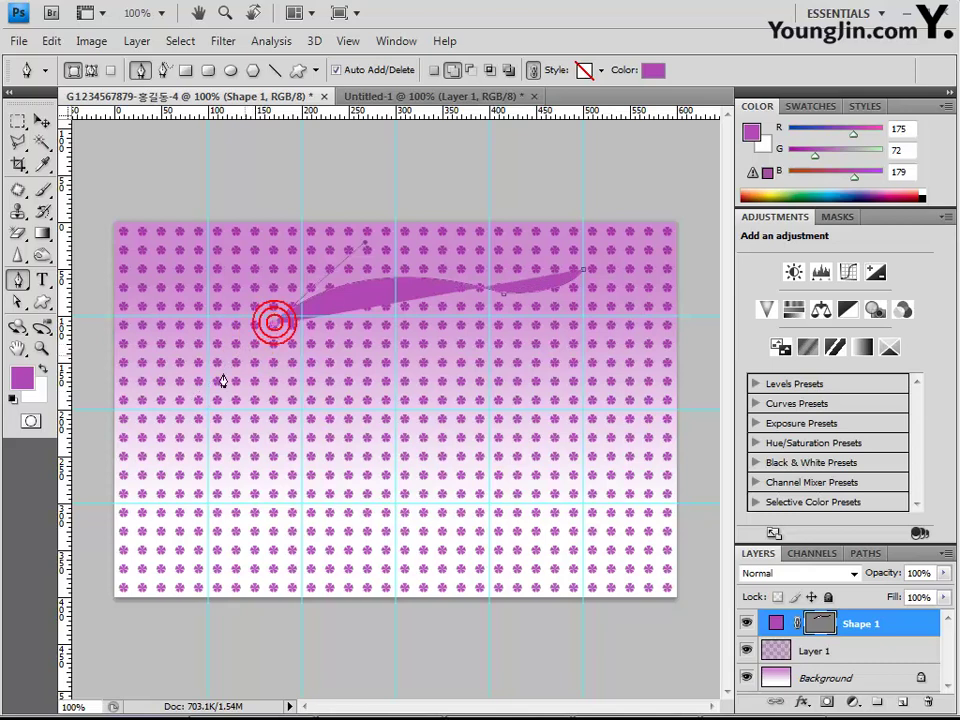
left_click(177, 469)
left_click_drag(126, 503, 180, 473)
left_click_drag(572, 360, 587, 272)
left_click(574, 353)
left_click(607, 253)
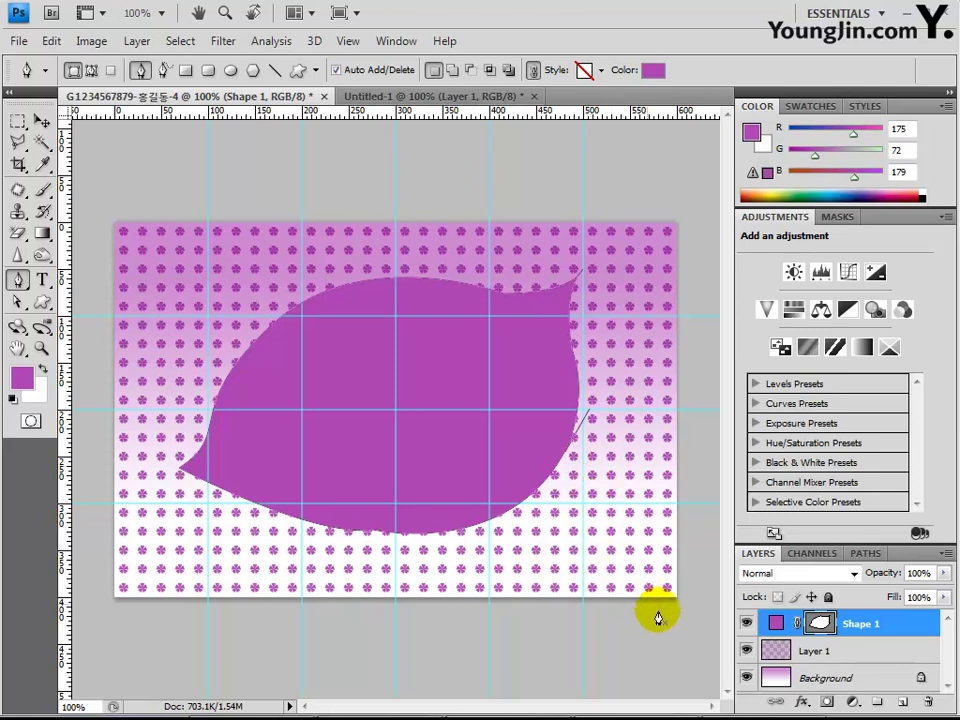
Add a 3 px outside stroke in color #ffb6f9 to the leaf shape and deselect its path.
left_click(802, 702)
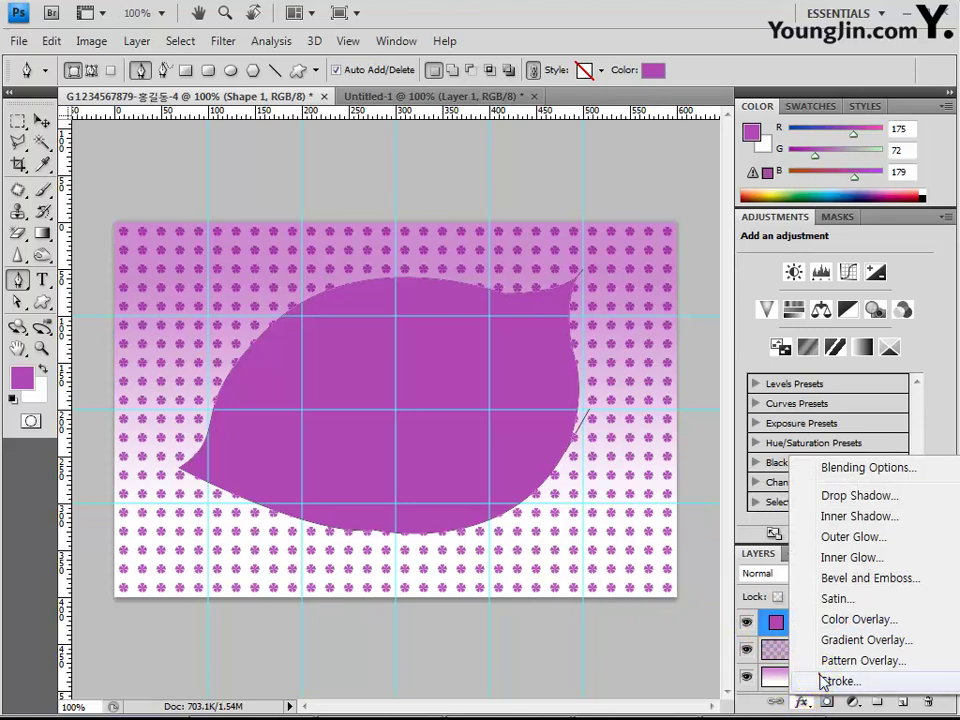
left_click(821, 681)
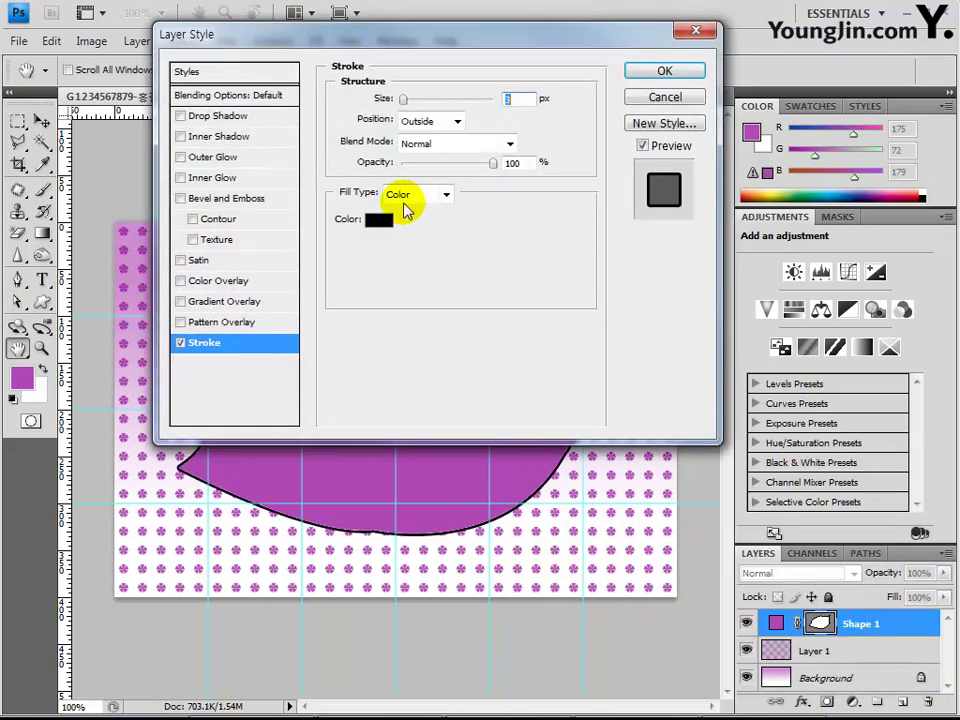
left_click(380, 222)
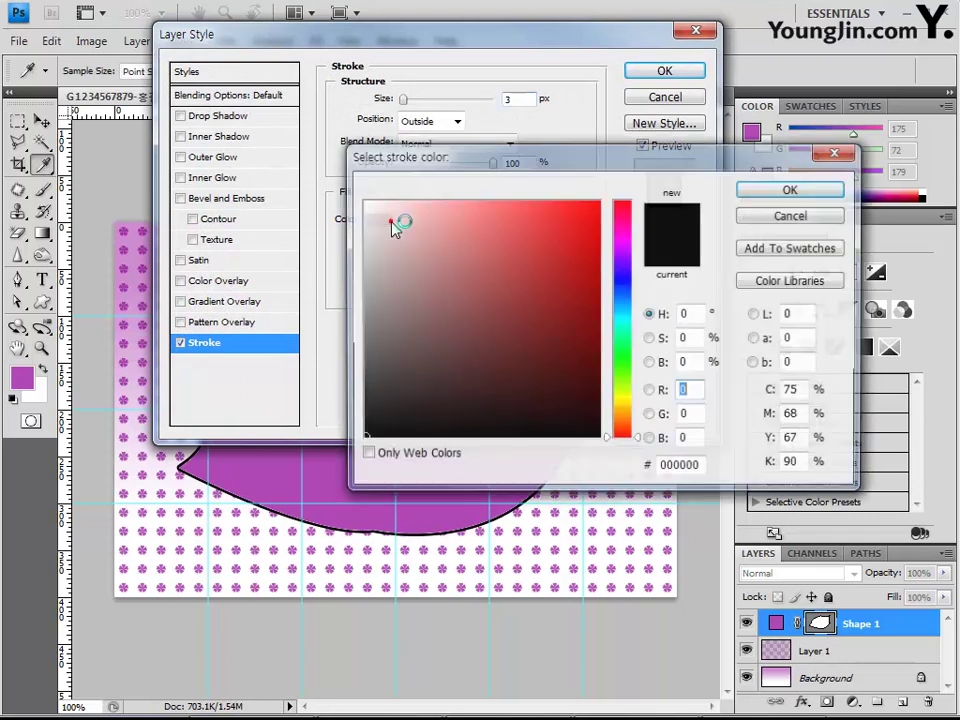
double_click(690, 467)
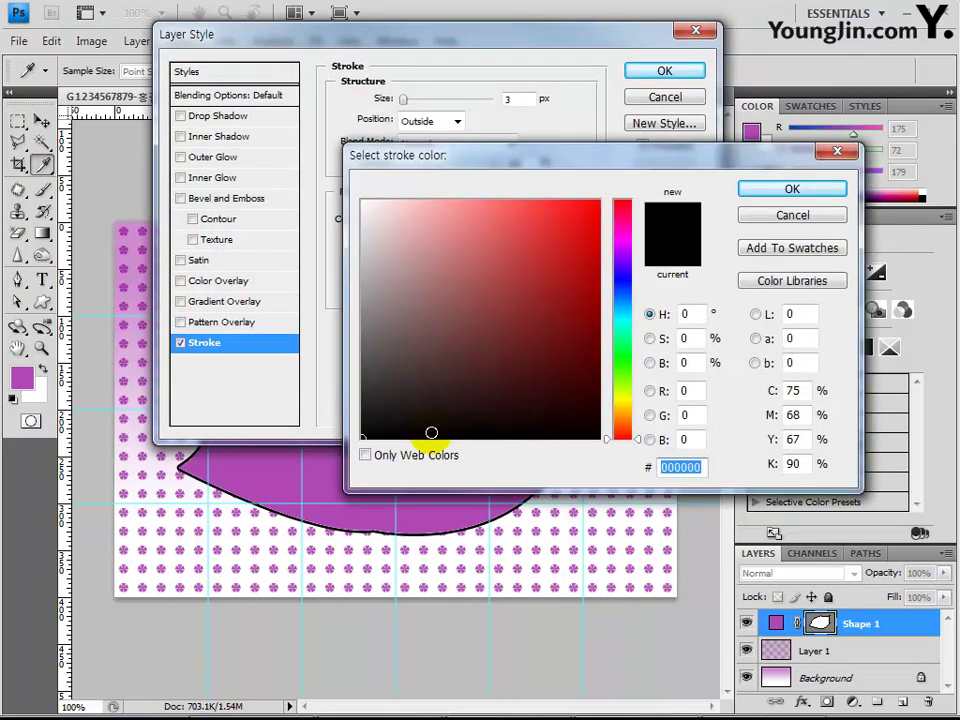
type("ff")
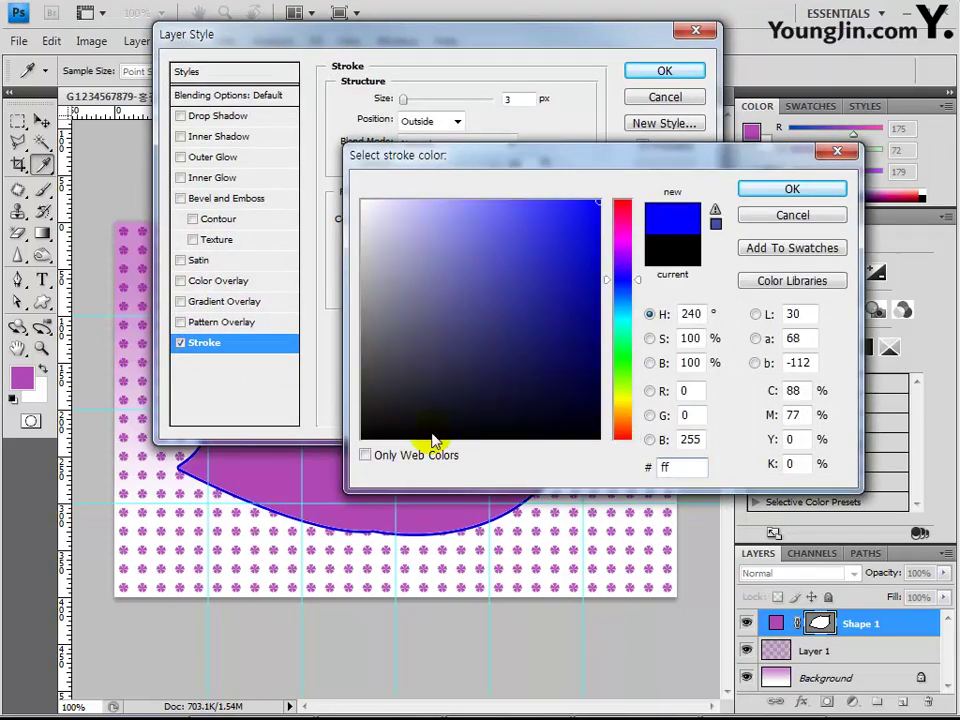
type("b6f9")
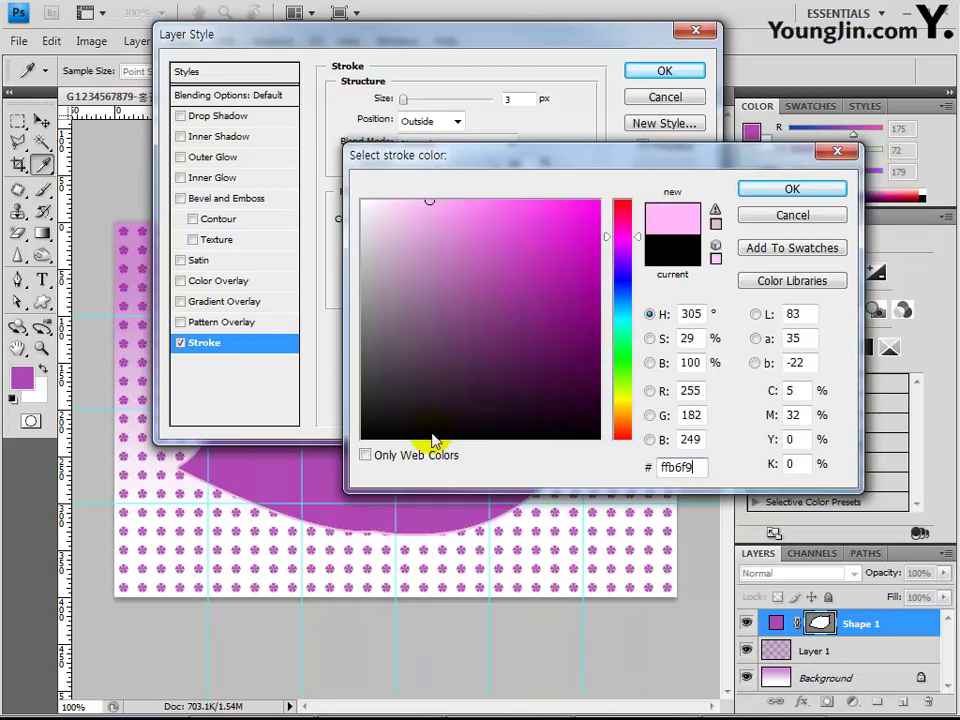
key("Return")
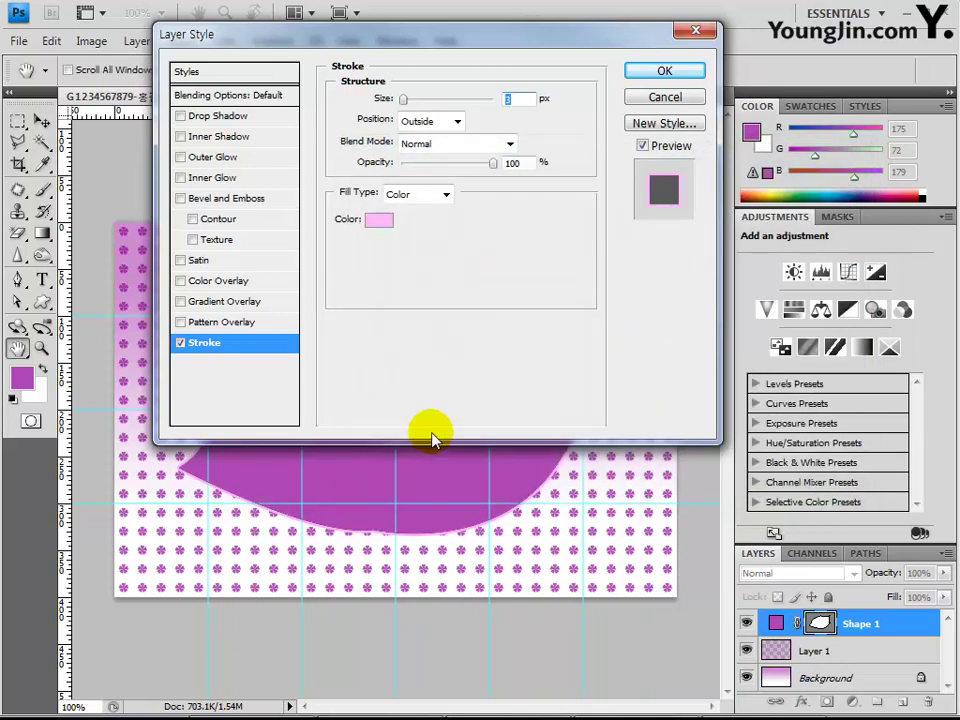
key("Return")
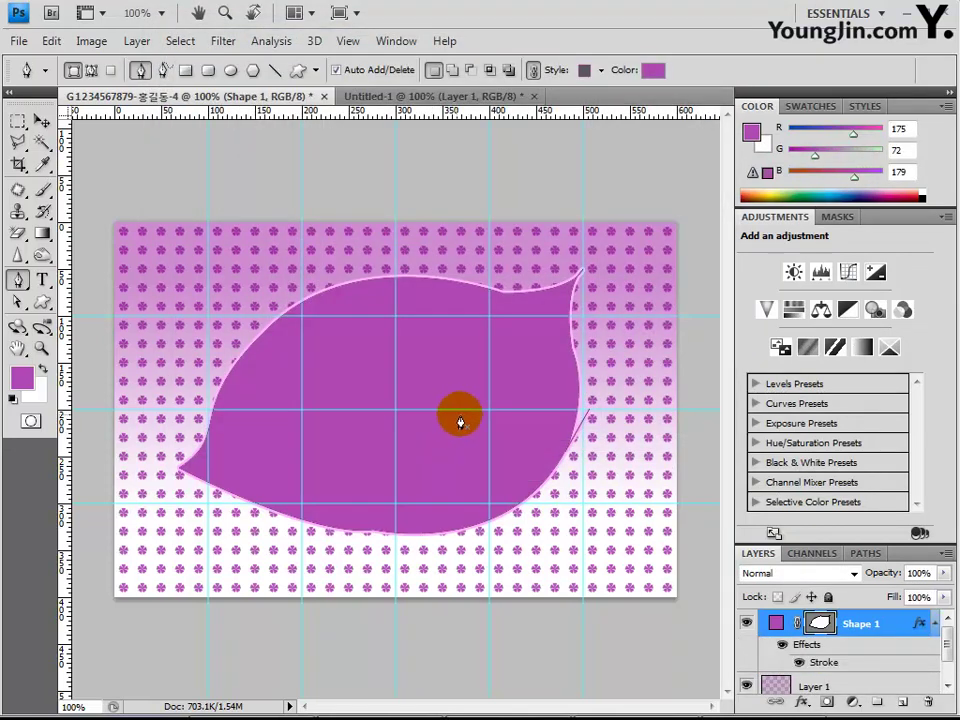
key("a")
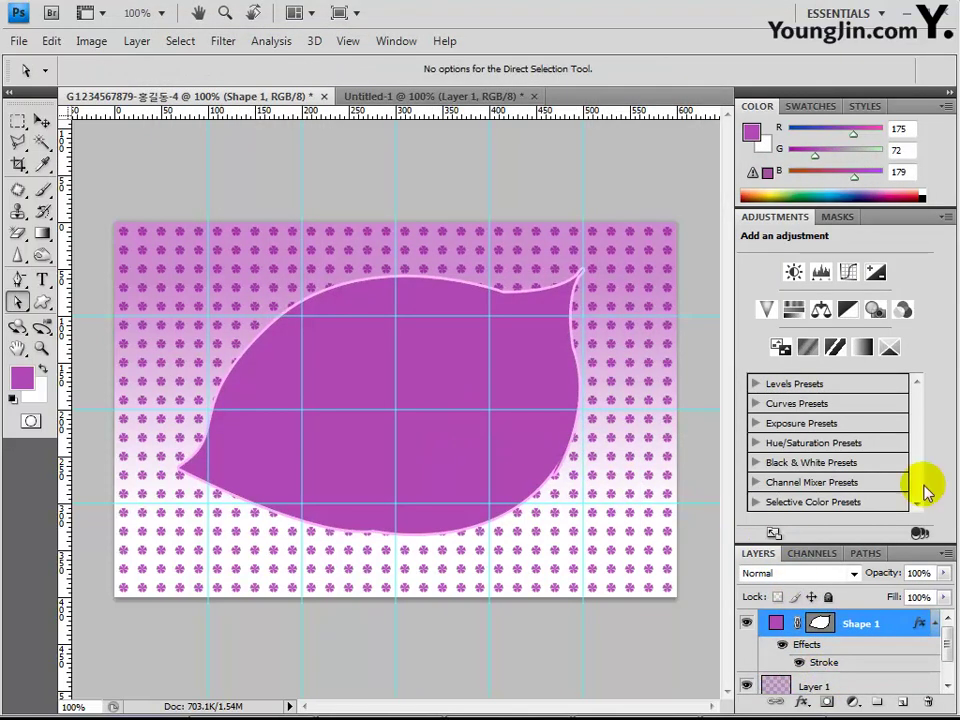
left_click_drag(261, 289, 308, 331)
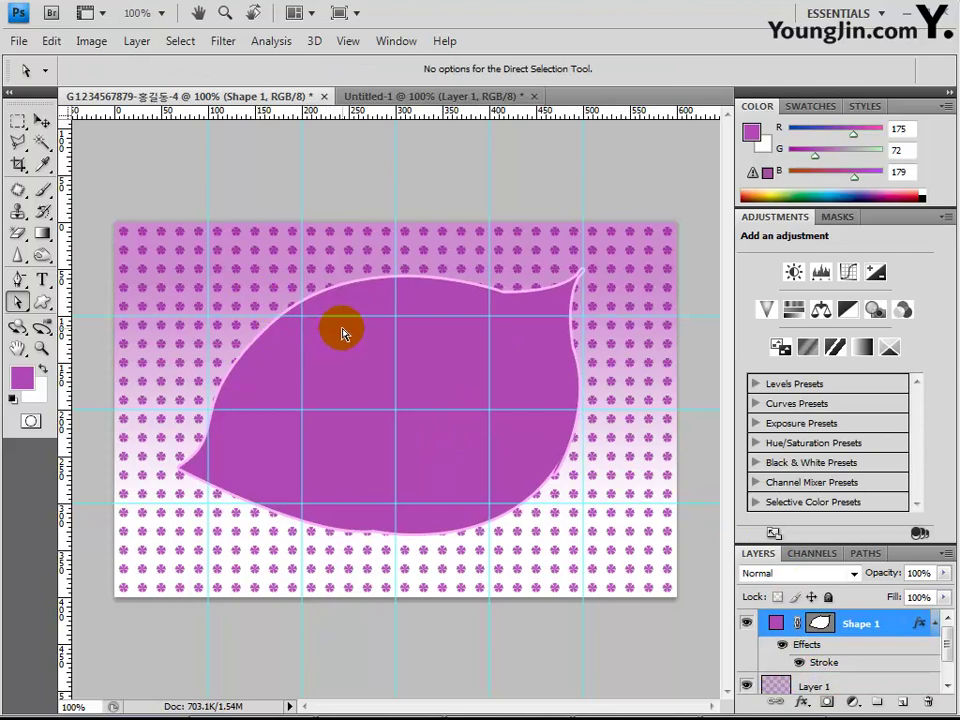
Open the six images 1급-36.JPG through 1급-41.jpg from the Chapter04 folder together.
left_click(18, 41)
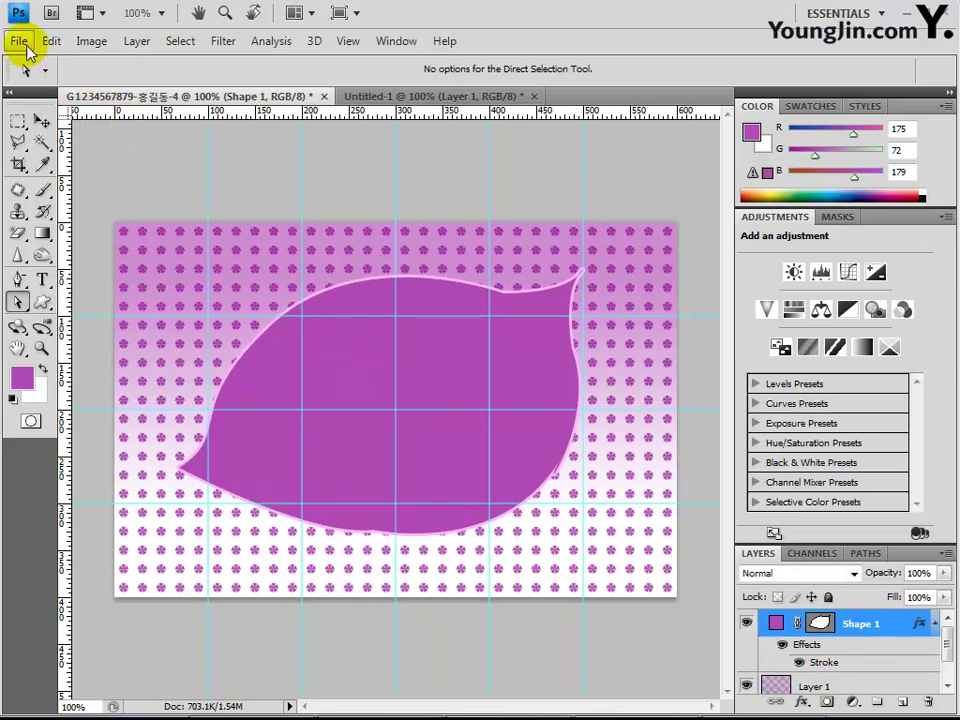
left_click(40, 82)
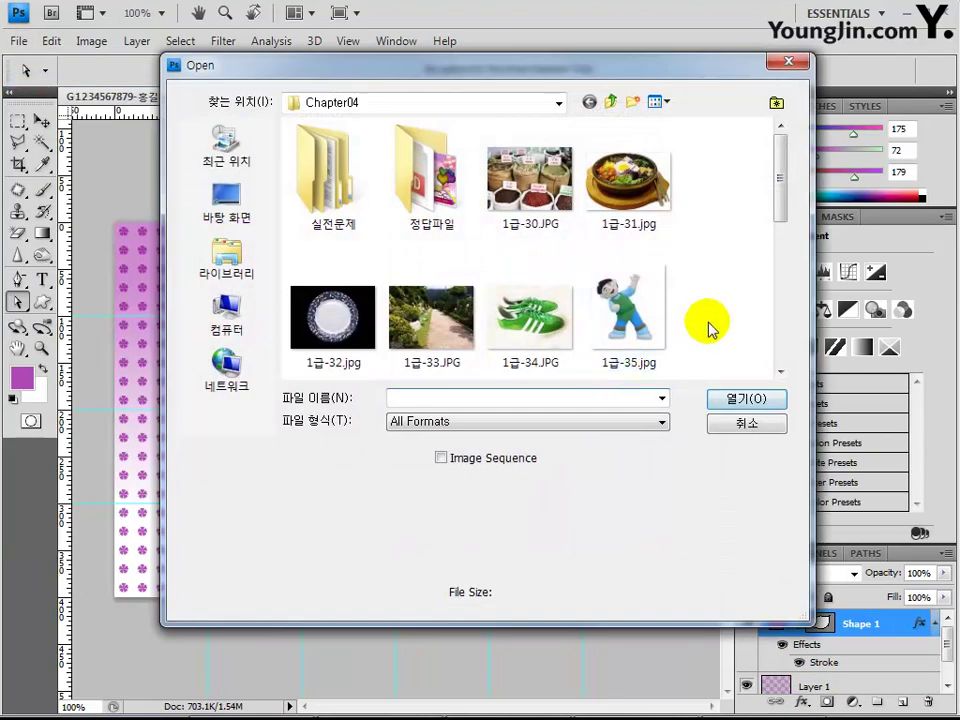
scroll(707, 326, "down", 1)
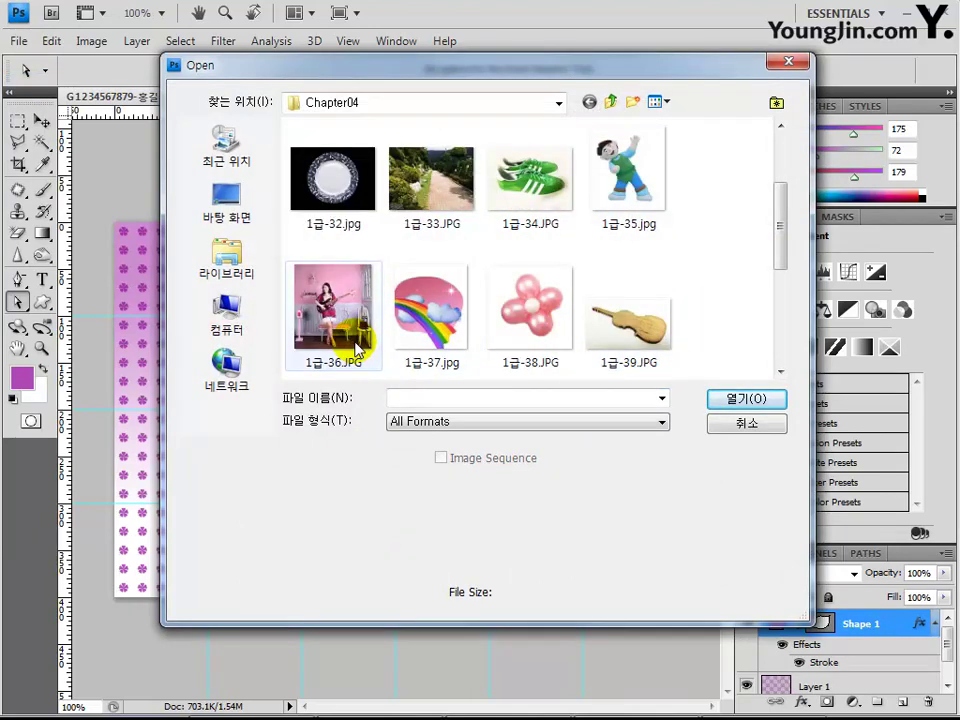
left_click(355, 345)
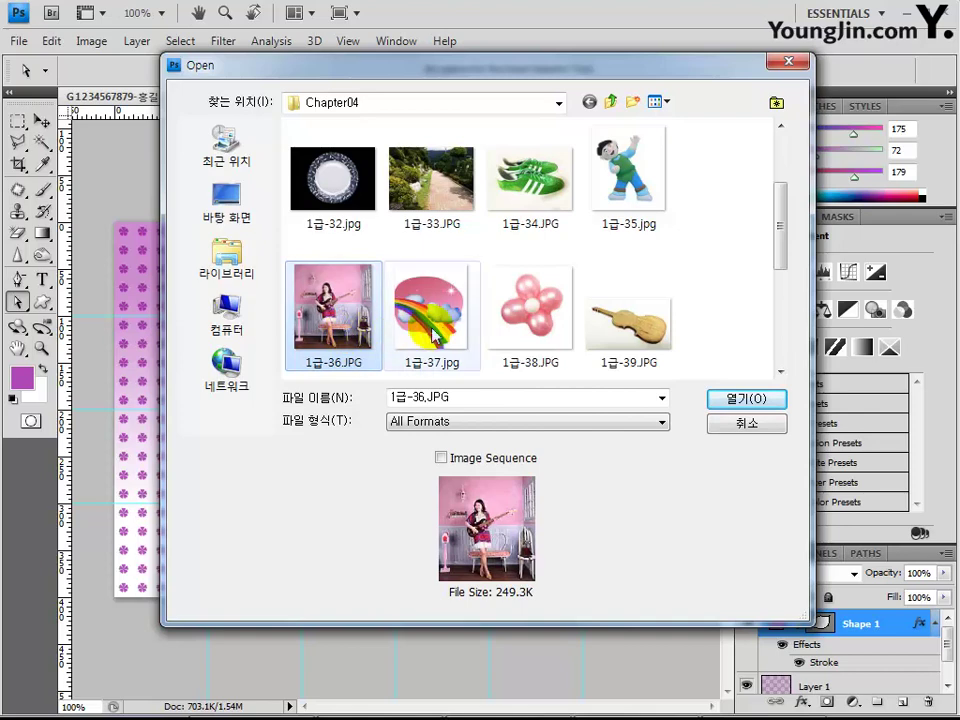
scroll(530, 345, "down", 1)
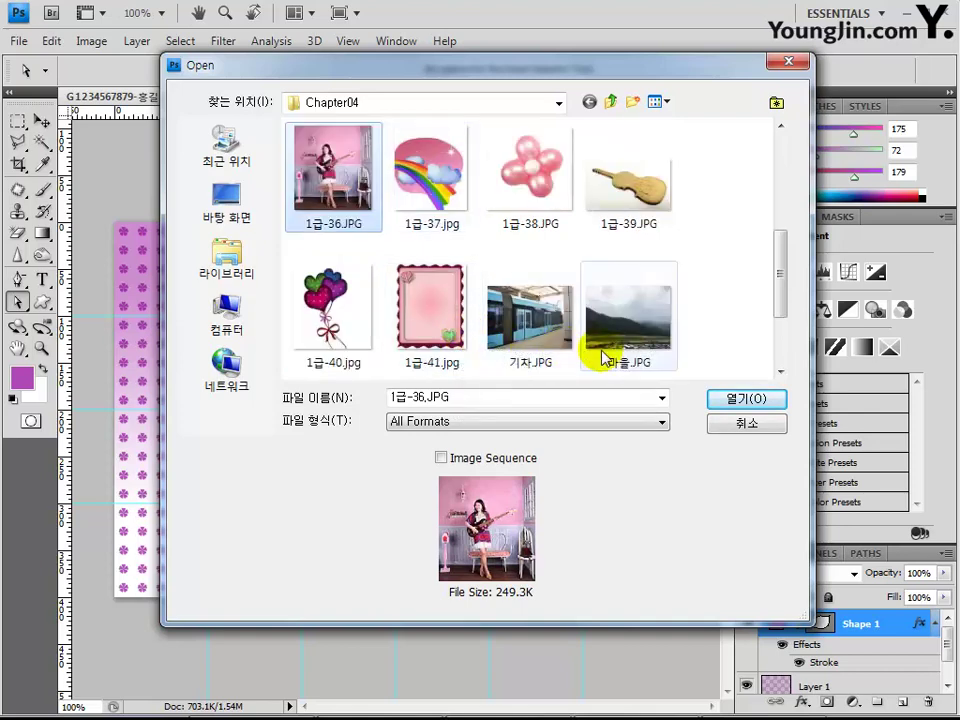
left_click(415, 288, "shift")
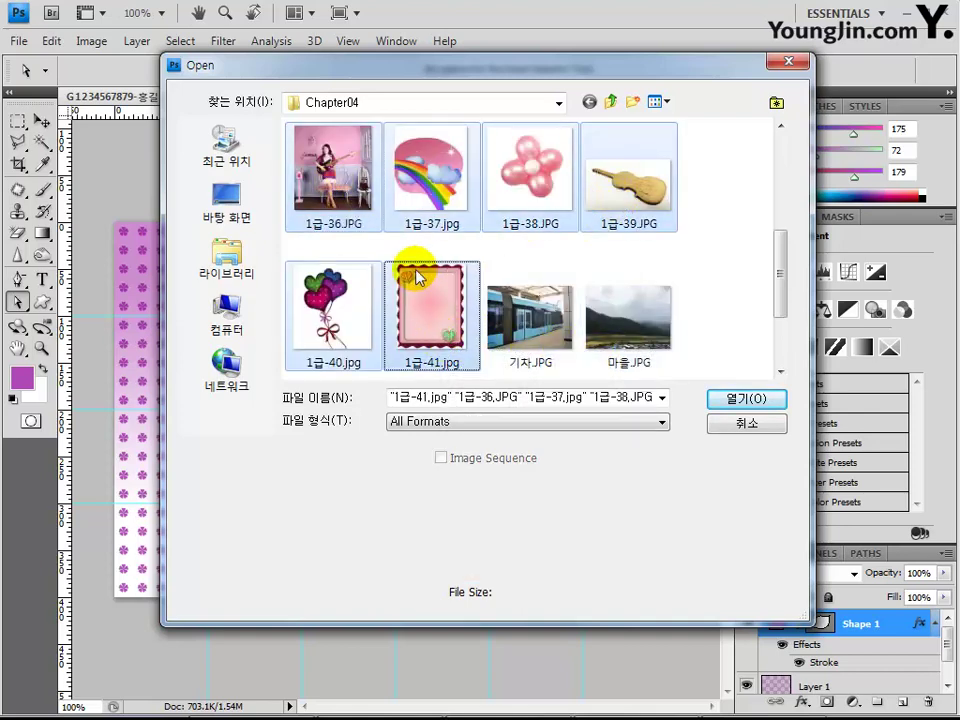
left_click(752, 399)
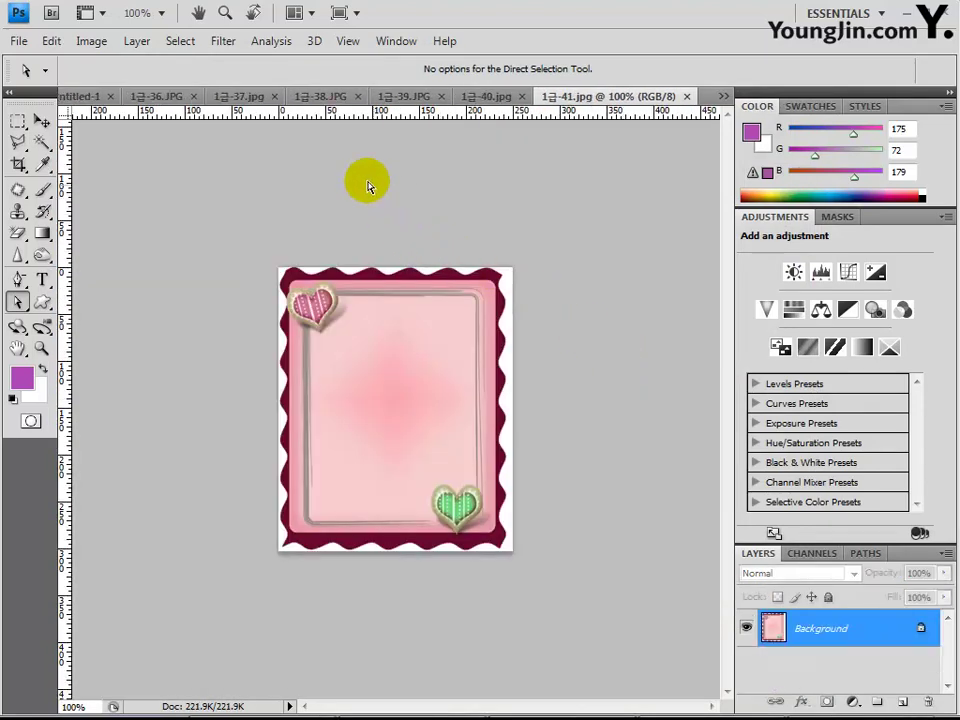
Copy the whole 1급-36.JPG photo into the leaf composition as a new layer and close the Untitled-1 pattern document.
left_click(156, 96)
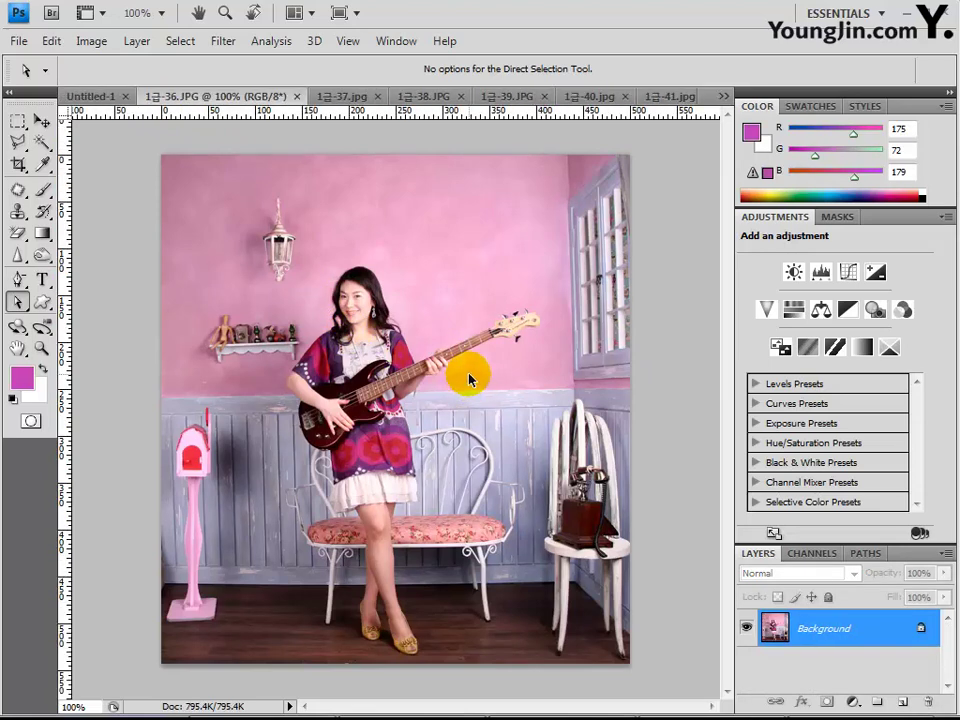
key("ctrl+a")
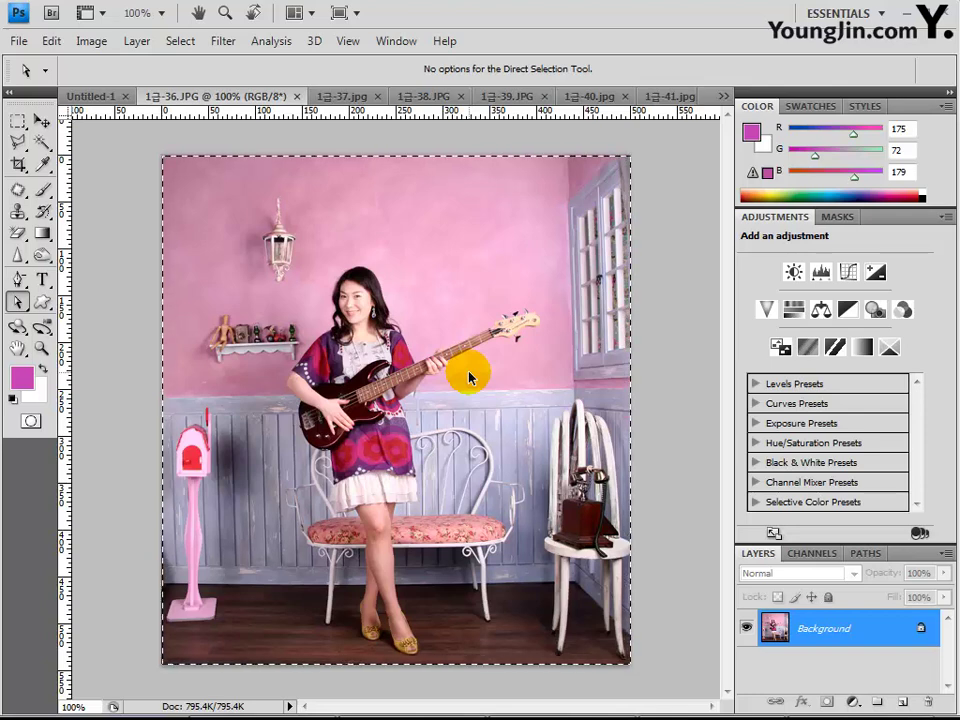
left_click(86, 96)
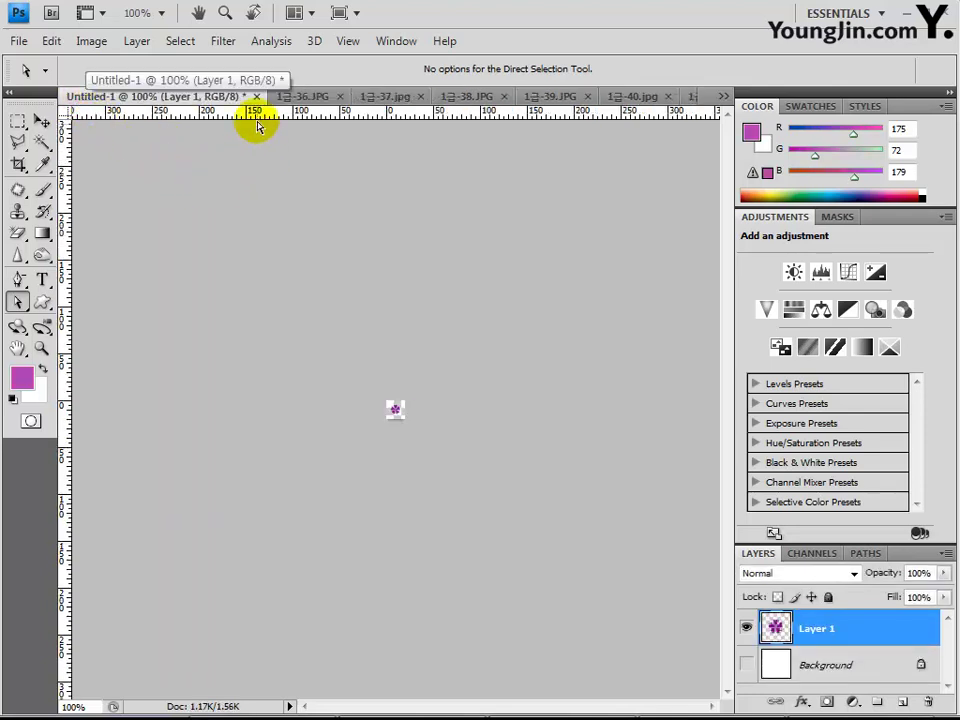
left_click(256, 96)
left_click(435, 274)
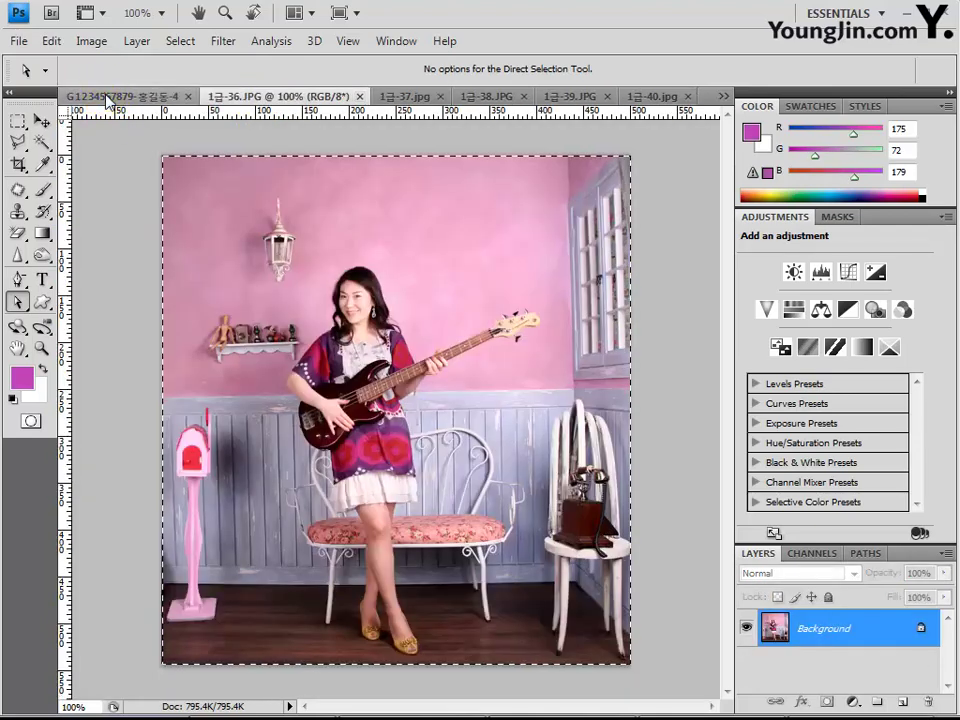
left_click(96, 95)
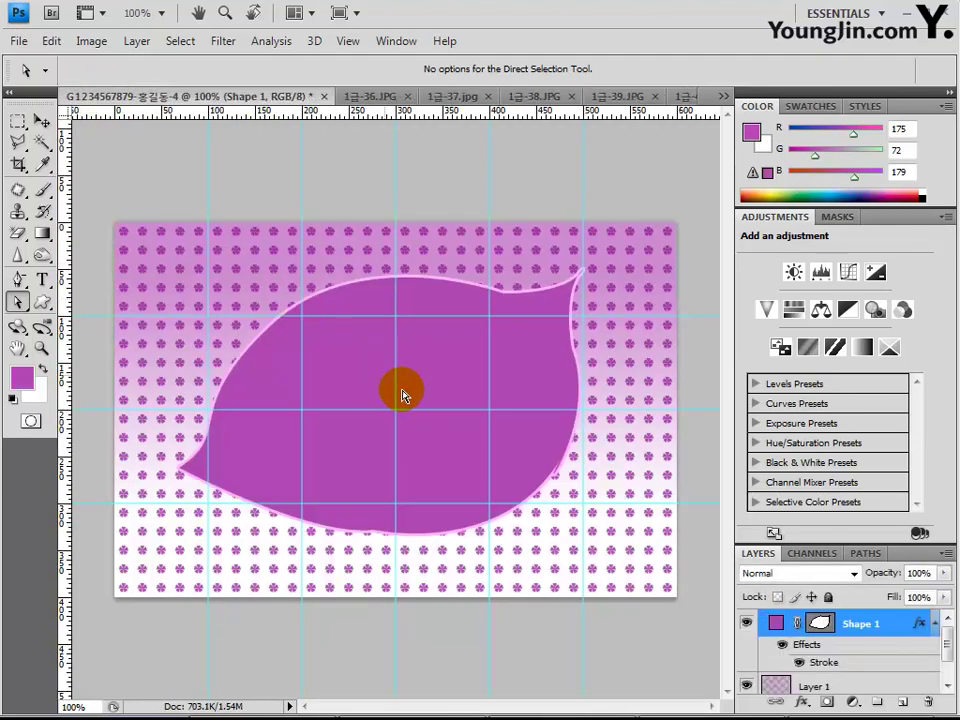
key("ctrl+v")
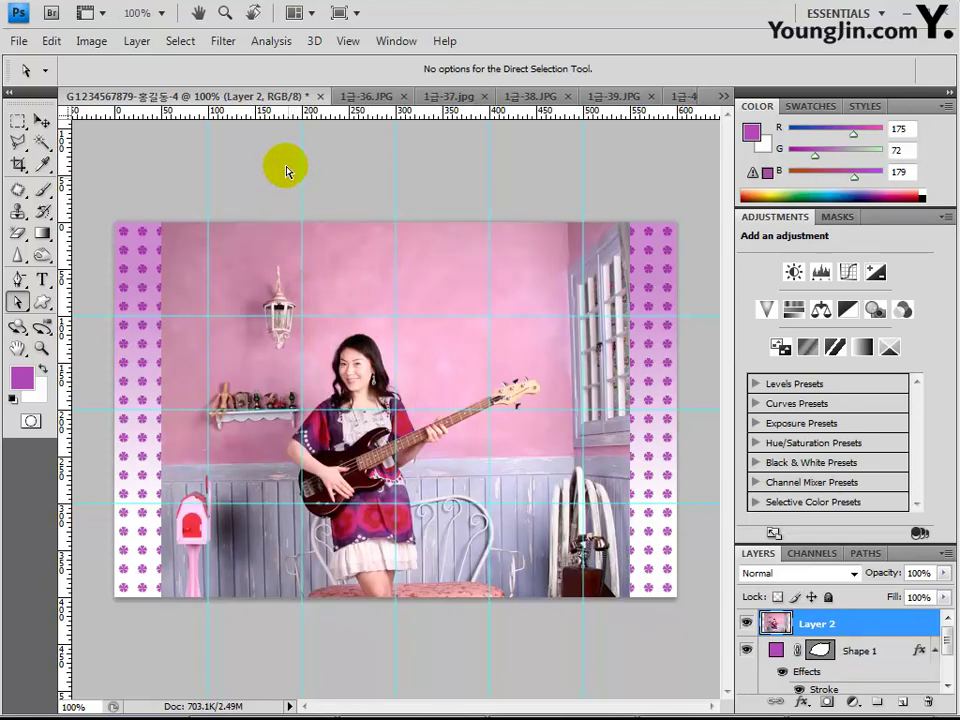
Apply the Film Grain filter to the pasted photo with Grain 4, Highlight Area 0 and Intensity 10.
left_click(222, 41)
mouse_move(255, 179)
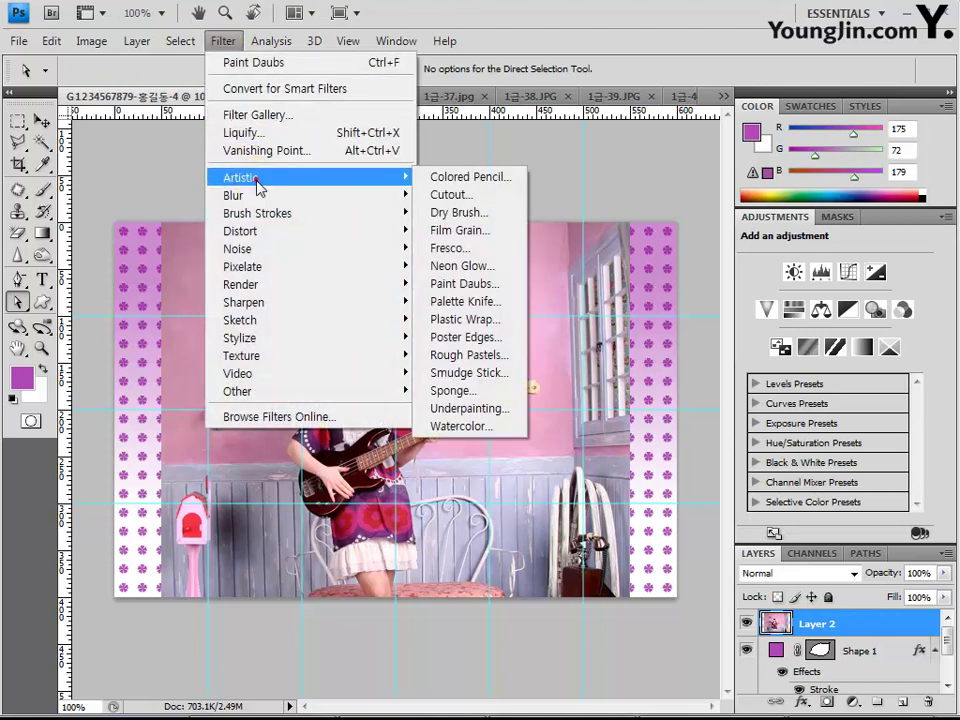
left_click(481, 232)
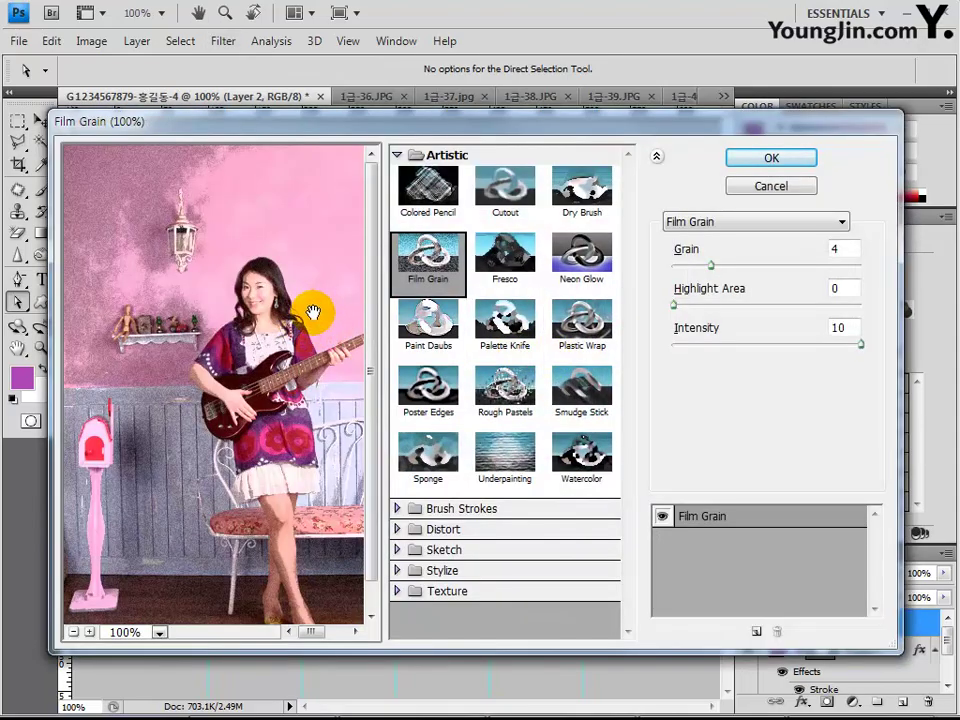
left_click(770, 164)
left_click(585, 451)
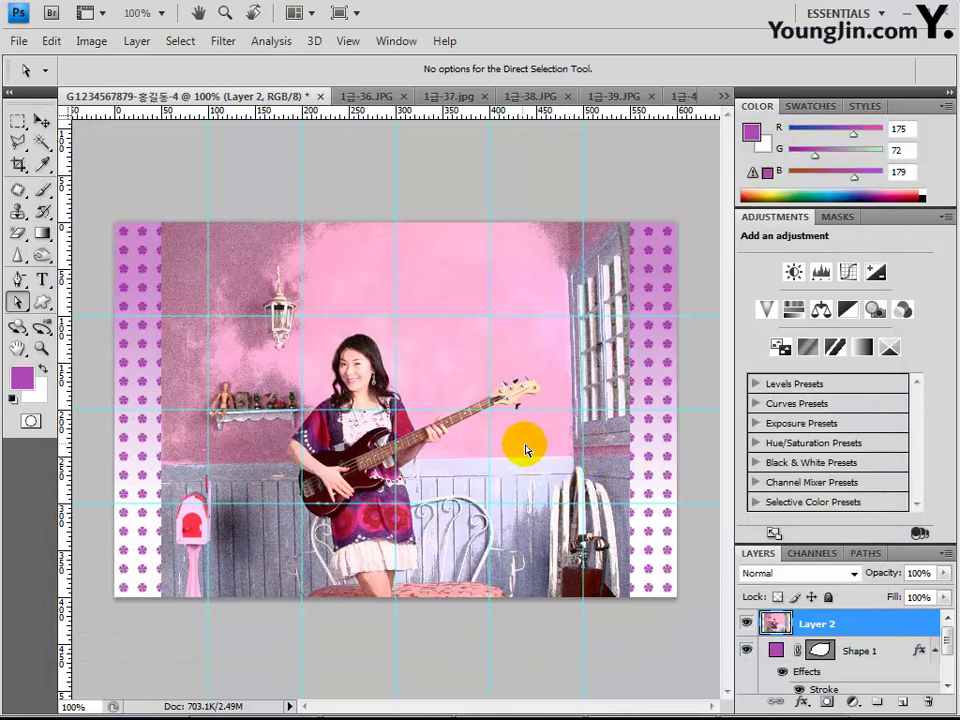
Clip the photo layer to the leaf shape and move it up and right so the guitarist sits inside the leaf.
left_click(875, 634, "alt")
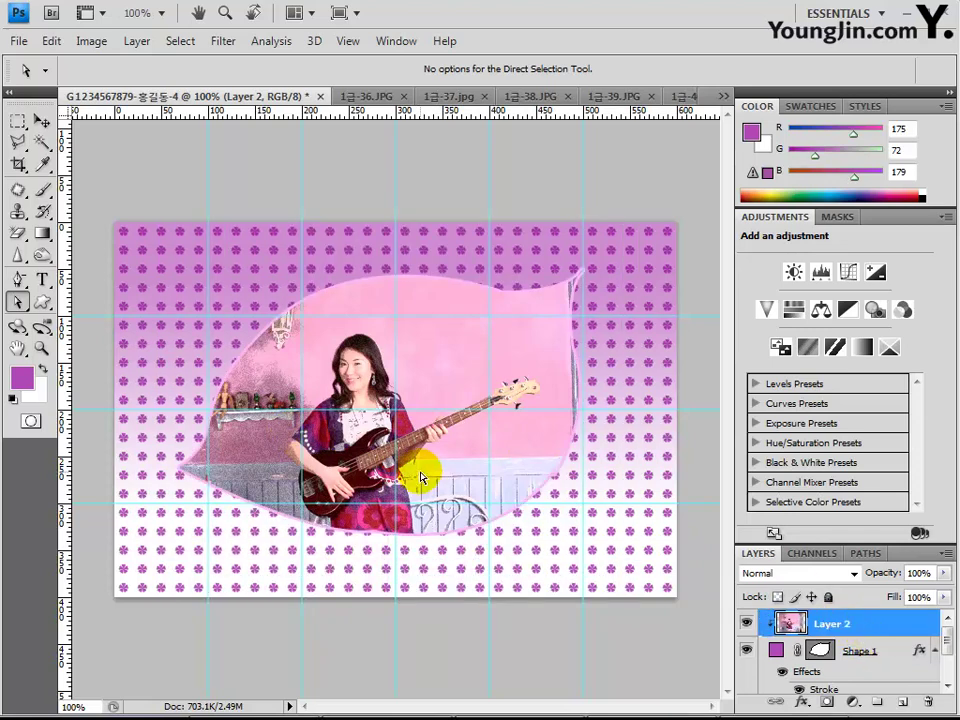
left_click(38, 120)
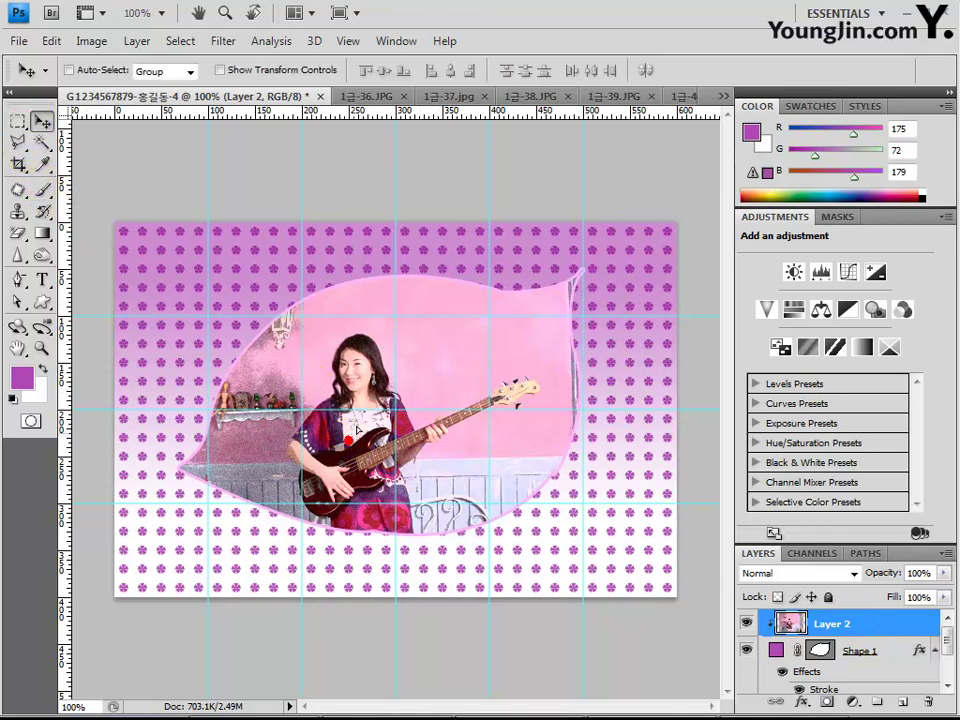
left_click_drag(358, 430, 381, 398)
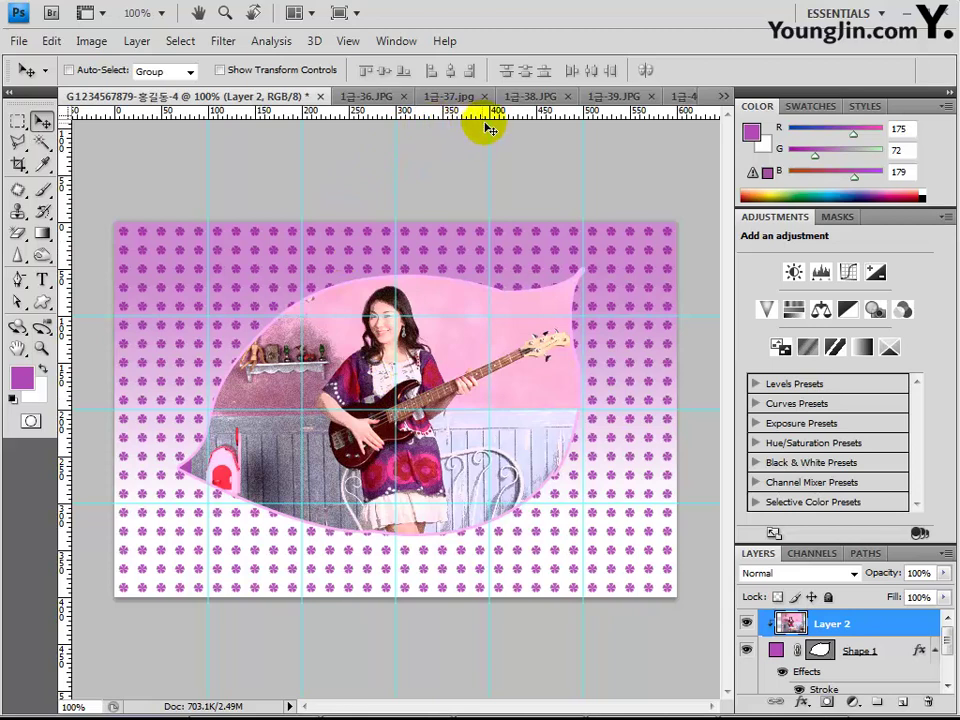
Select the violin in 1급-39.JPG by inverting a Magic Wand selection of its background, and copy it into the leaf composition.
left_click(612, 96)
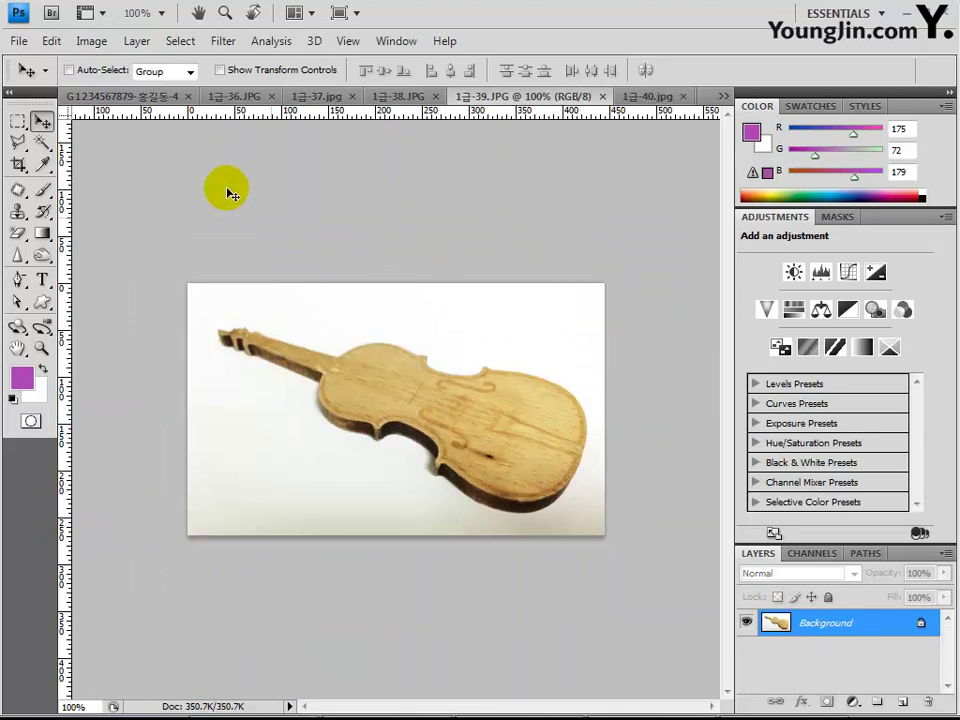
left_click_drag(42, 142, 120, 160)
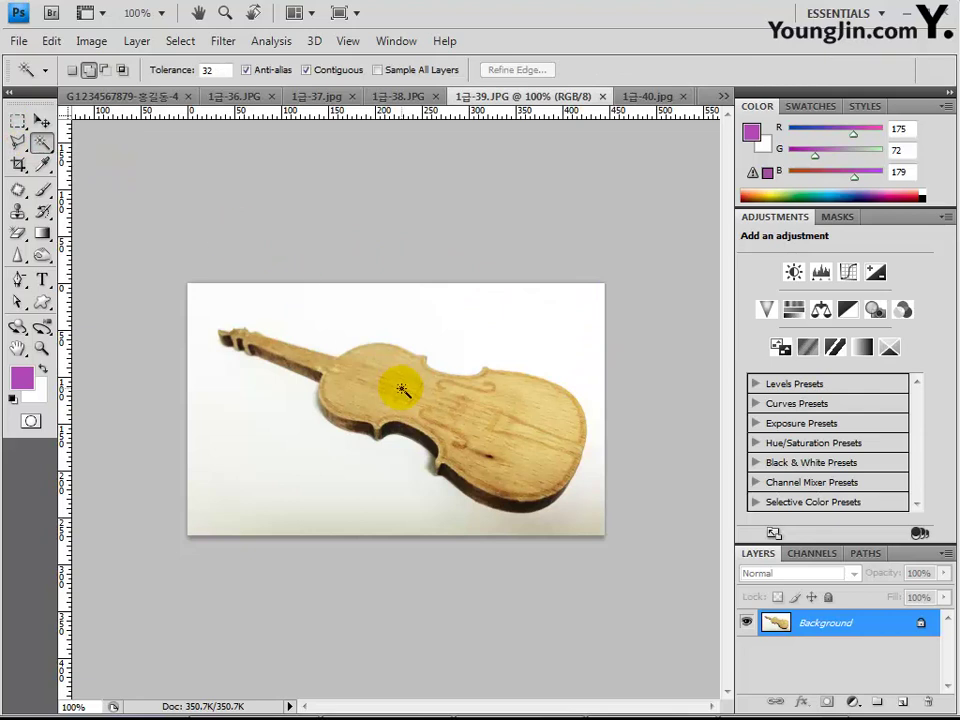
left_click(459, 339)
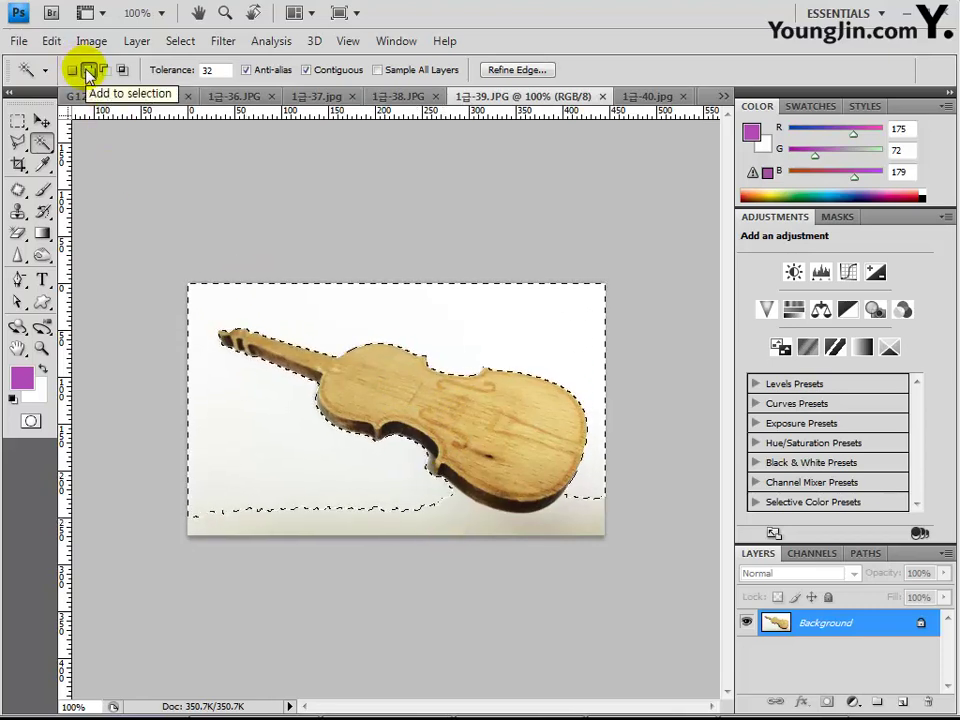
left_click(465, 527)
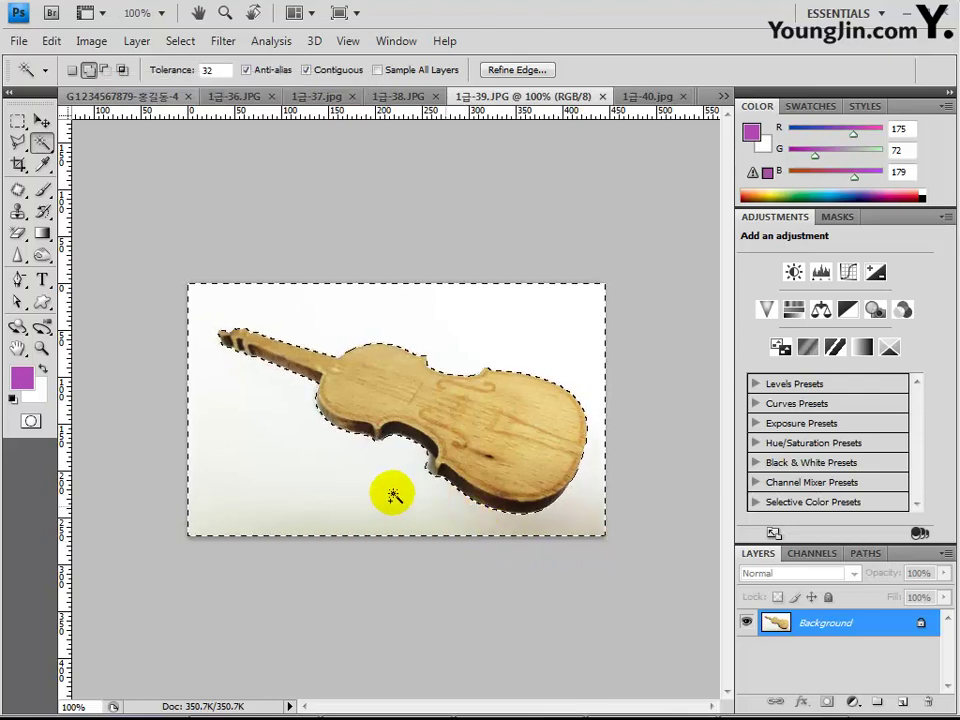
right_click(302, 441)
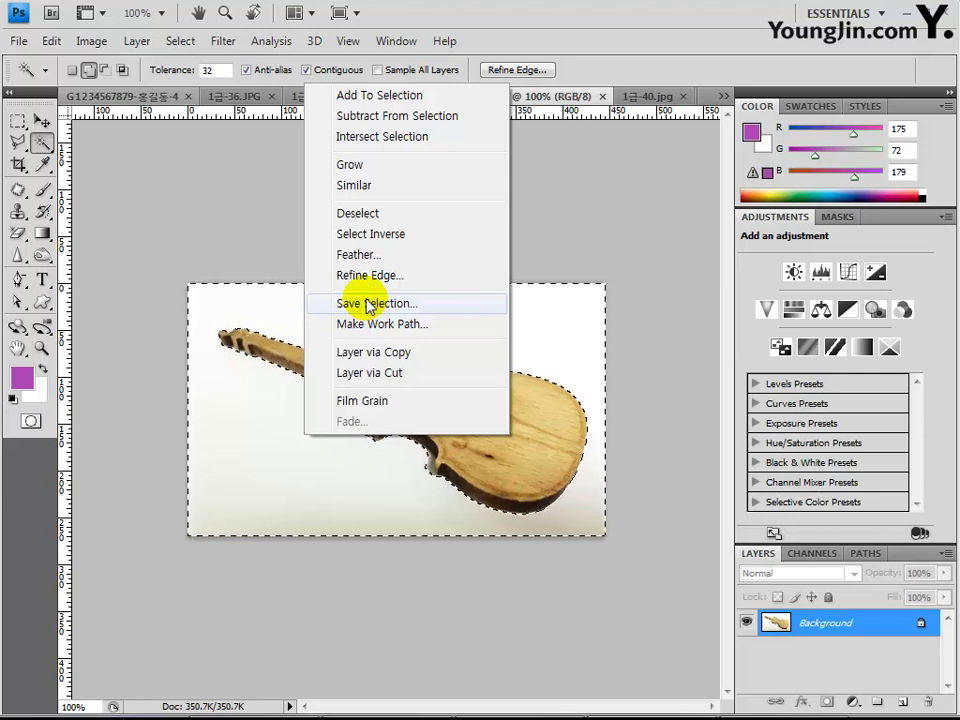
left_click(379, 240)
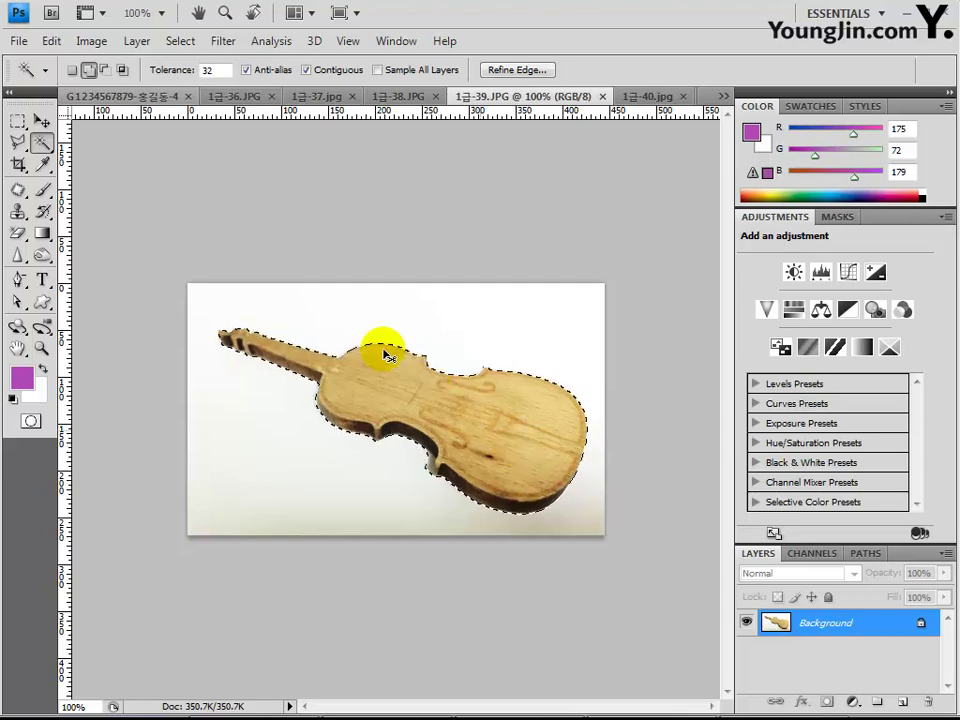
left_click(107, 97)
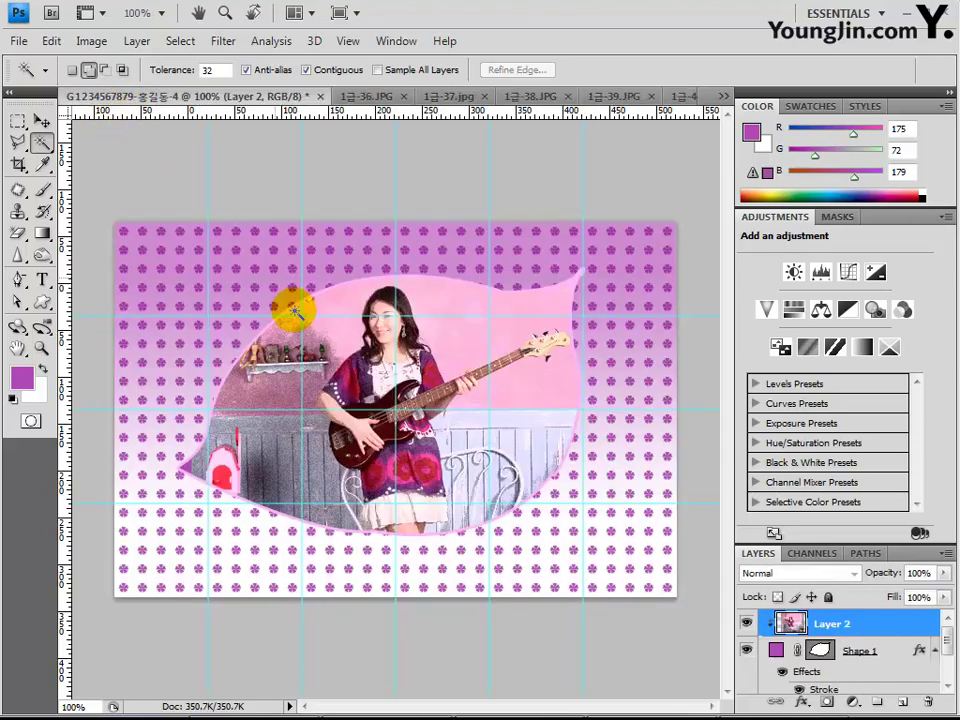
left_click_drag(398, 440, 497, 503)
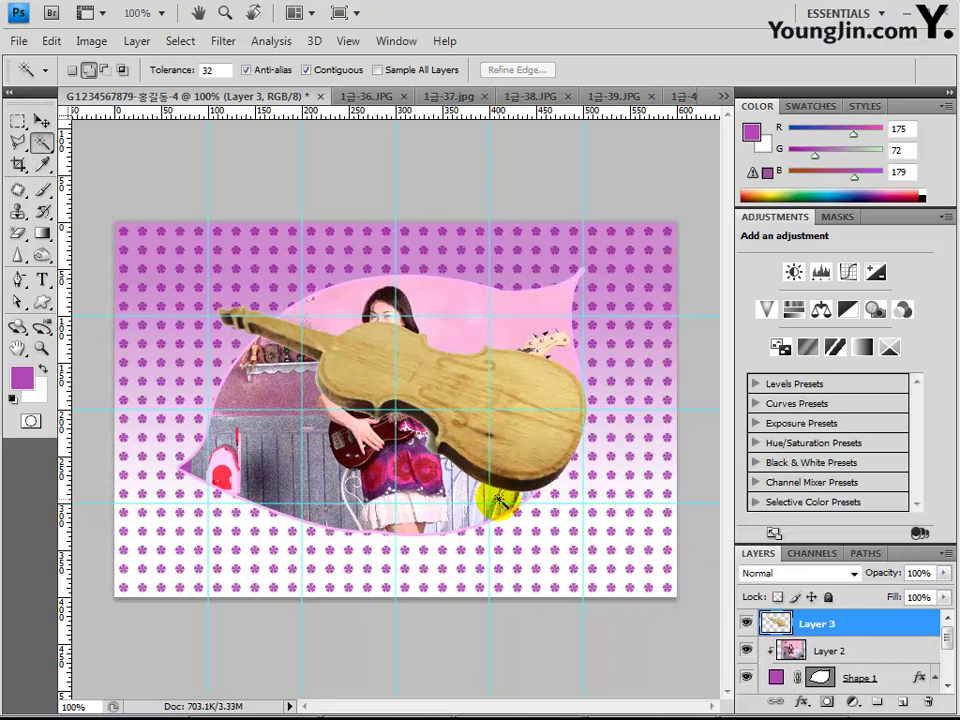
Flip the violin horizontally, scale it to about 63.3% and place it over the leaf's lower-right edge.
key("ctrl+t")
right_click(525, 456)
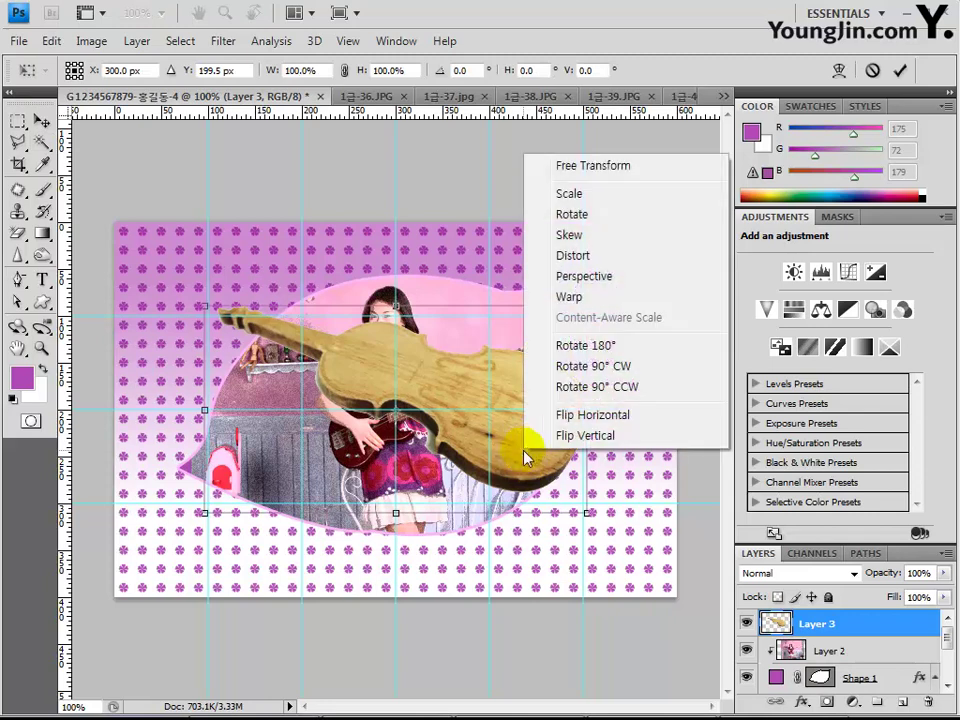
left_click(572, 414)
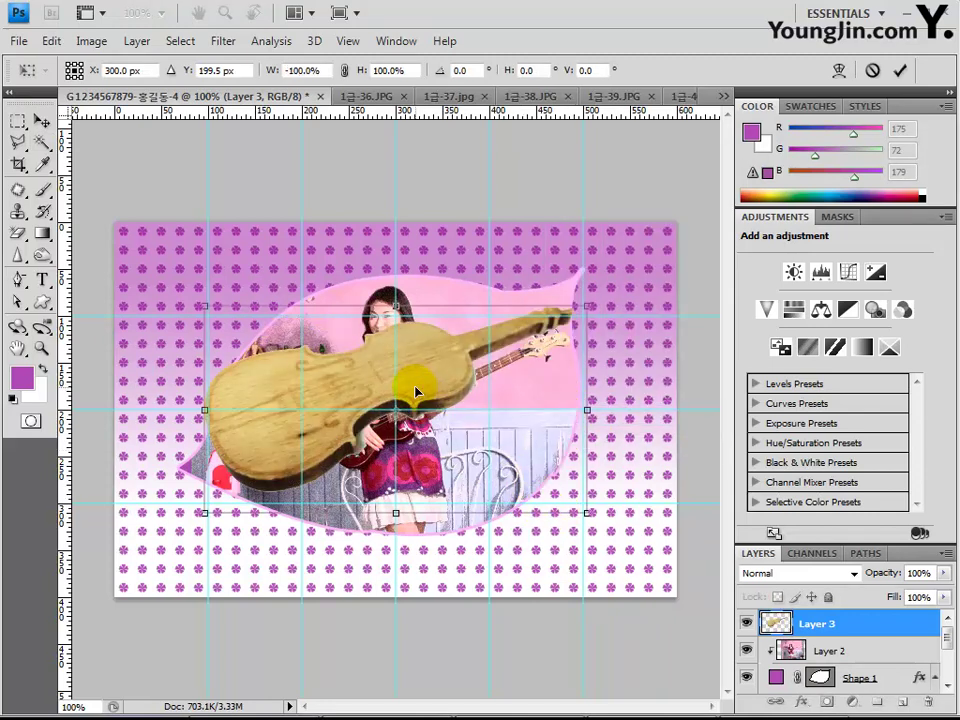
left_click_drag(416, 391, 568, 507)
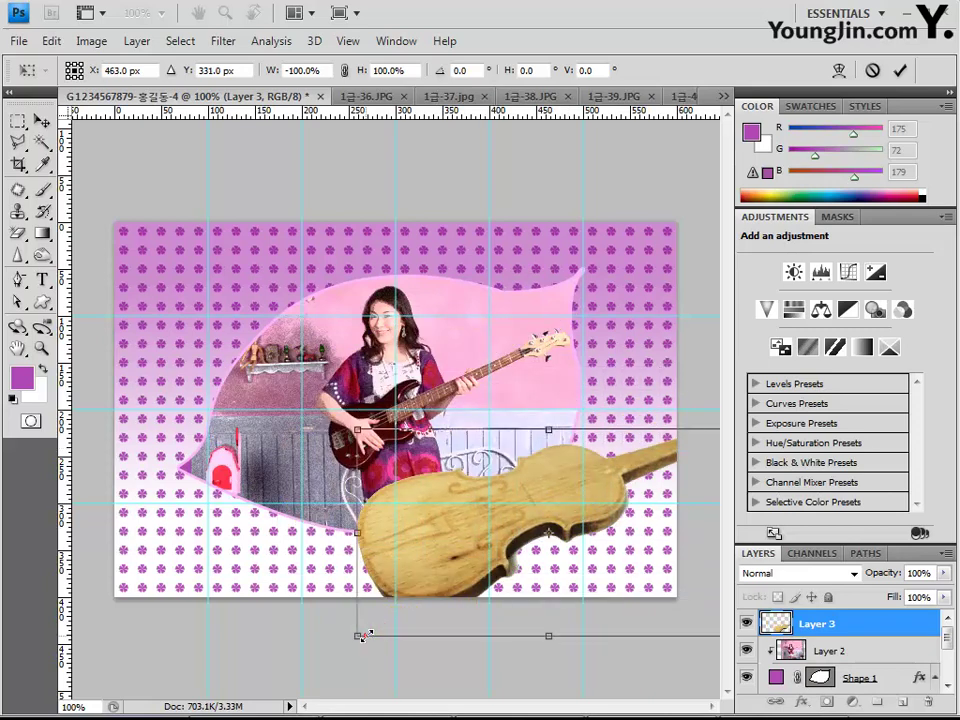
left_click_drag(366, 633, 512, 572)
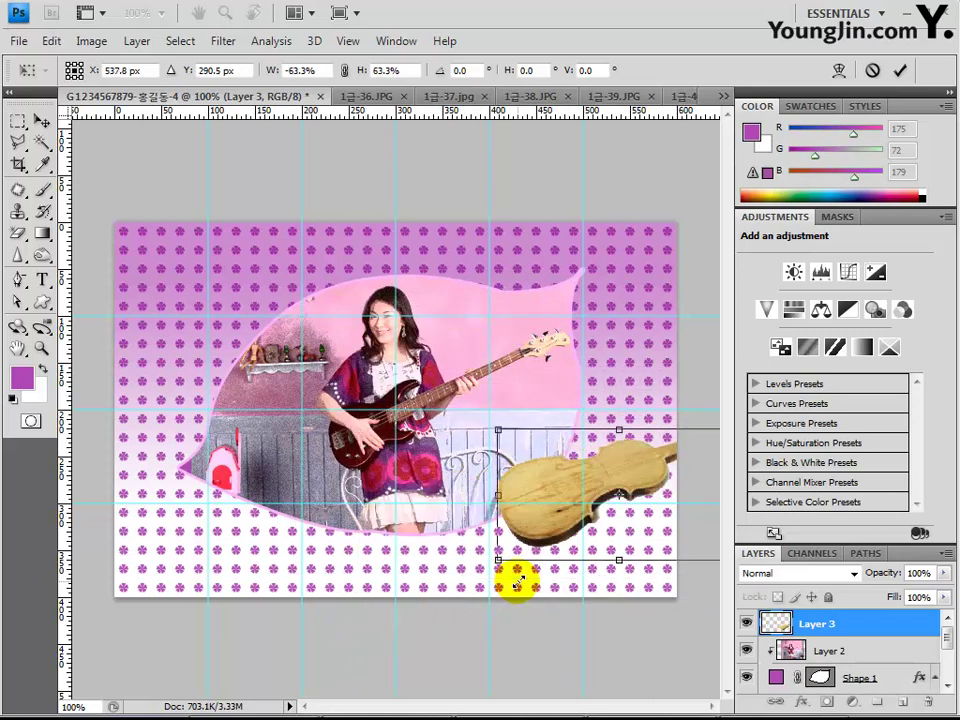
left_click_drag(590, 483, 501, 493)
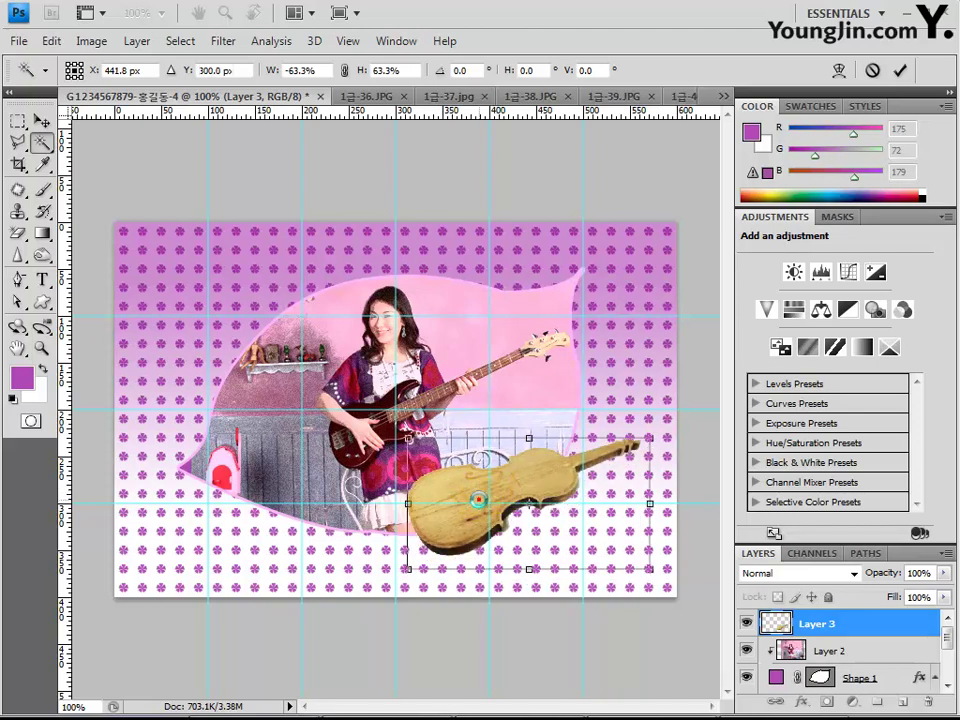
key("Return")
key("w")
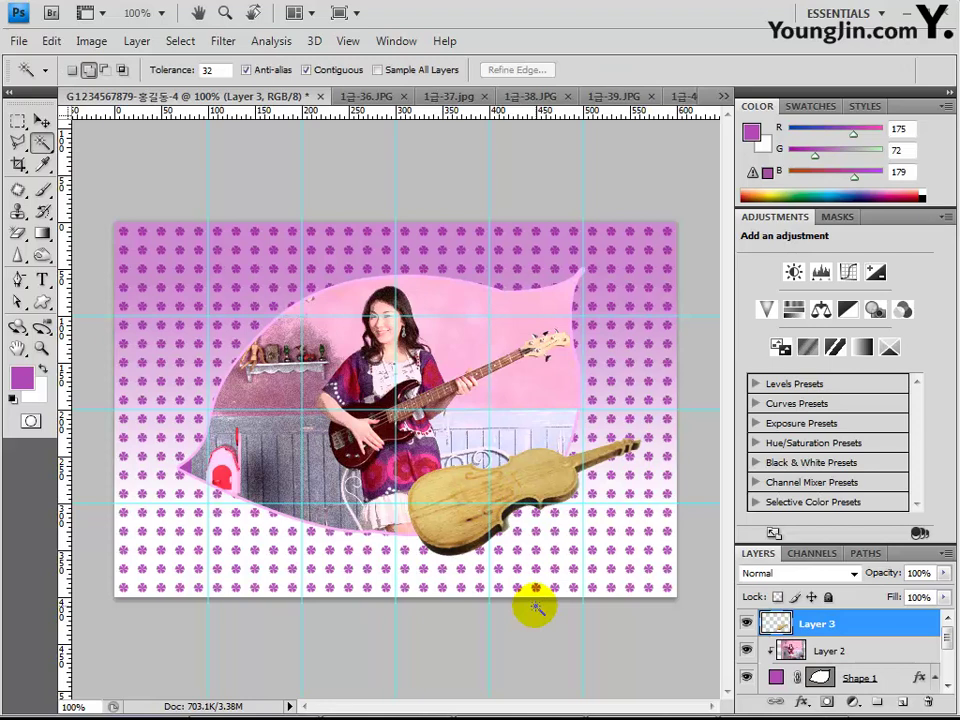
Load the leaf shape as a selection and add it as a layer mask on the violin's Layer 3.
left_click(818, 678)
left_click(816, 680, "ctrl")
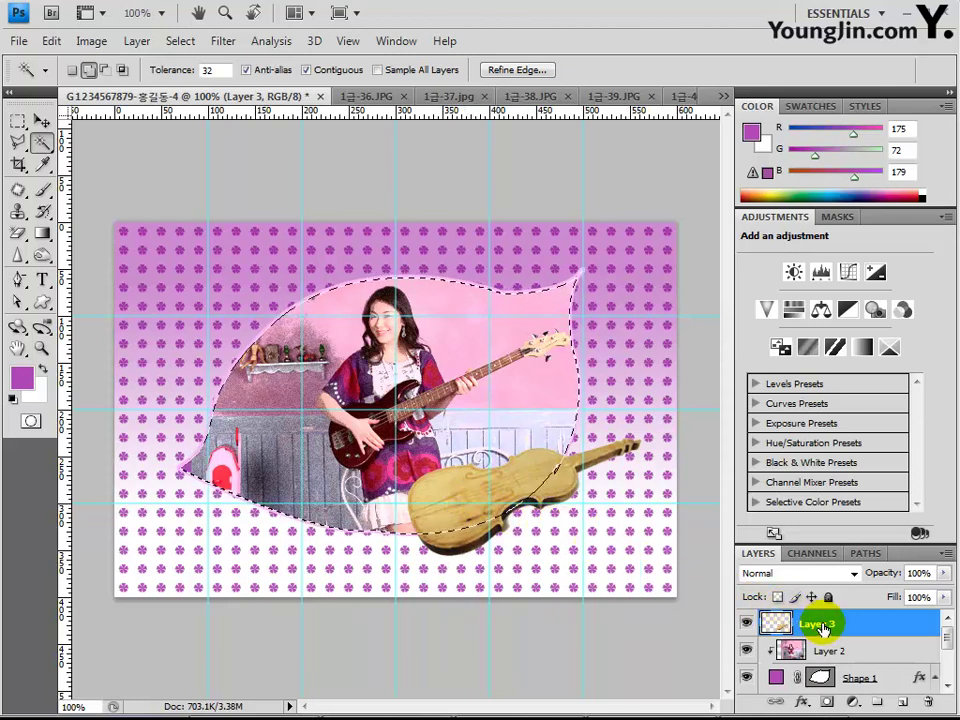
left_click(822, 702)
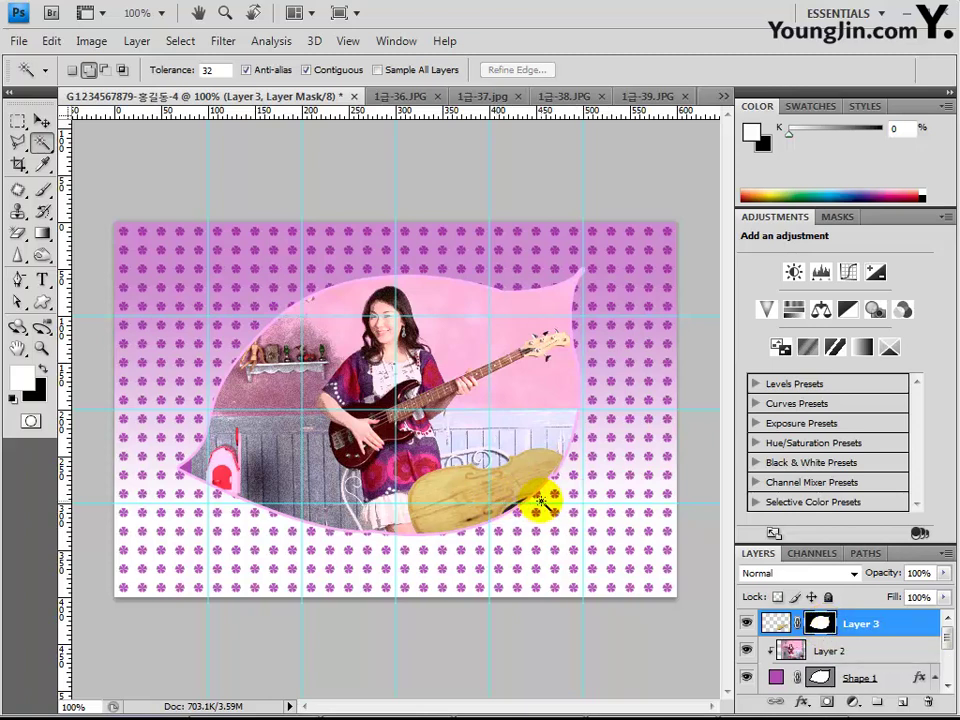
Fill a rectangle about 230 × 90 px around the violin's neck with white on the layer mask, and deselect.
left_click(18, 122)
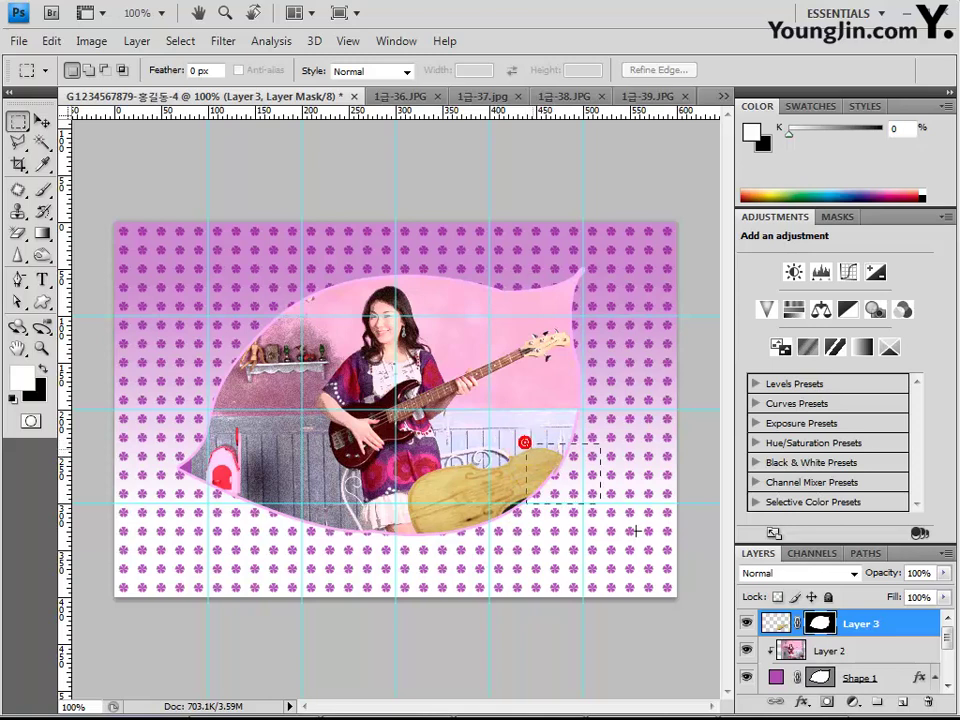
left_click_drag(526, 443, 678, 547)
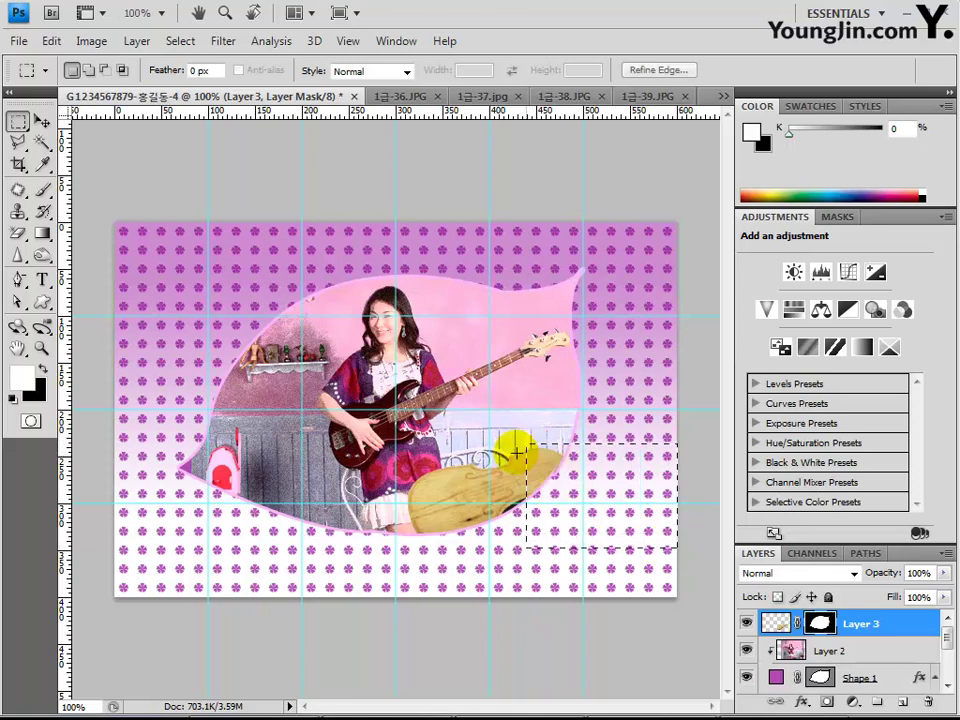
left_click_drag(459, 440, 716, 520)
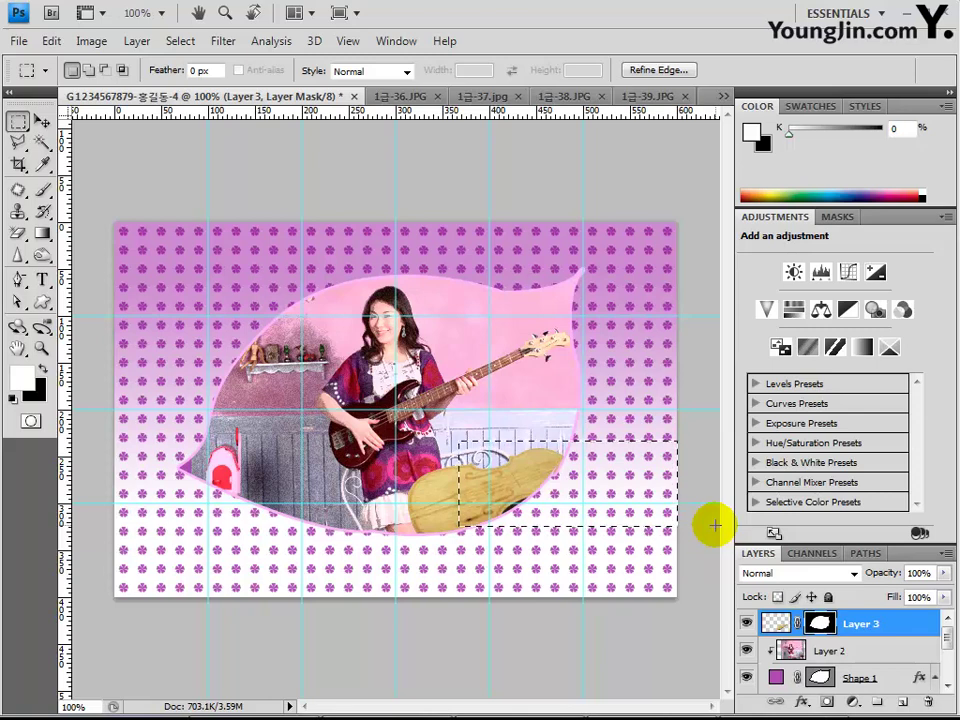
key("alt+BackSpace")
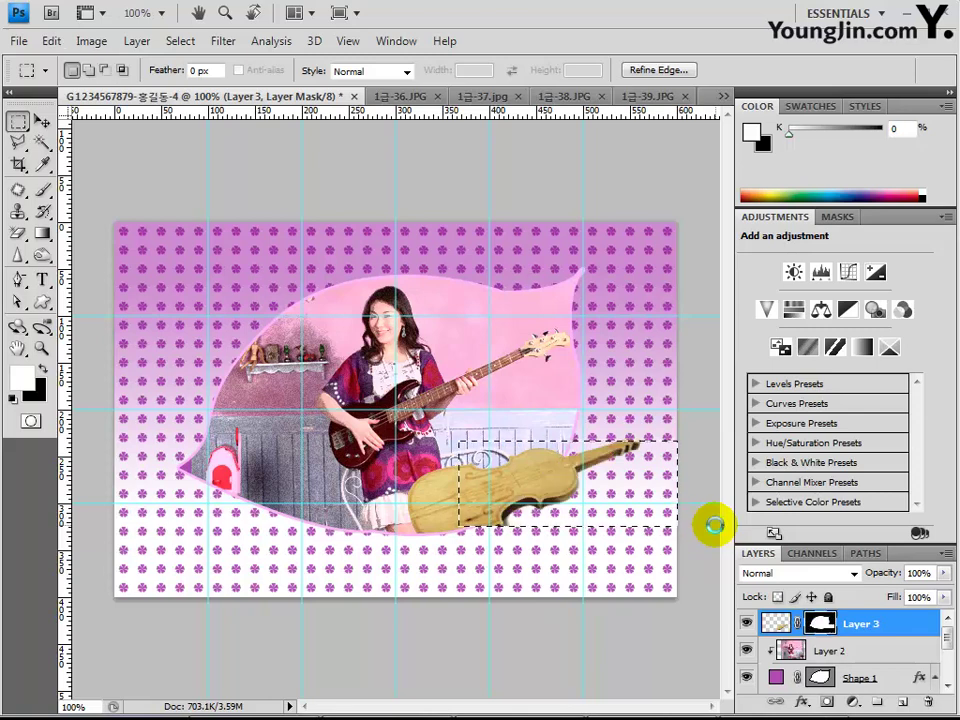
left_click_drag(717, 533, 714, 521)
key("ctrl+d")
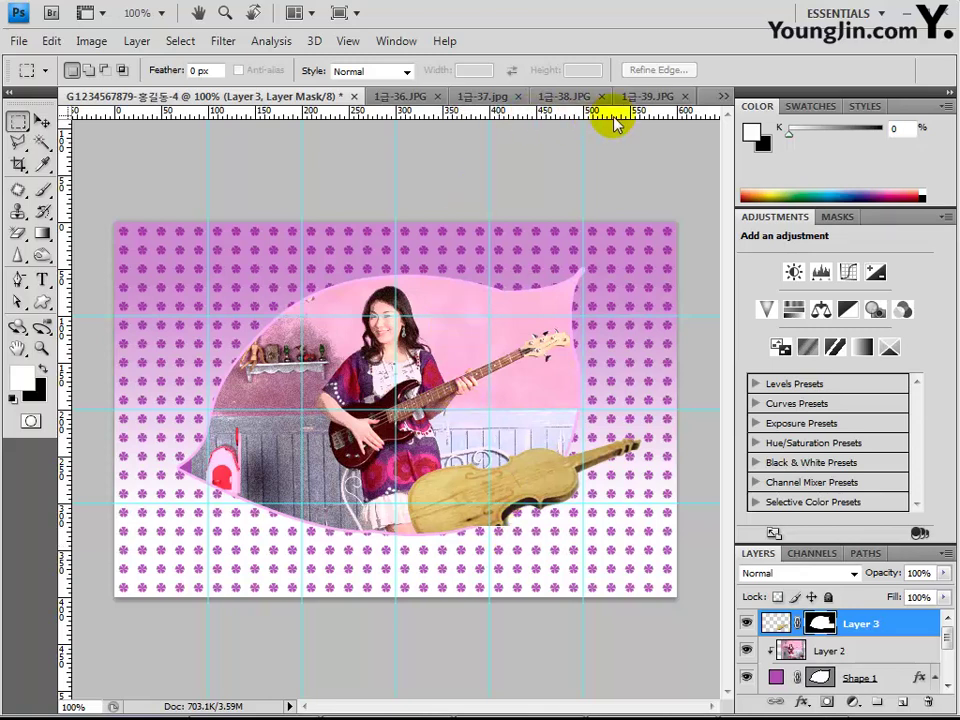
Select the heart frame in 1급-41.jpg by inverting a Magic Wand selection of its white background, and copy it into the leaf composition.
left_click(722, 96)
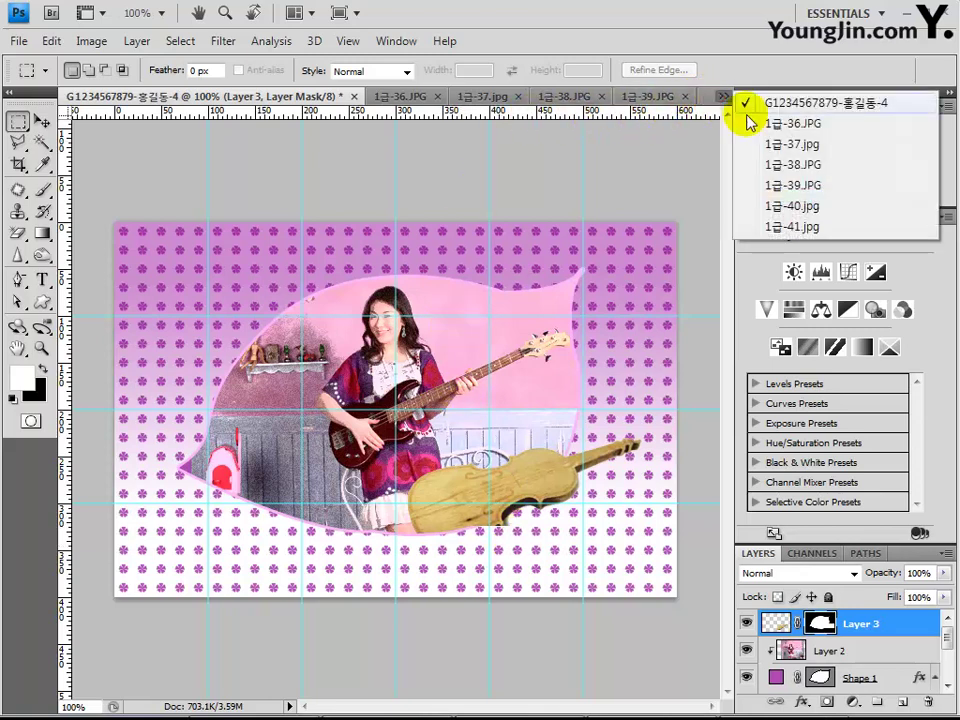
left_click(778, 225)
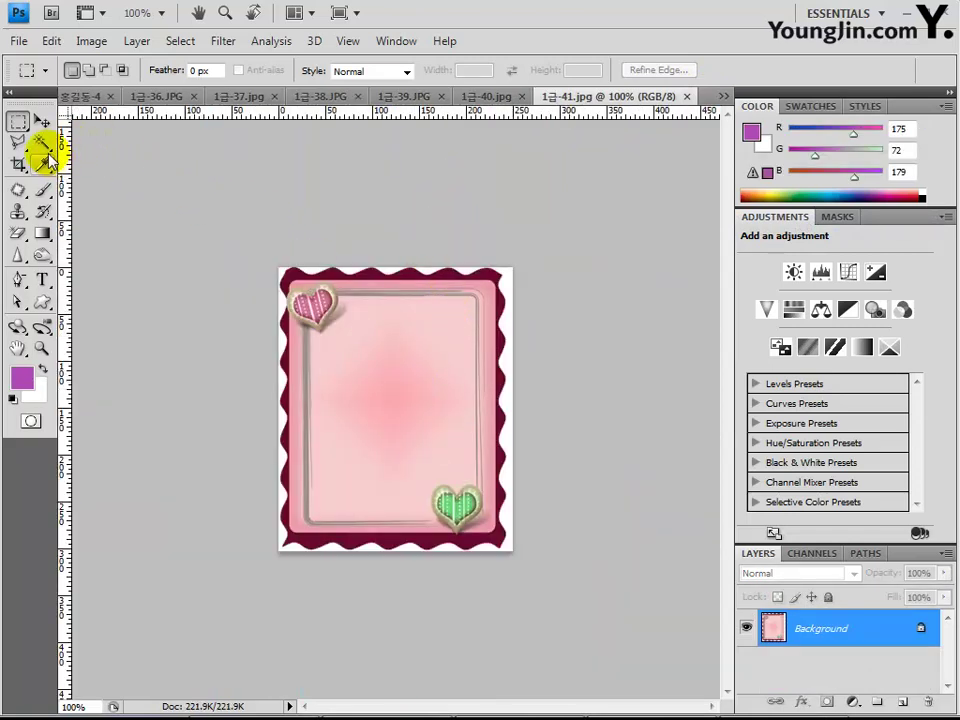
left_click_drag(41, 143, 128, 166)
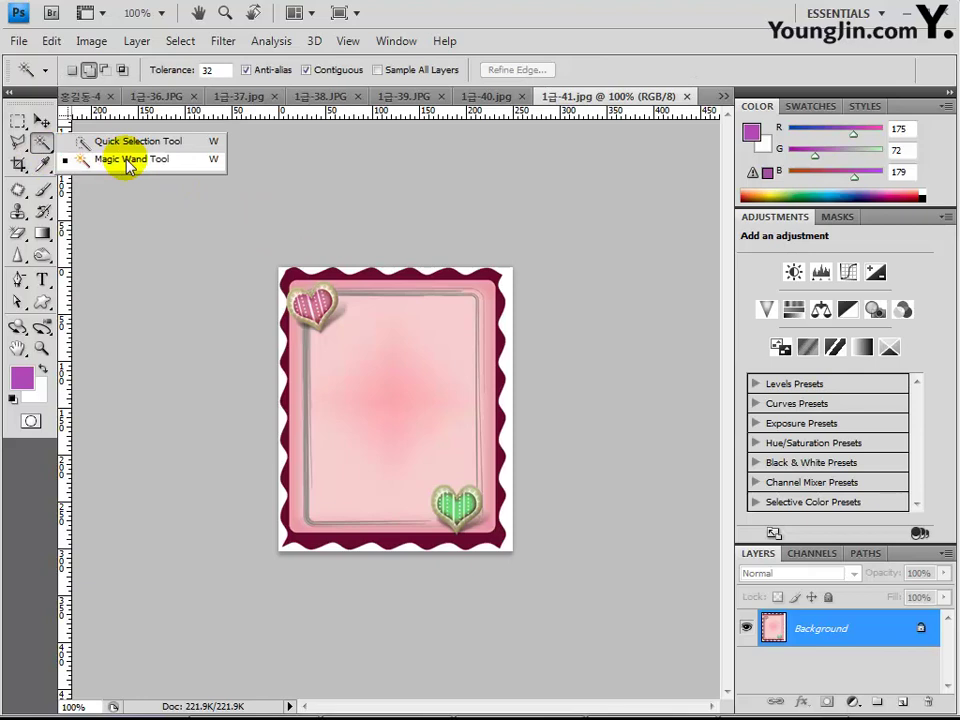
left_click(508, 338)
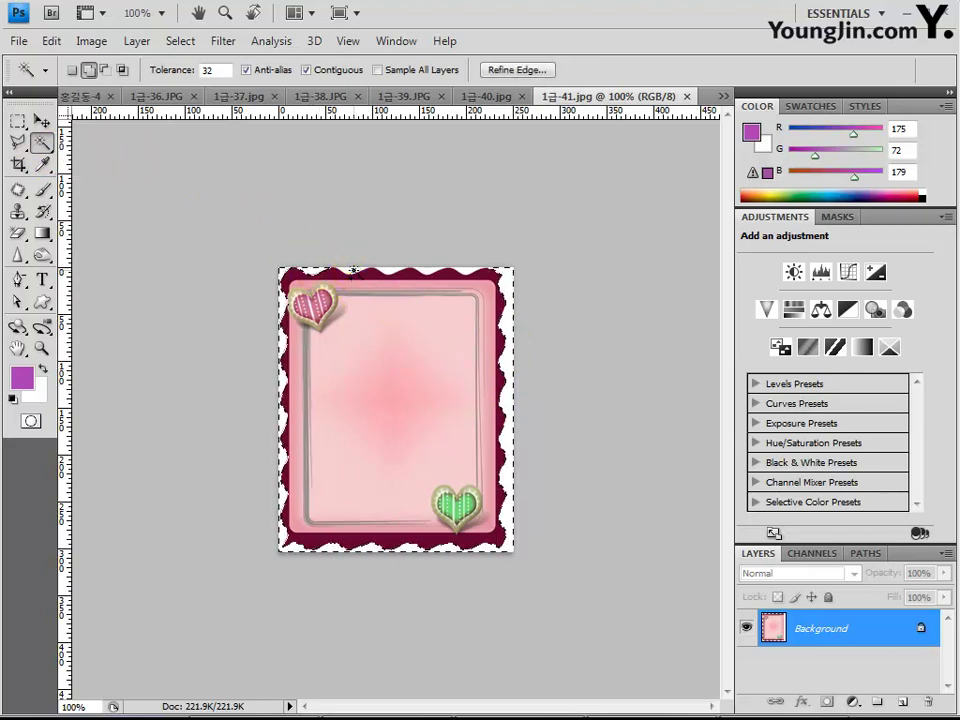
left_click(356, 268)
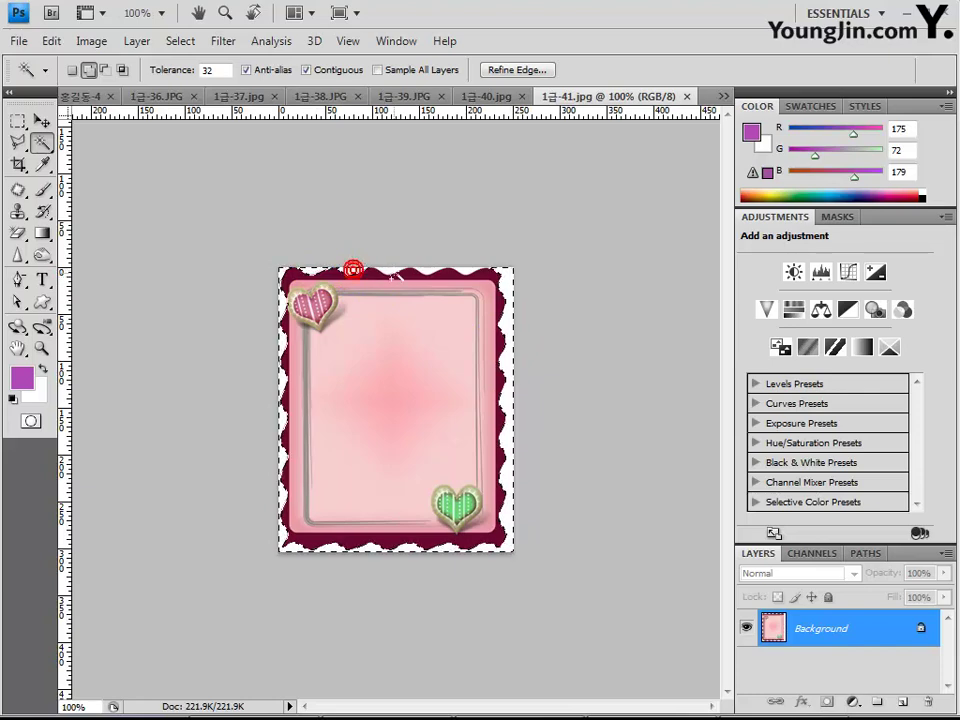
right_click(467, 270)
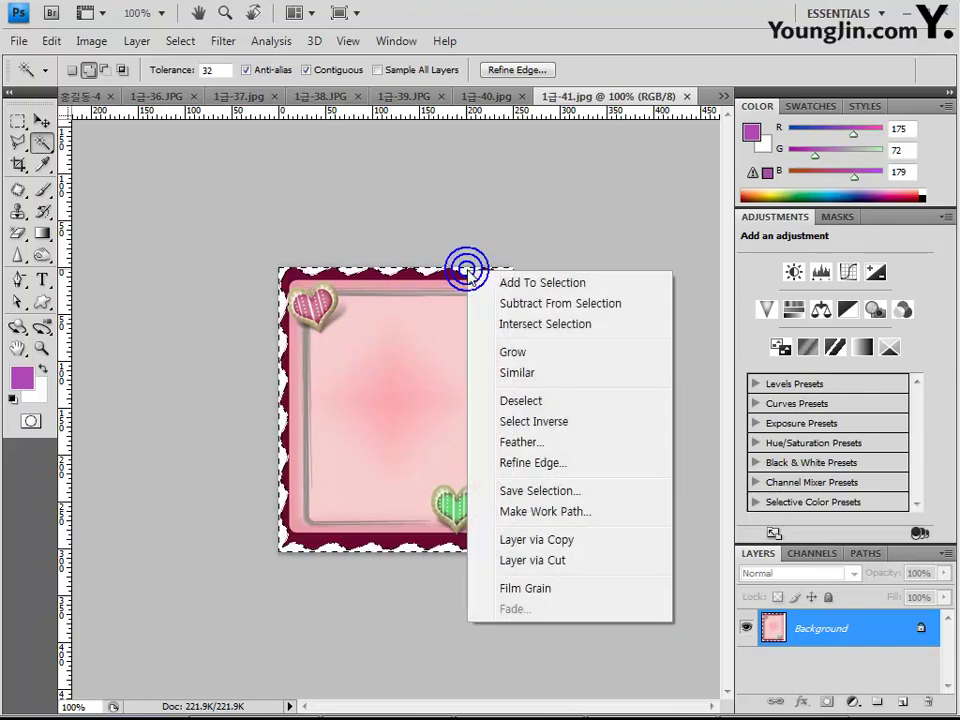
left_click(582, 428)
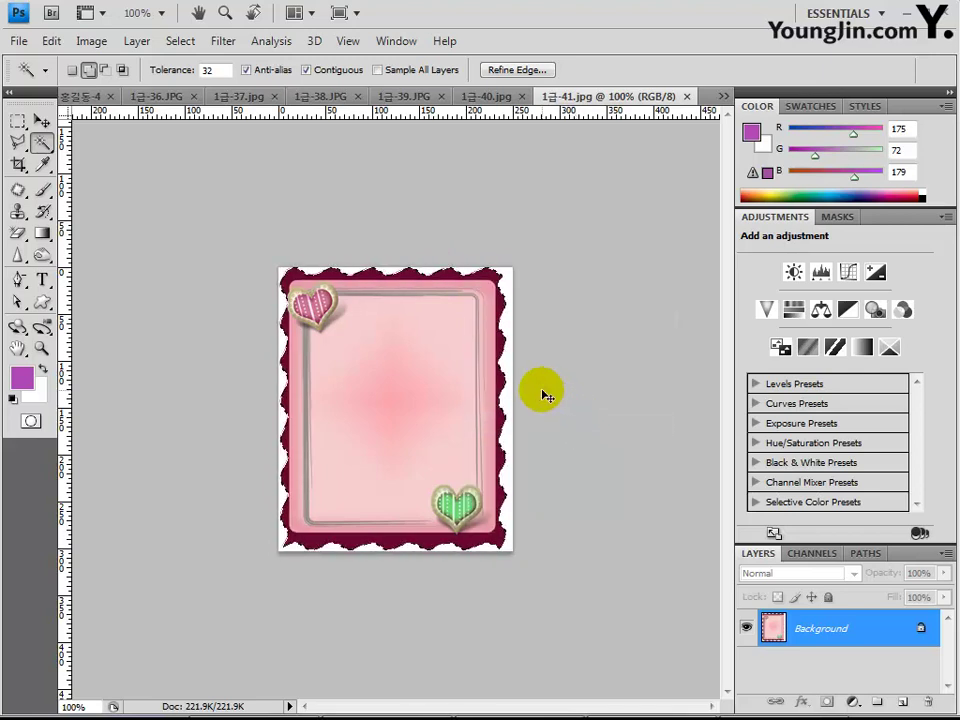
left_click(86, 96)
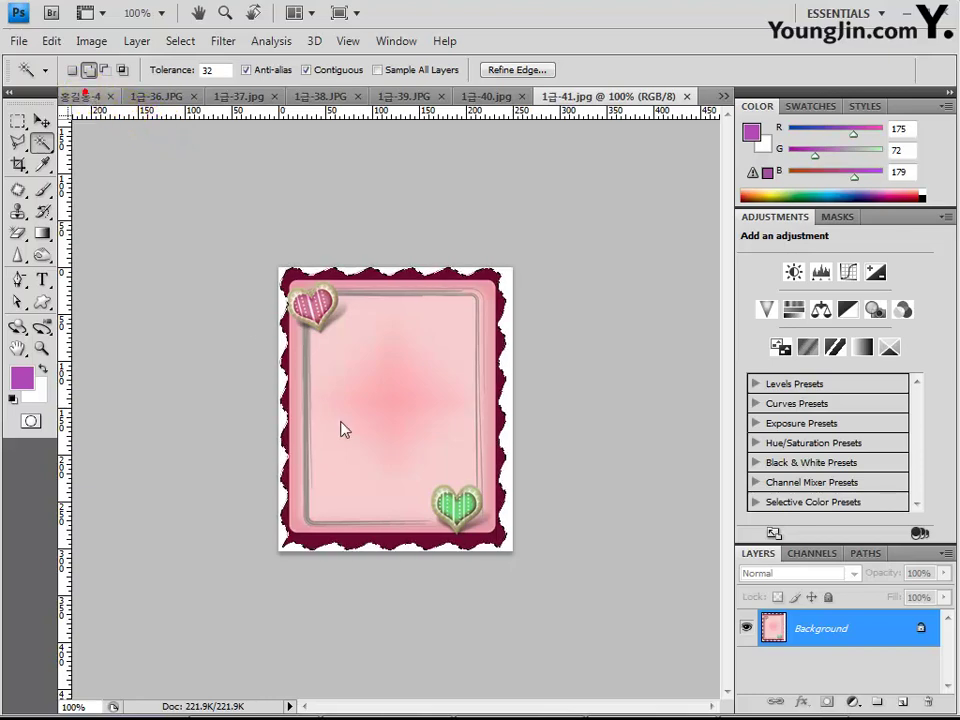
key("ctrl+v")
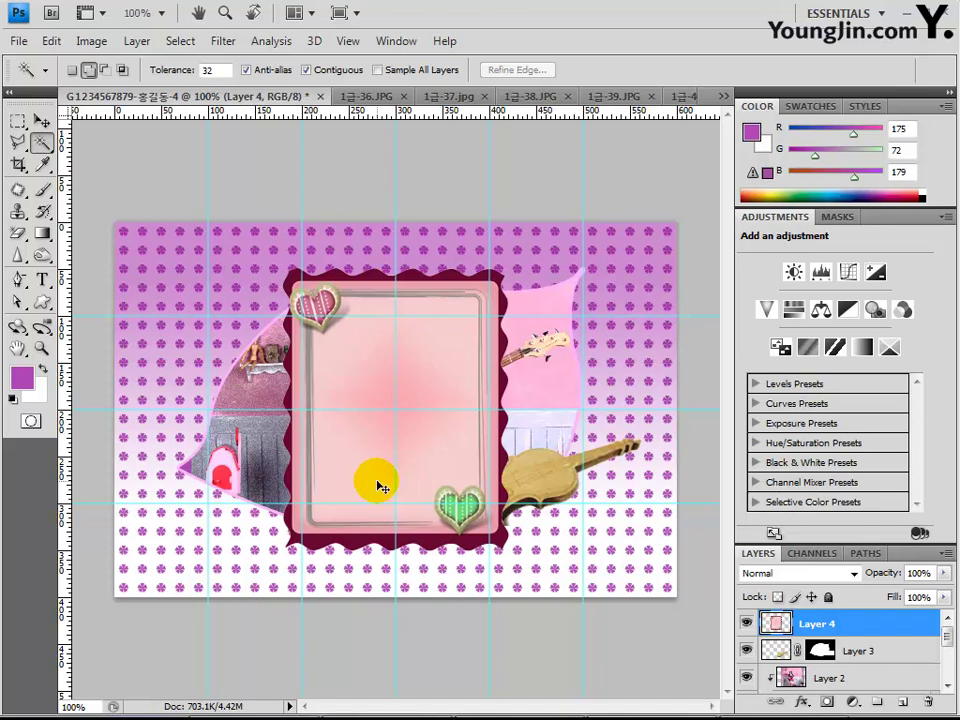
Scale the heart frame to about 68.3% and place it in the composition's upper-left corner, centred at about X 98, Y 121 px.
key("ctrl+t")
left_click_drag(450, 422, 284, 378)
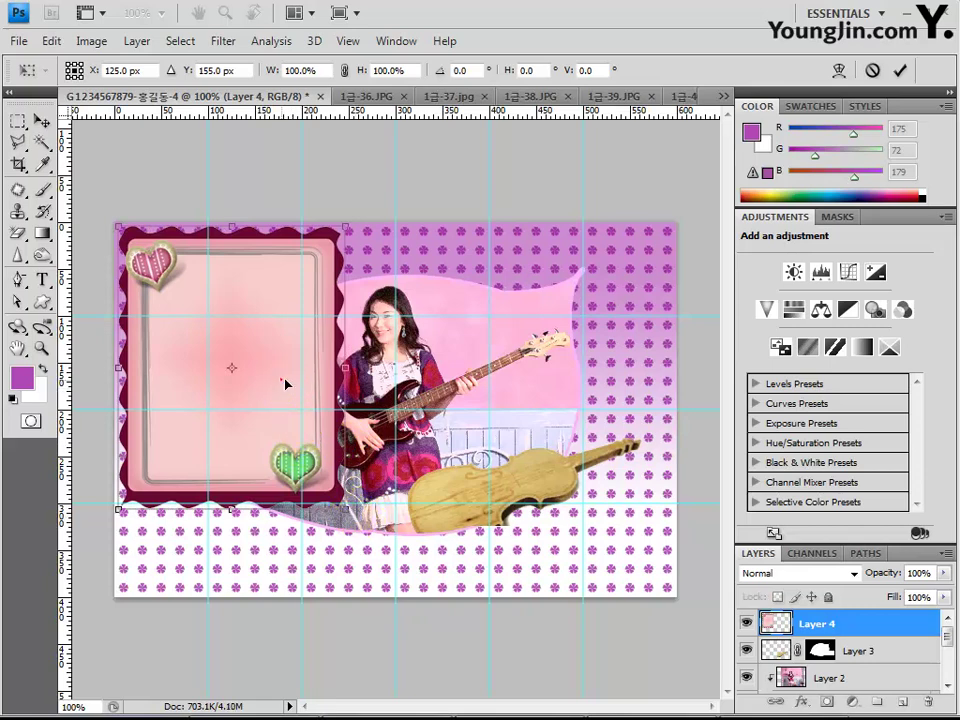
mouse_move(283, 388)
left_mouse_down()
mouse_move(293, 390)
mouse_move(293, 408)
left_mouse_up()
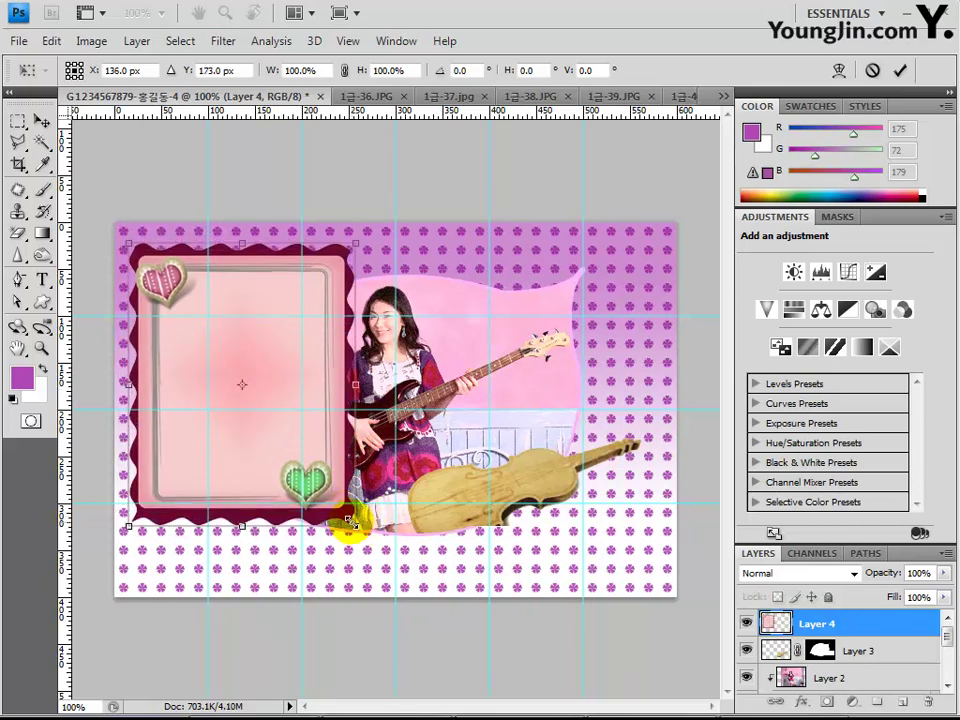
left_click_drag(352, 522, 283, 432)
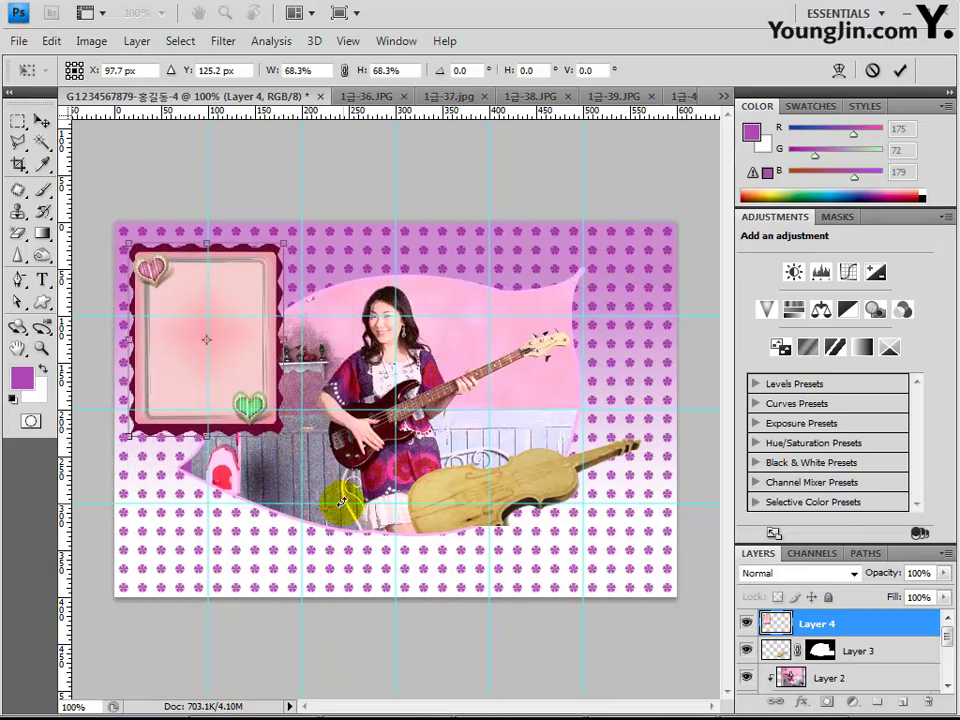
key("Up")
key("Up")
key("Up")
key("Up")
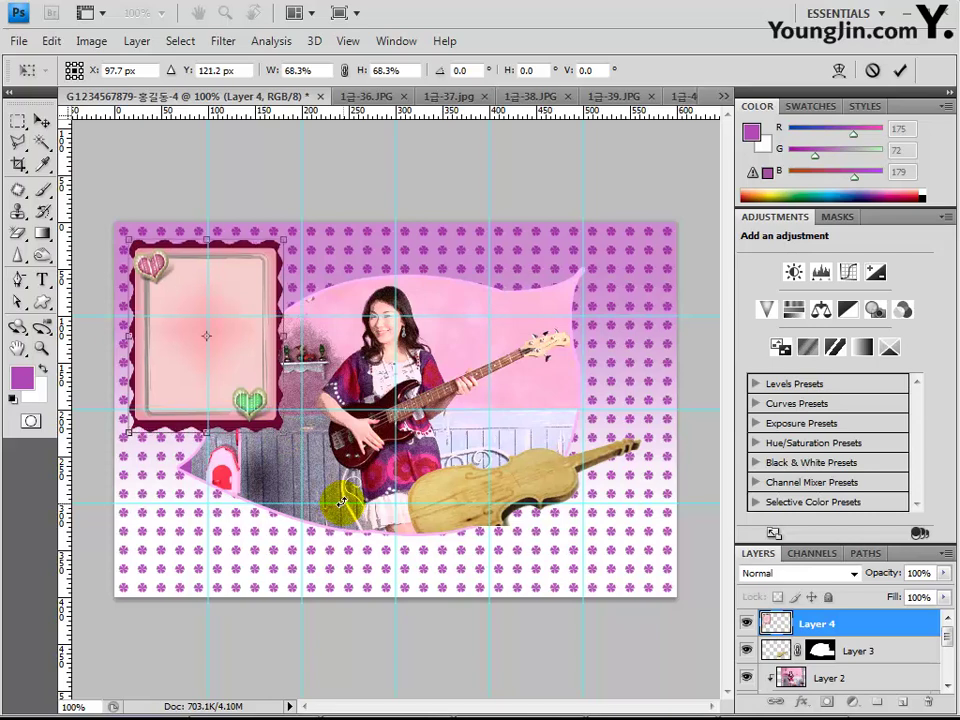
key("Return")
key("w")
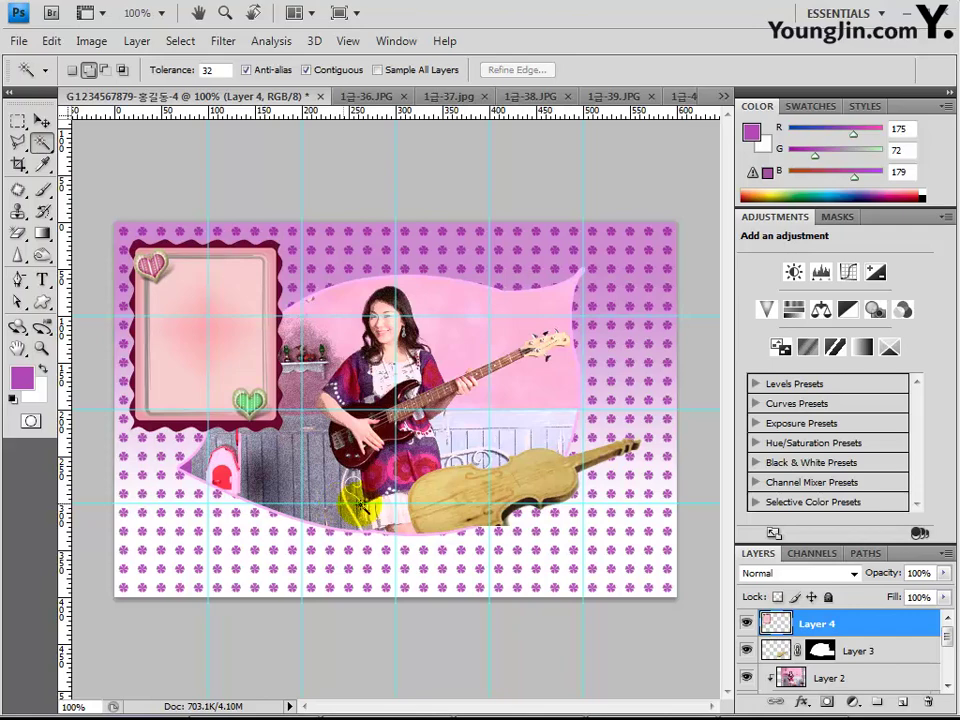
Add an Outer Glow layer style with the default settings to the heart frame's Layer 4.
left_click(802, 702)
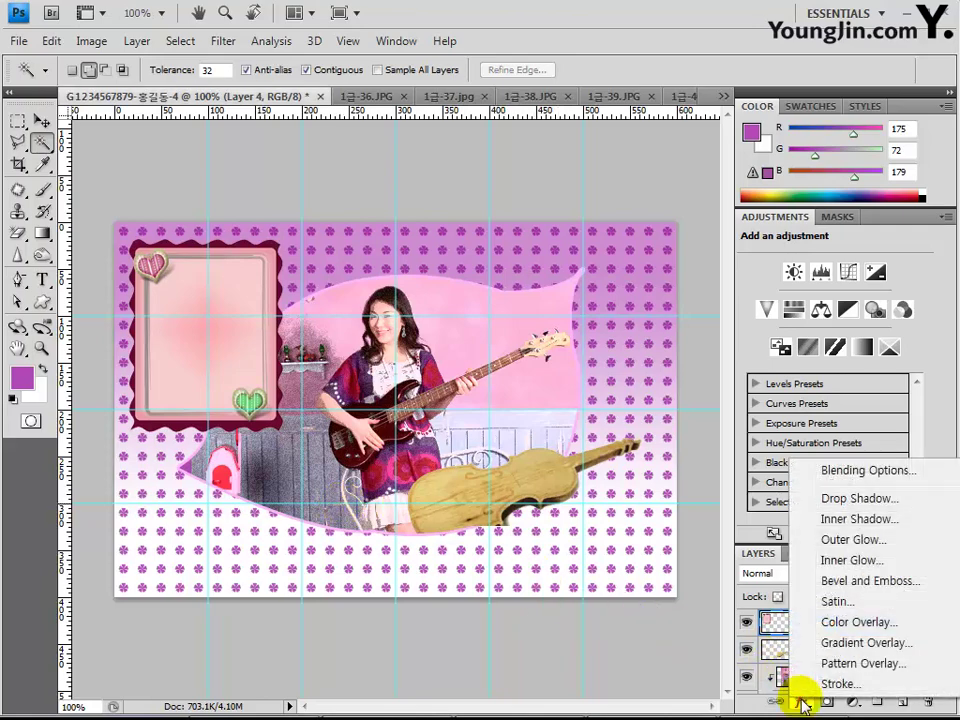
key("Escape")
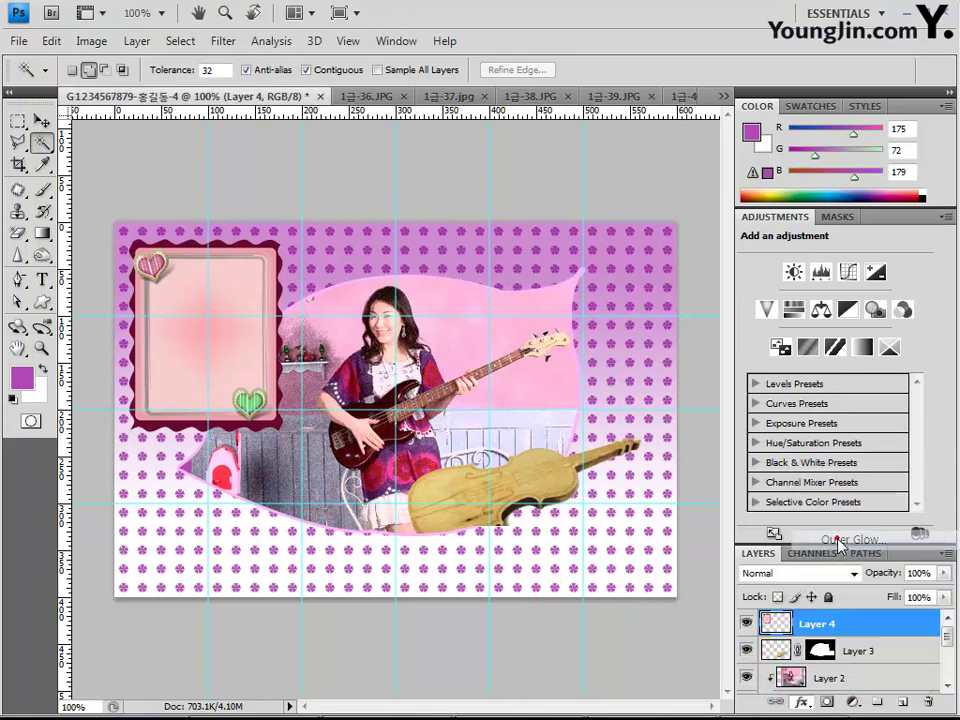
key("h")
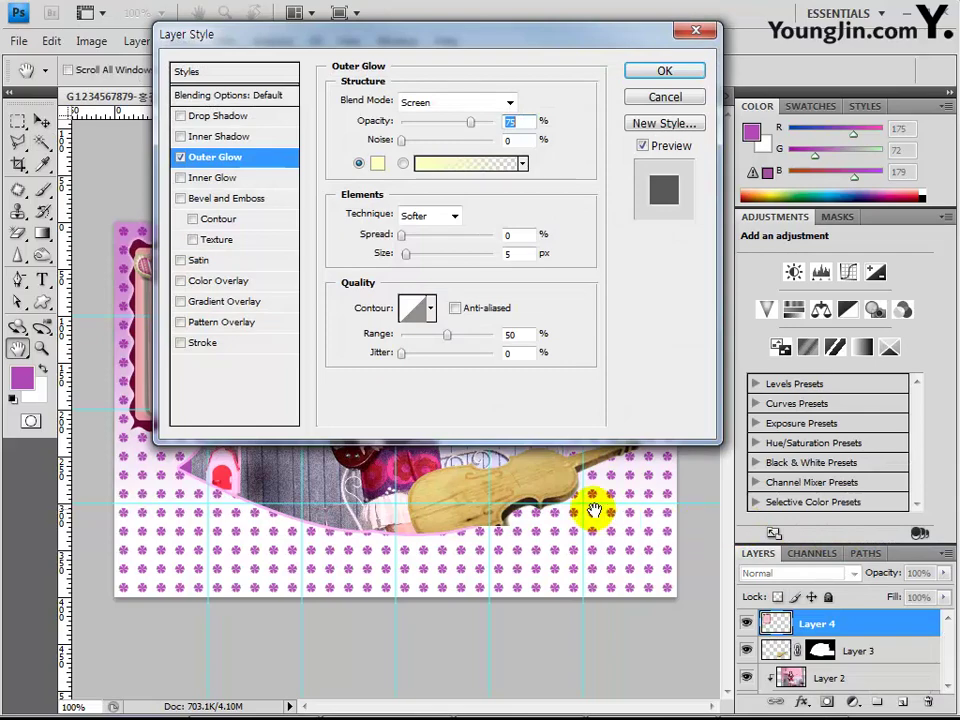
key("Return")
key("w")
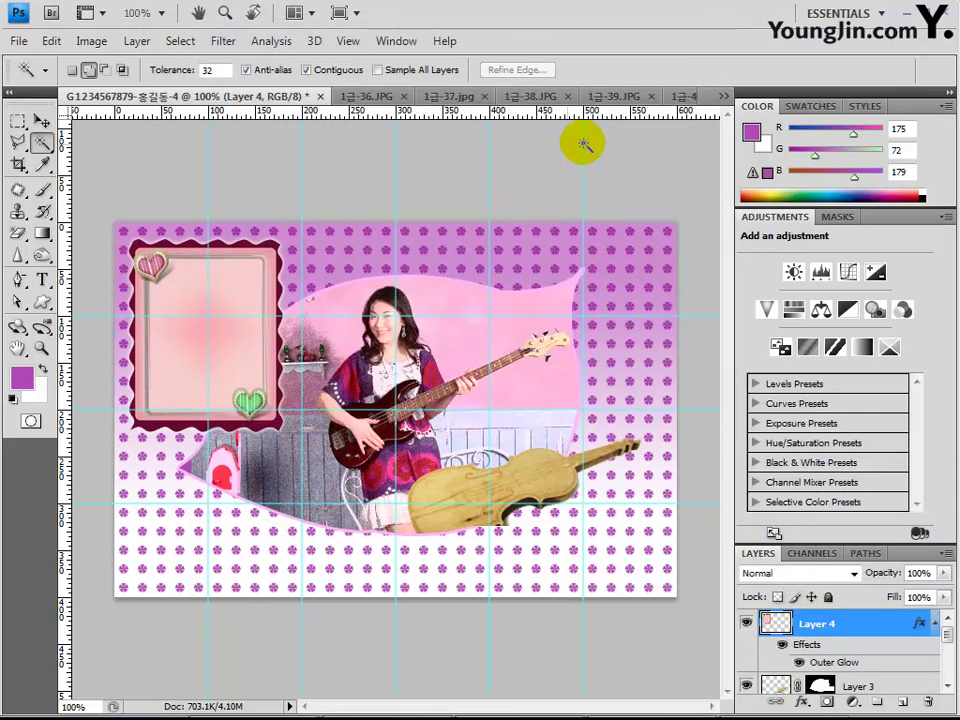
Select the balloons in 1급-40.jpg by inverting a non-contiguous Magic Wand selection of the white background, and copy them into the composition.
left_click(722, 97)
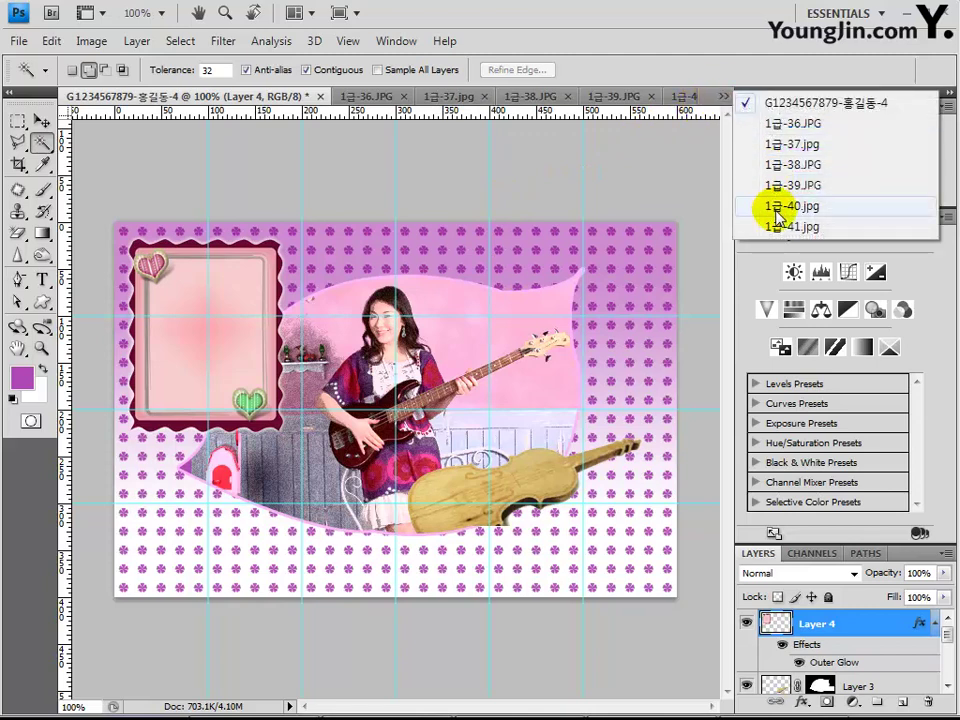
left_click(771, 204)
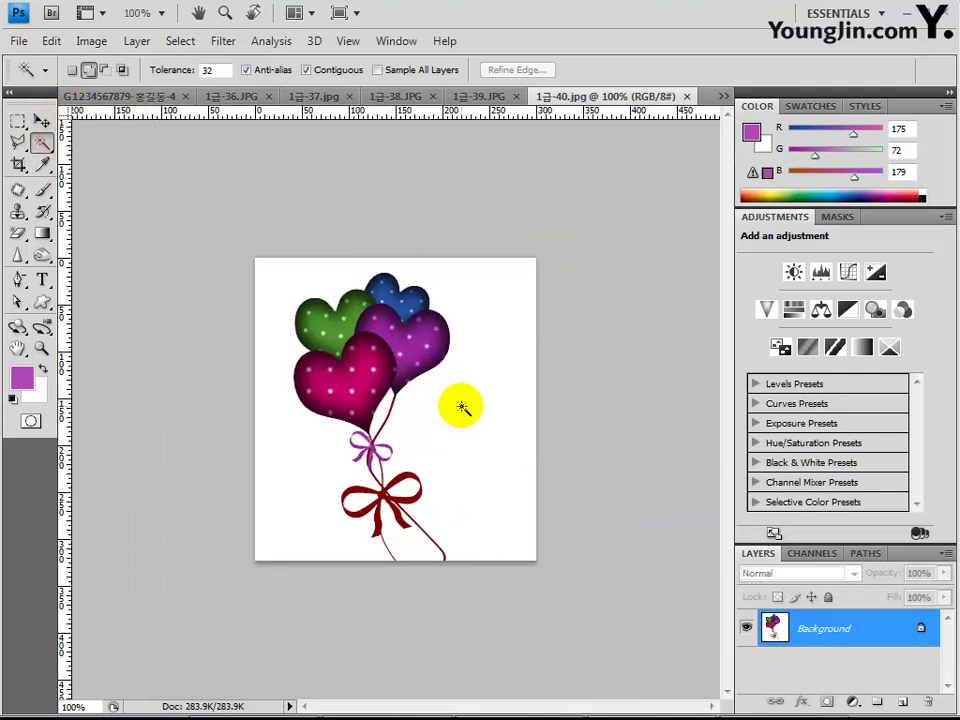
left_click(348, 70)
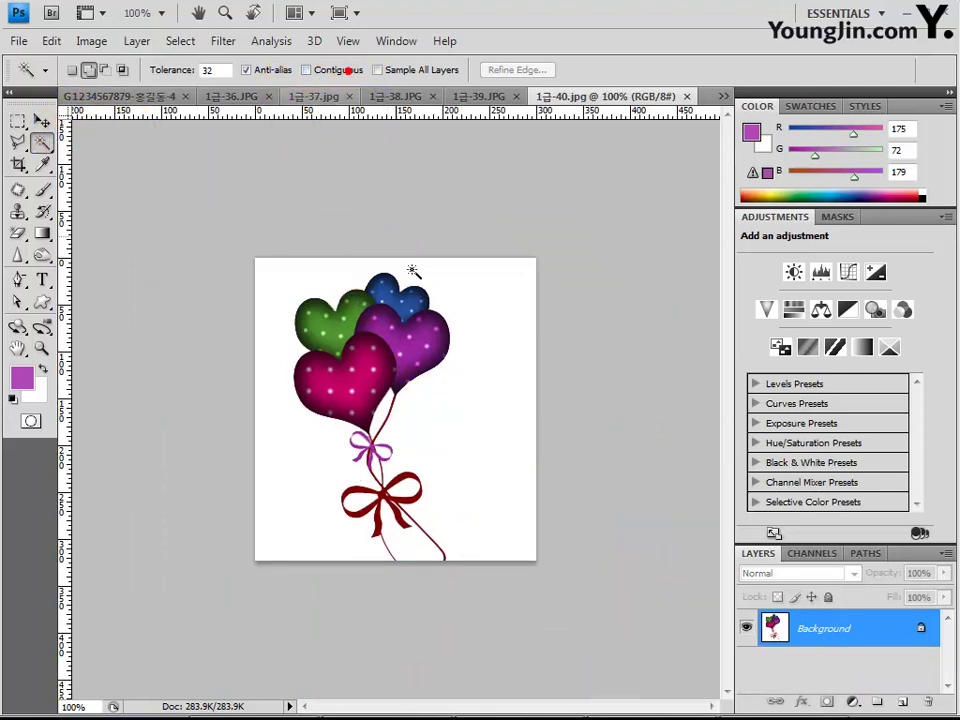
left_click(482, 407)
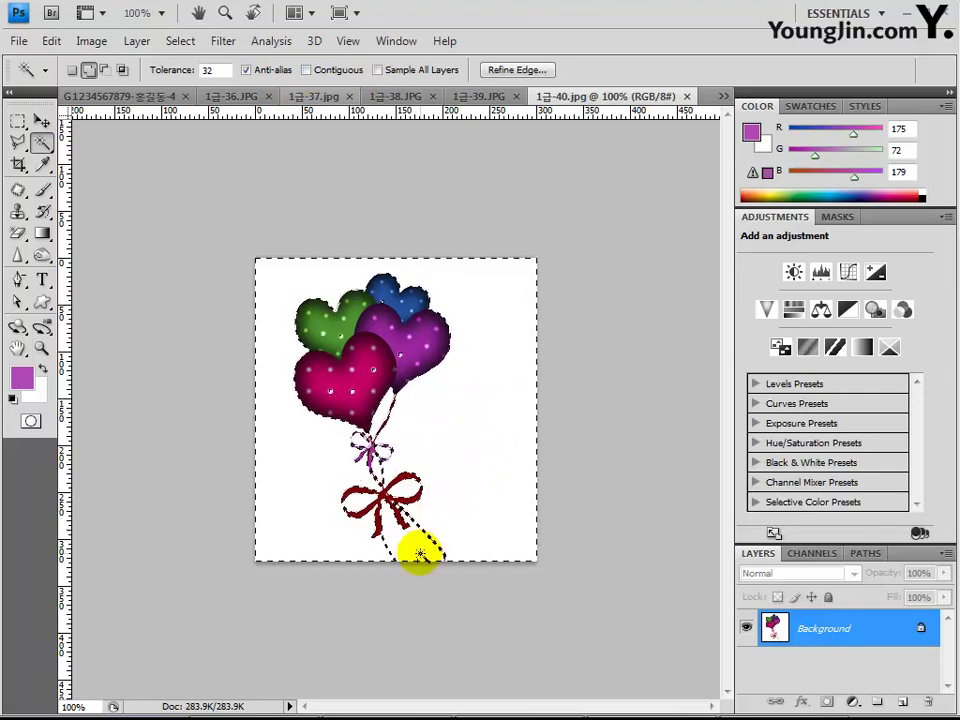
right_click(506, 407)
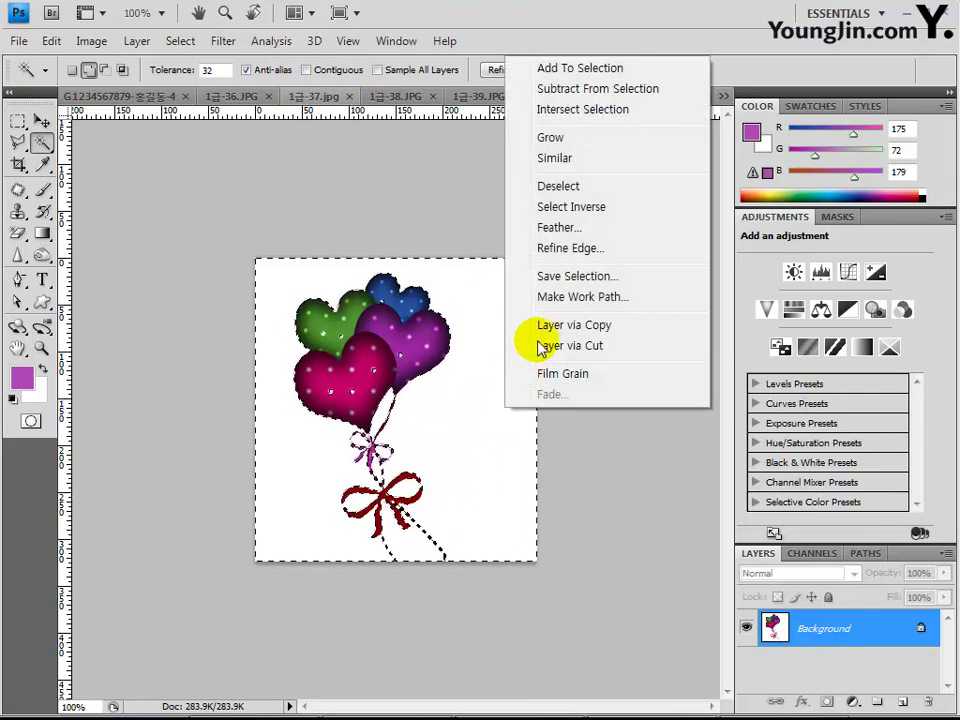
left_click(577, 212)
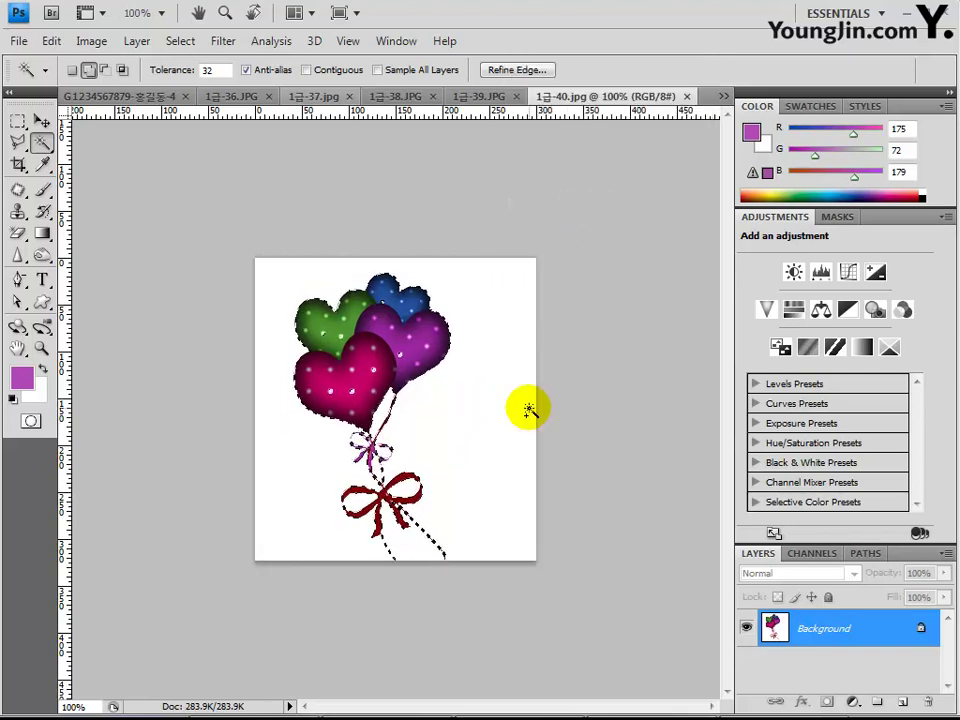
left_click_drag(528, 409, 352, 337)
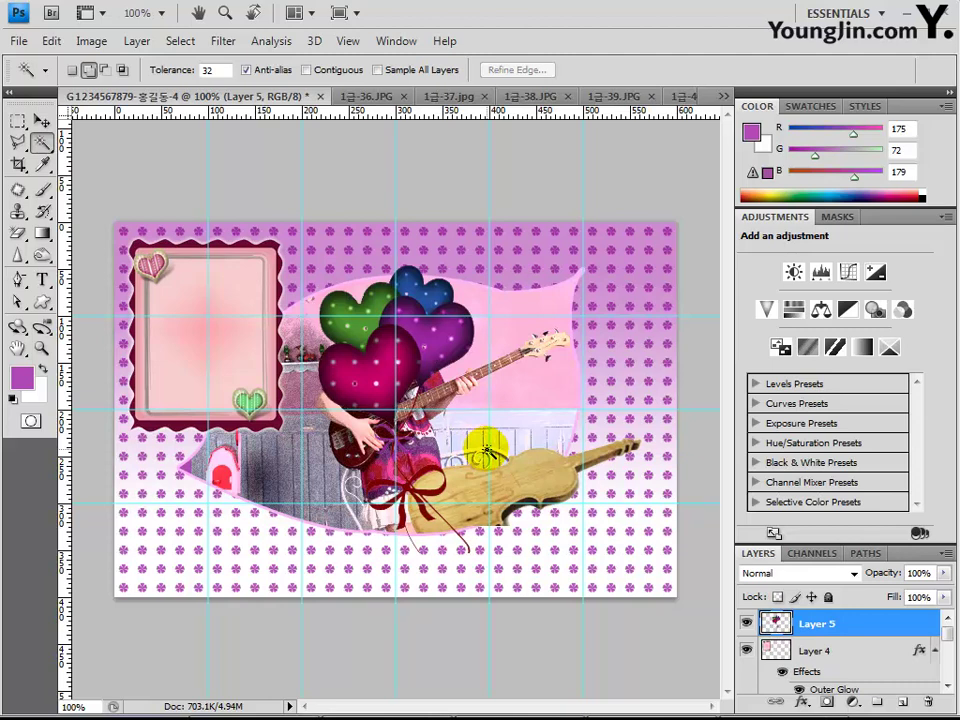
Rotate the balloons about 11.9° and place them at the composition's right edge, centred at about X 507, Y 224 px.
left_click_drag(457, 347, 626, 384)
key("ctrl+t")
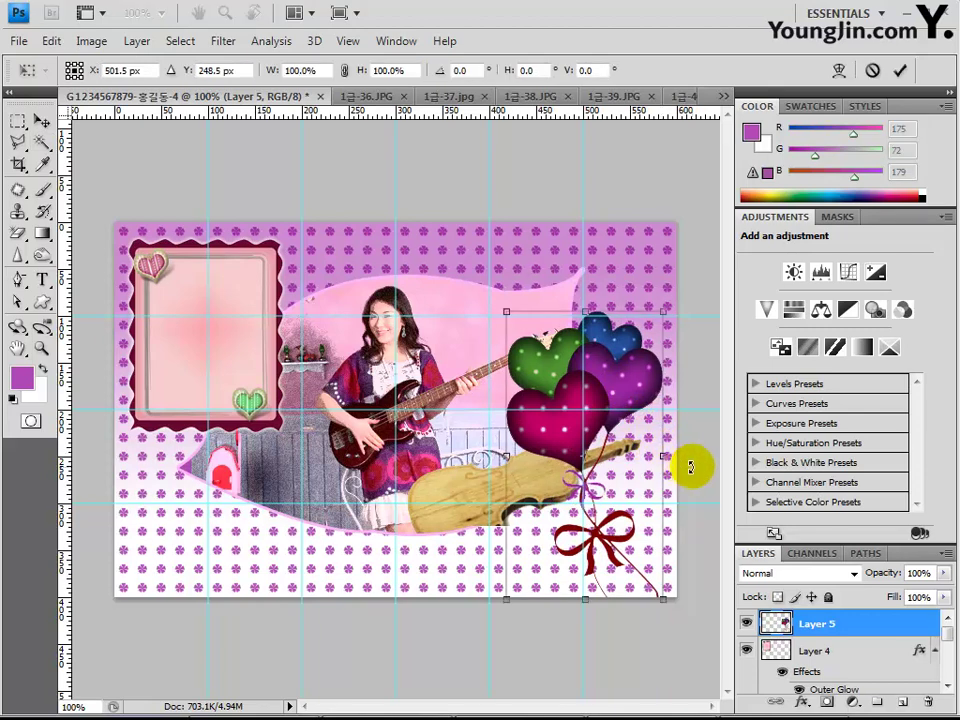
left_click_drag(690, 463, 692, 509)
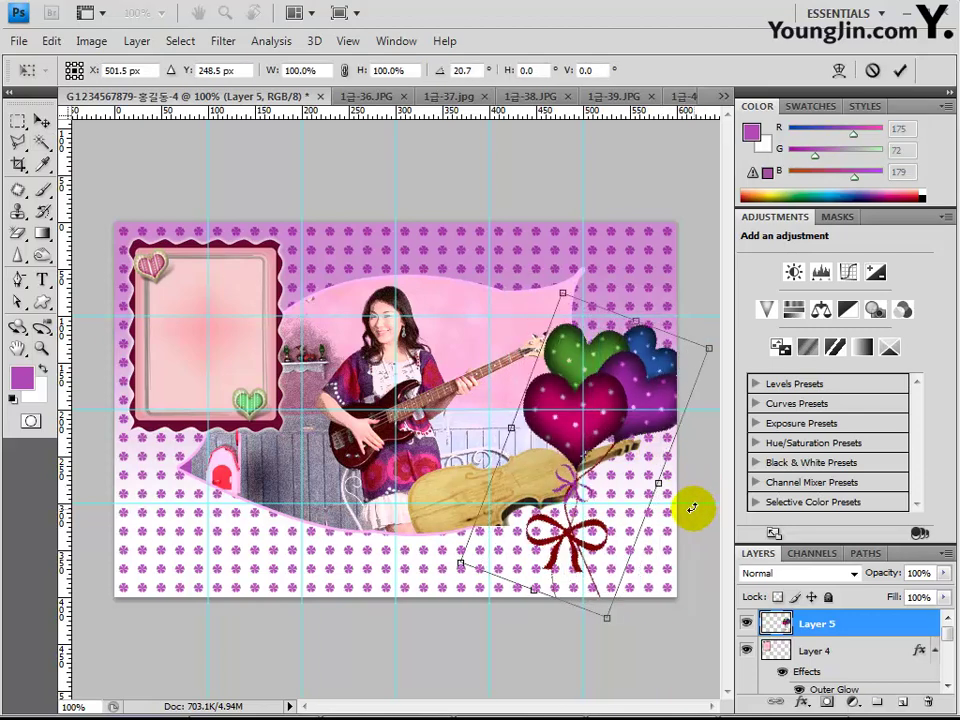
mouse_move(692, 509)
left_mouse_down()
mouse_move(690, 476)
mouse_move(668, 486)
mouse_move(690, 515)
left_mouse_up()
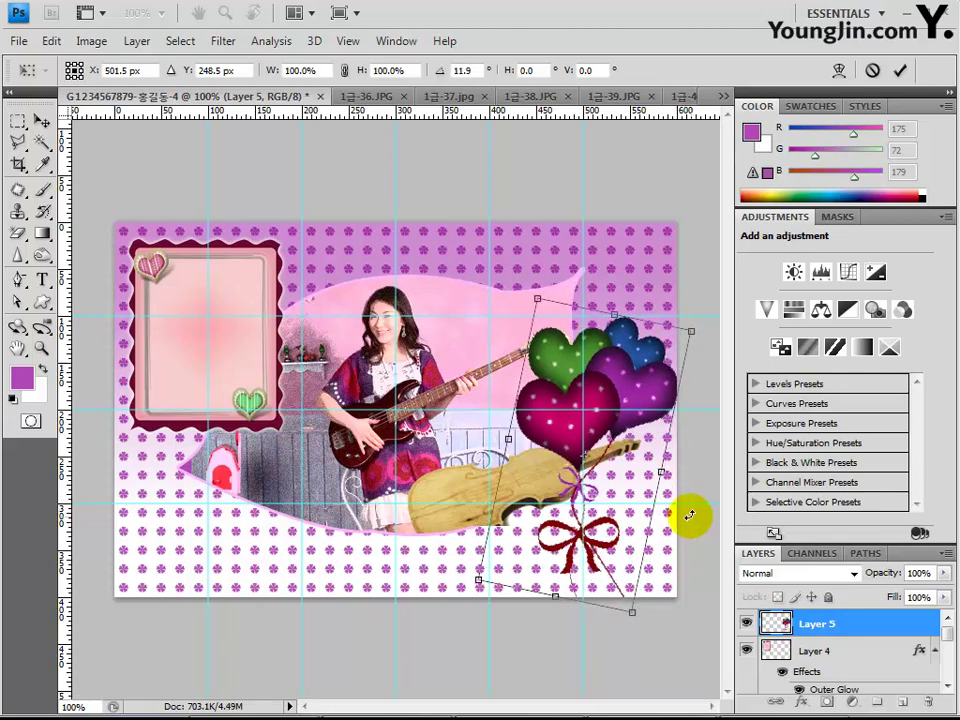
key("Right")
key("Right")
key("Right")
key("Right")
key("Right")
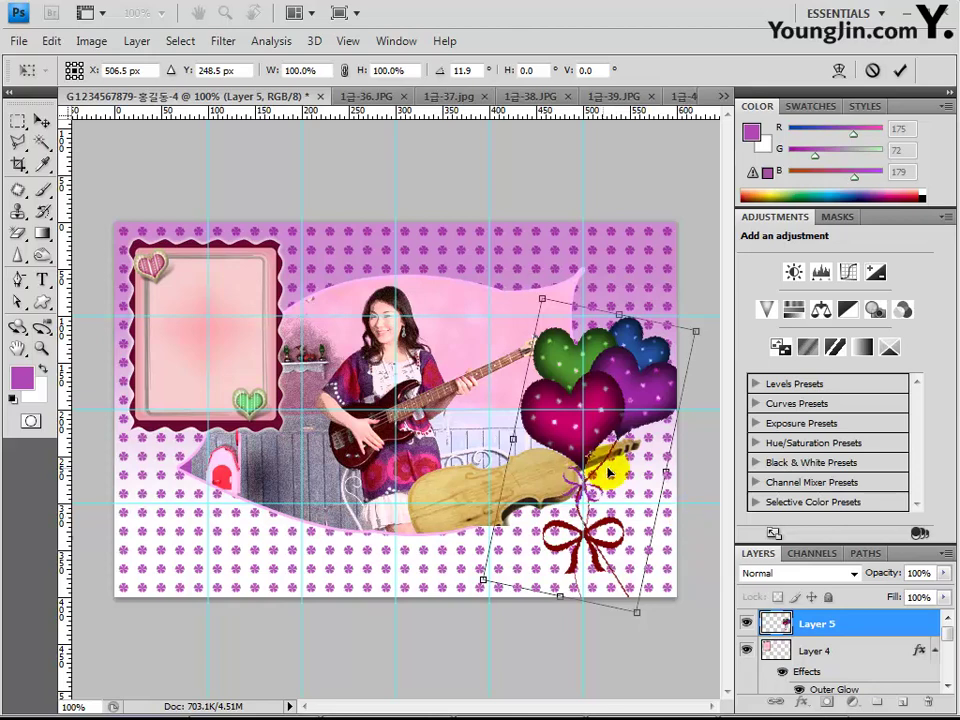
left_click_drag(612, 471, 612, 447)
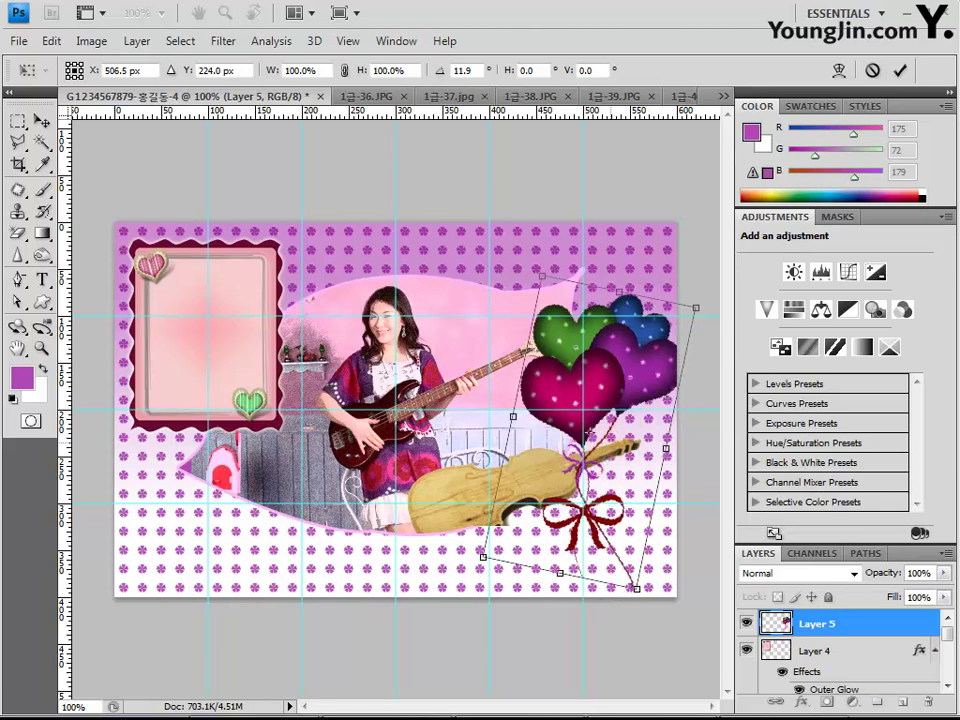
key("Return")
key("w")
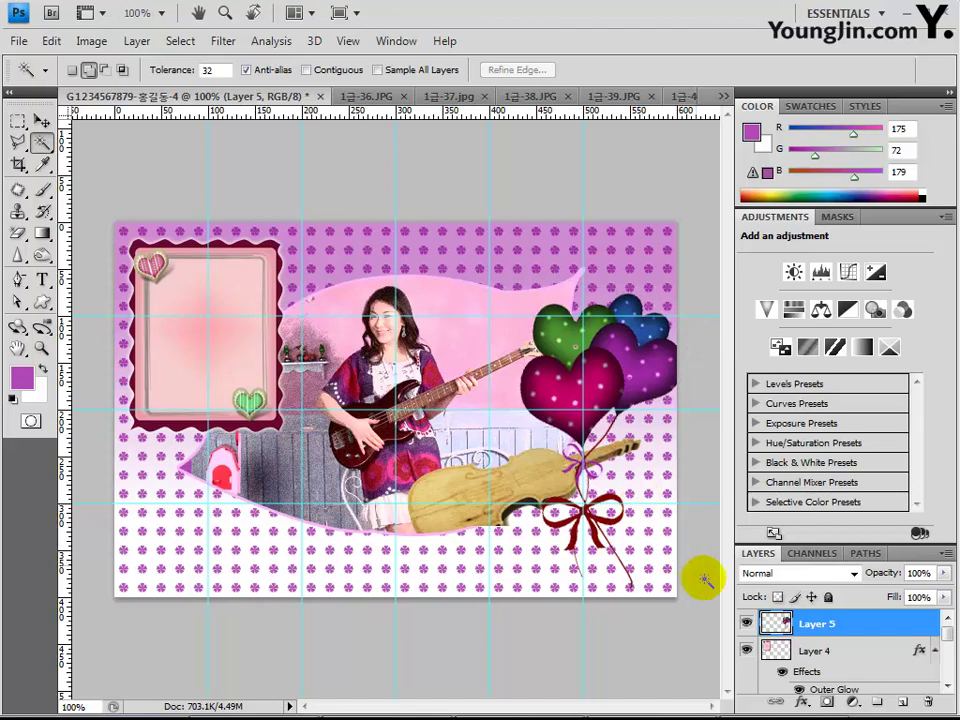
Add a Bevel and Emboss layer style with the default Inner Bevel settings to the balloons' Layer 5.
left_click(803, 702)
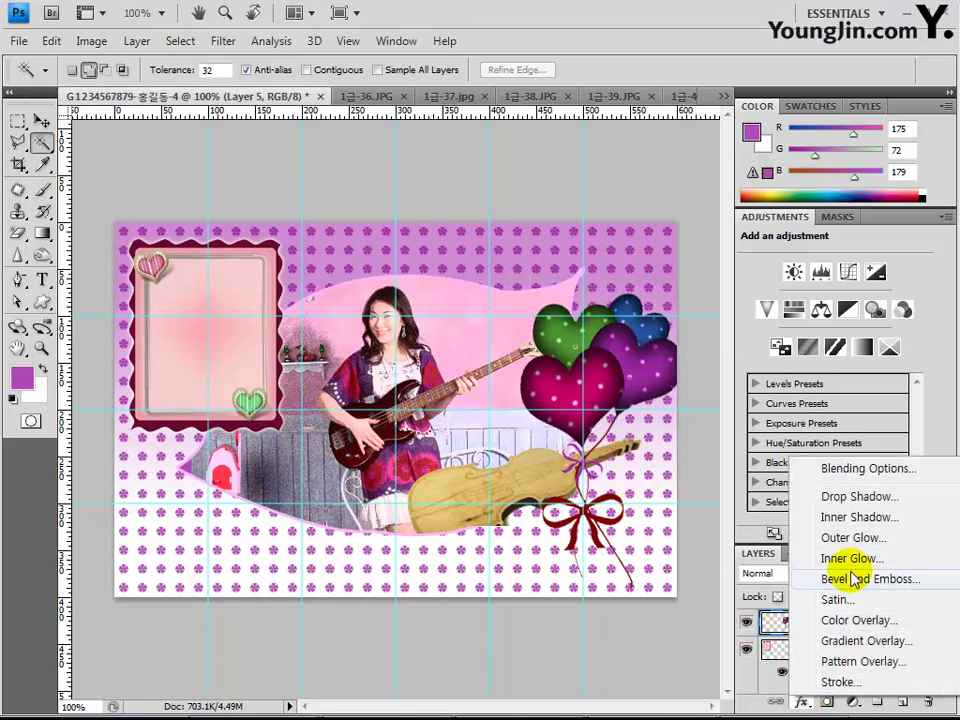
left_click(857, 580)
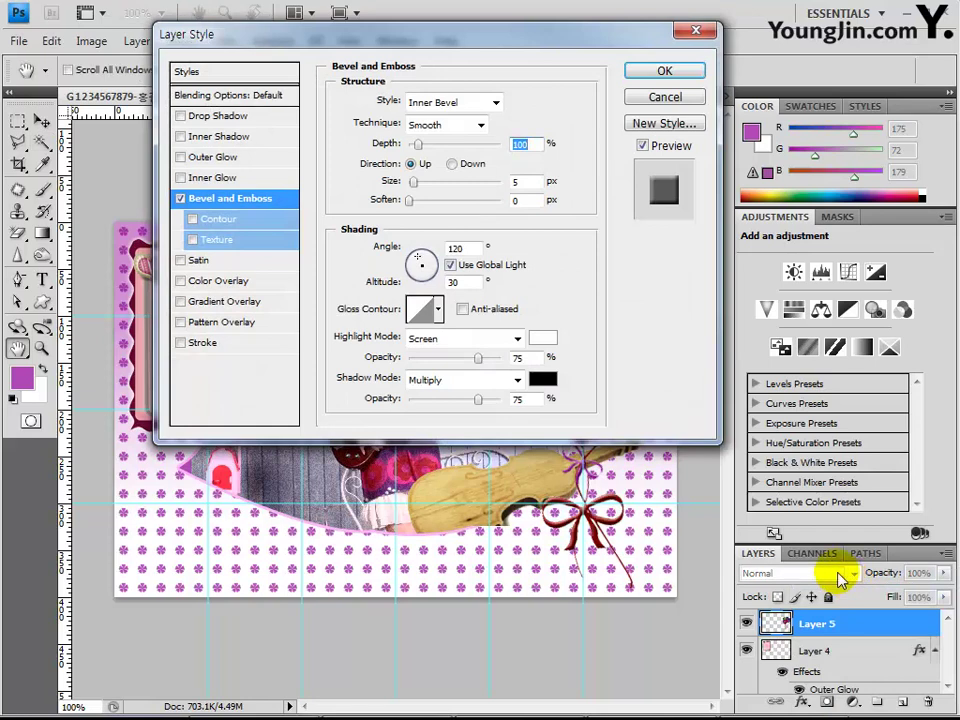
left_click(664, 72)
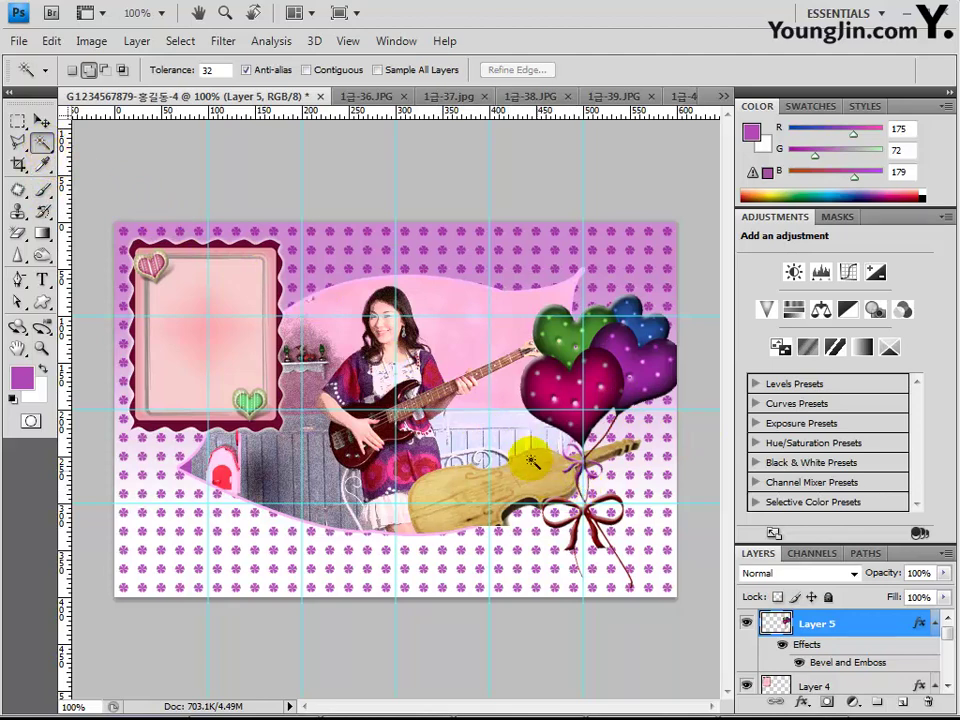
Colorize the front magenta heart balloon with a Hue/Saturation adjustment layer masked to it, setting Hue to 50 and Saturation to 100.
left_click(565, 384)
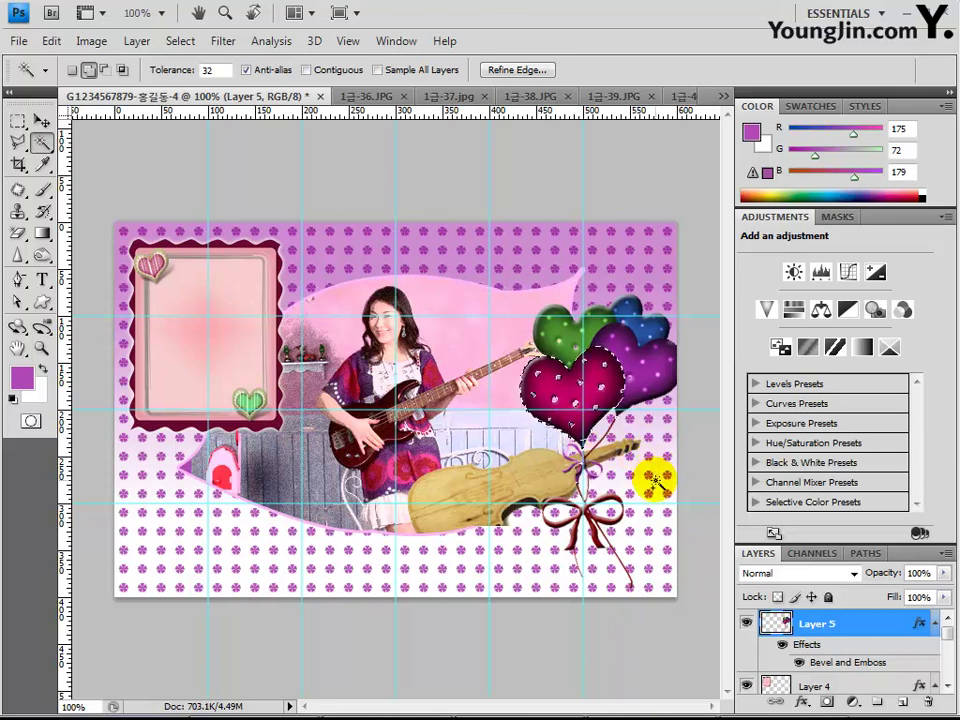
left_click(852, 703)
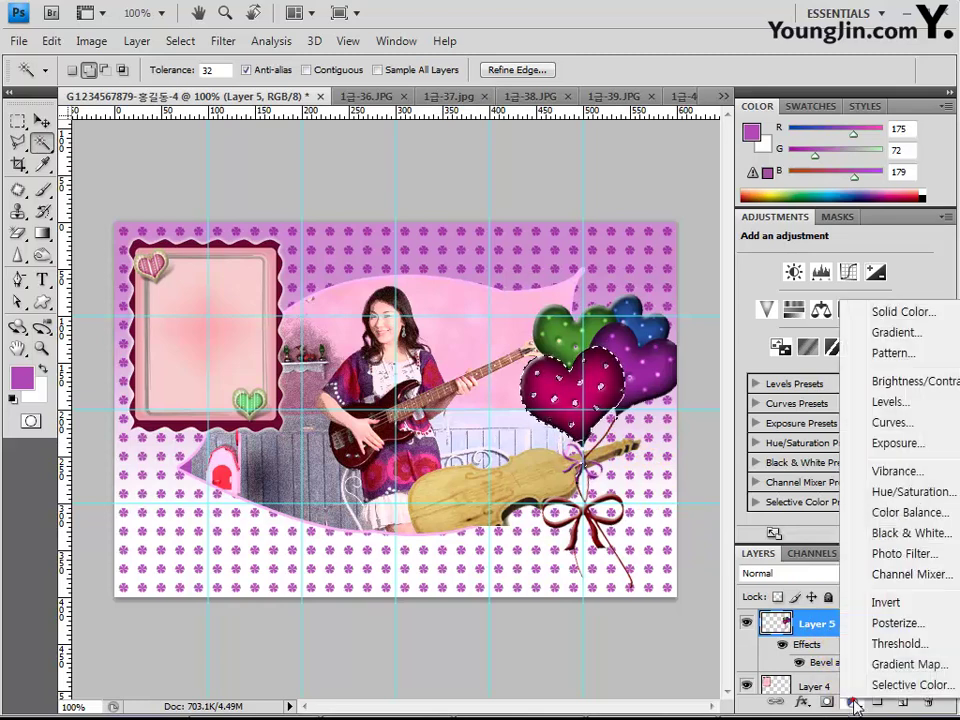
left_click(882, 500)
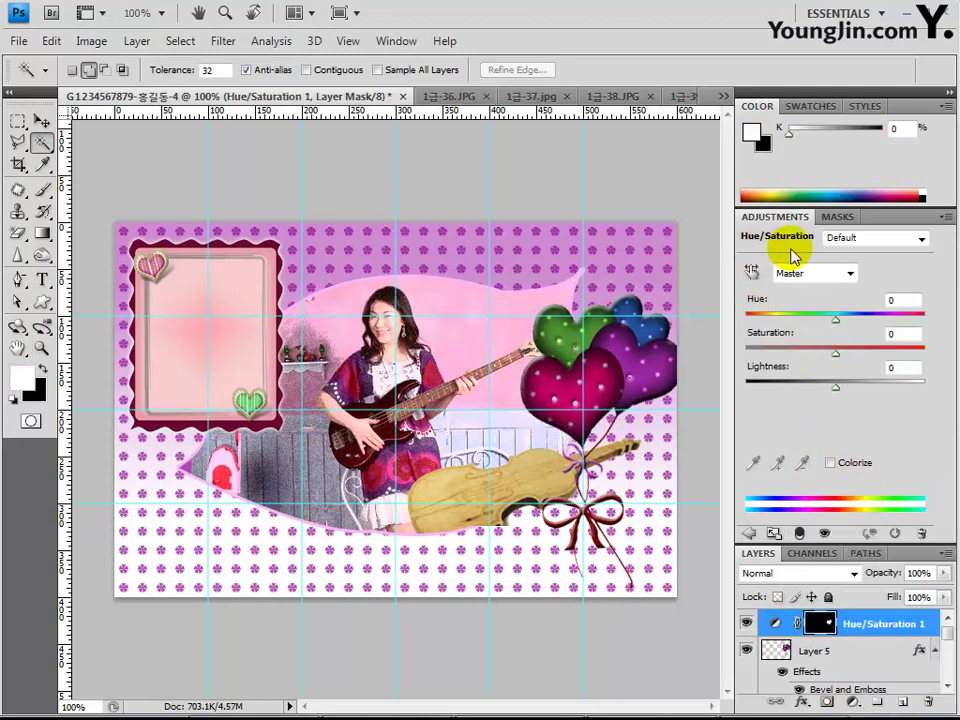
left_click(836, 463)
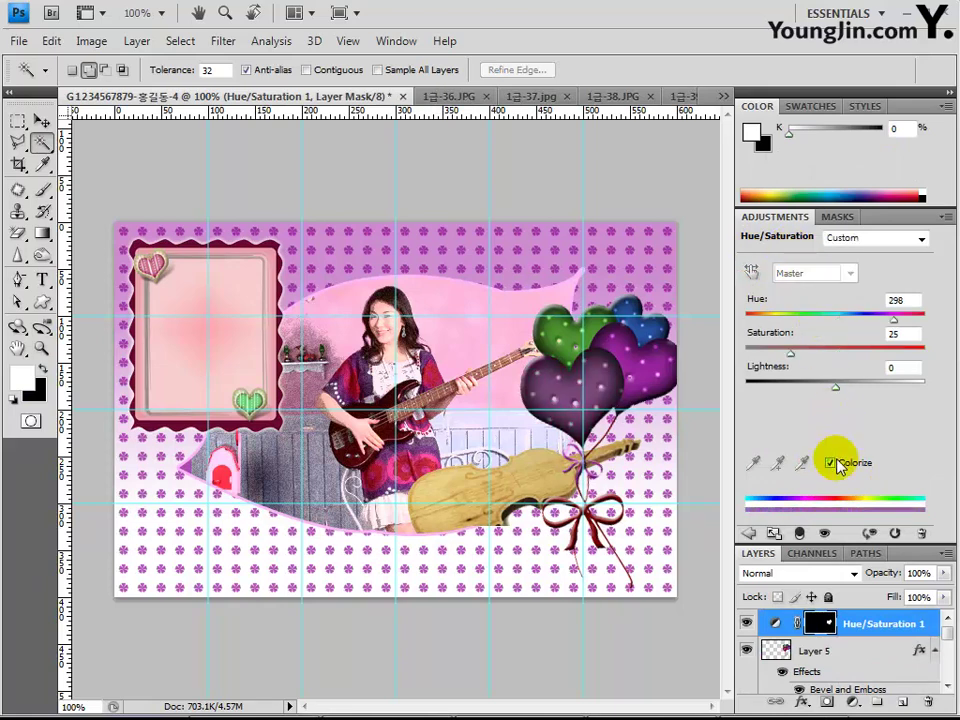
left_click(905, 301)
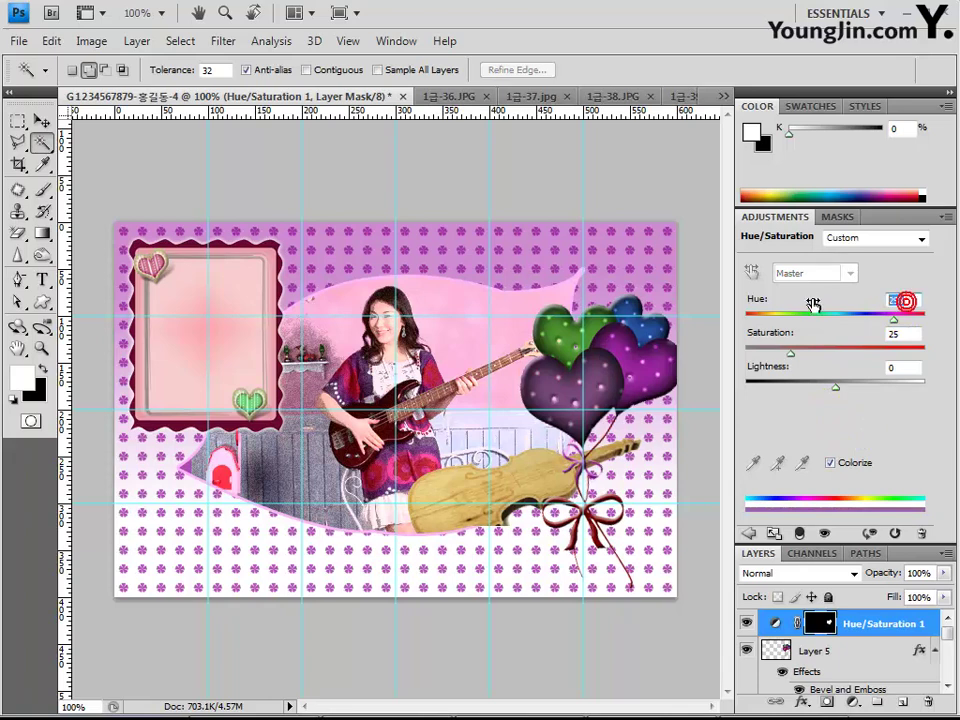
type("50")
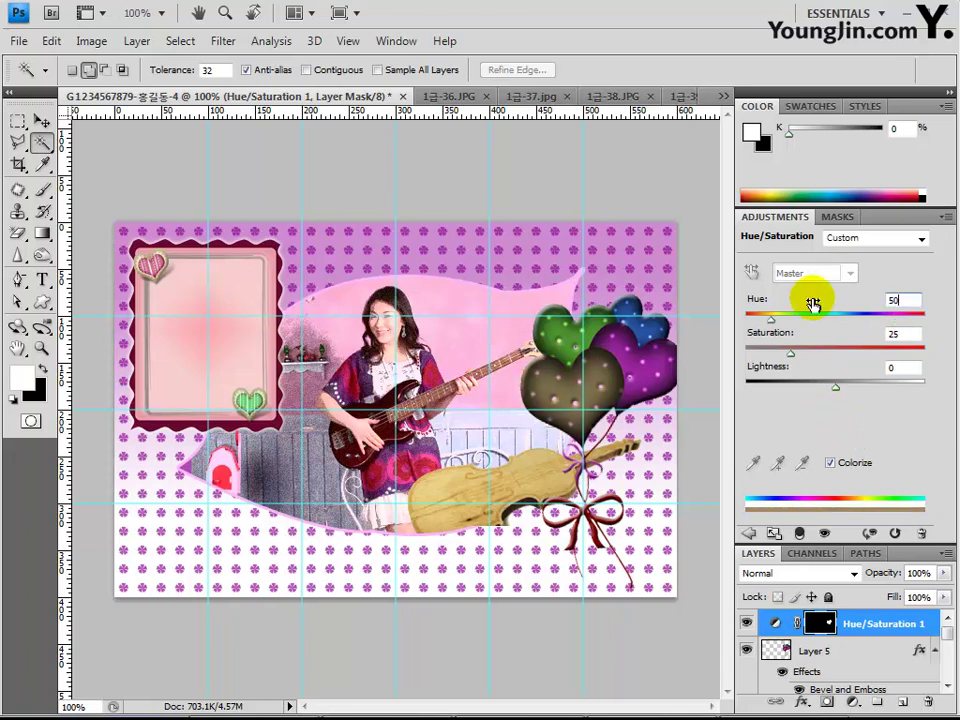
type("100")
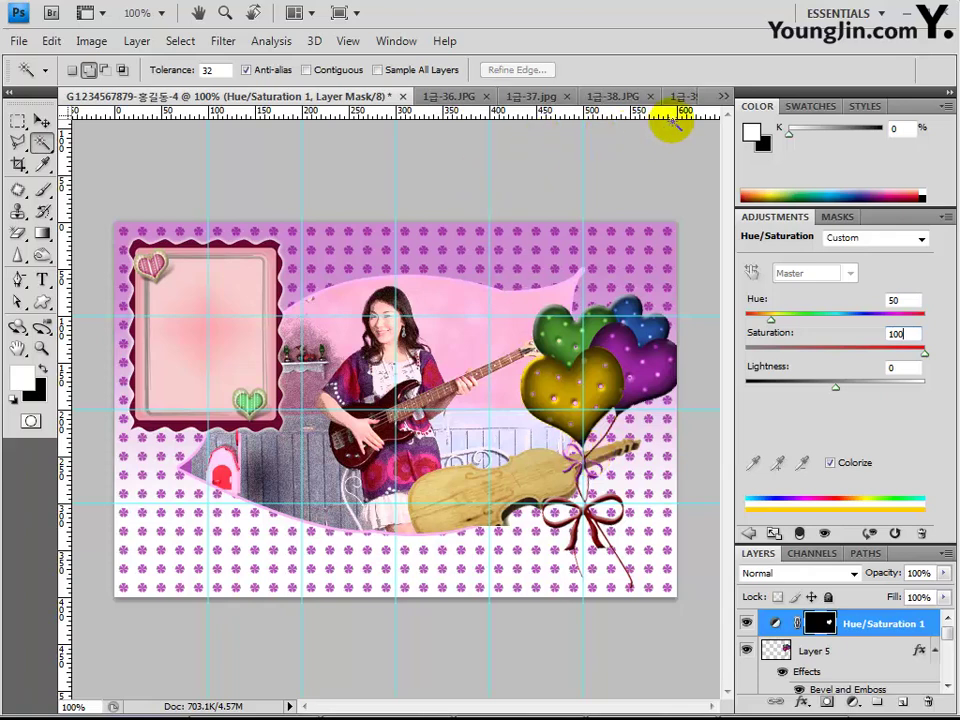
Select the flower balloon in 1급-38.JPG by inverting a contiguous Magic Wand selection of the white background, and copy it into the composition.
left_click(605, 96)
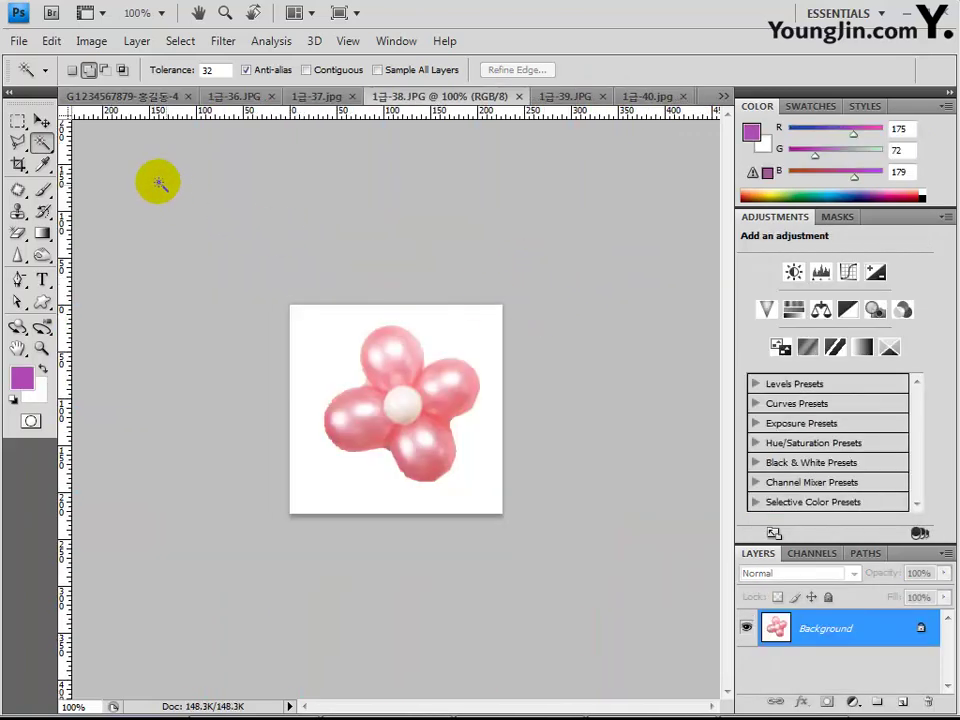
left_click(461, 340)
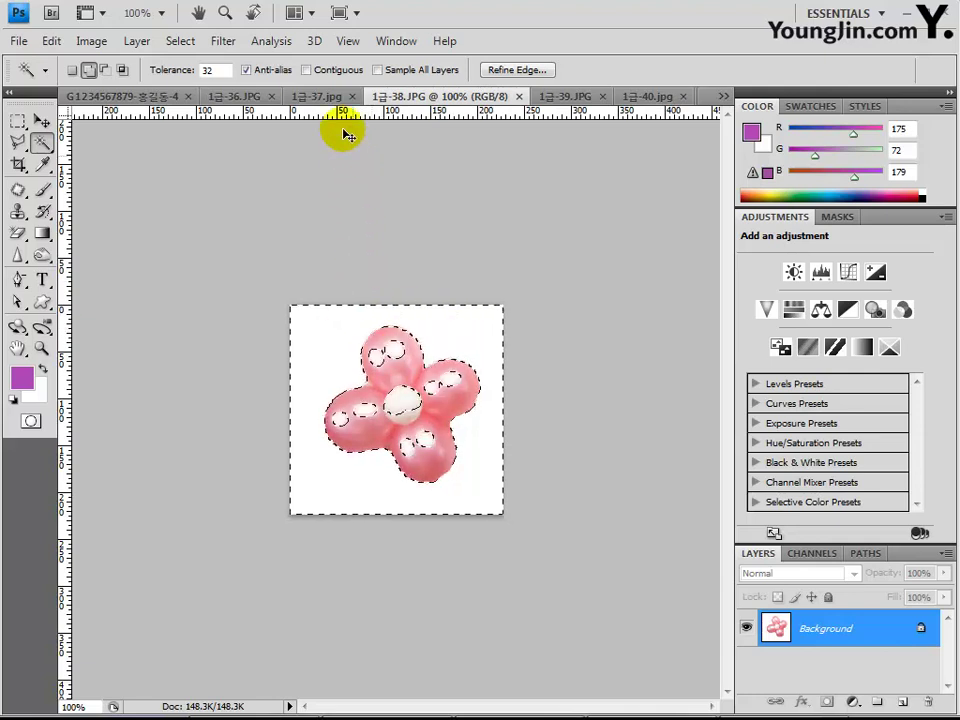
key("ctrl+d")
left_click(310, 70)
left_click(461, 331)
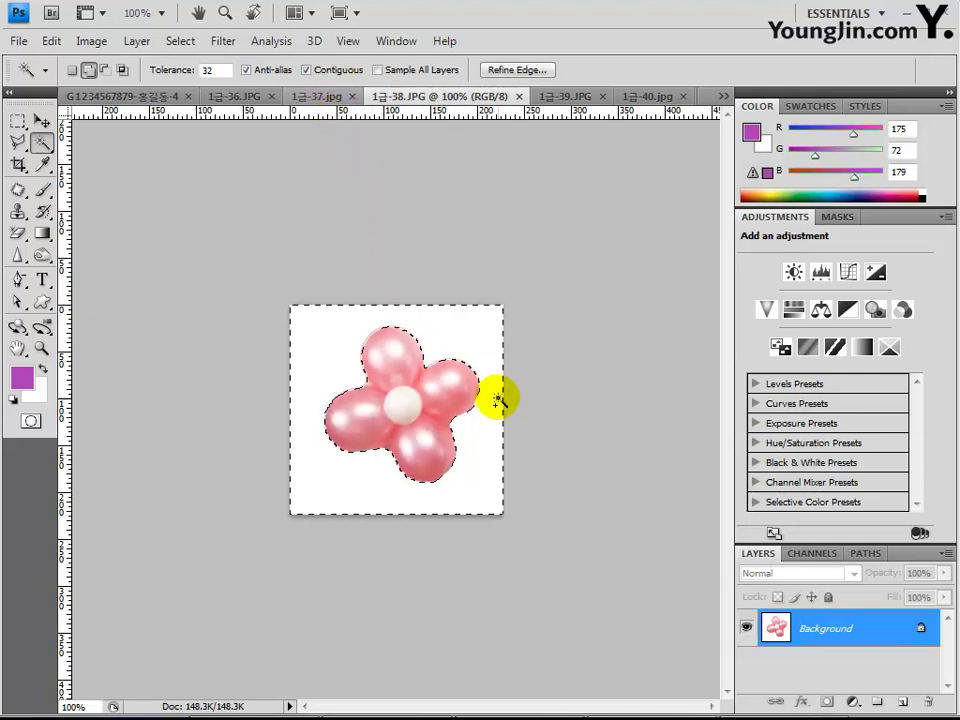
right_click(474, 350)
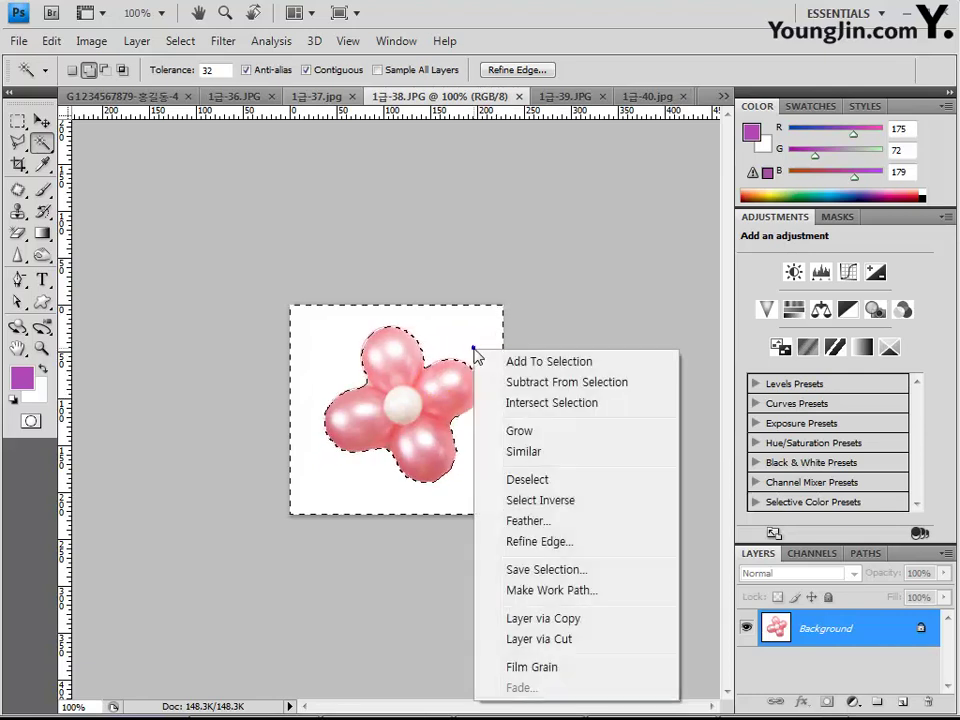
left_click(538, 500)
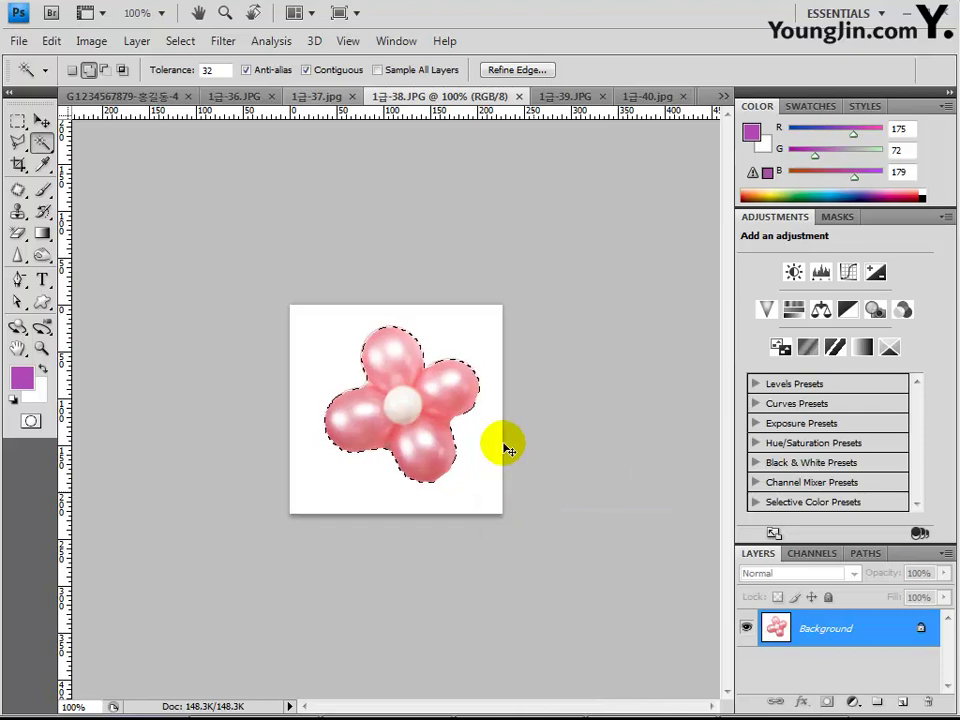
left_click(100, 97)
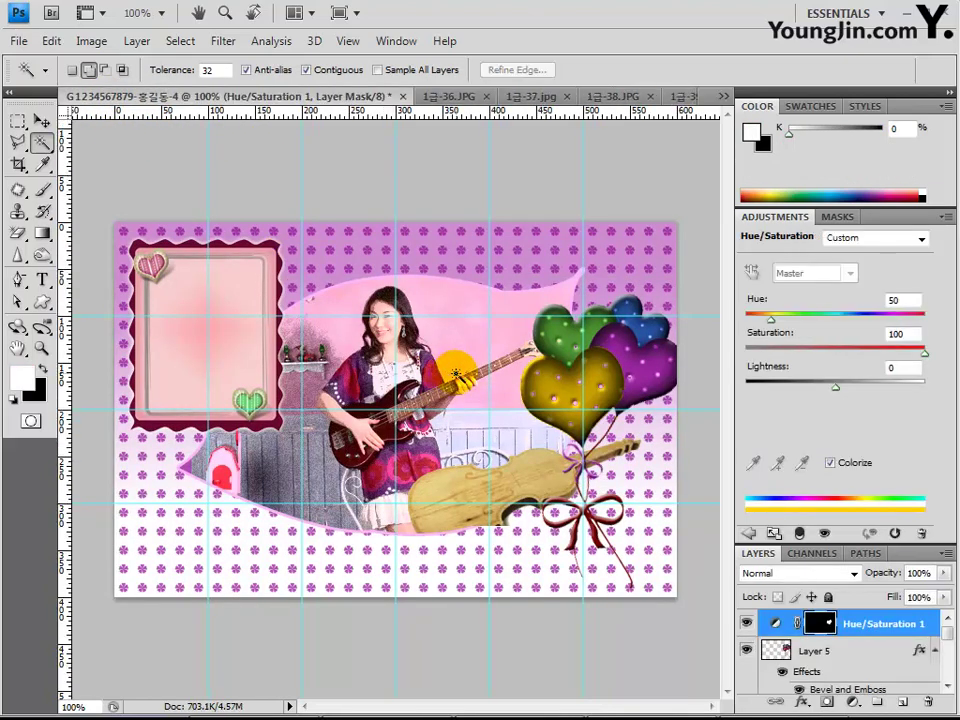
key("ctrl+v")
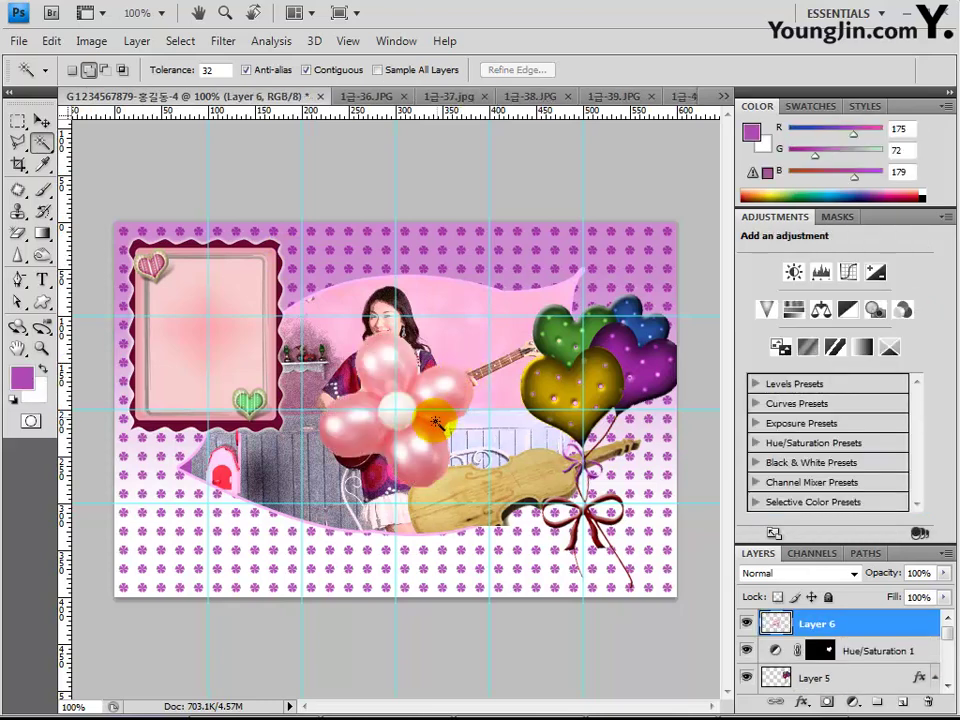
Scale the flower balloon proportionally to about 66% and place it in the composition's upper-right corner, centred at about X 548, Y 44 px.
left_click(41, 121)
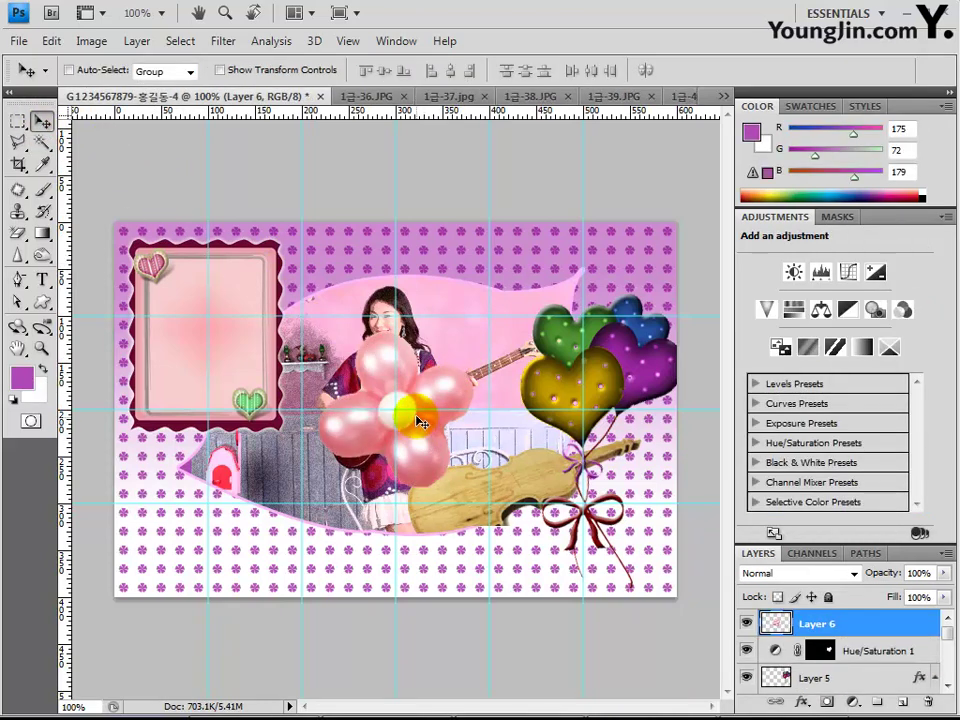
left_click_drag(435, 398, 652, 362)
key("ctrl+t")
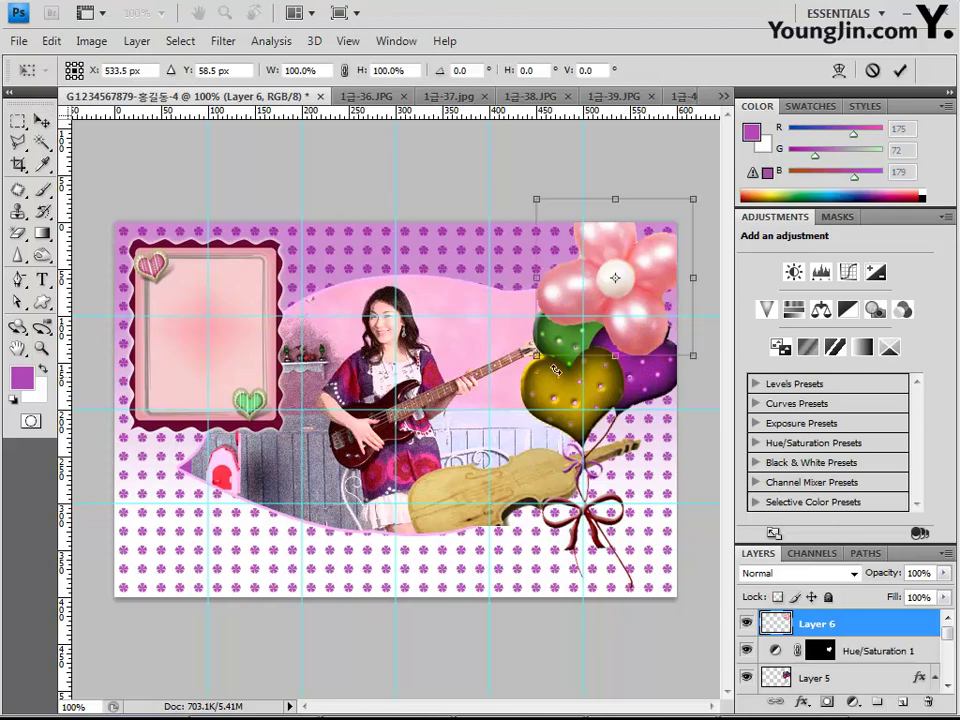
left_click_drag(537, 354, 570, 312)
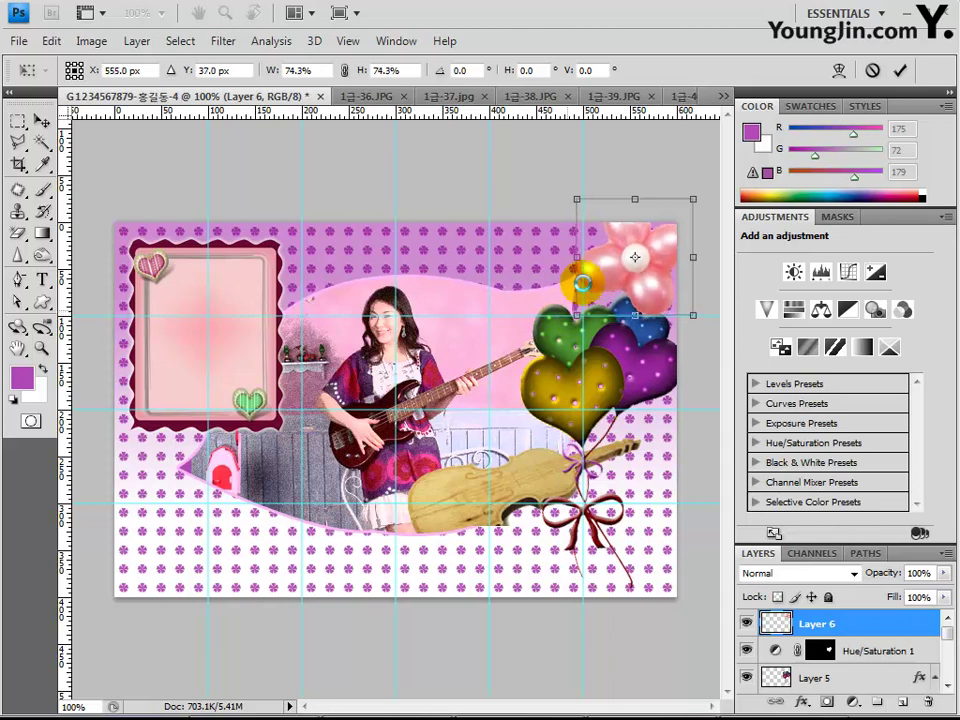
left_click_drag(694, 199, 680, 211)
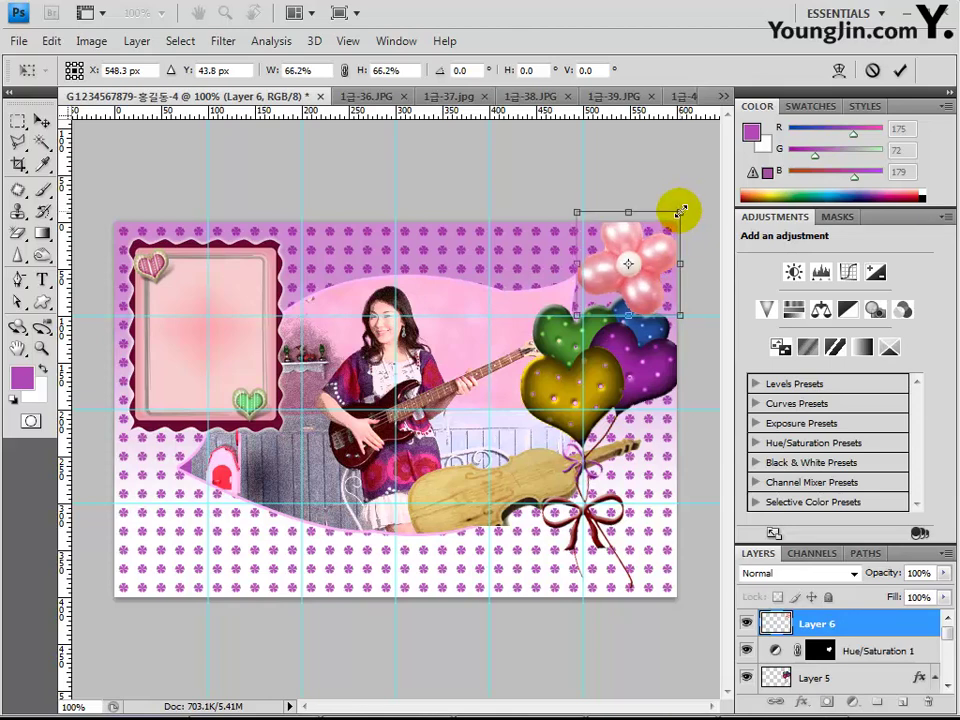
key("Return")
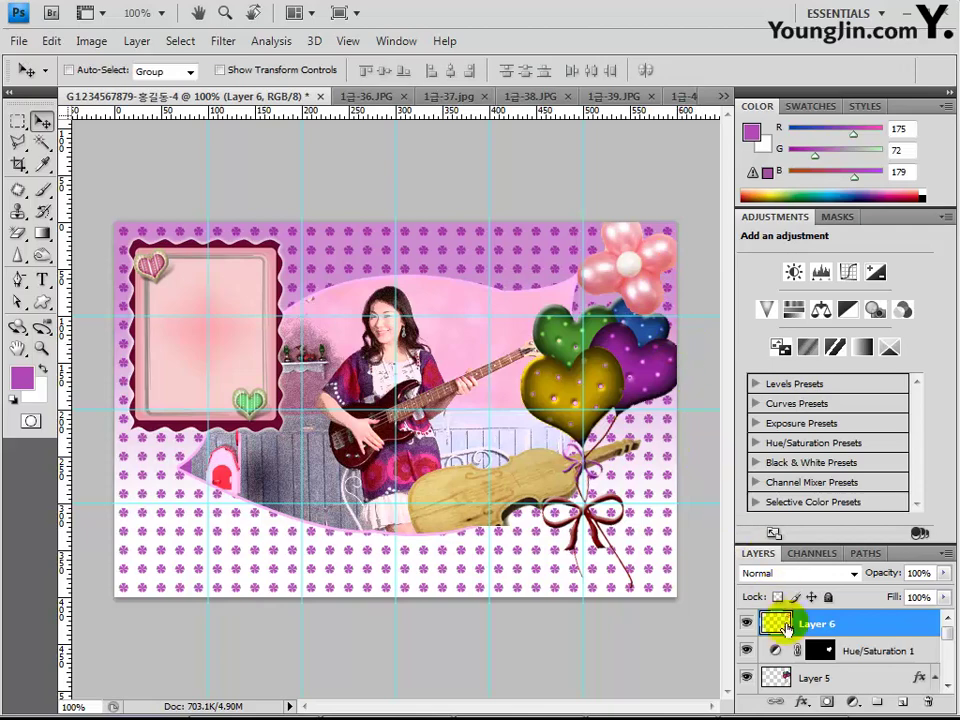
Add a Drop Shadow layer style with the default settings to the flower balloon's Layer 6.
left_click(801, 701)
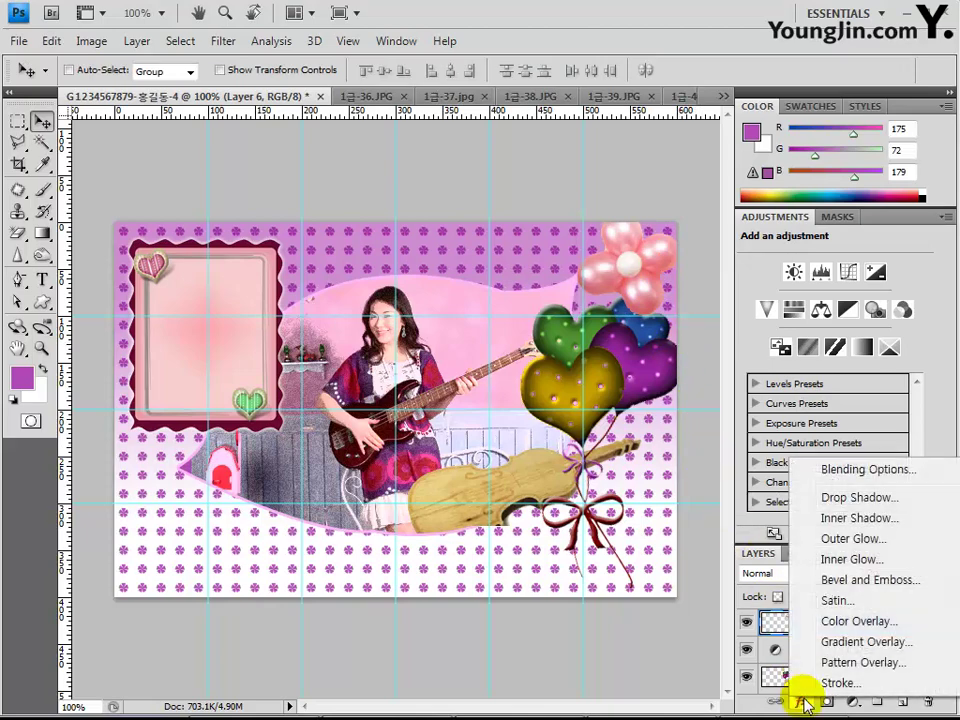
left_click(830, 496)
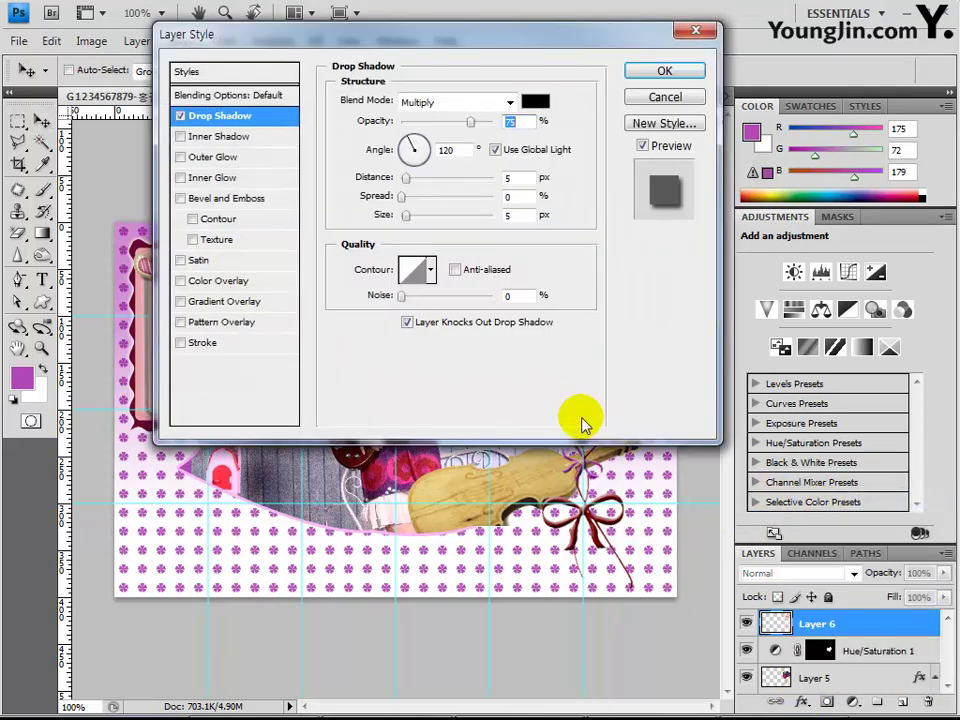
left_click(652, 72)
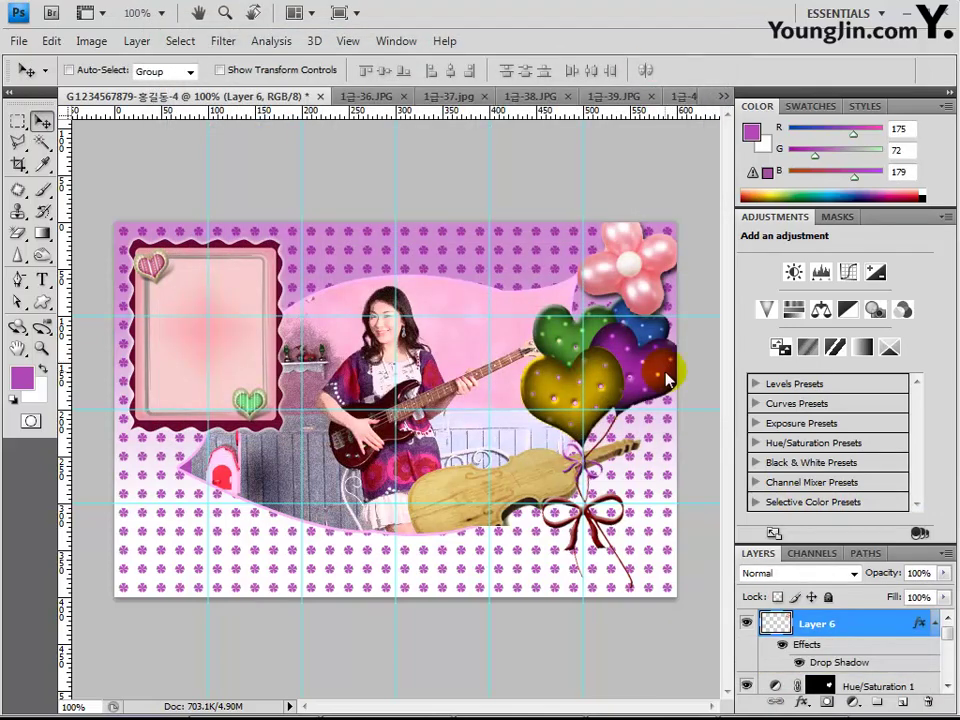
left_click(692, 349)
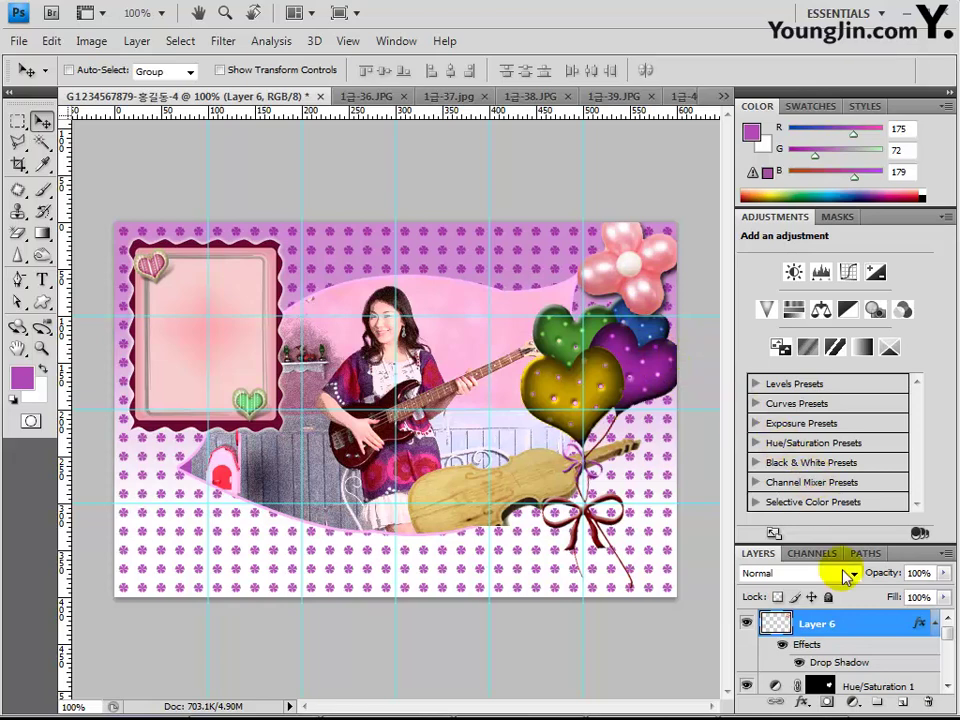
Select the heart frame's Layer 4 and set the Rounded Rectangle Tool to draw shape layers with a 40 px corner radius.
scroll(874, 655, "down", 1)
scroll(874, 655, "down", 1)
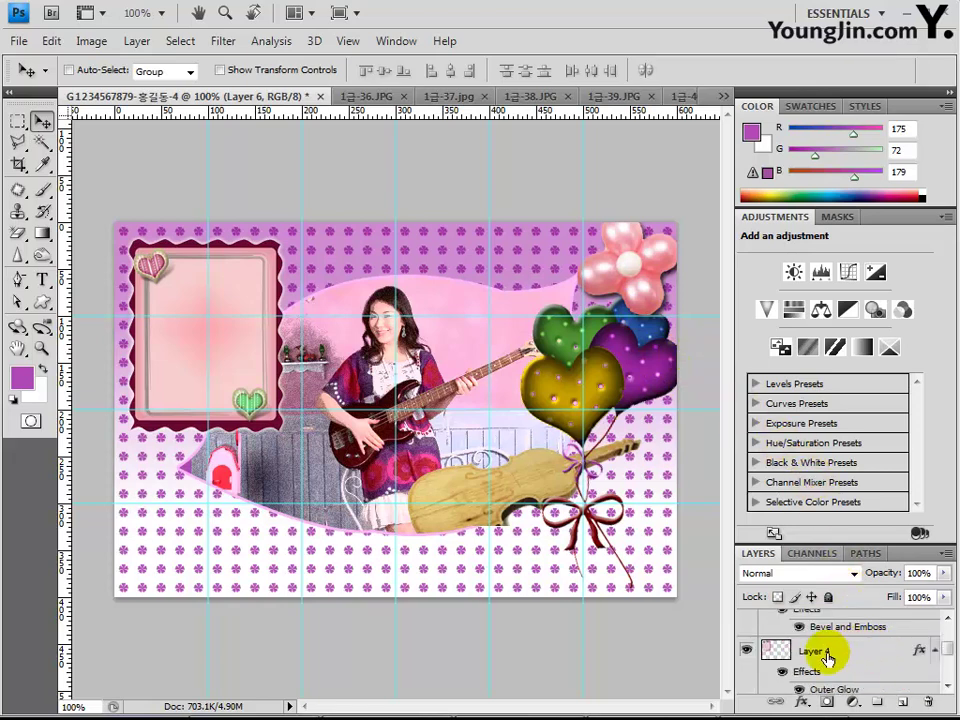
left_click(826, 657)
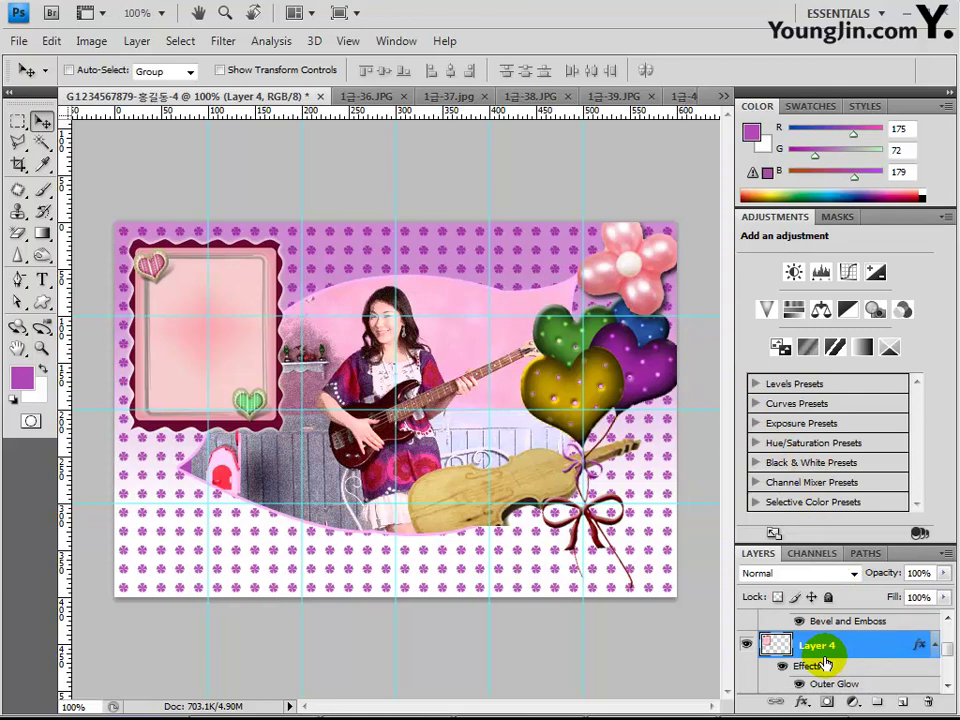
left_click(46, 306)
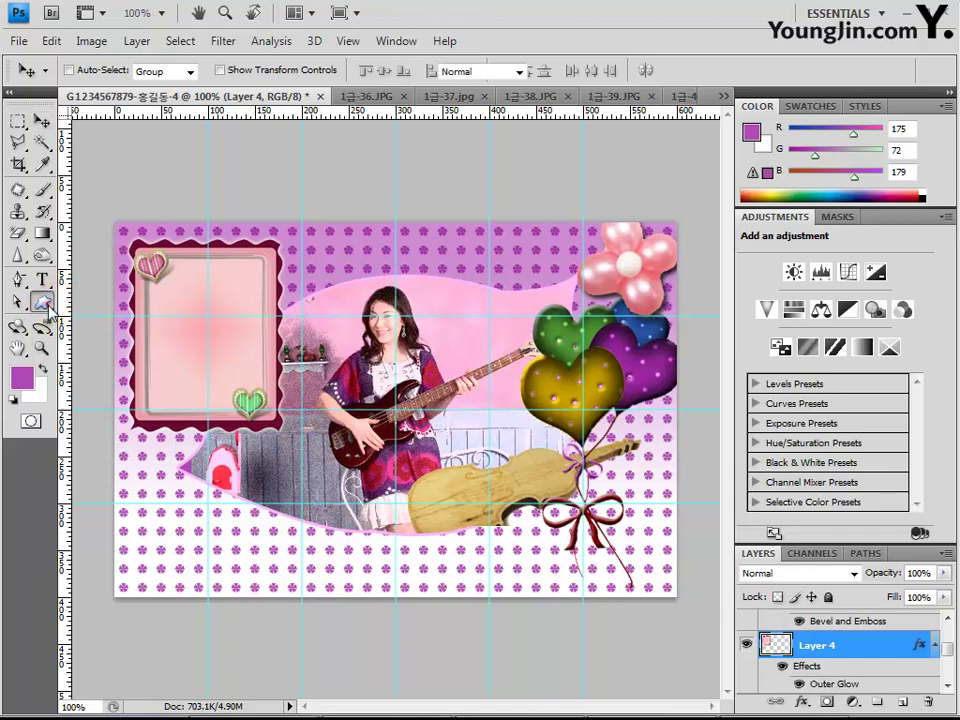
left_click_drag(48, 308, 113, 325)
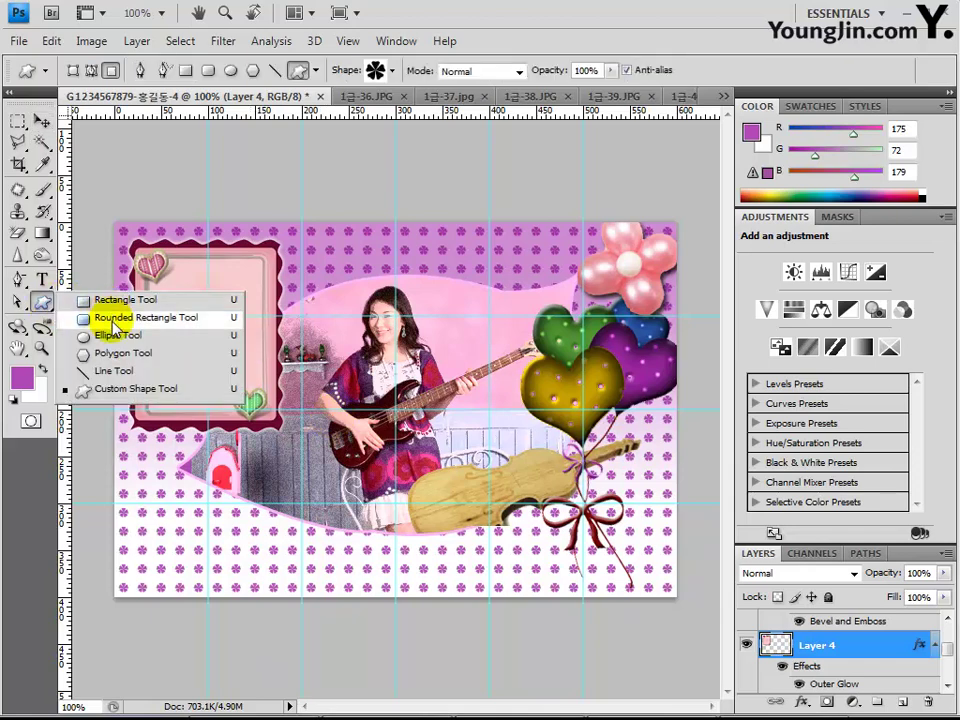
left_click_drag(113, 325, 113, 325)
left_click(72, 71)
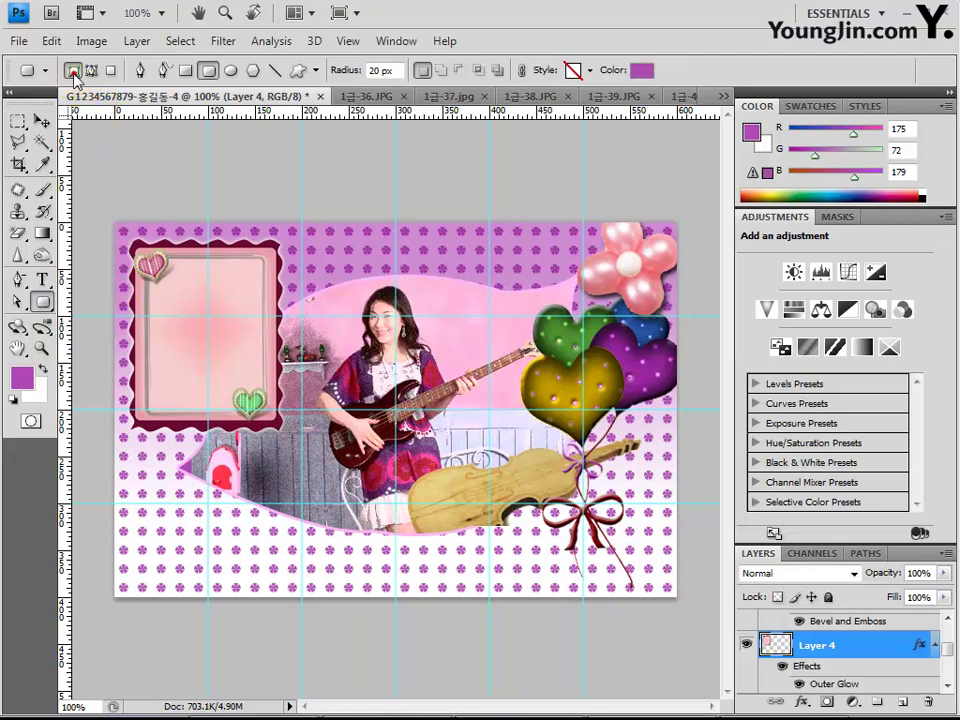
left_click(73, 74)
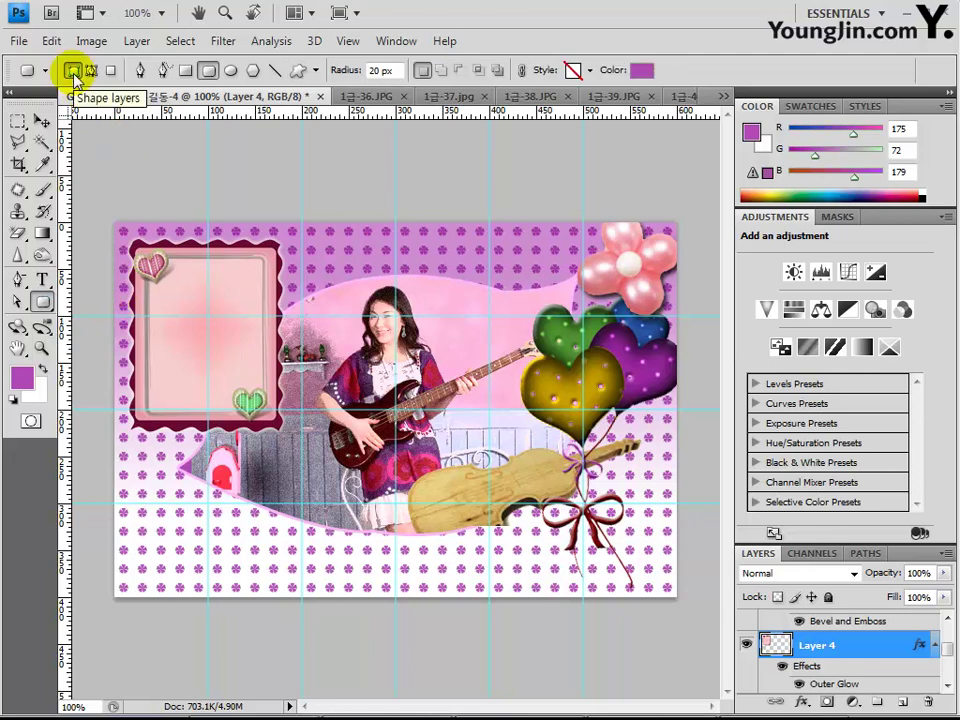
left_click(370, 71)
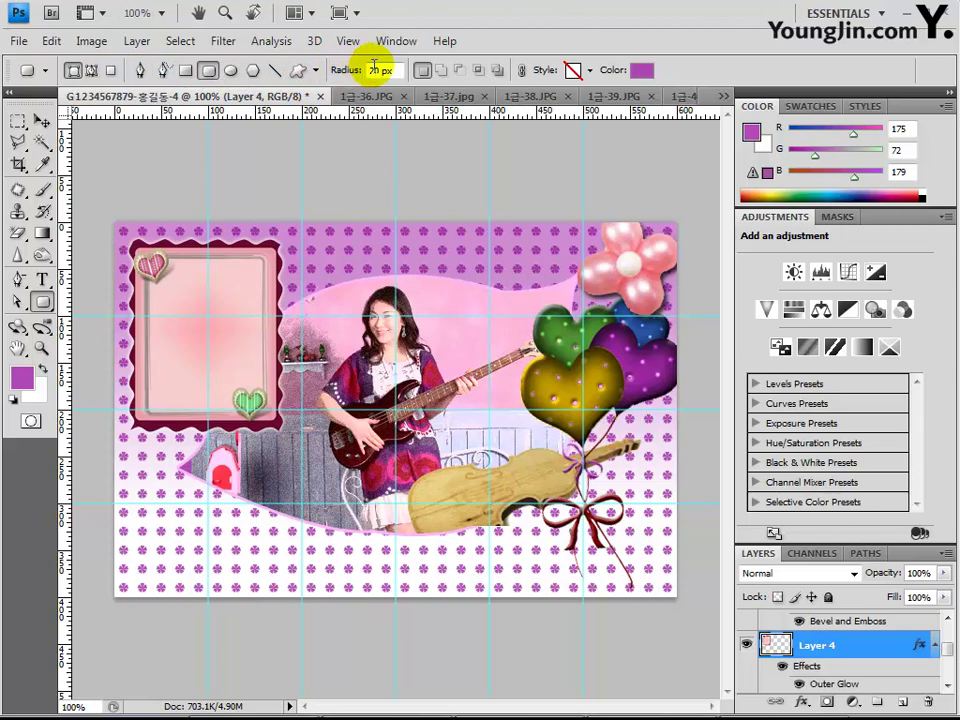
type("40")
left_click(343, 70)
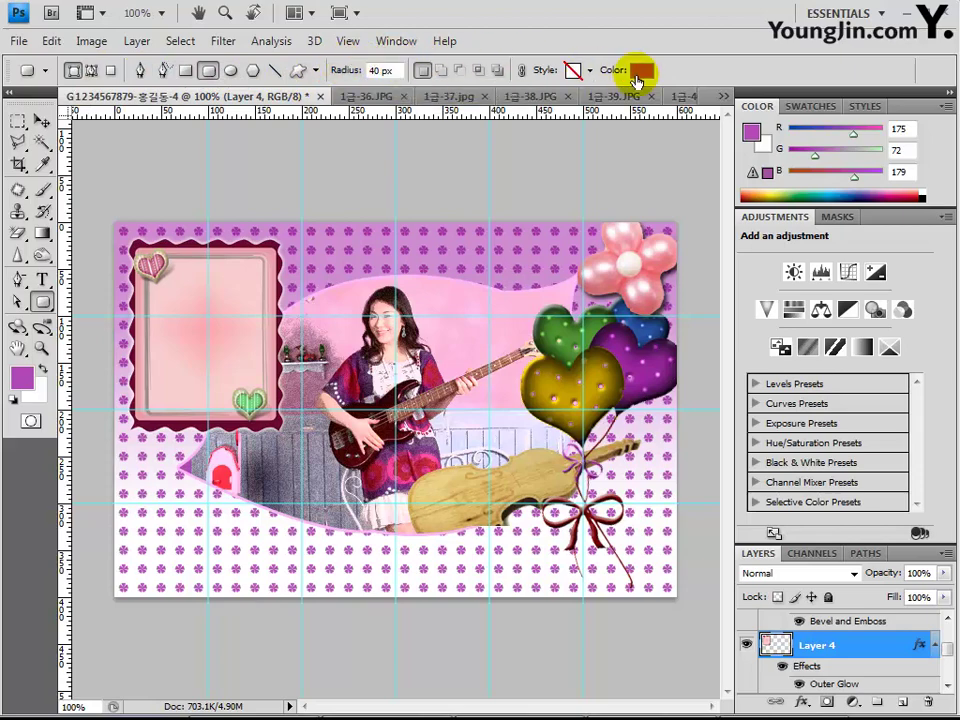
Draw a rounded-rectangle bar about 410 × 40 px along the composition's bottom edge, right of centre, in colour #c30164.
left_click(641, 70)
left_click(706, 474)
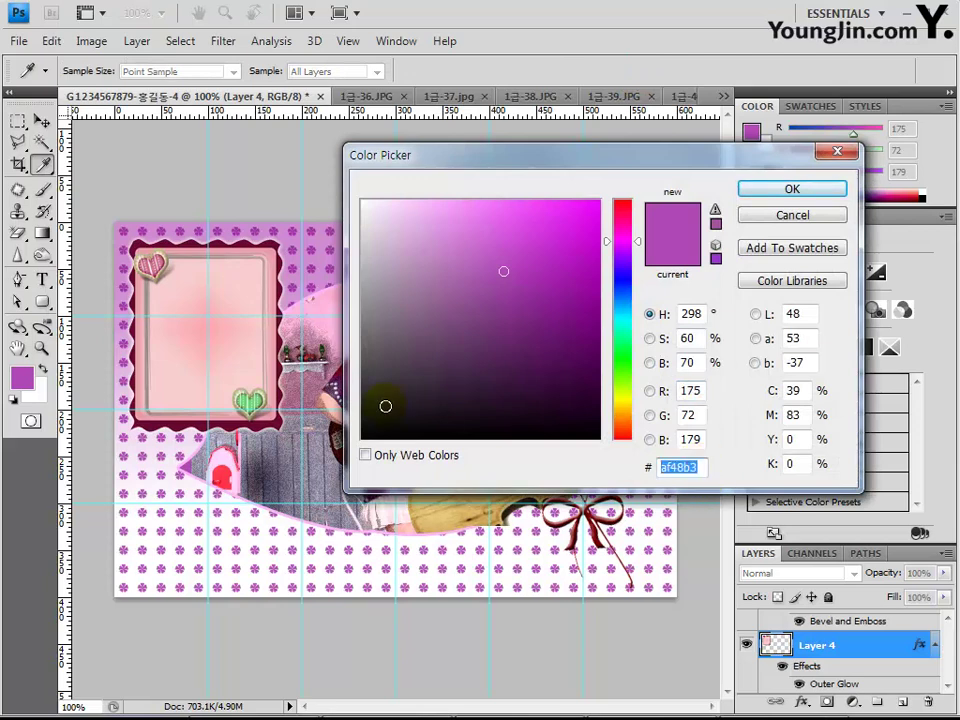
type("c")
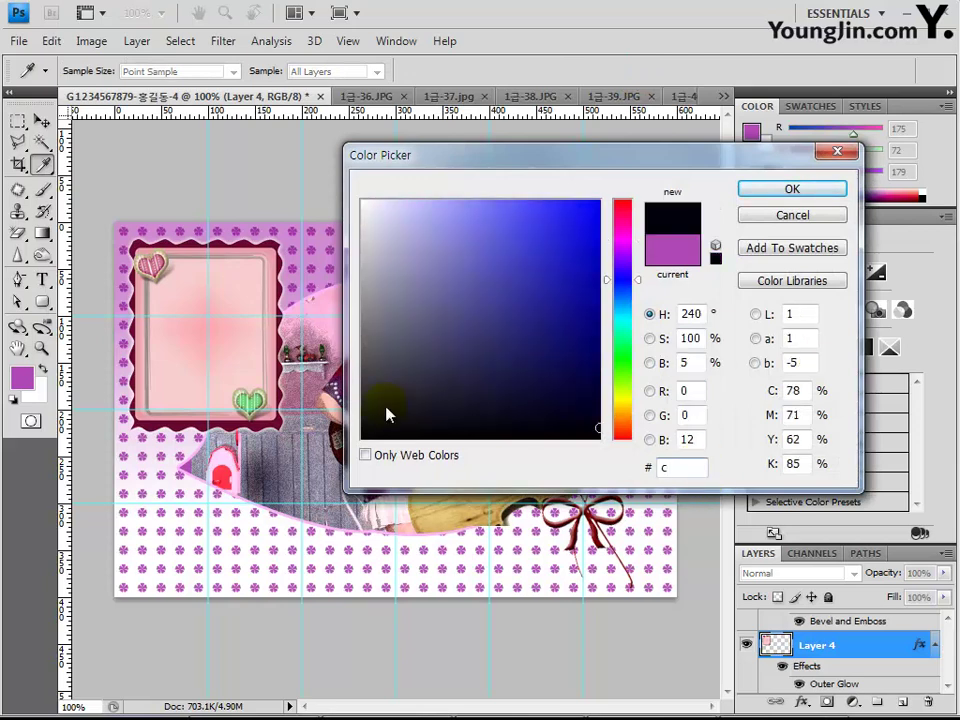
type("3016")
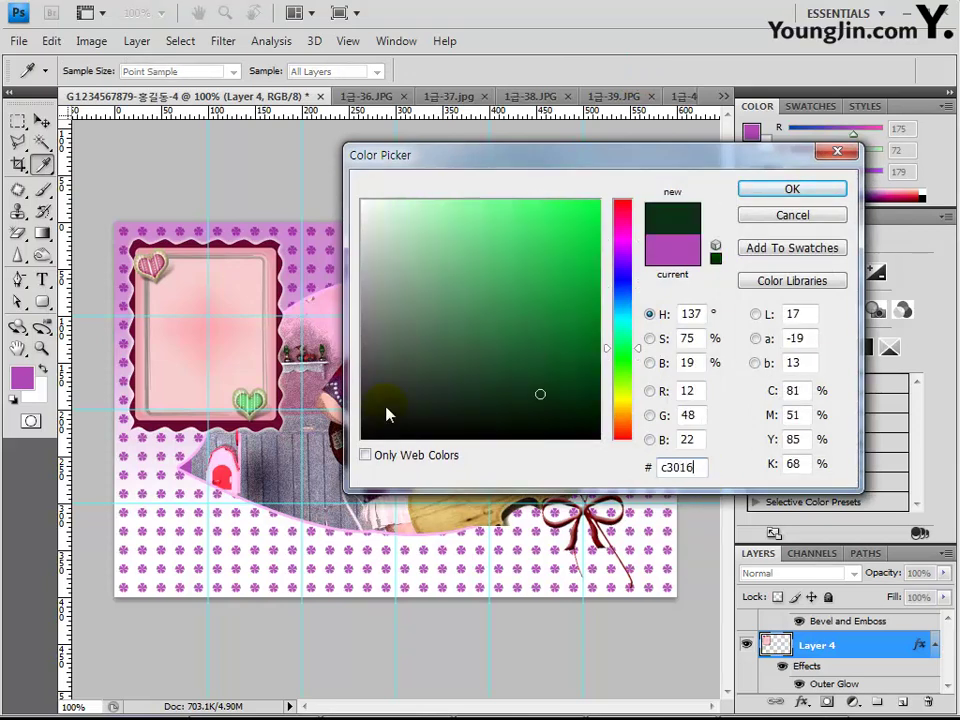
type("4")
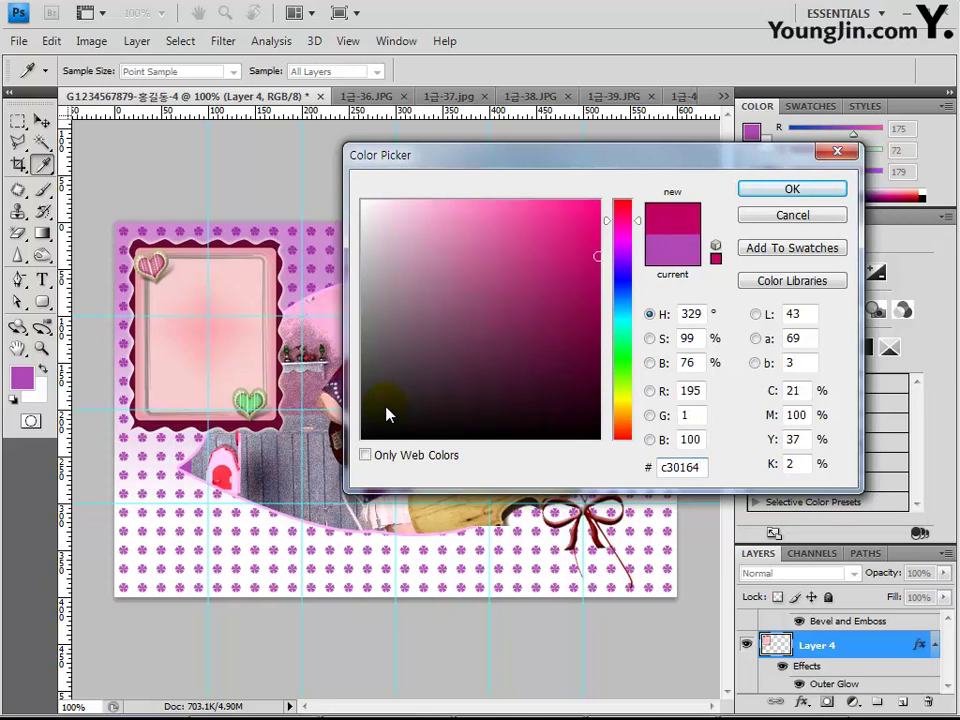
key("Return")
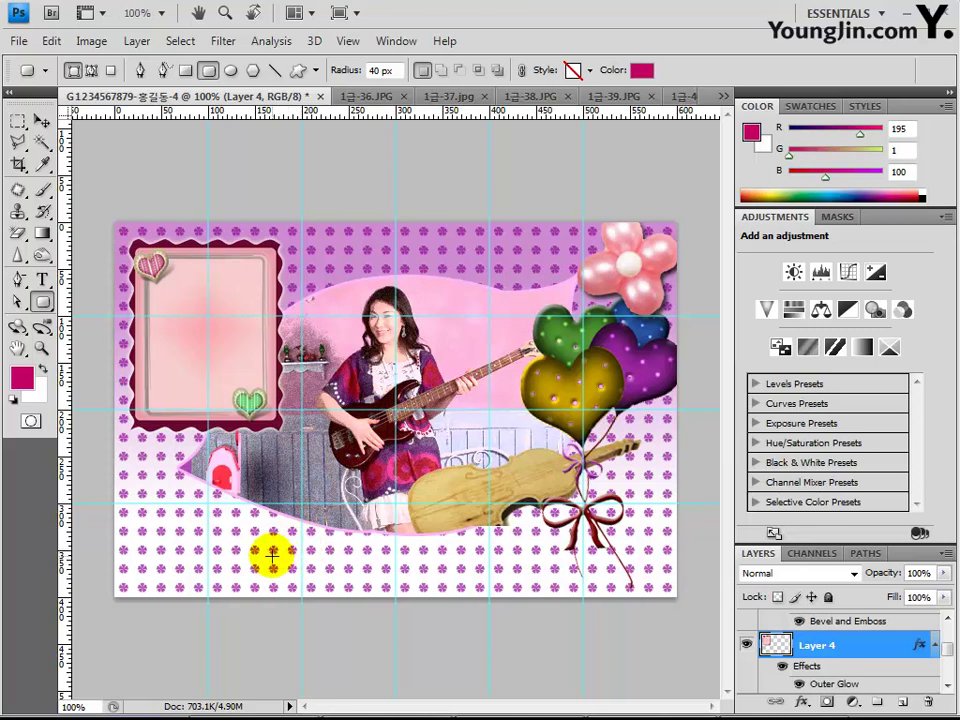
left_click_drag(272, 547, 658, 584)
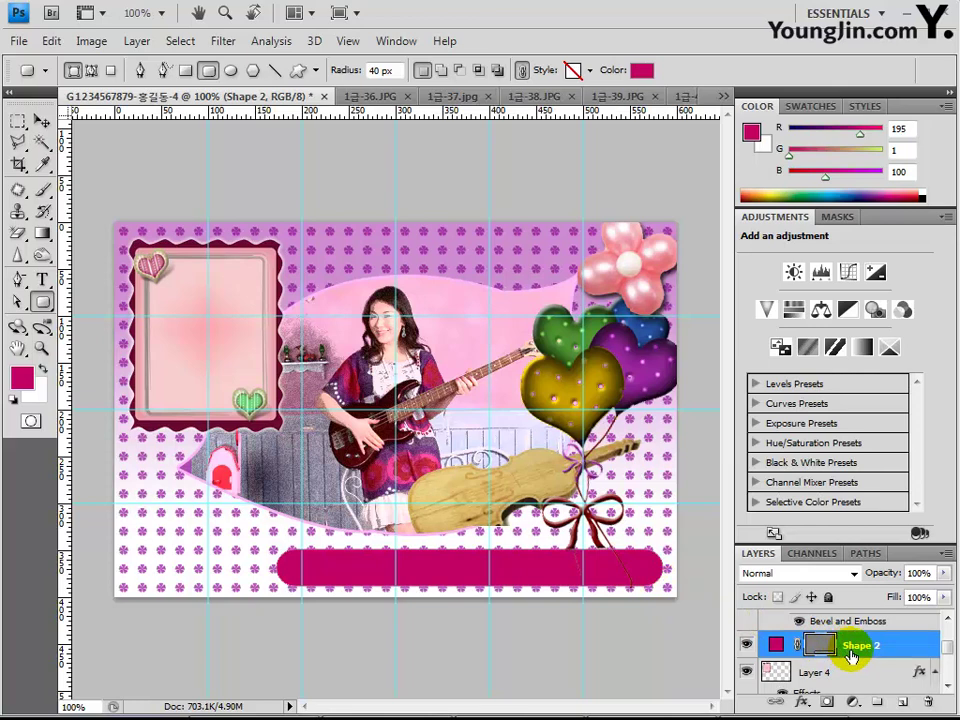
Add an Inner Shadow layer style with the default settings to the rounded-rectangle bar's Shape 2 layer.
left_click(802, 703)
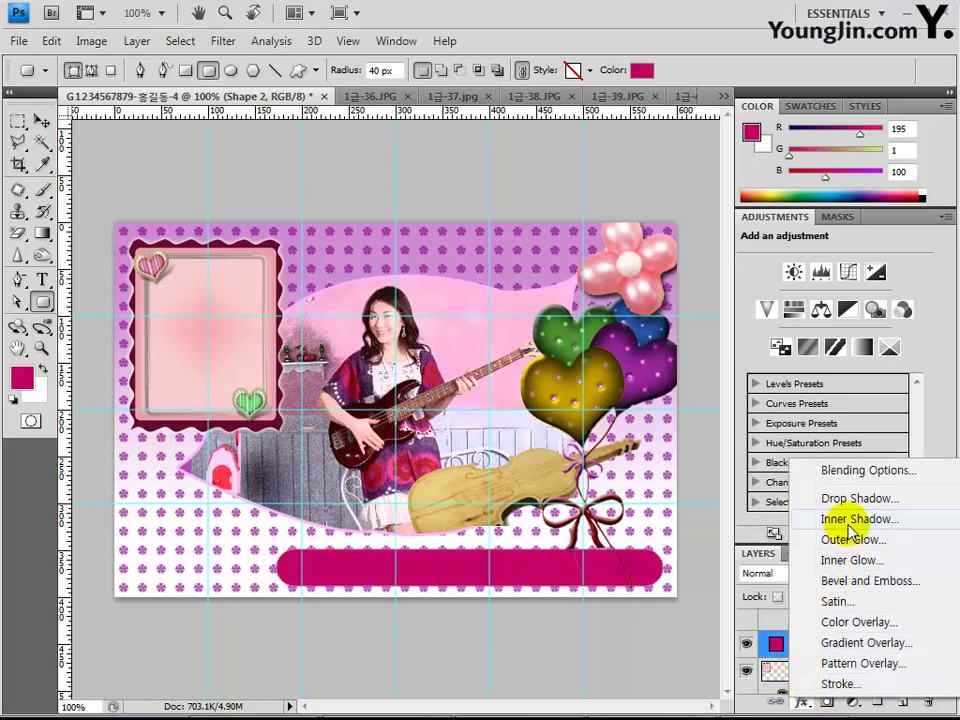
key("Escape")
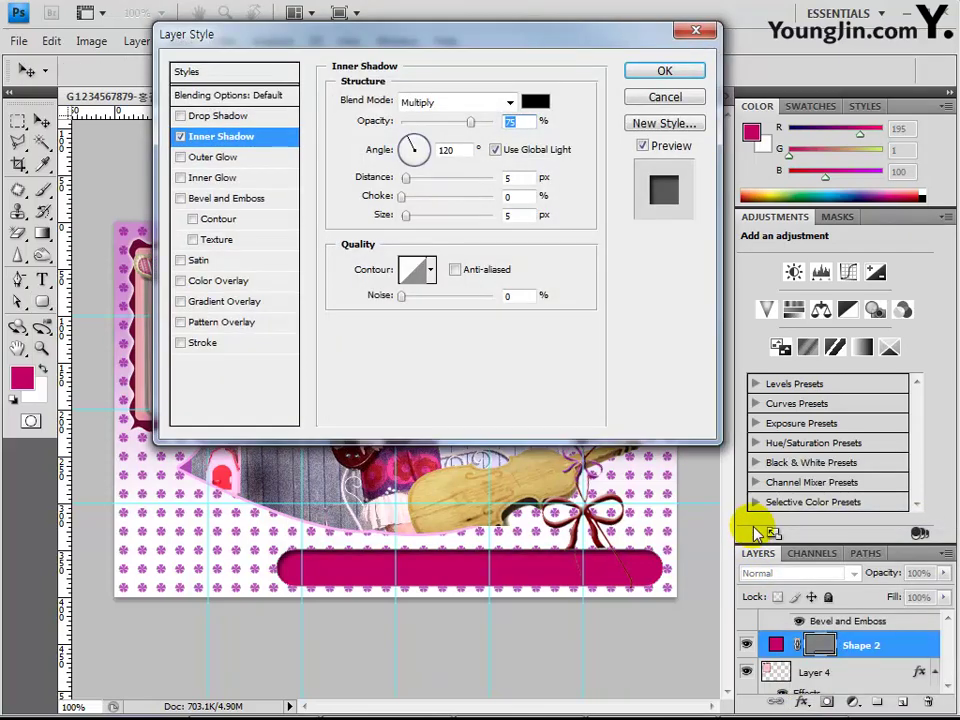
left_click(661, 71)
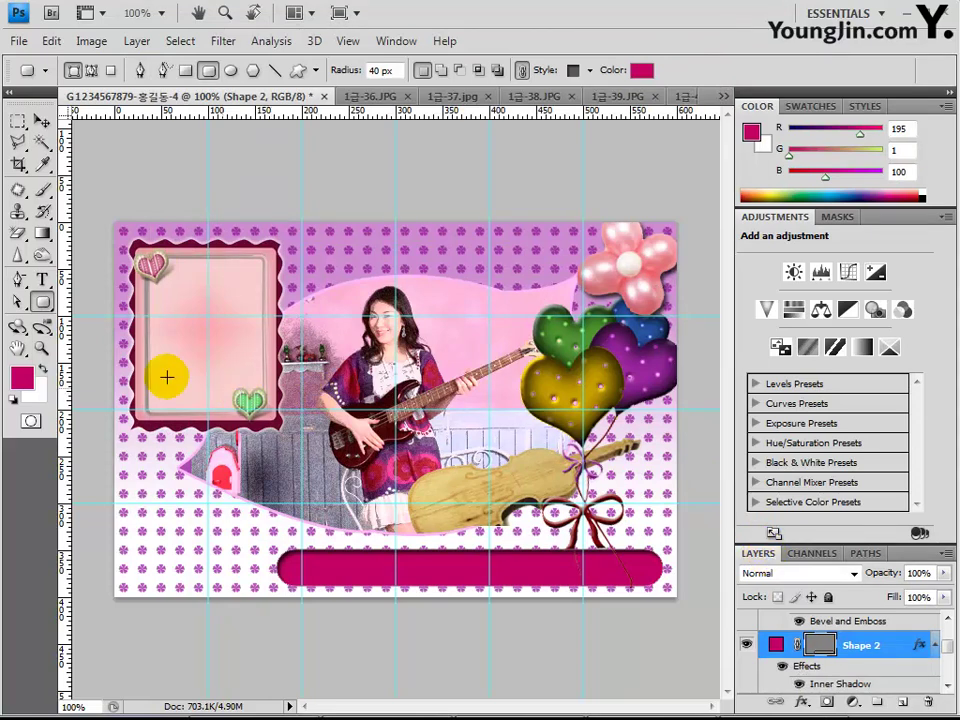
Draw a solid circle custom shape about 78 px wide in the composition's lower-left corner, beside the rounded bar.
right_click(42, 301)
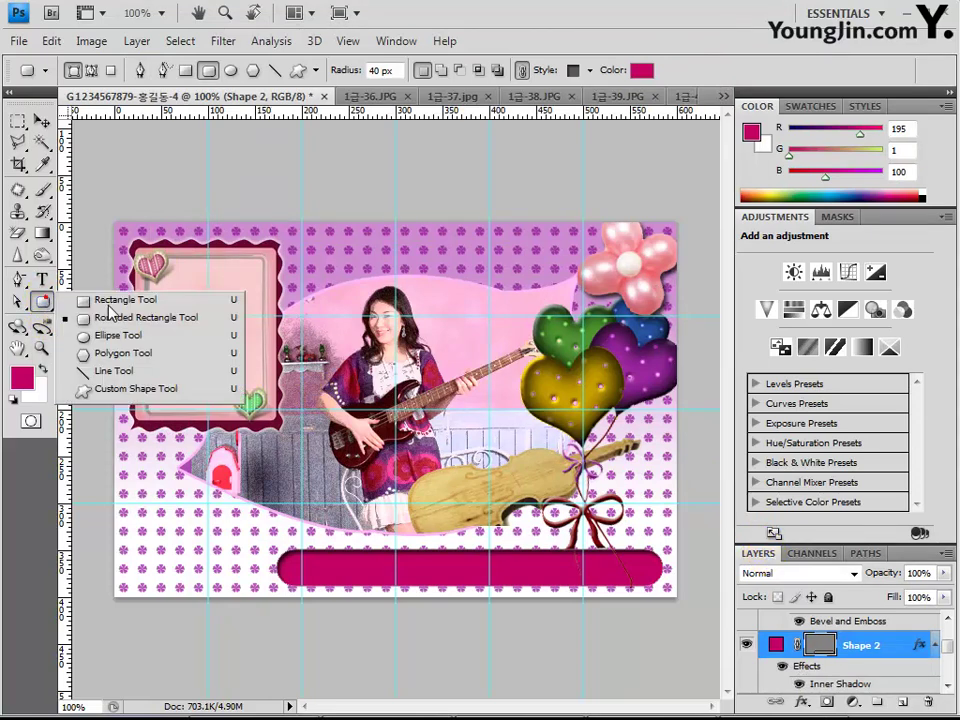
left_click(120, 390)
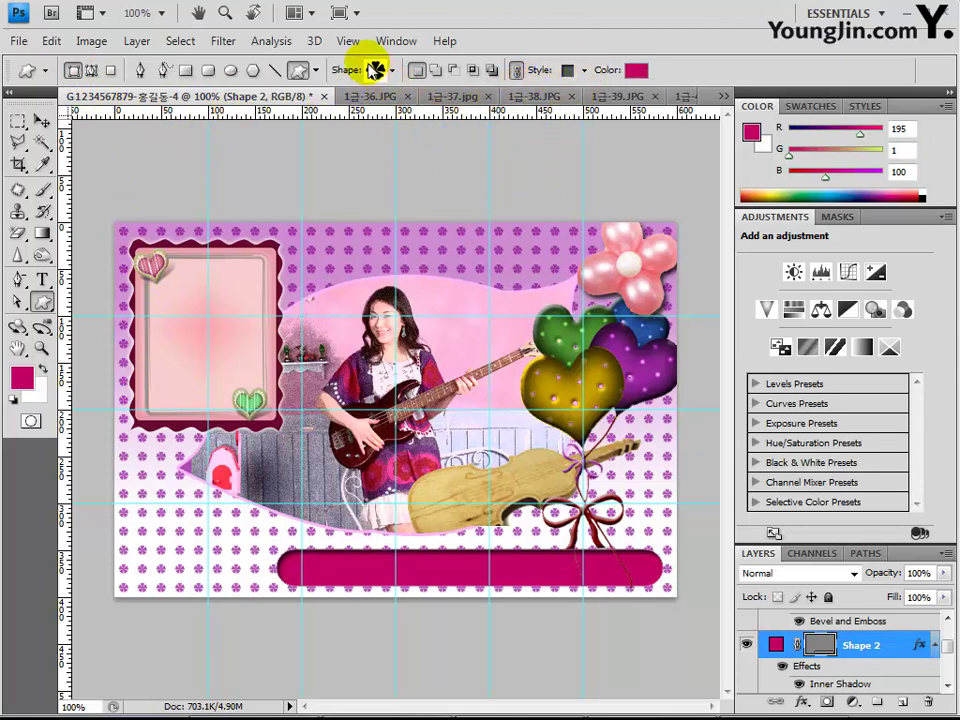
left_click(374, 72)
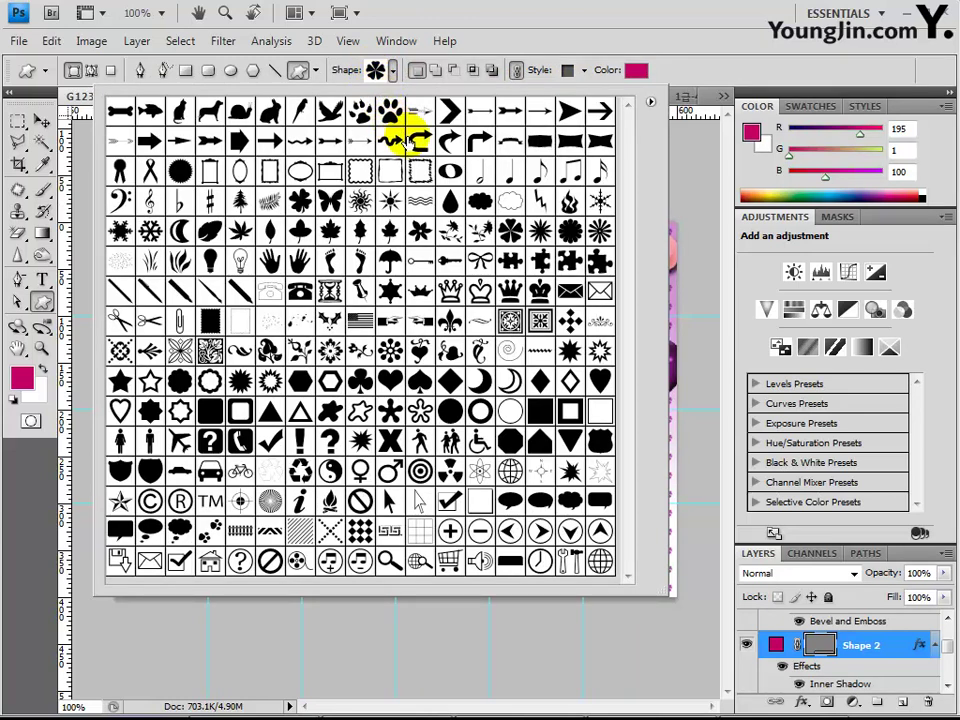
left_click(453, 416)
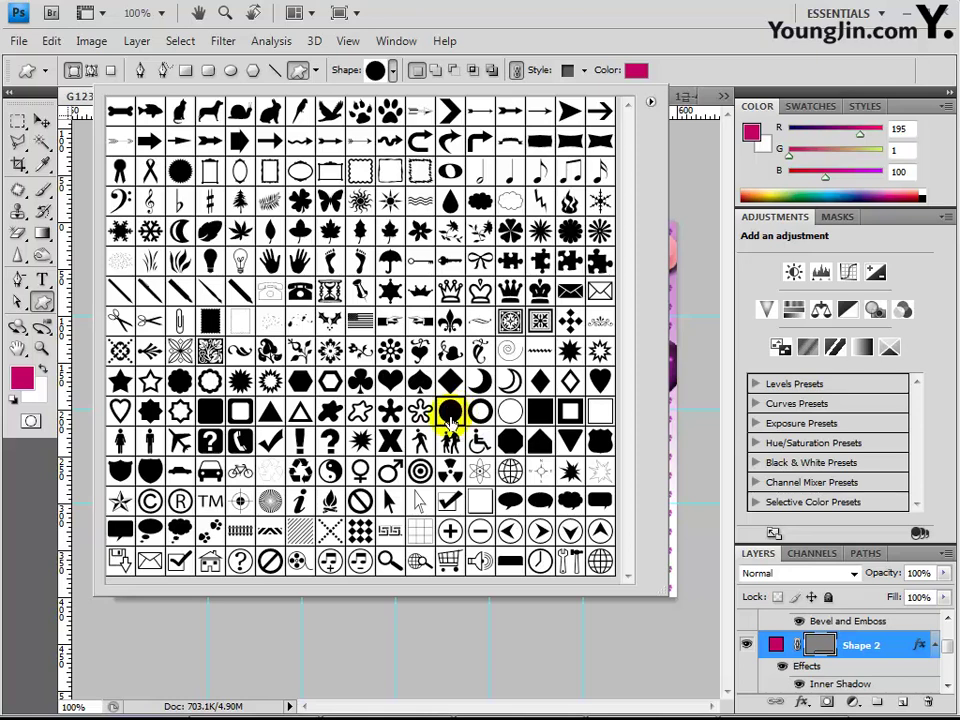
double_click(450, 420)
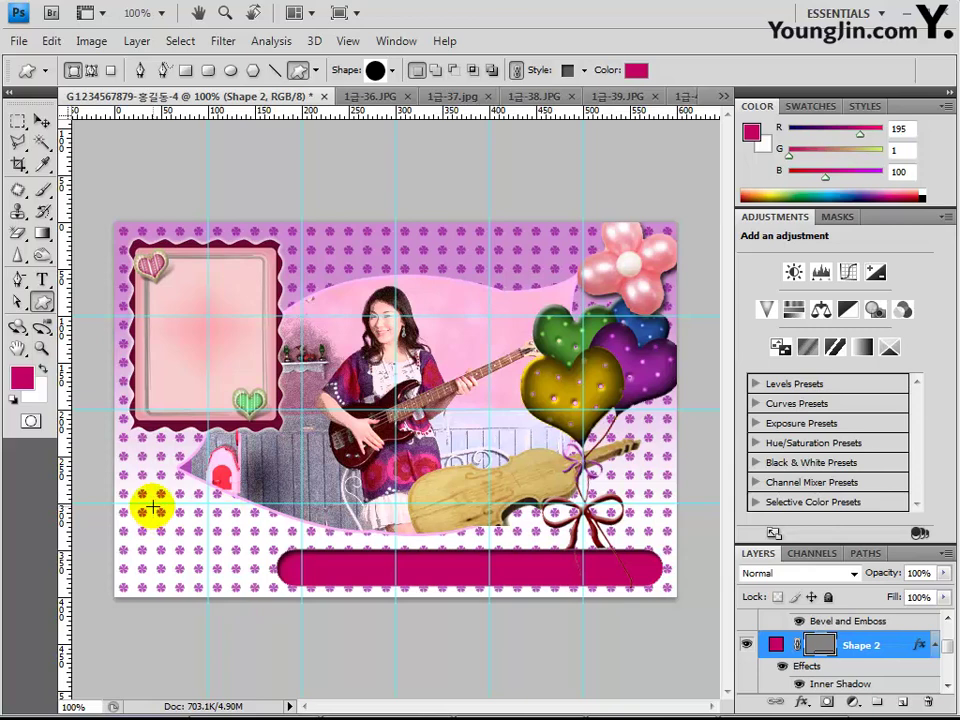
left_click_drag(150, 505, 226, 584)
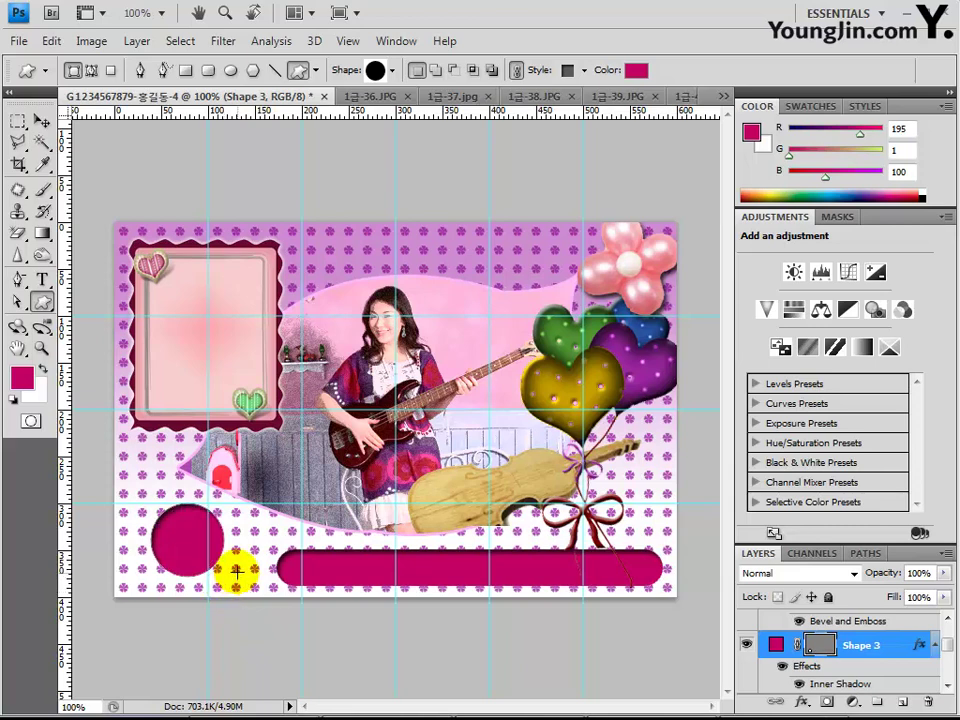
Remove the layer style from the circle's Shape 3 layer and set its colour to #8a218f.
left_click(584, 70)
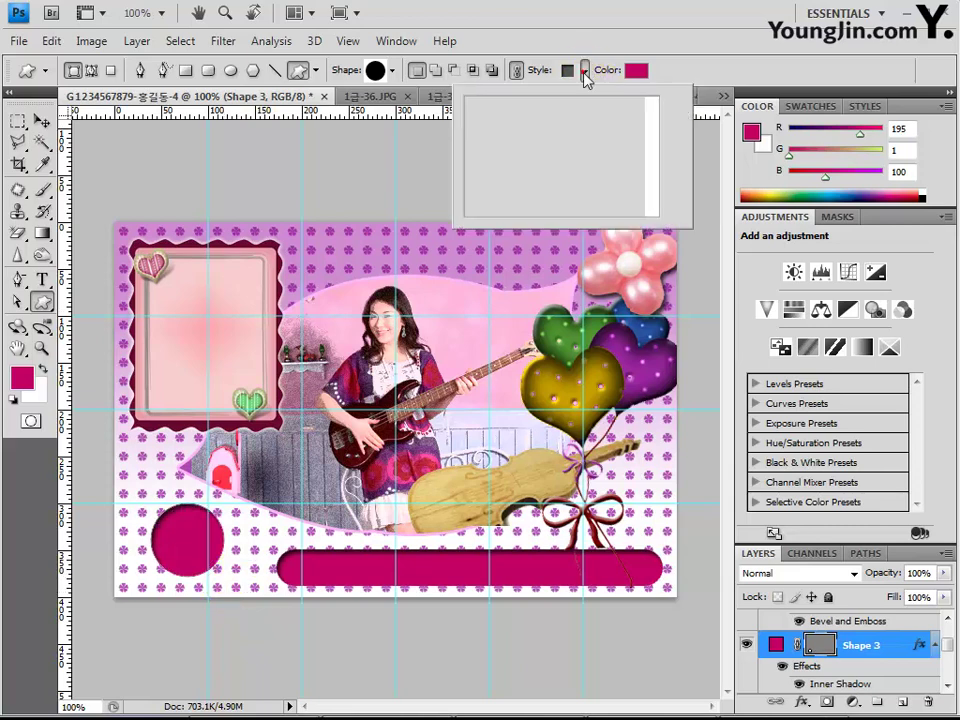
left_click(480, 110)
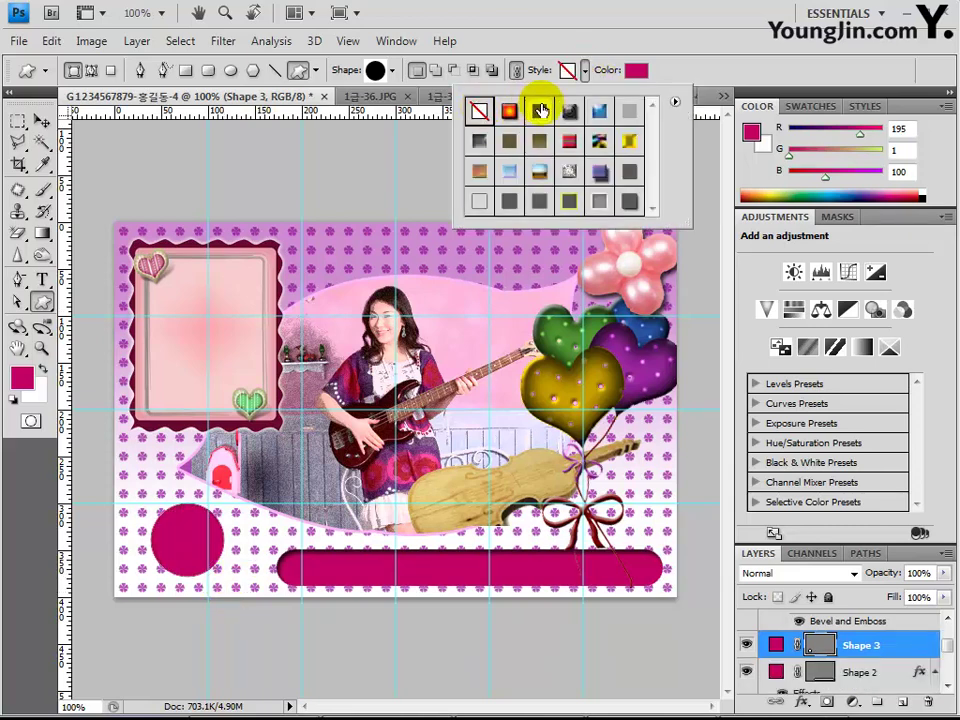
key("i")
left_click(636, 70)
left_click(686, 466)
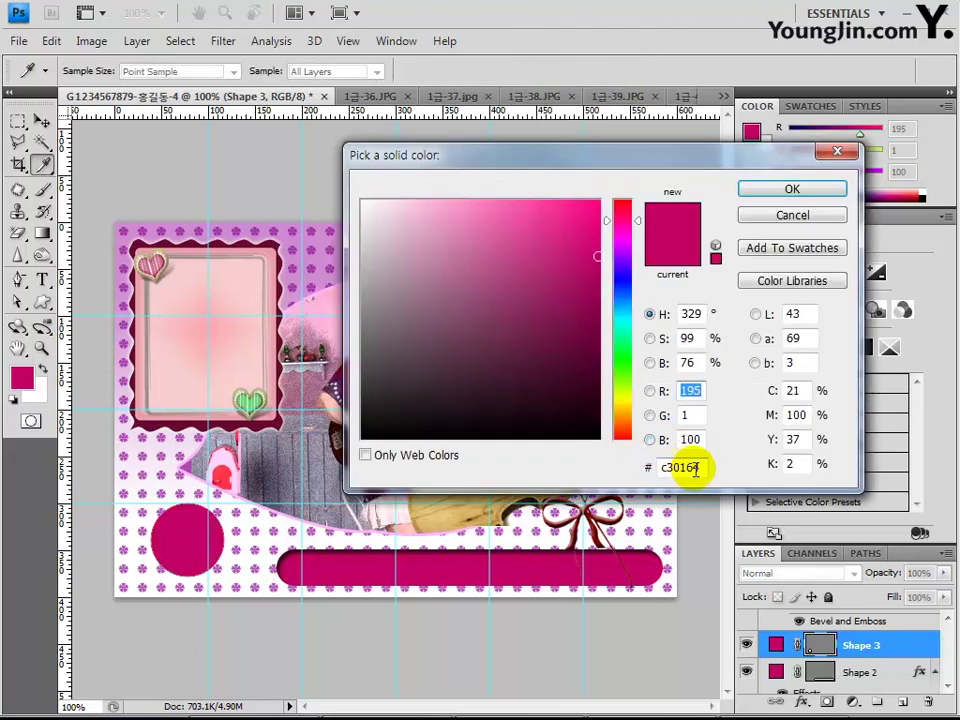
left_click(538, 464)
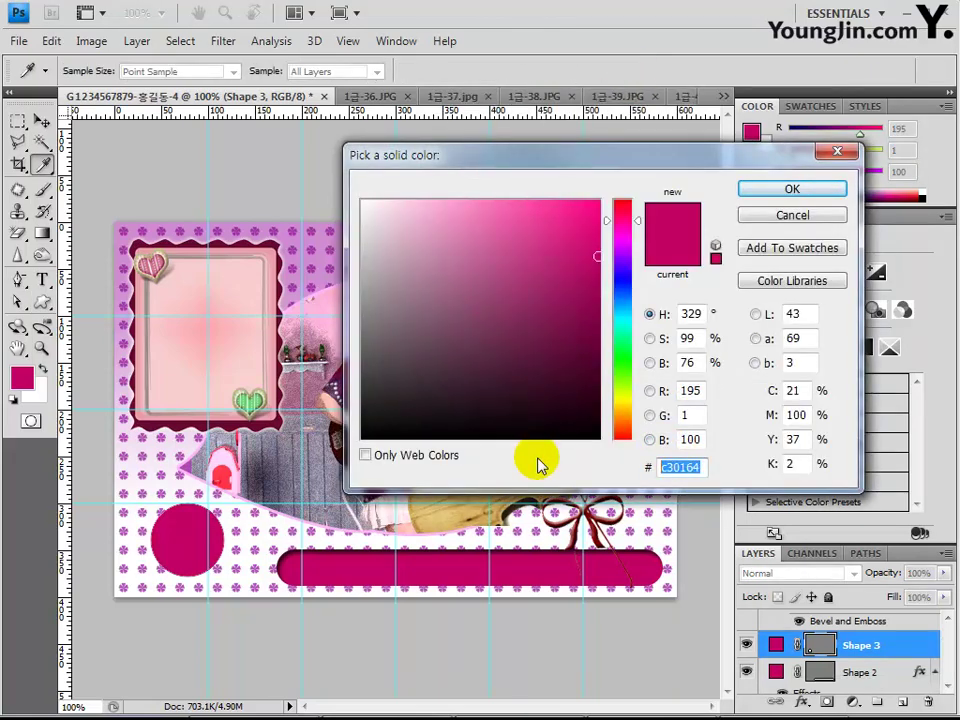
type("8a")
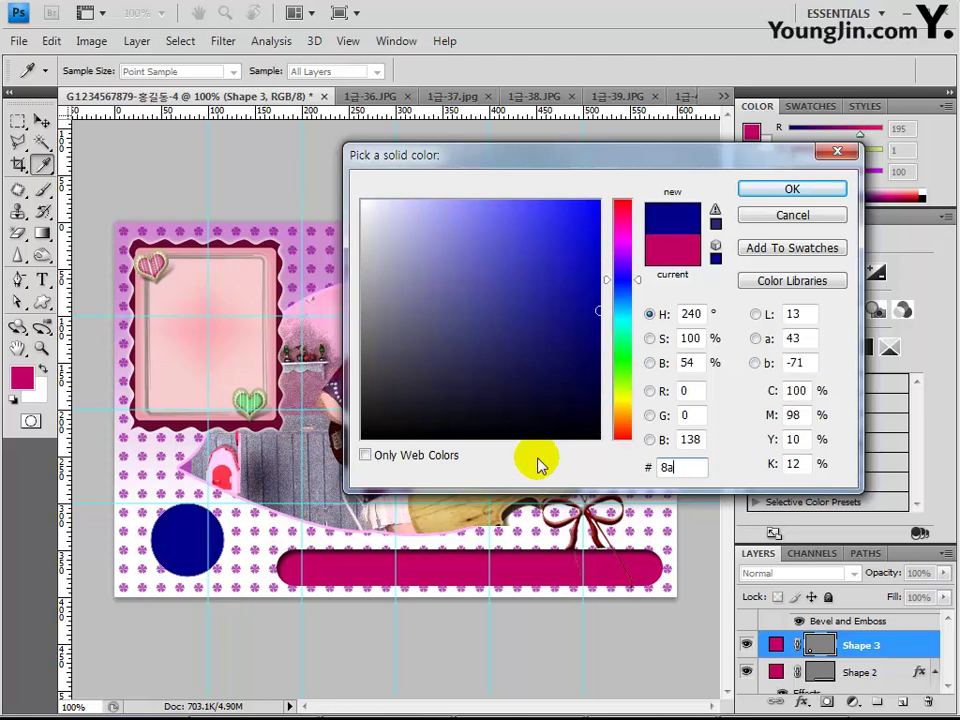
type("218f")
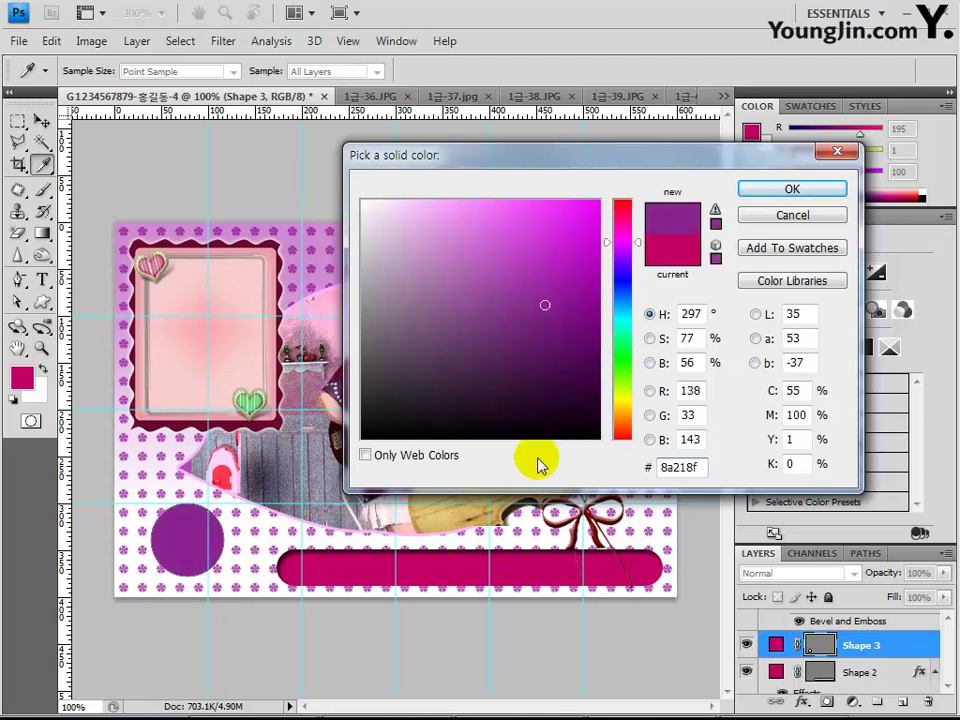
key("Return")
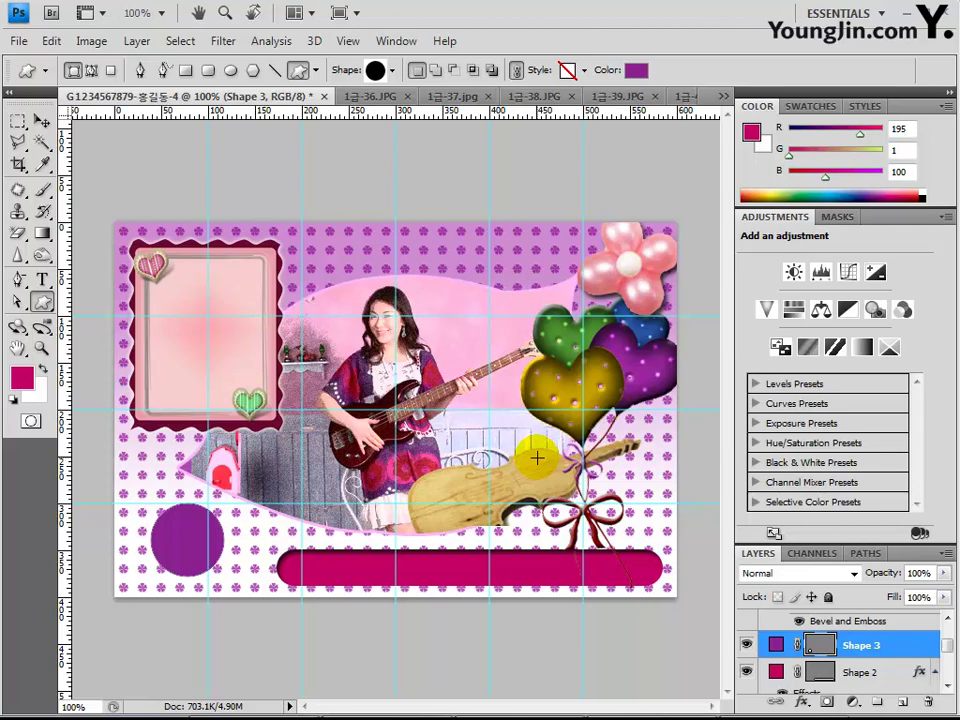
Draw three eighth-note custom shapes in #cc20d4 around the right edge of the heart frame, each on its own shape layer.
left_click(376, 74)
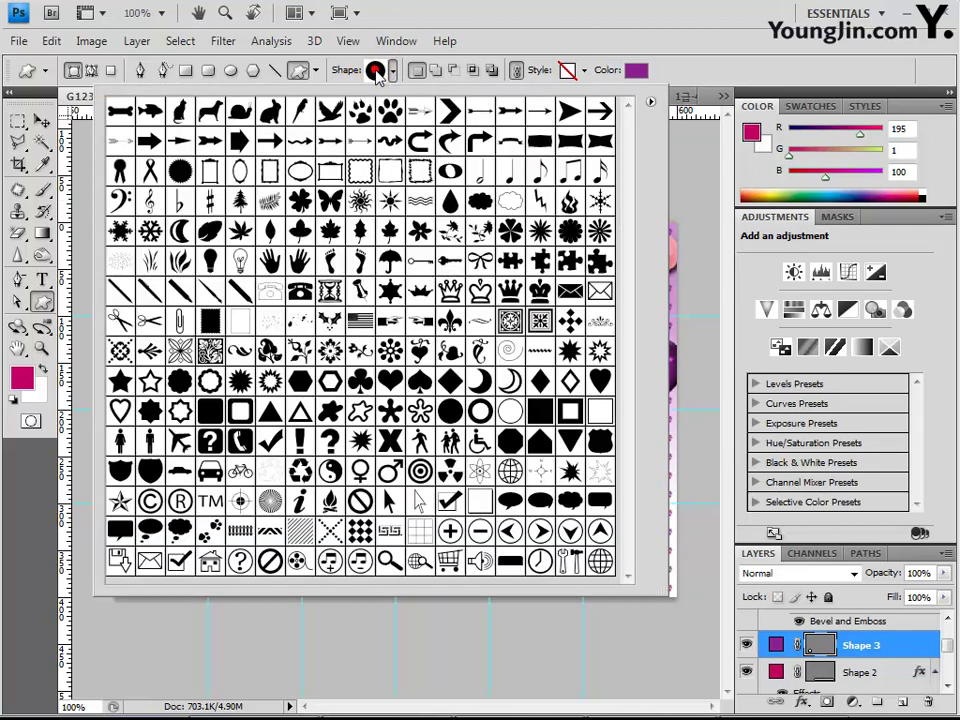
double_click(541, 178)
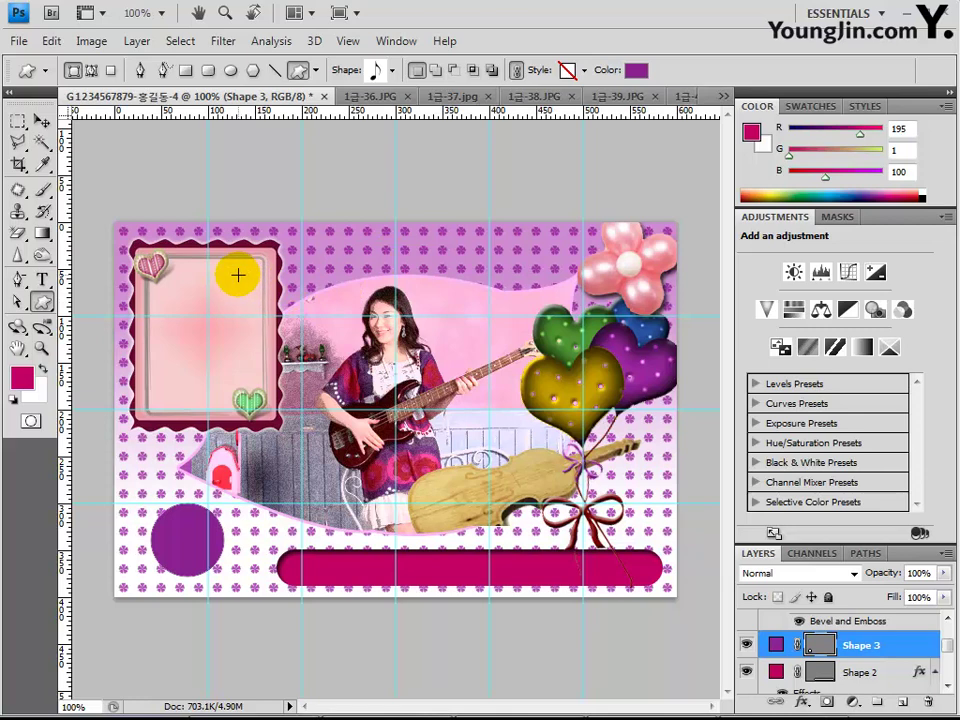
left_click_drag(238, 274, 258, 316)
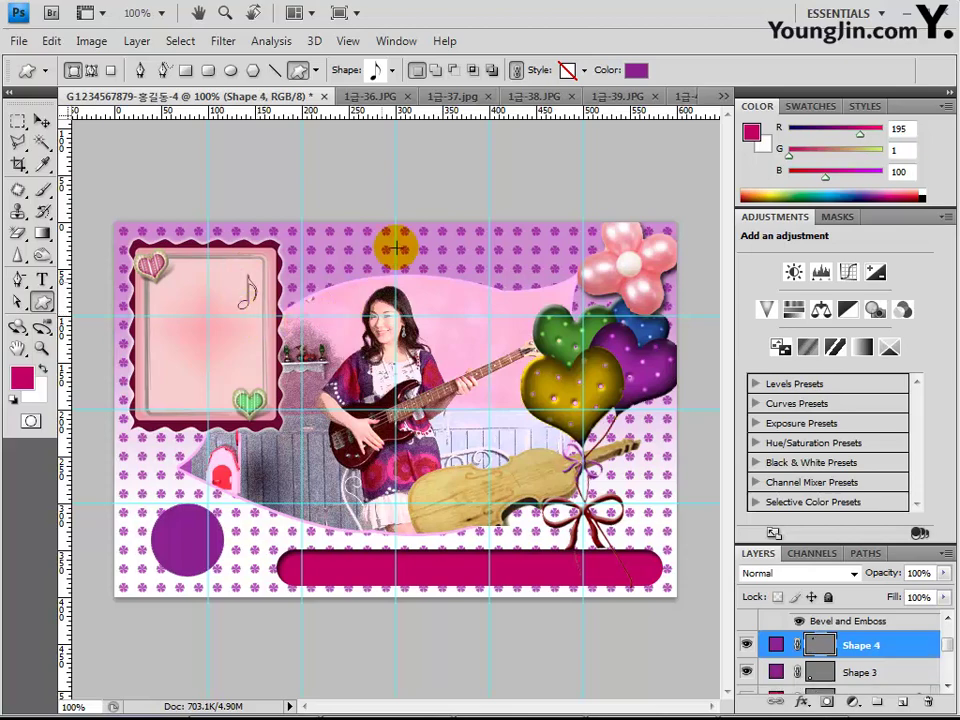
left_click(636, 70)
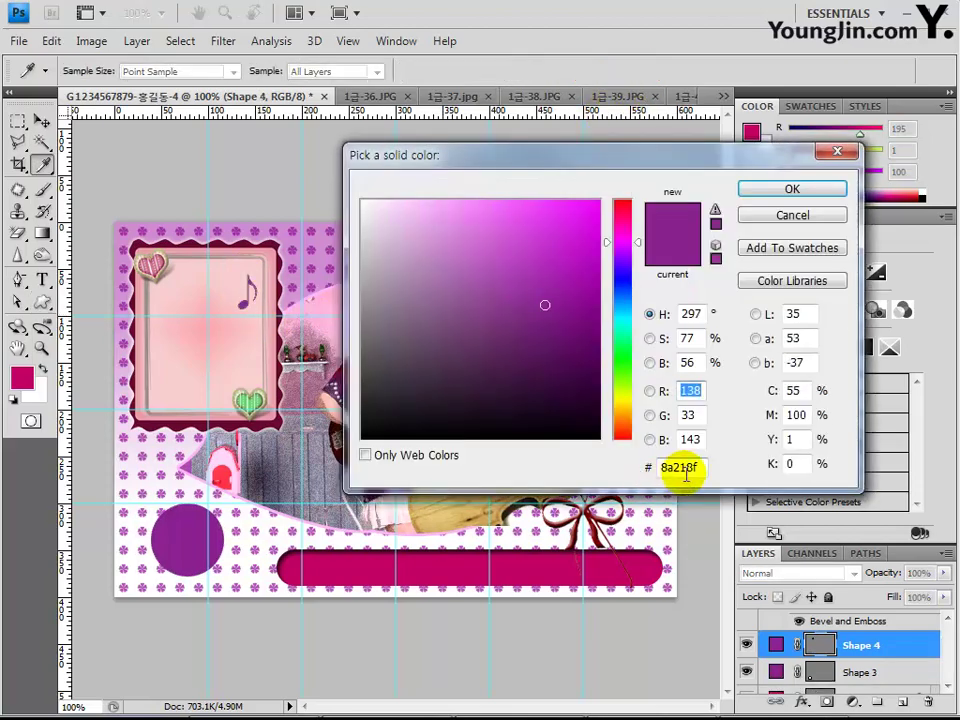
left_click(680, 467)
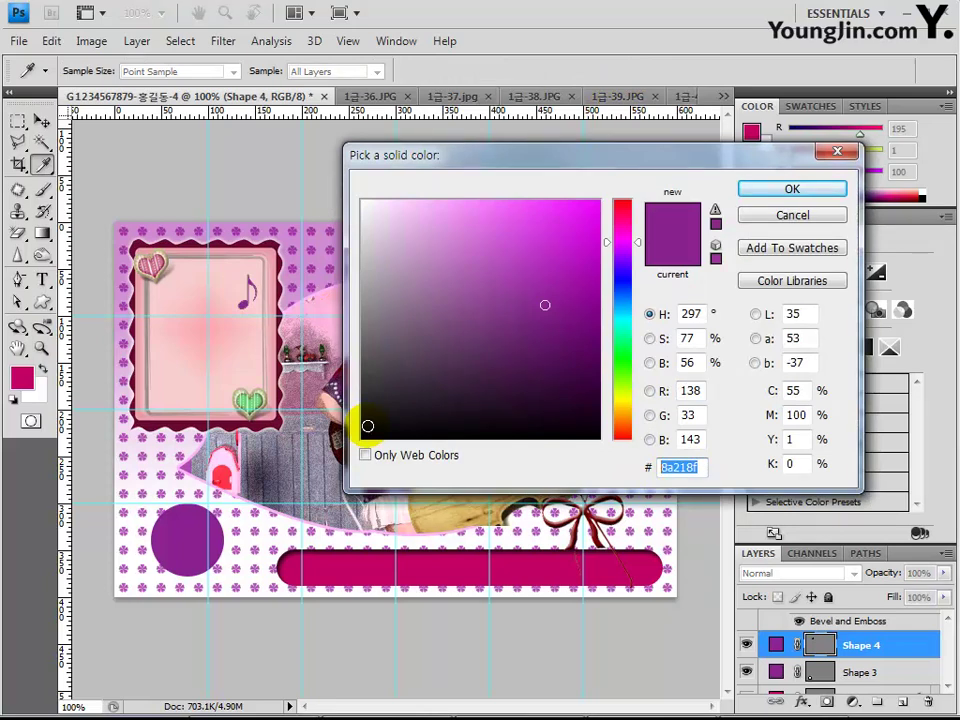
type("cc20d4")
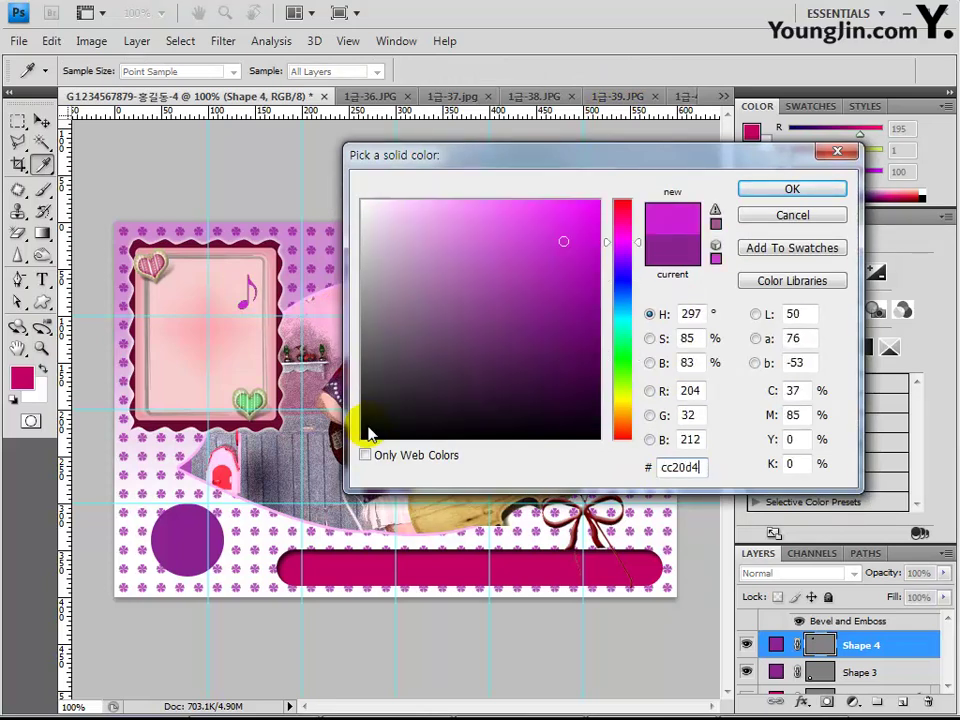
key("Return")
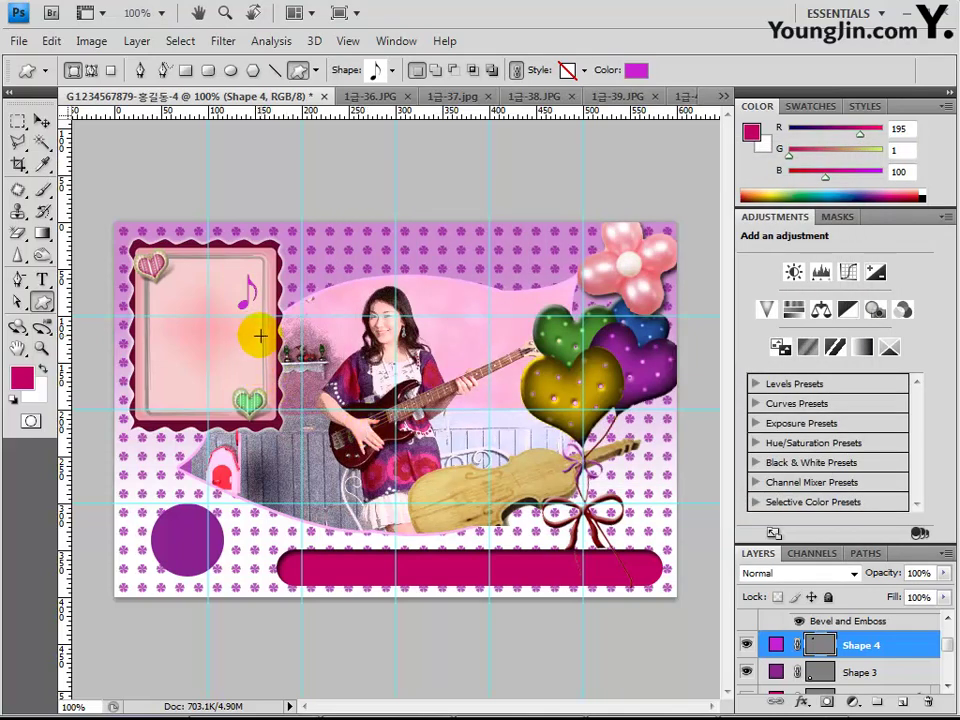
left_click_drag(257, 321, 265, 392)
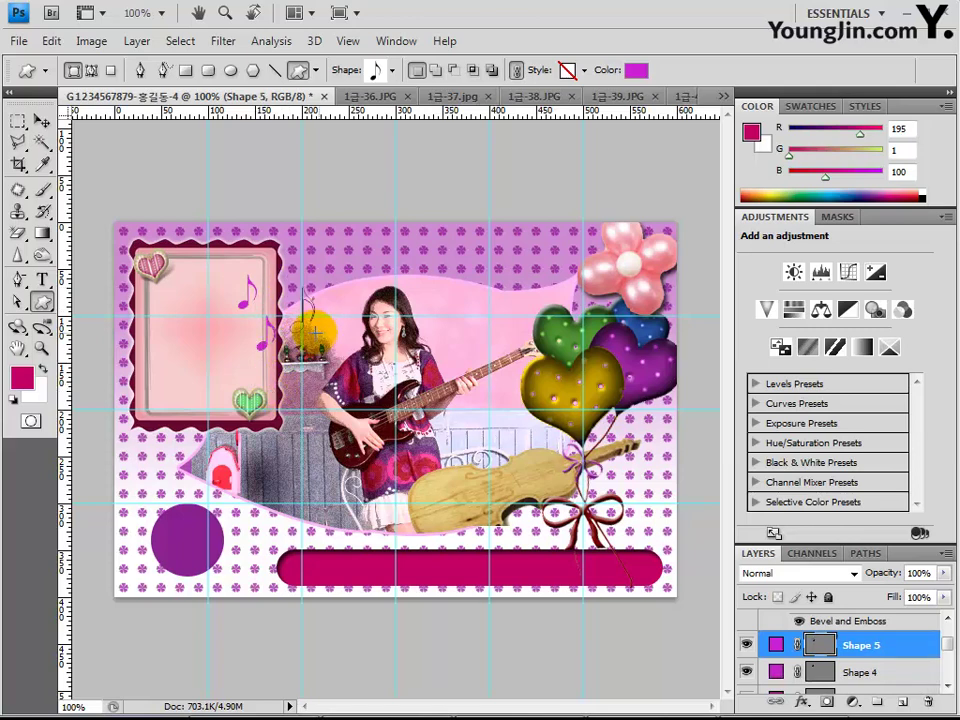
left_click_drag(288, 288, 310, 331)
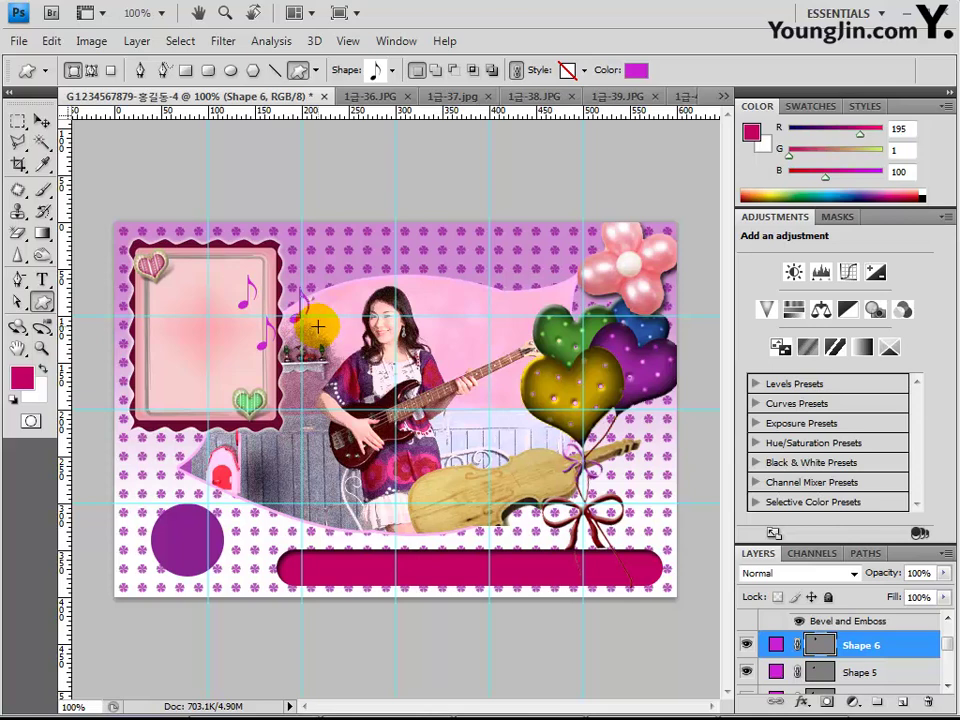
Set the Type tool to the 돋움 font at 15 pt with white (#ffffff) text colour.
left_click(41, 279)
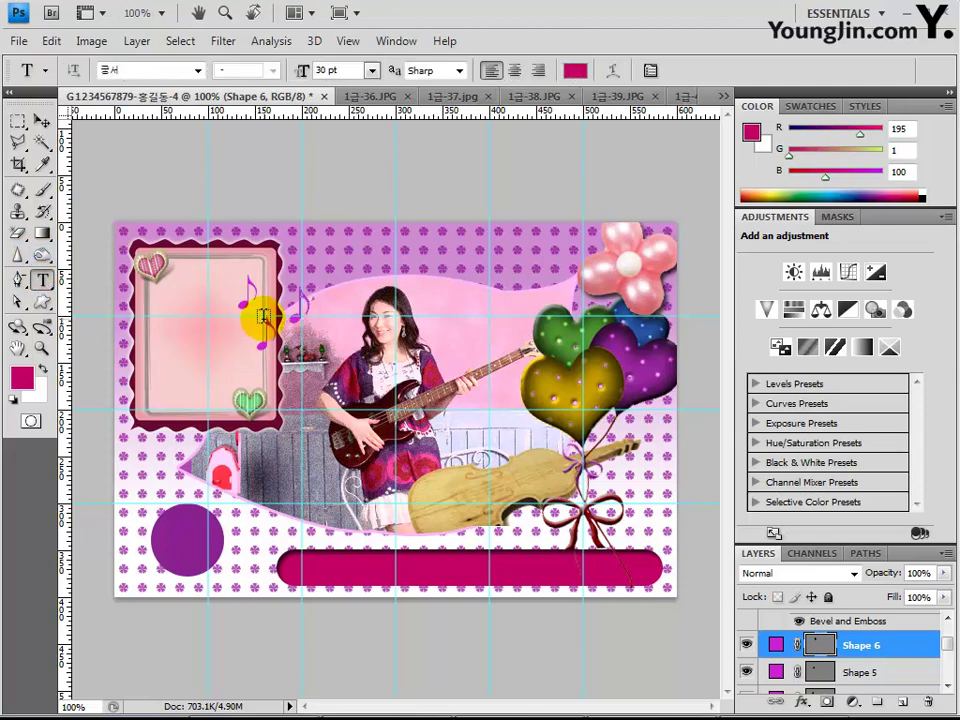
left_click(198, 70)
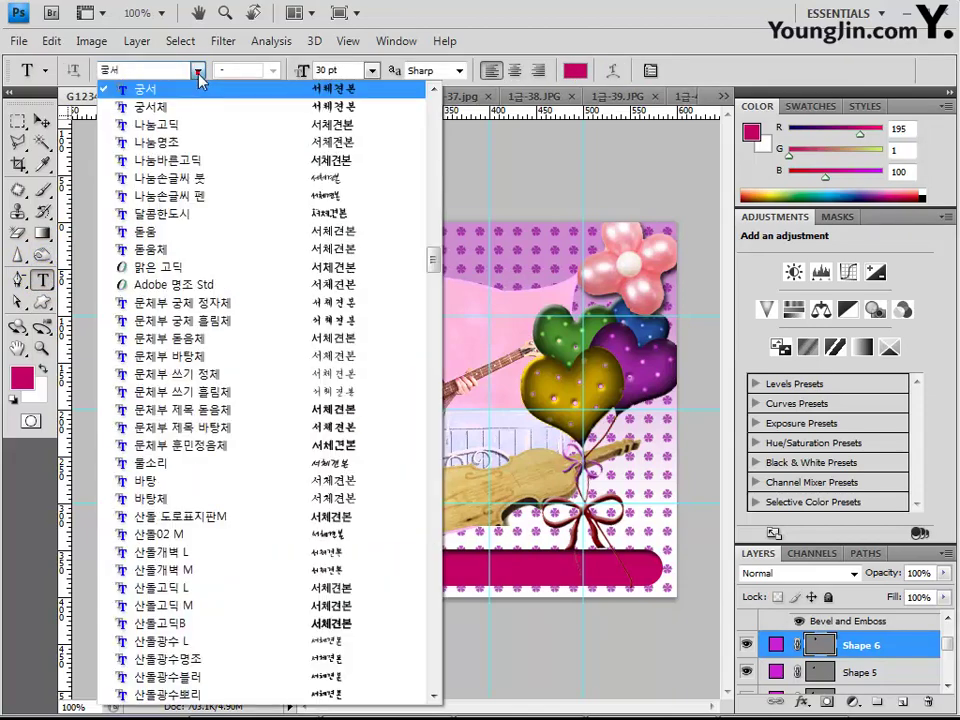
left_click(186, 236)
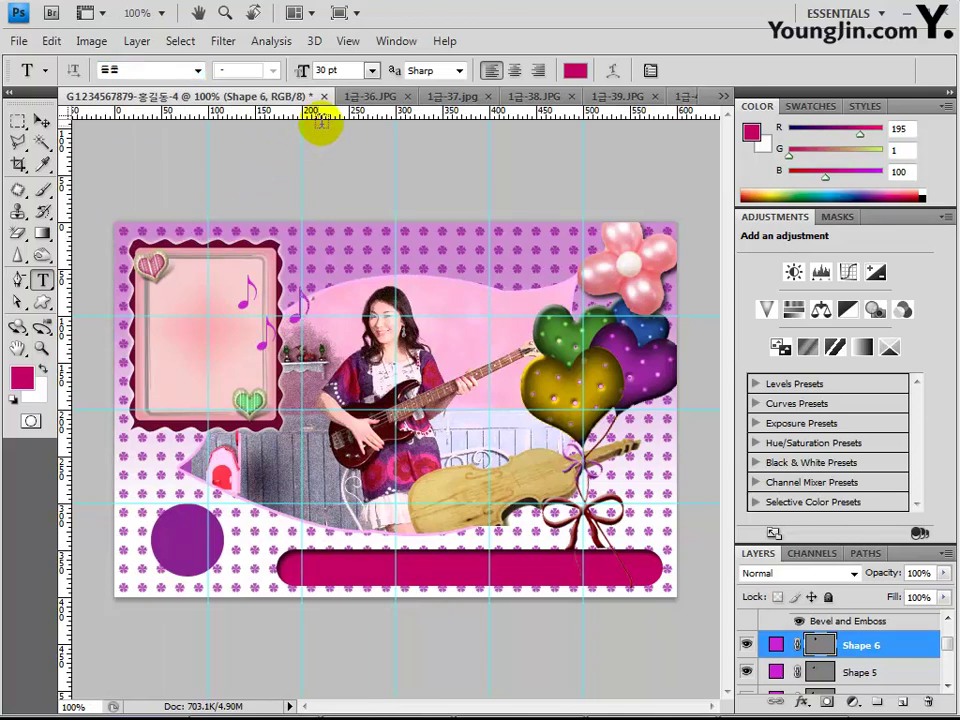
left_click(326, 69)
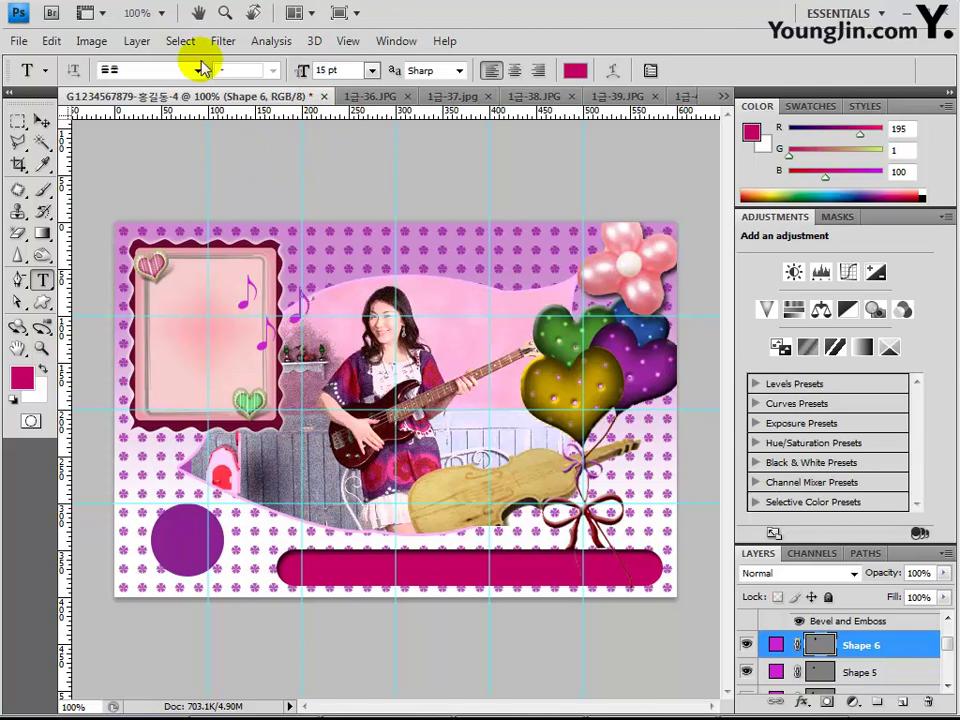
left_click(574, 70)
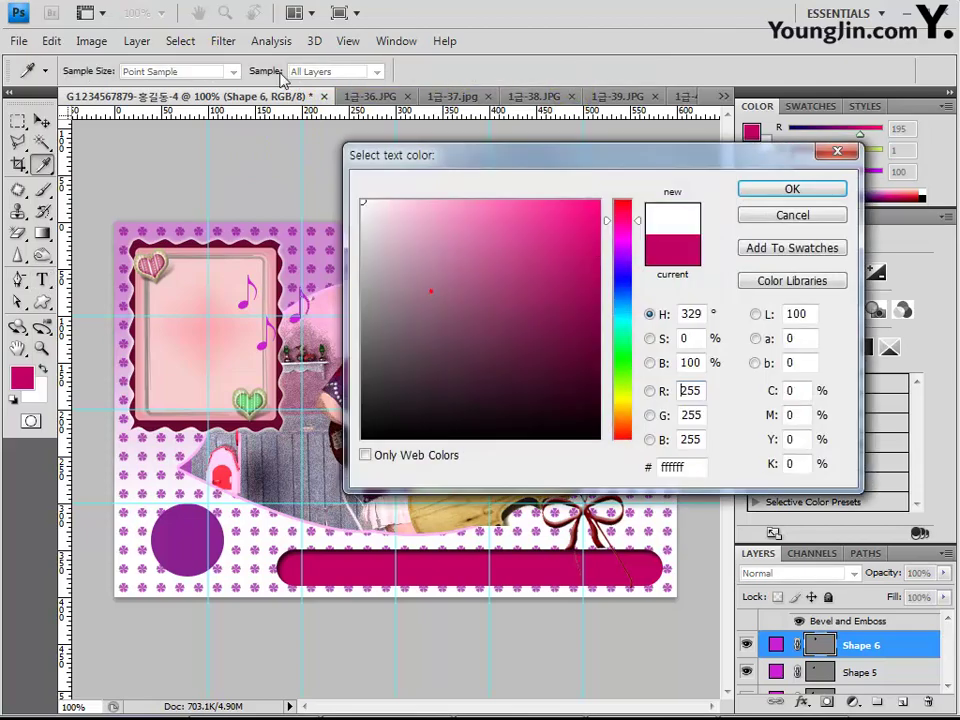
left_click(792, 189)
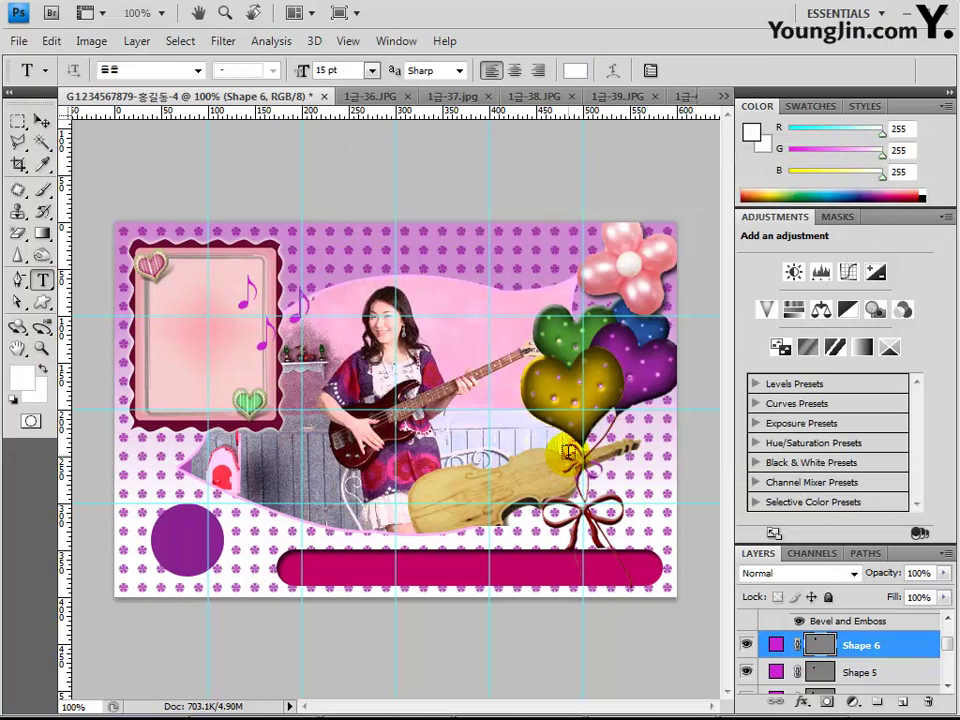
Add the menu text "음악학원소개 | 공지사항 | 학원문의 | 이벤트" inside the magenta rounded bar.
left_click(306, 572)
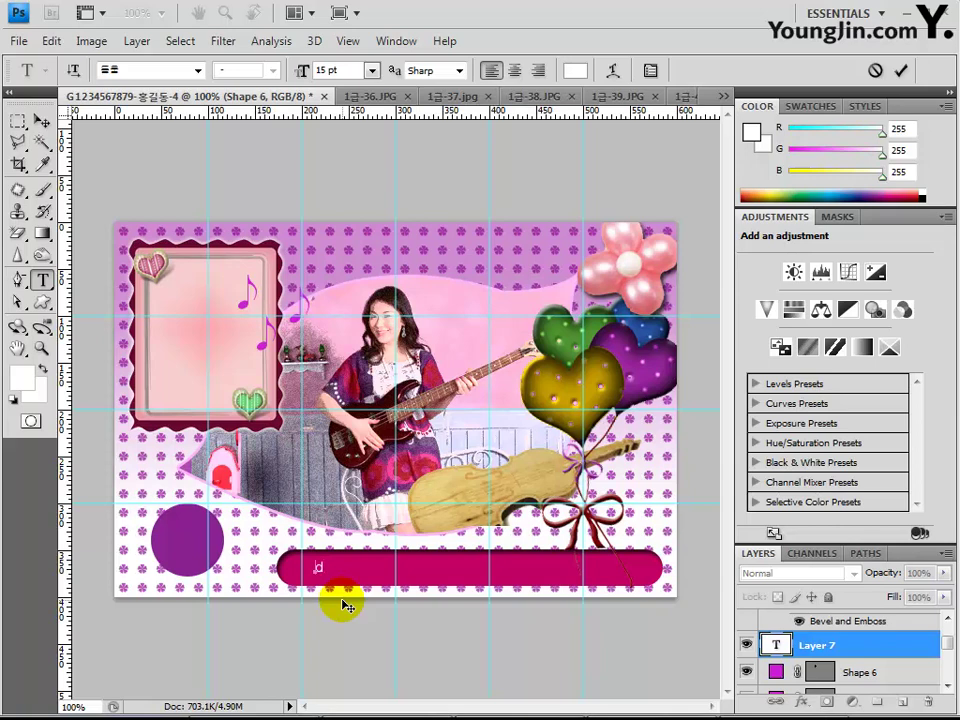
type("음악")
type("학원소개 | 공지사항 | 학원문의 | 이벤트")
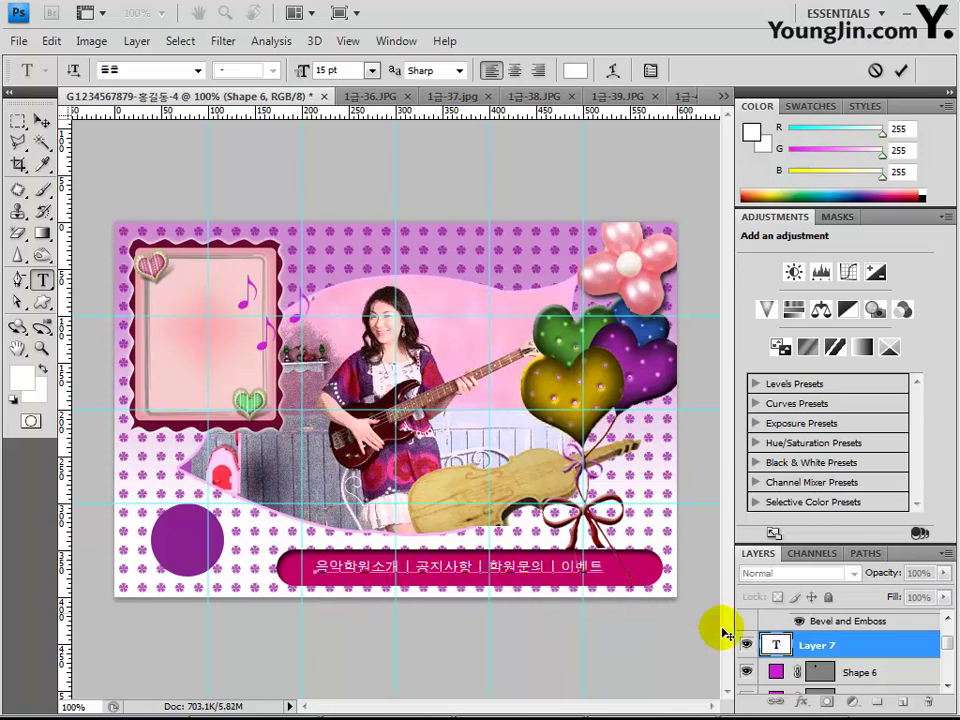
left_click(816, 644)
left_click(826, 650)
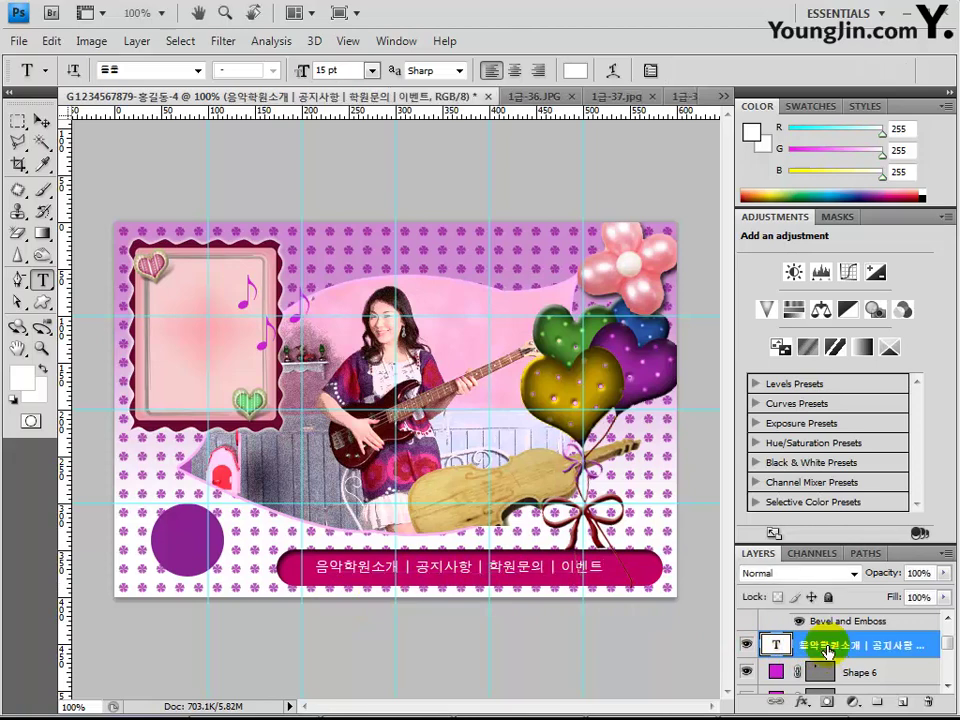
Nudge the menu text slightly right and down so it sits centred in the rounded bar.
key("ctrl+Right")
key("ctrl+Right")
key("ctrl+Right")
key("ctrl+Right")
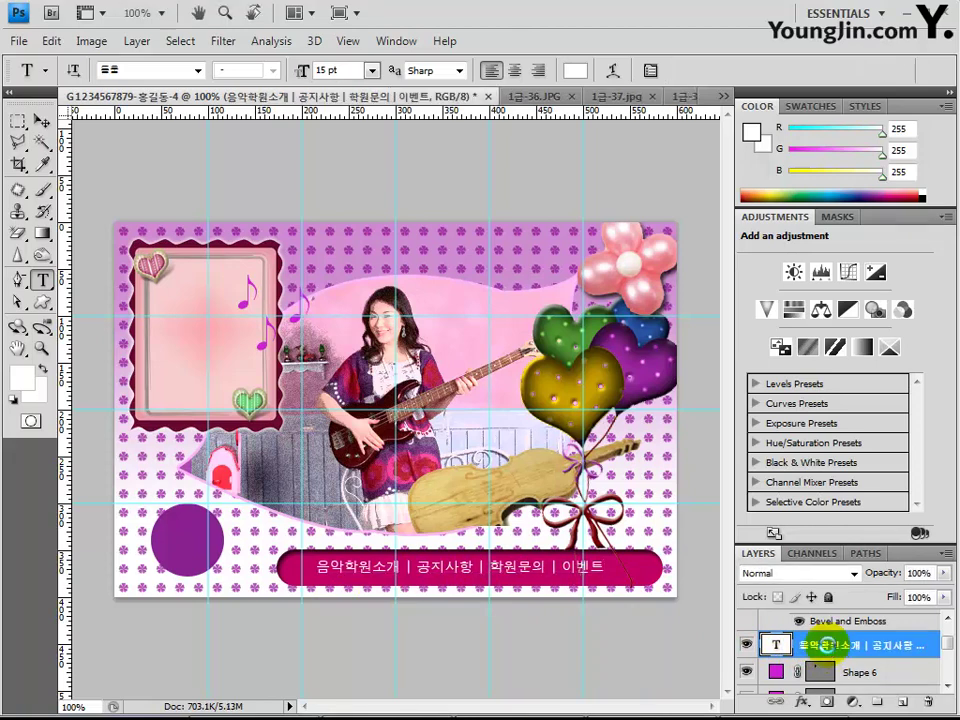
key("ctrl+Right")
key("ctrl+Right")
key("ctrl+Right")
key("ctrl+Right")
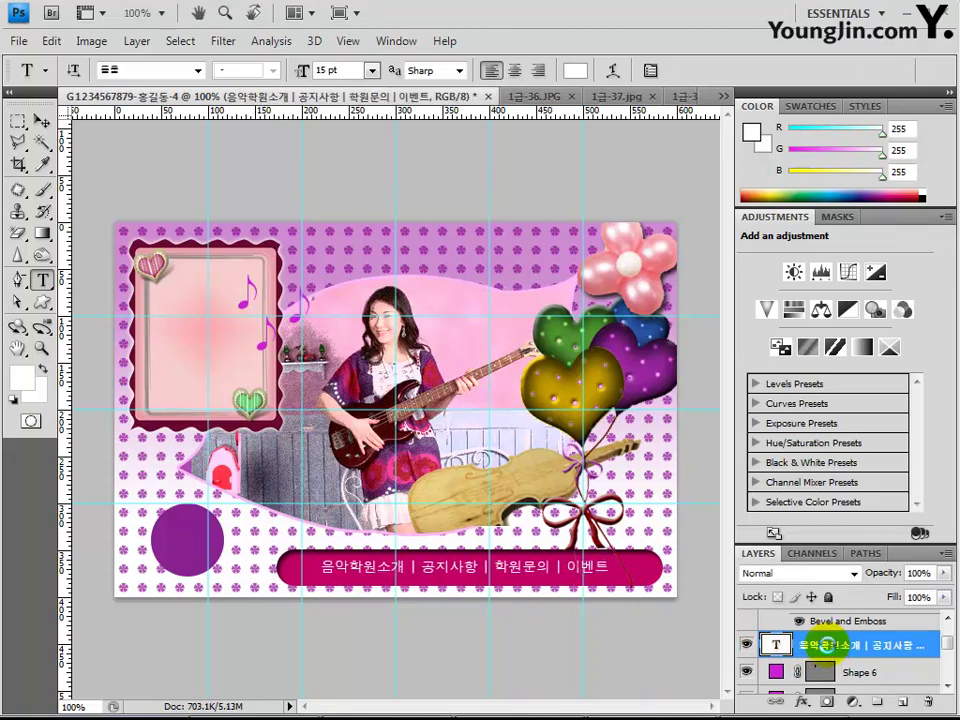
key("ctrl+Right")
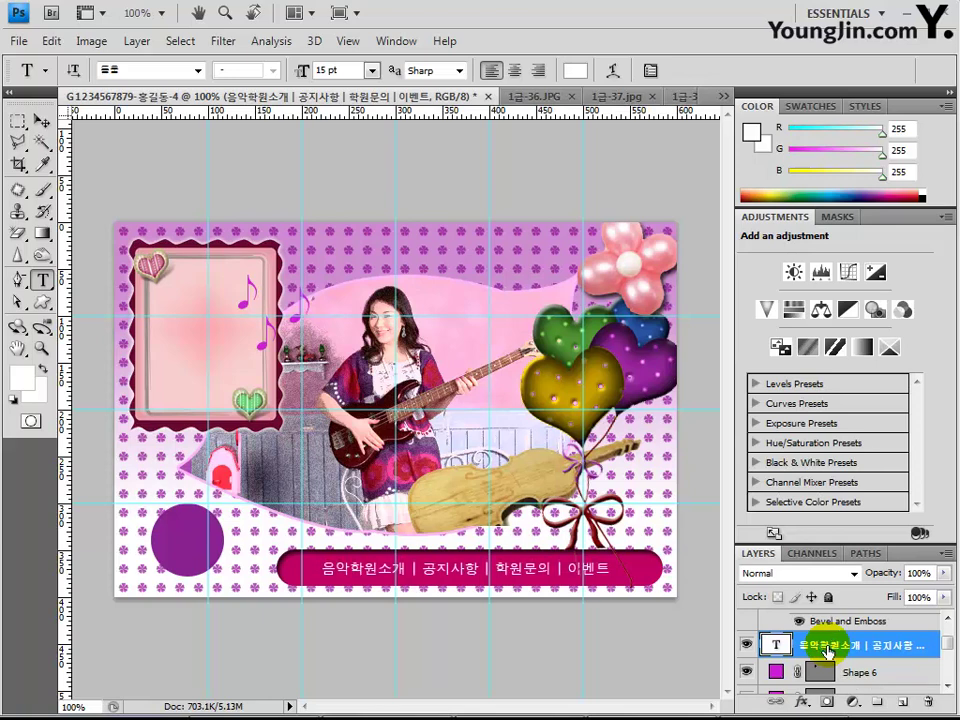
key("ctrl+Right")
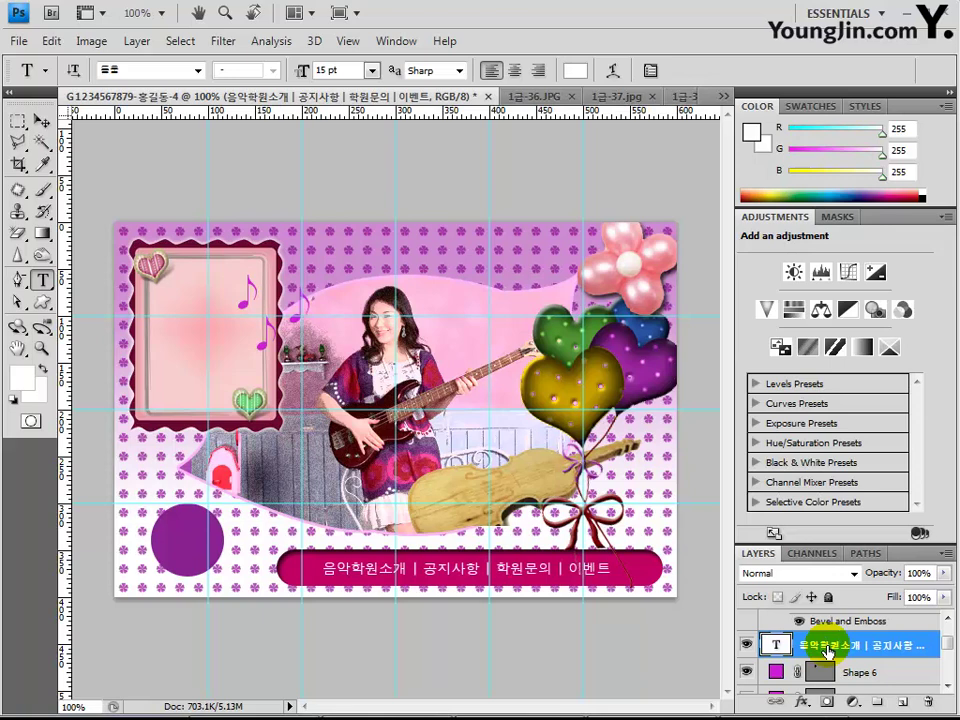
Give the menu text layer a Stroke layer style with a size of 2 px.
left_click(802, 703)
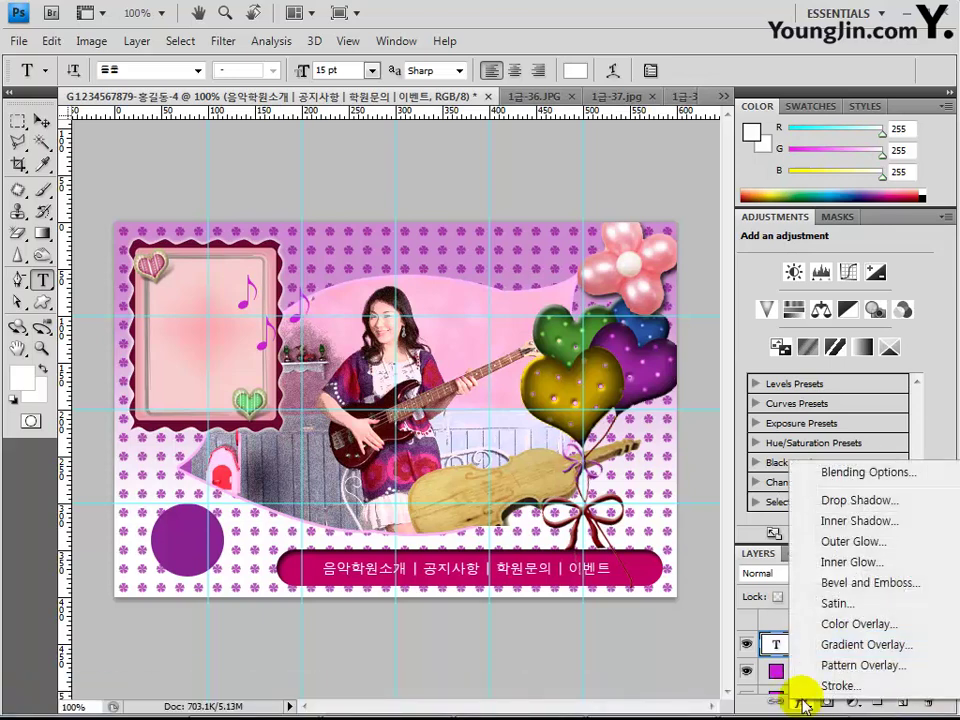
left_click(823, 686)
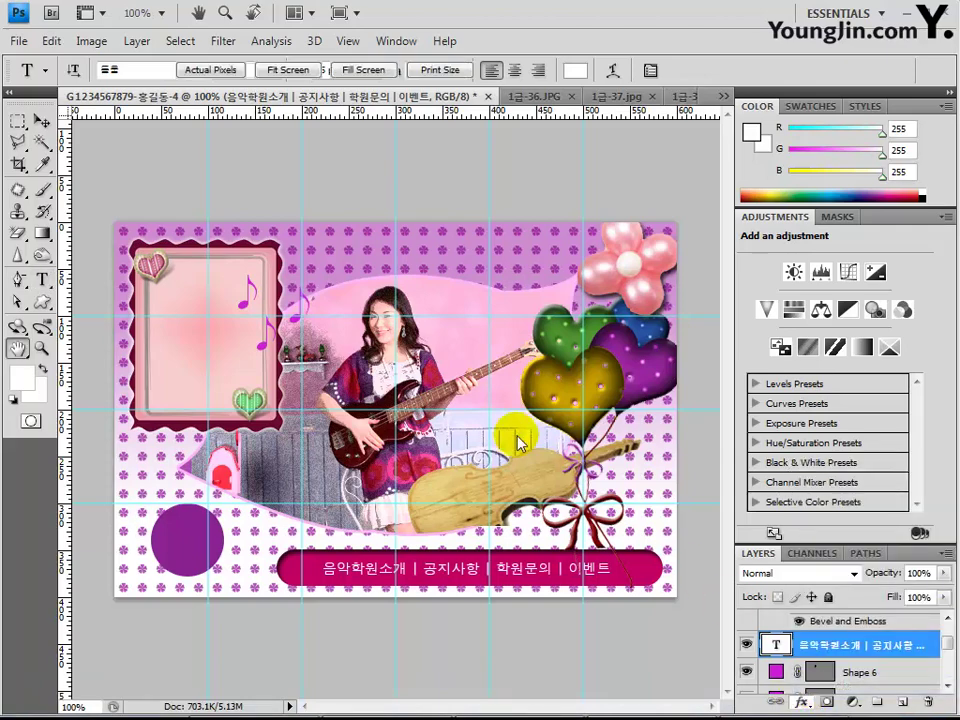
type("2")
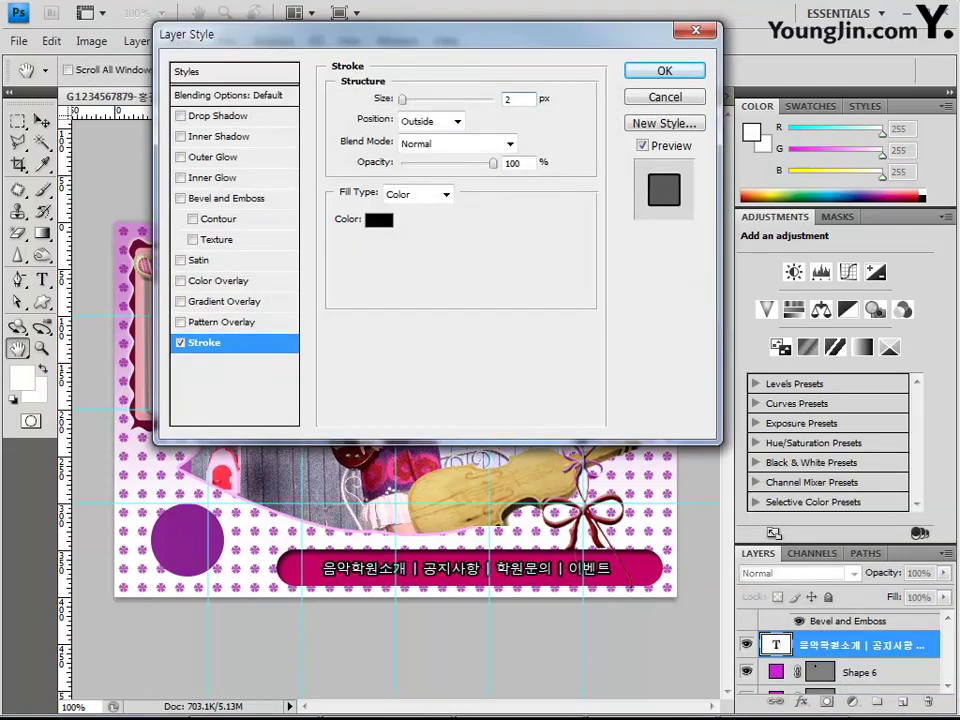
Set the menu text's stroke colour to #8a0047 and apply the layer style.
left_click(379, 219)
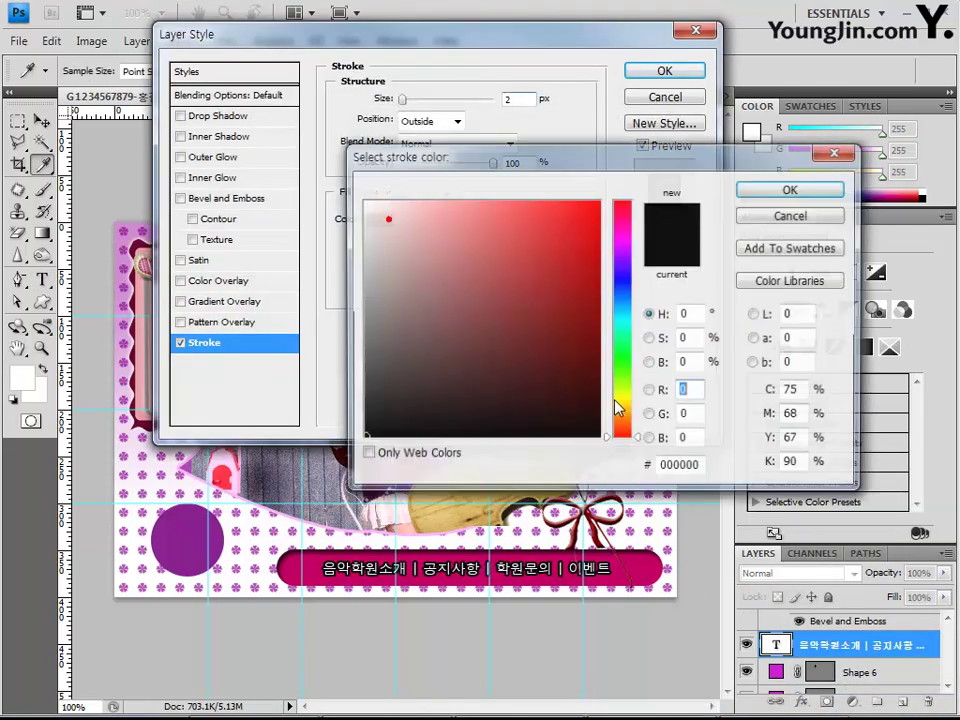
left_click_drag(683, 467, 395, 470)
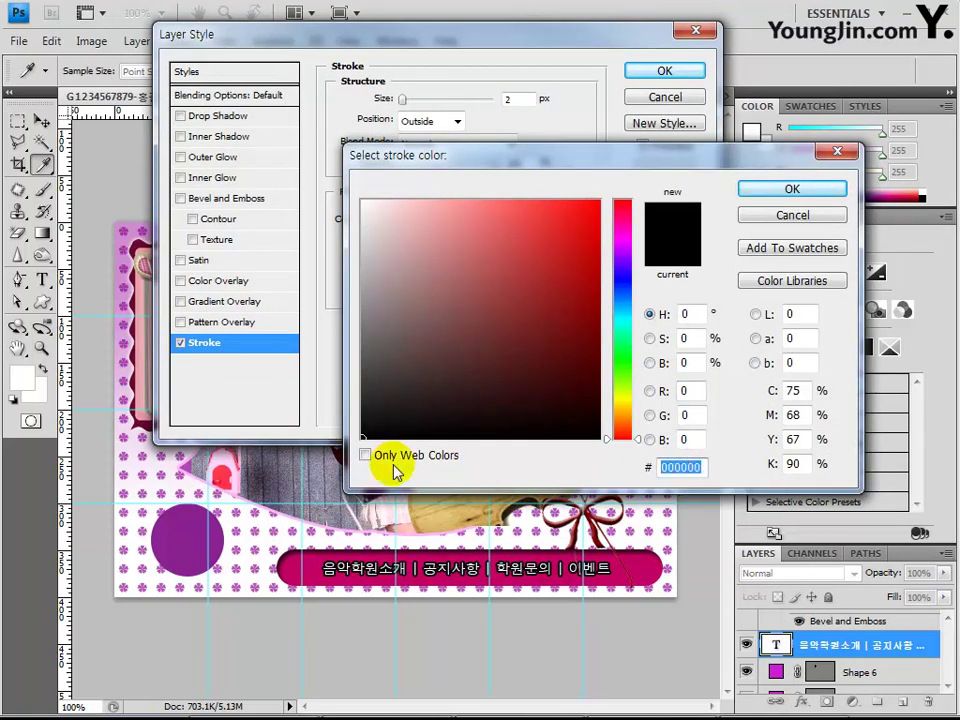
type("8")
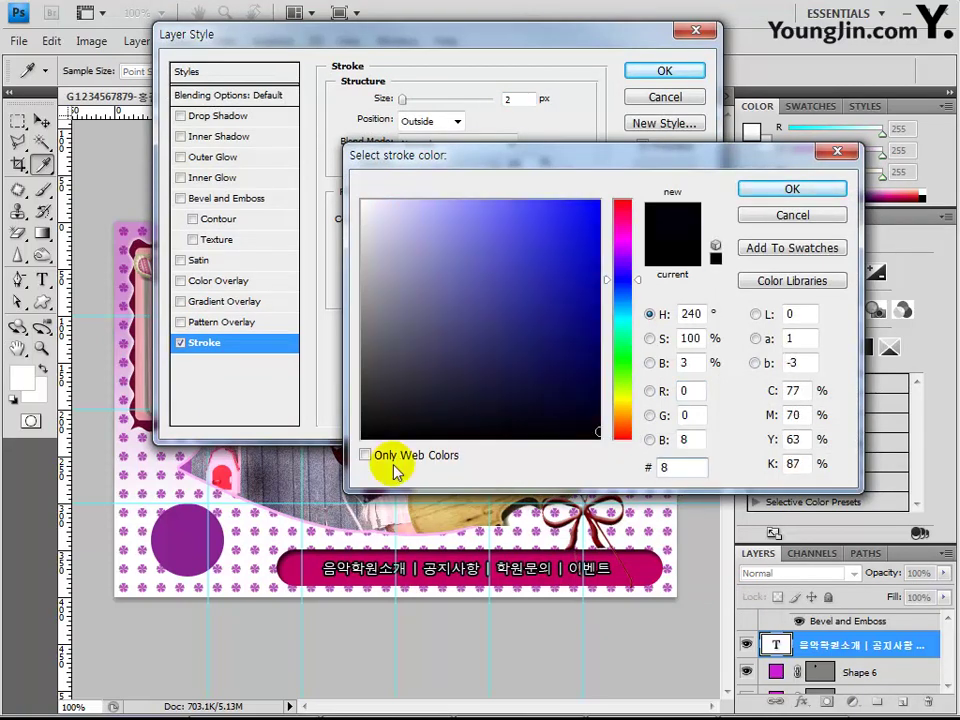
type("a")
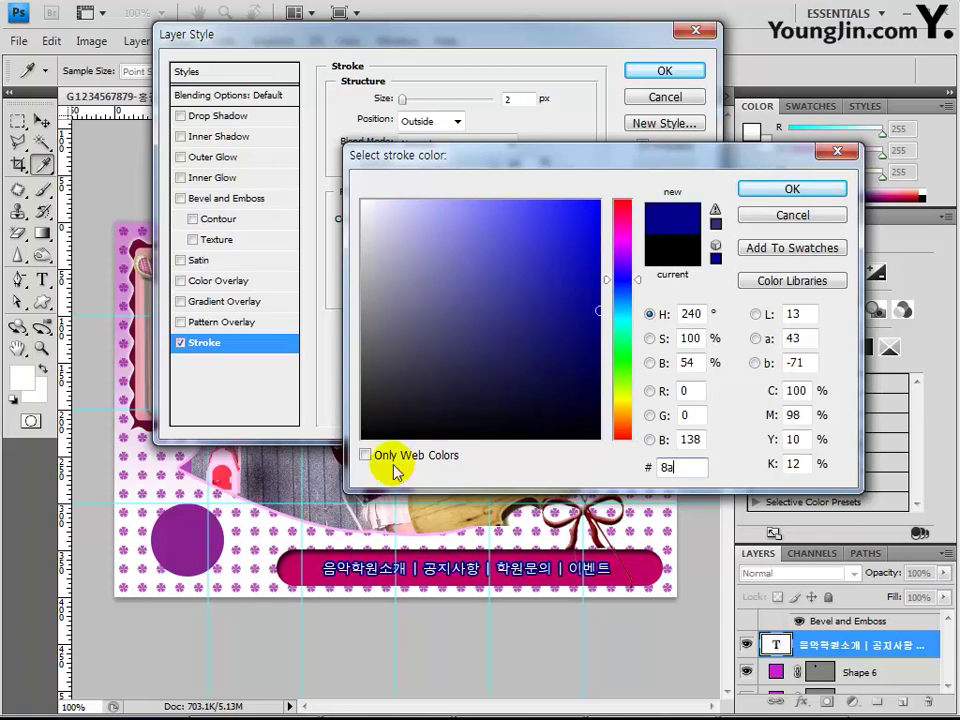
type("047")
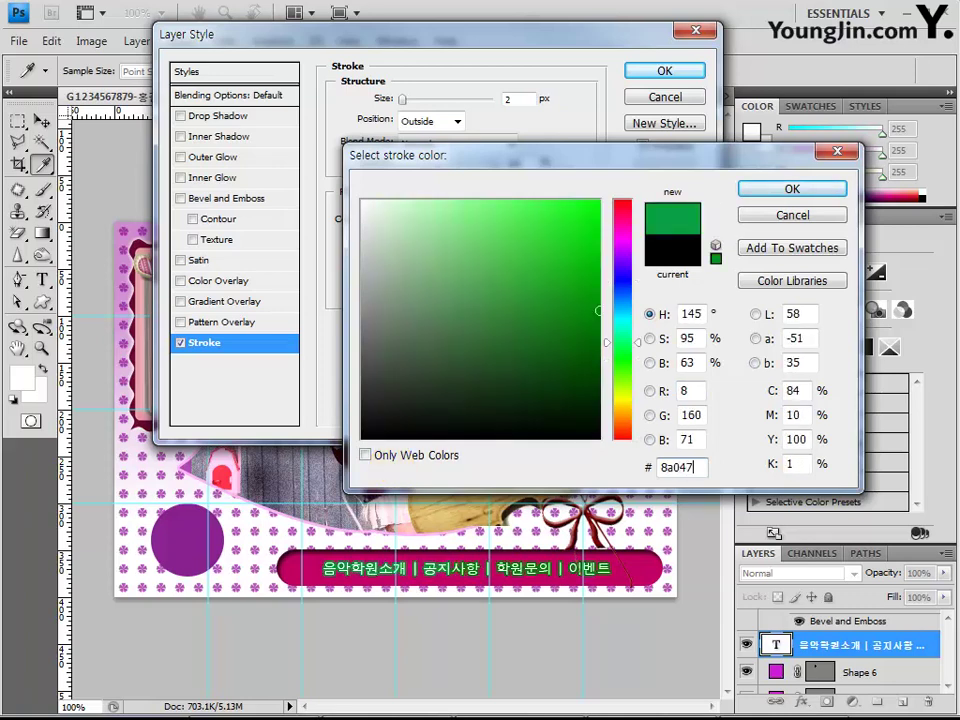
left_click(395, 471)
key("BackSpace")
key("BackSpace")
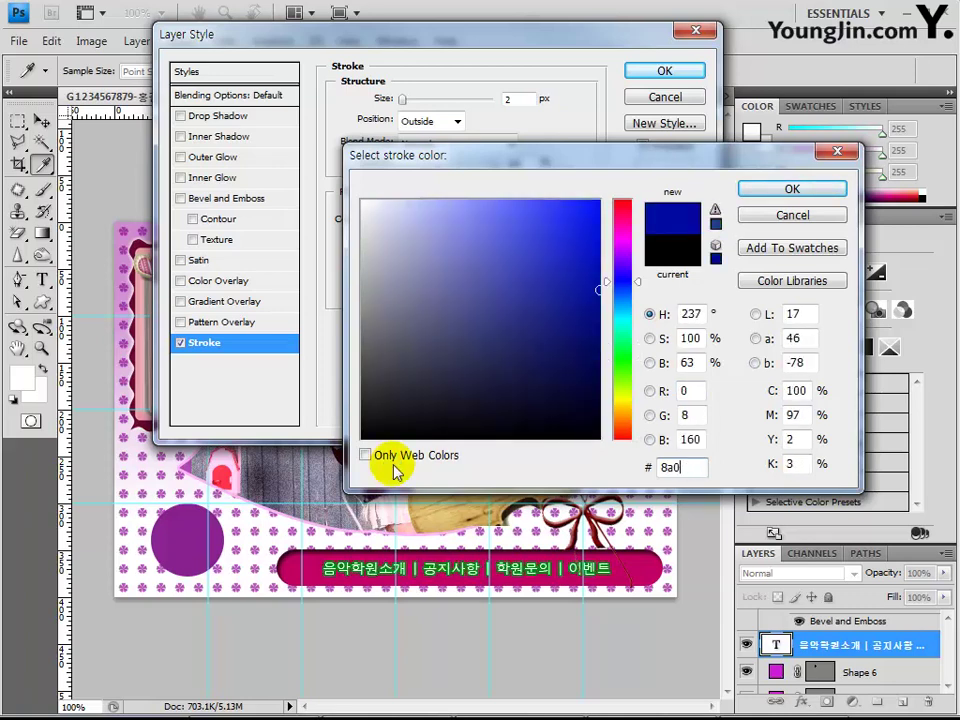
type("047")
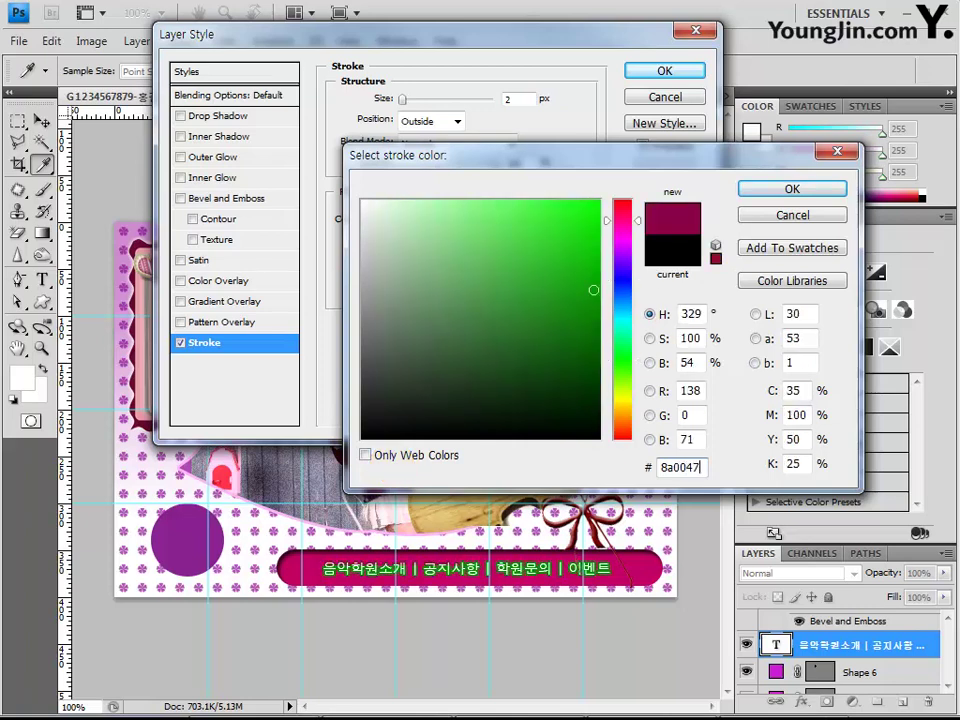
left_click(395, 471)
key("Return")
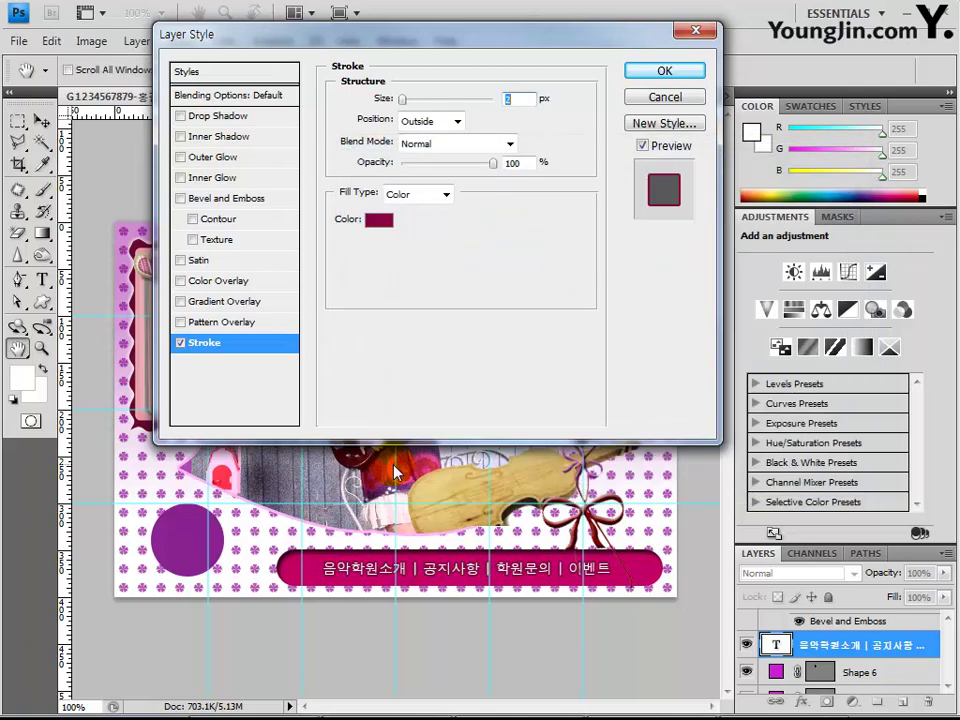
left_click(650, 72)
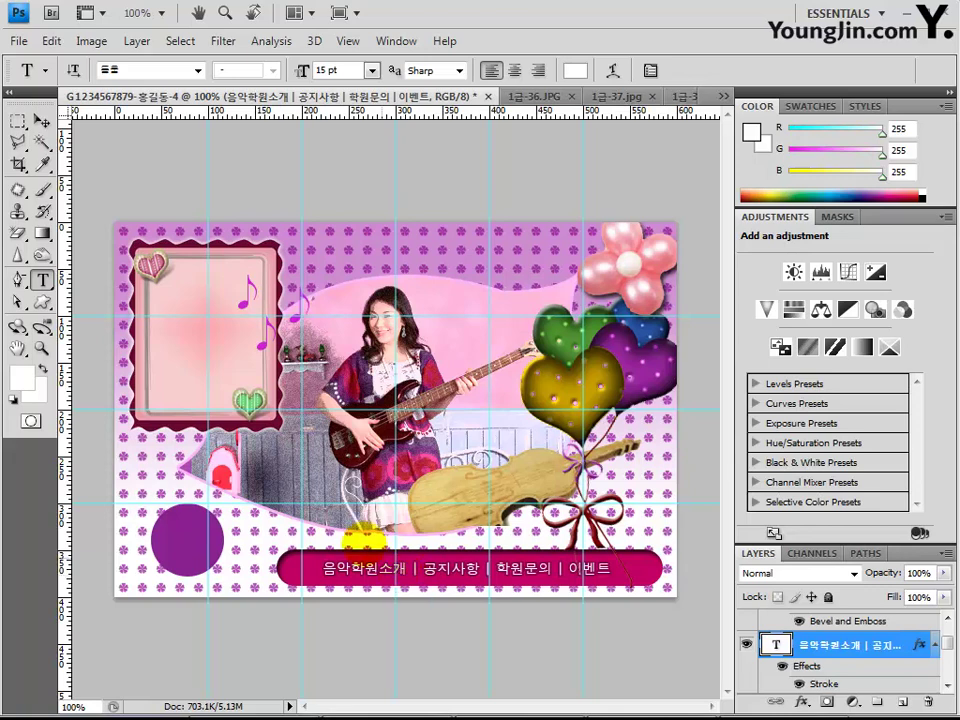
Add 18 pt white text in the upper part of the heart frame, with "학원 정기" above "연주회 초청".
left_click(203, 280)
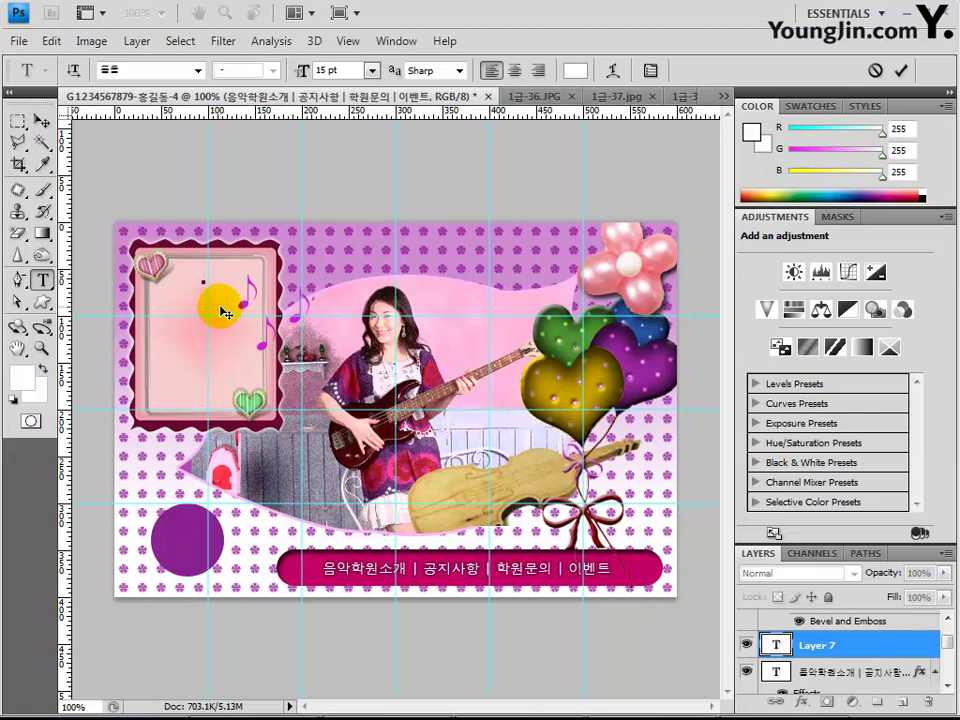
left_click(322, 70)
left_click(326, 70)
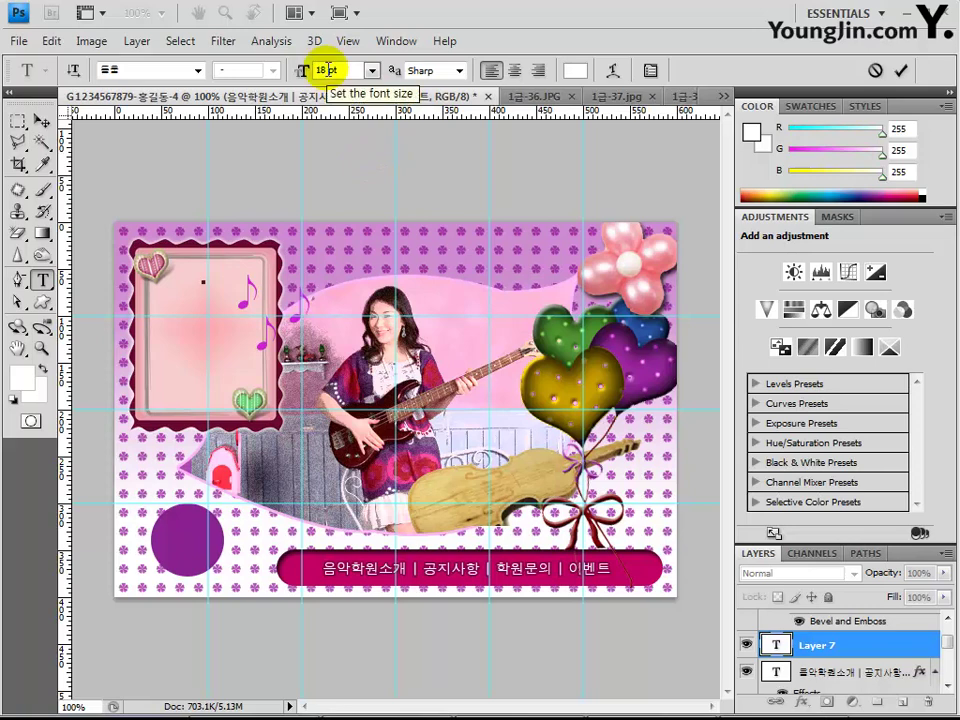
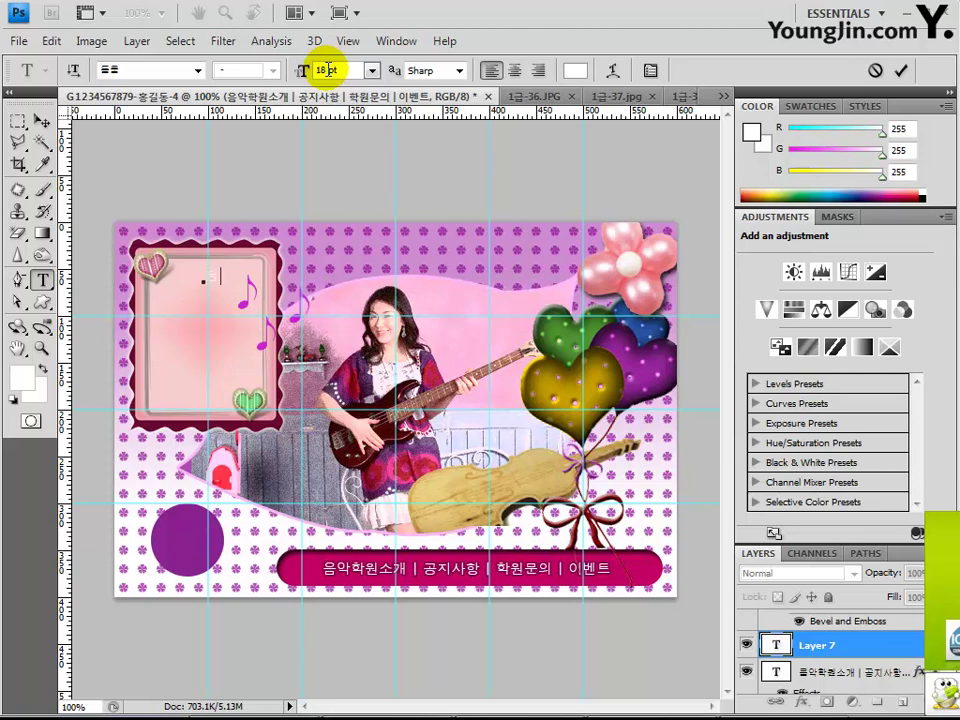
type("정기 연주")
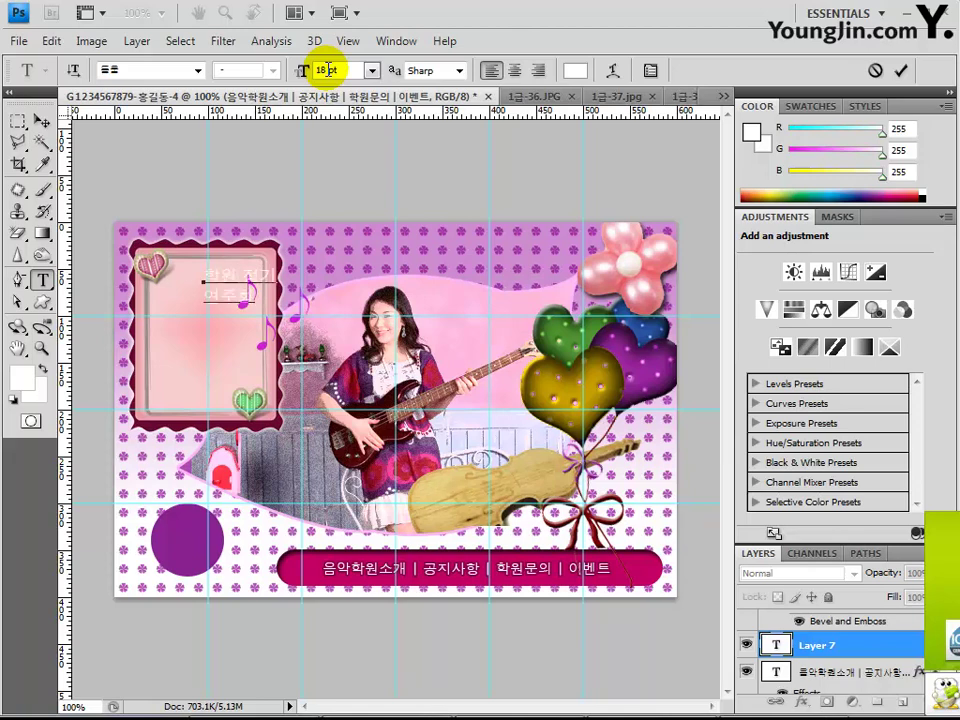
type("회 초청")
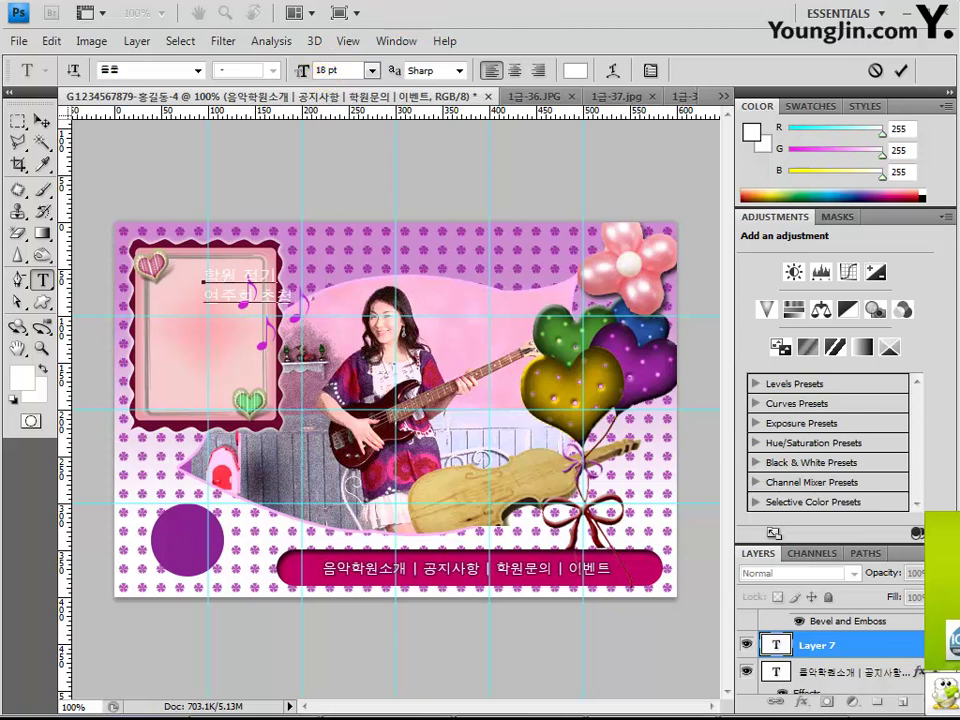
Centre-align both lines of the "학원 정기 연주회 초청" text and nudge its layer slightly right within the frame.
left_click(513, 72)
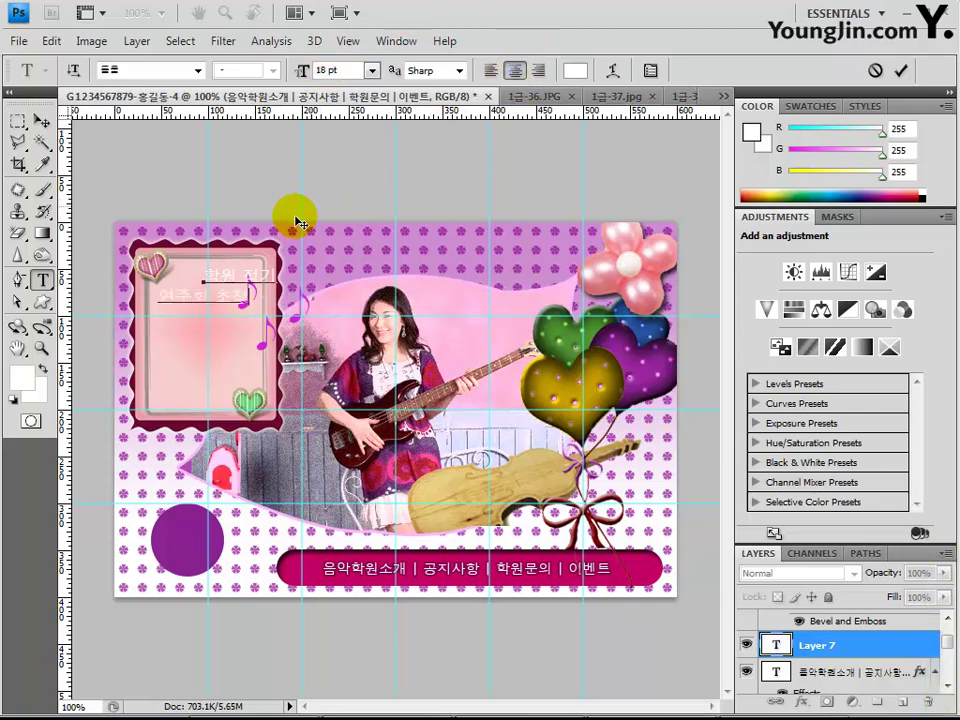
left_click(242, 279)
left_click(515, 72)
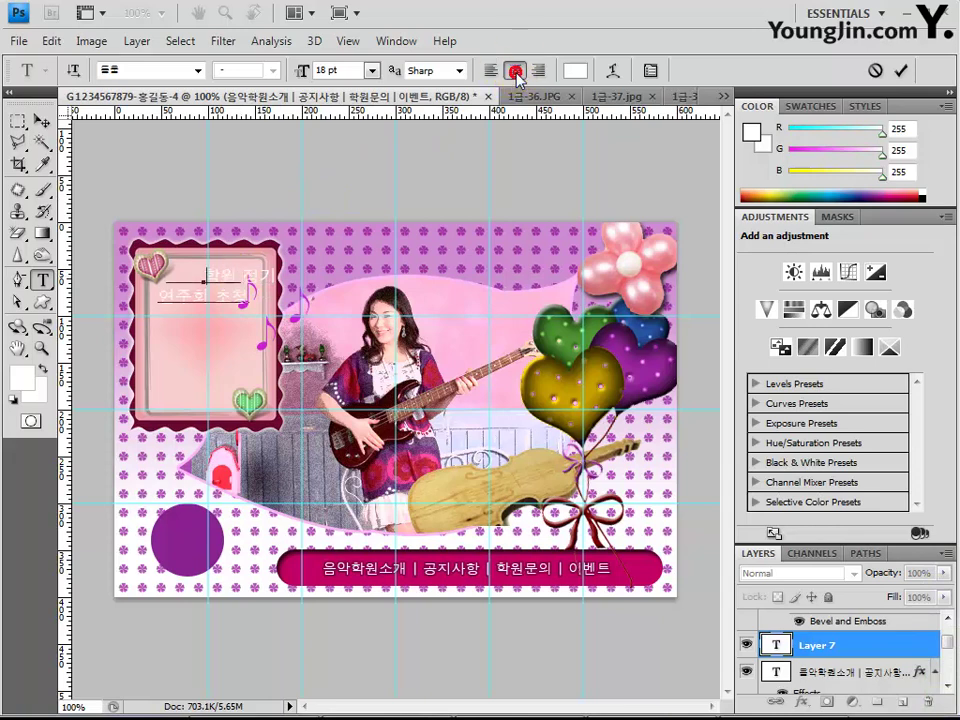
left_click(826, 649)
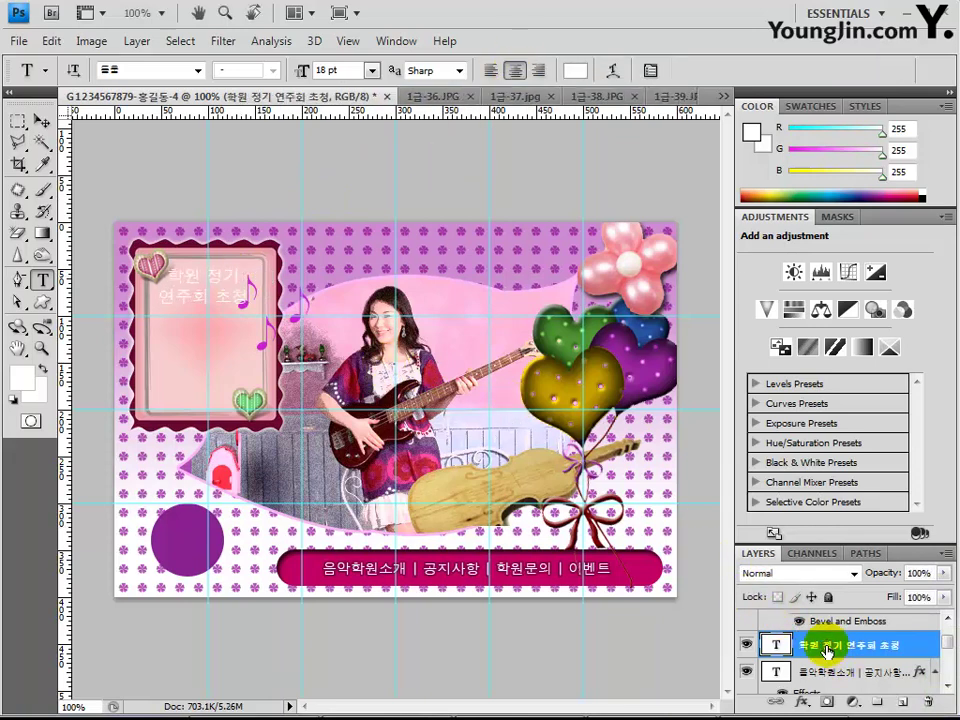
left_click(826, 648)
Give the "학원 정기 연주회 초청" text layer a Stroke layer style with a size of 2 px.
left_click(801, 702)
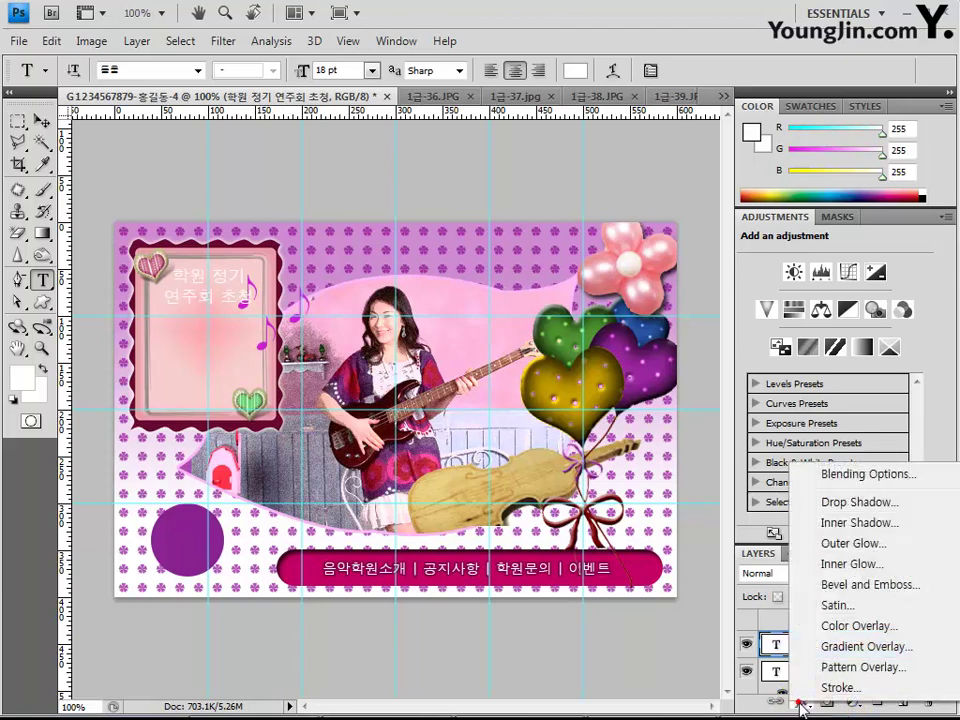
left_click(808, 686)
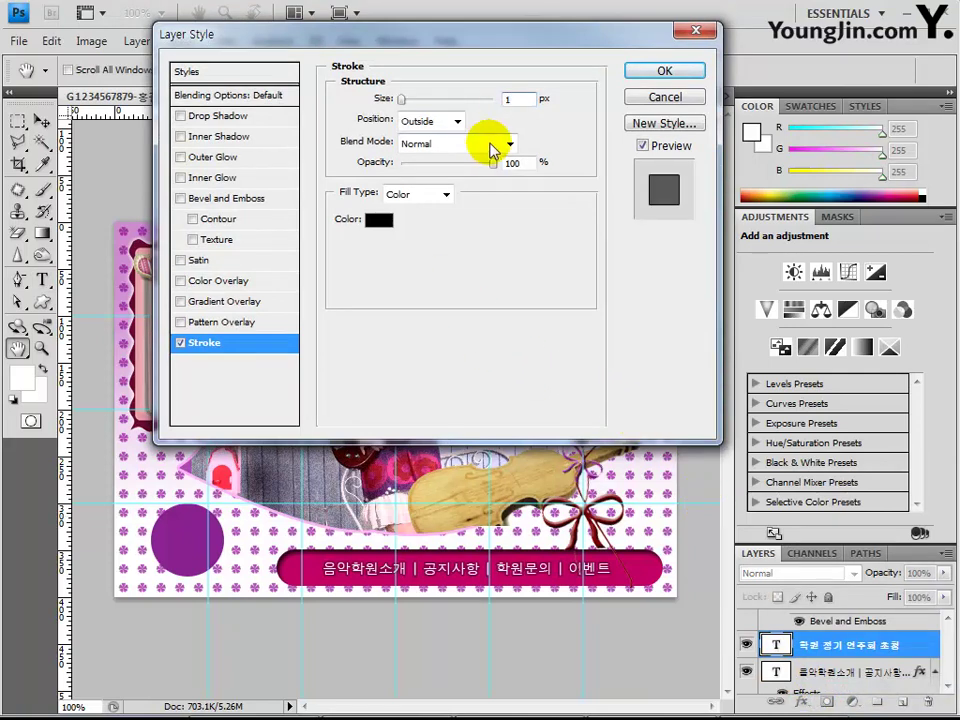
type("1")
left_click_drag(383, 103, 391, 160)
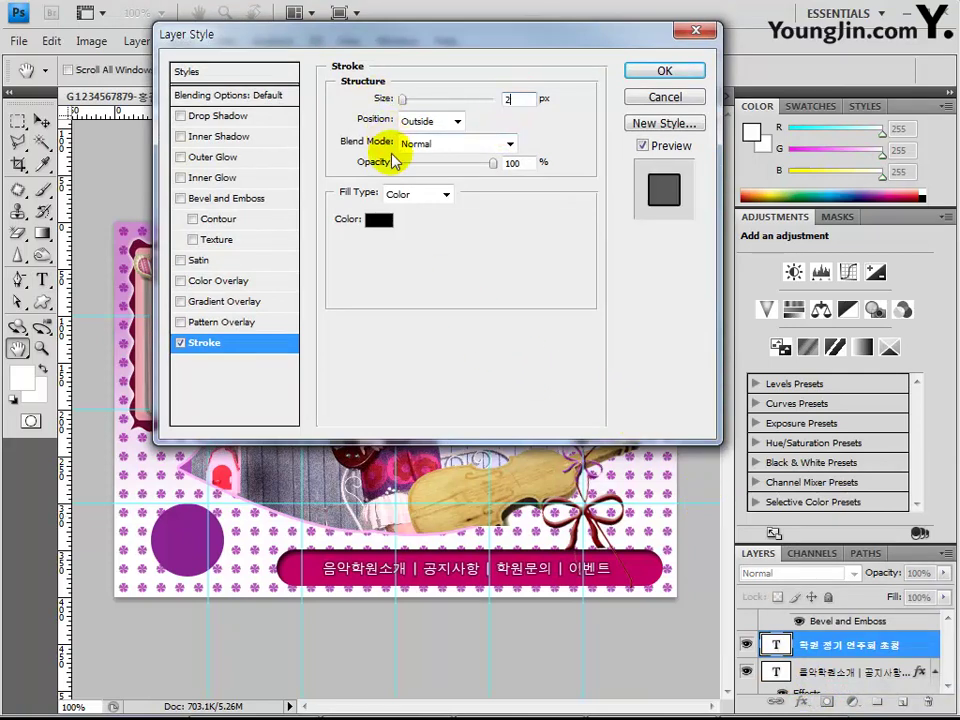
Set the "학원 정기 연주회 초청" text's stroke colour to #c30164 and apply the layer style.
left_click(385, 228)
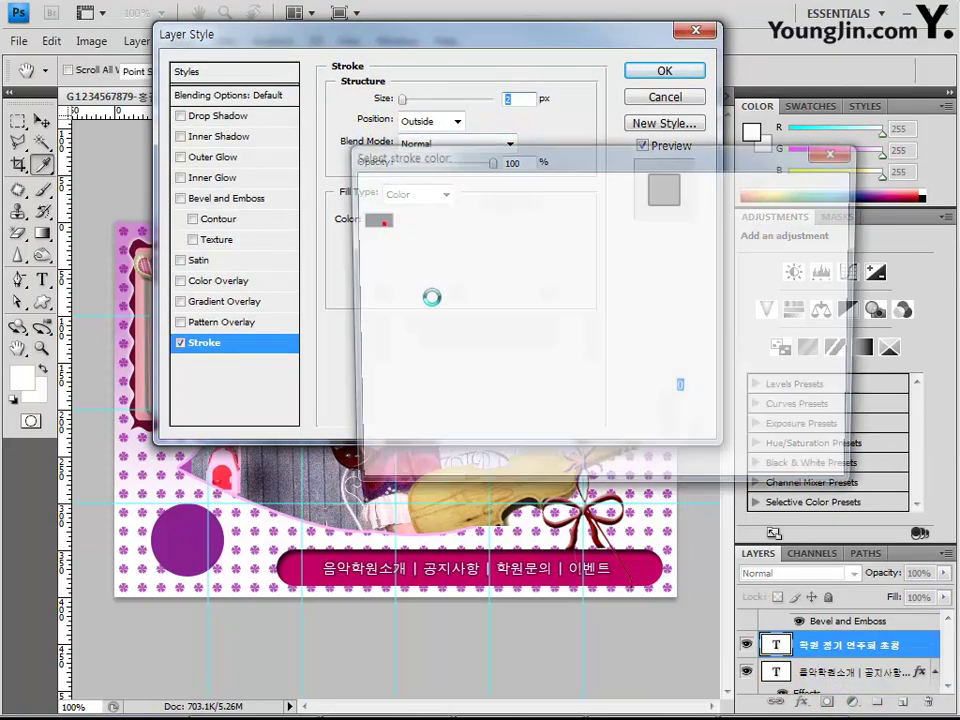
left_click(681, 467)
type("ㅊ")
key("Hangul")
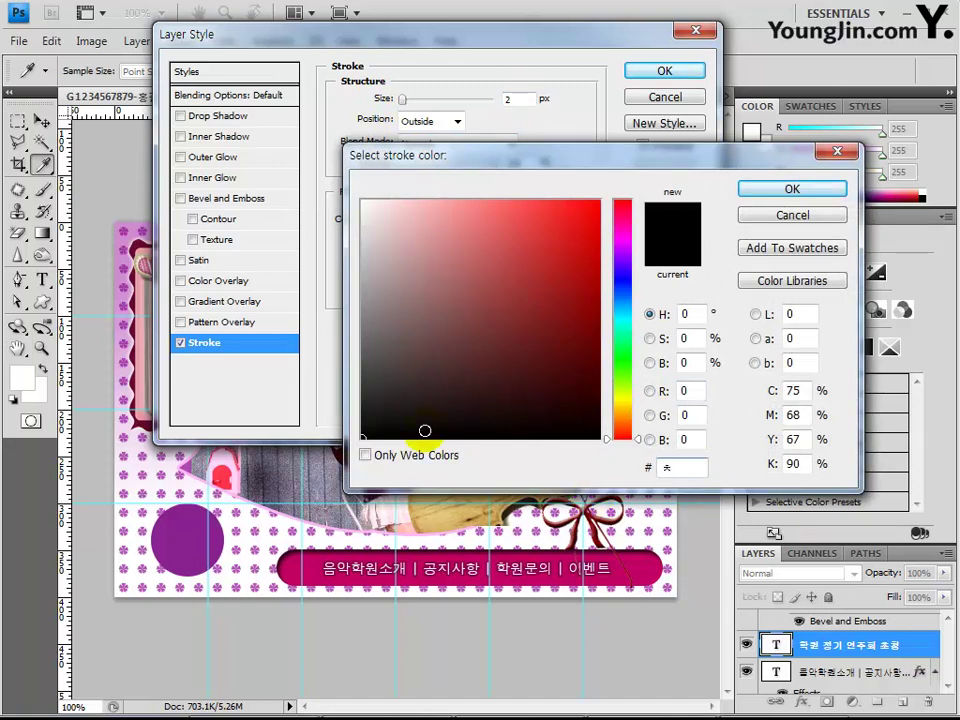
type("c3")
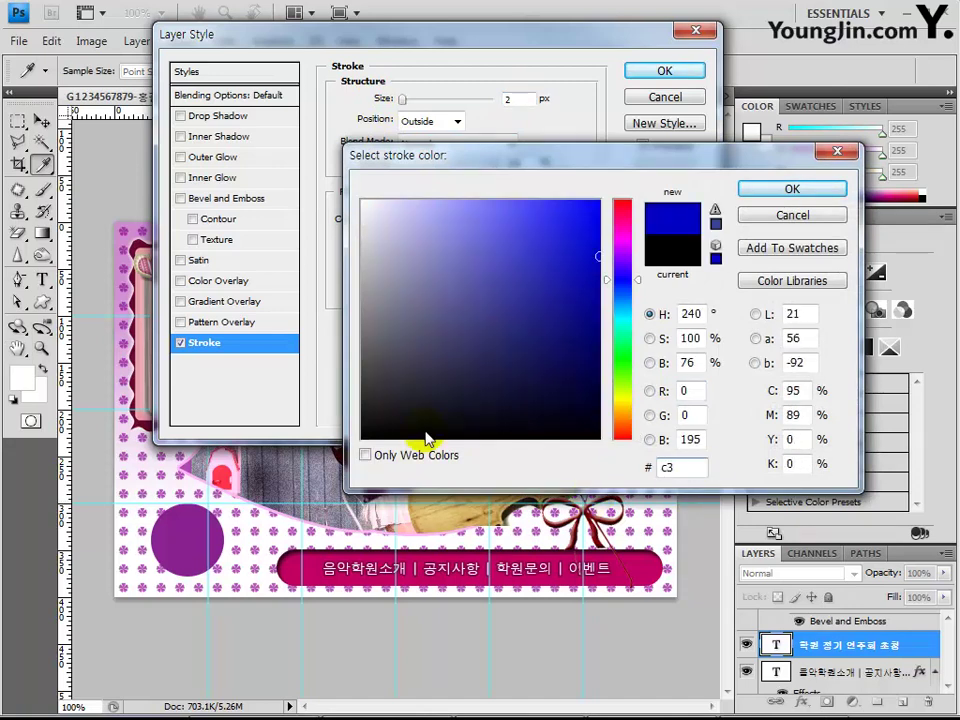
type("0164")
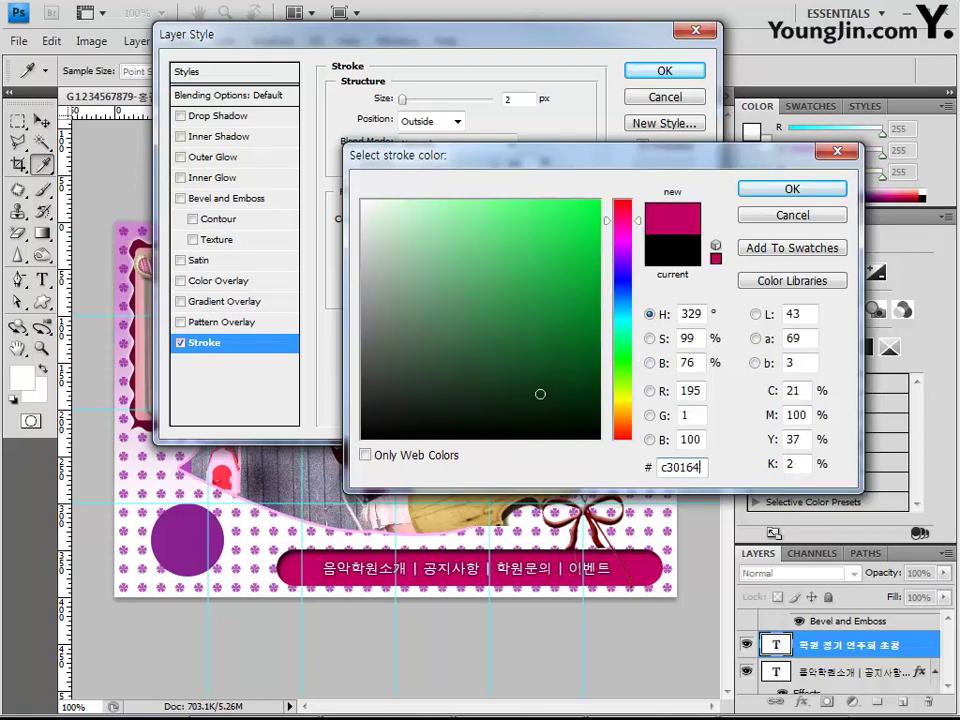
key("Return")
key("Return")
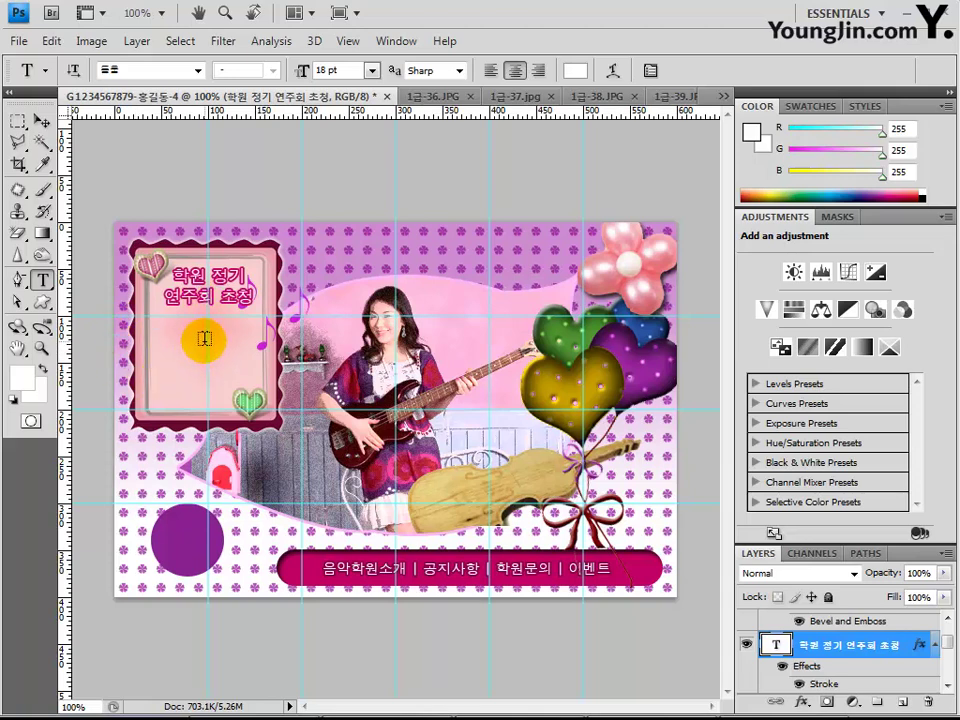
Add 14 pt white centred text below the frame's title, reading "학원생들이", "들려주는", "아름다운악에", "힐링받고가세요" on four lines.
left_click(204, 340)
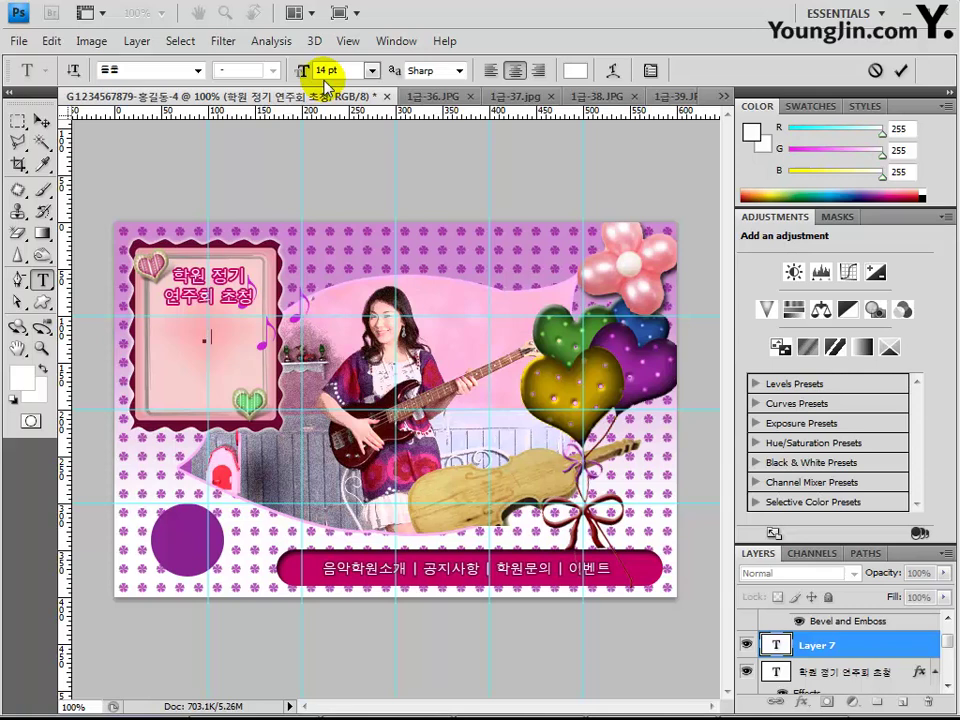
key("ctrl+v")
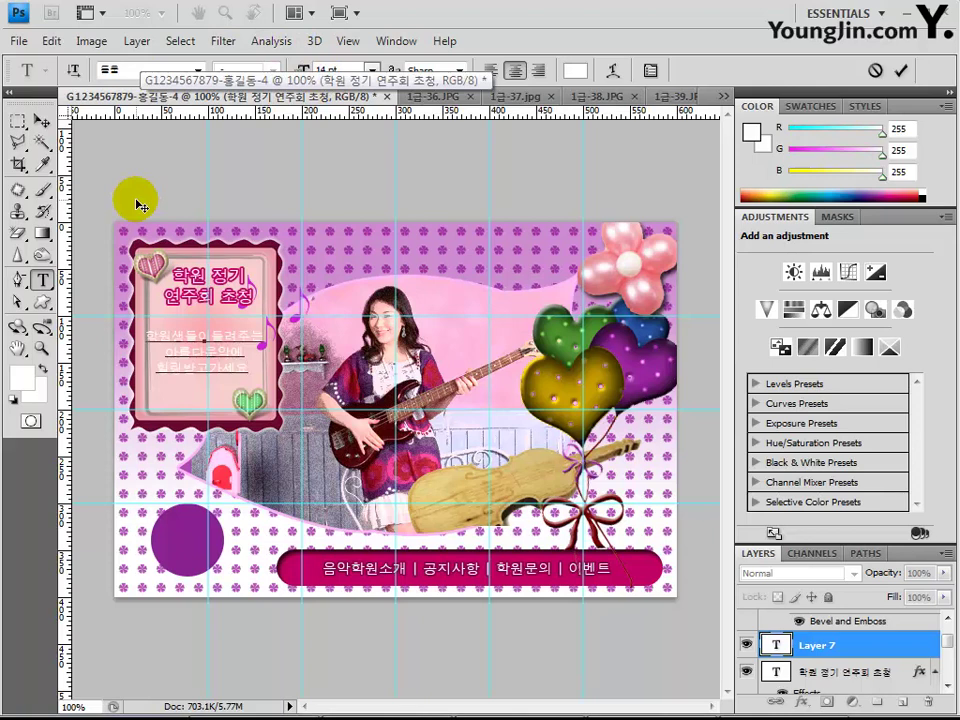
left_click(211, 334)
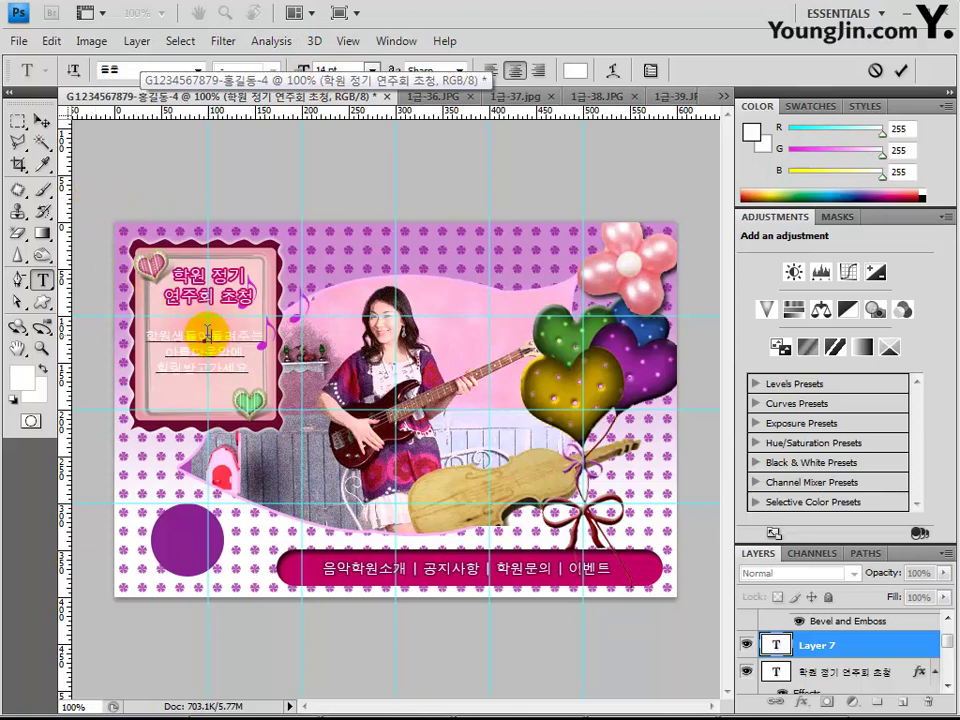
left_click(224, 326)
left_click(217, 357)
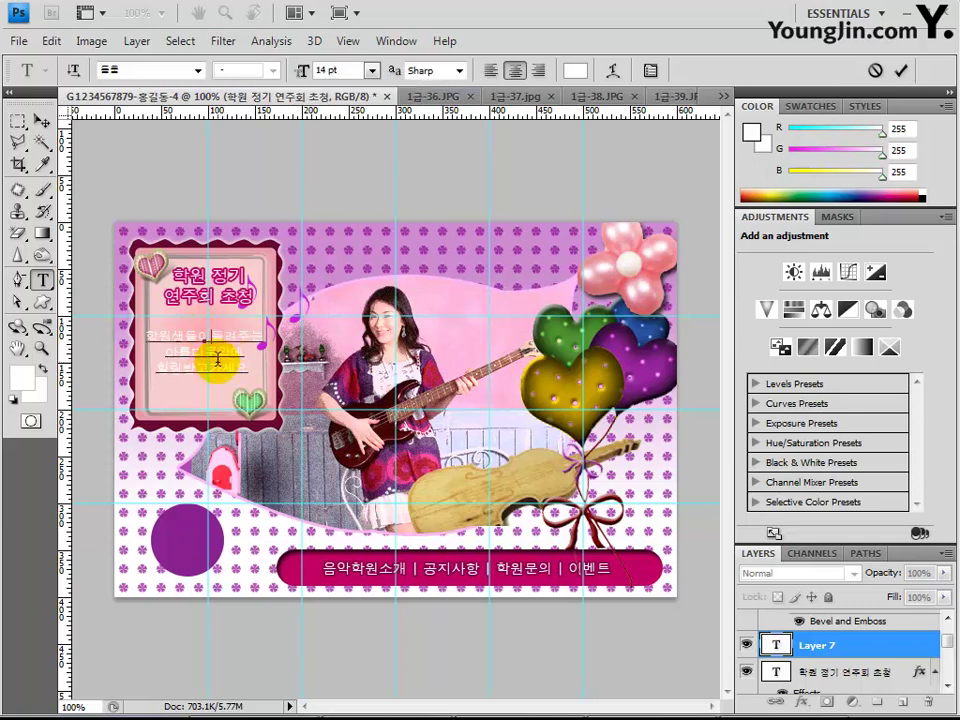
key("Return")
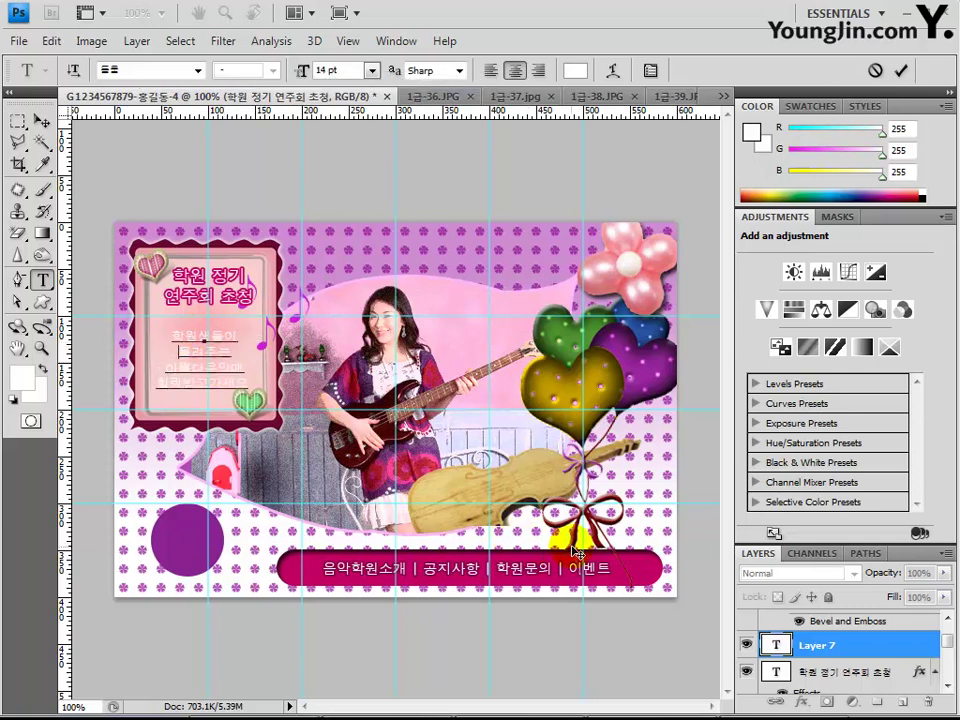
left_click(808, 645)
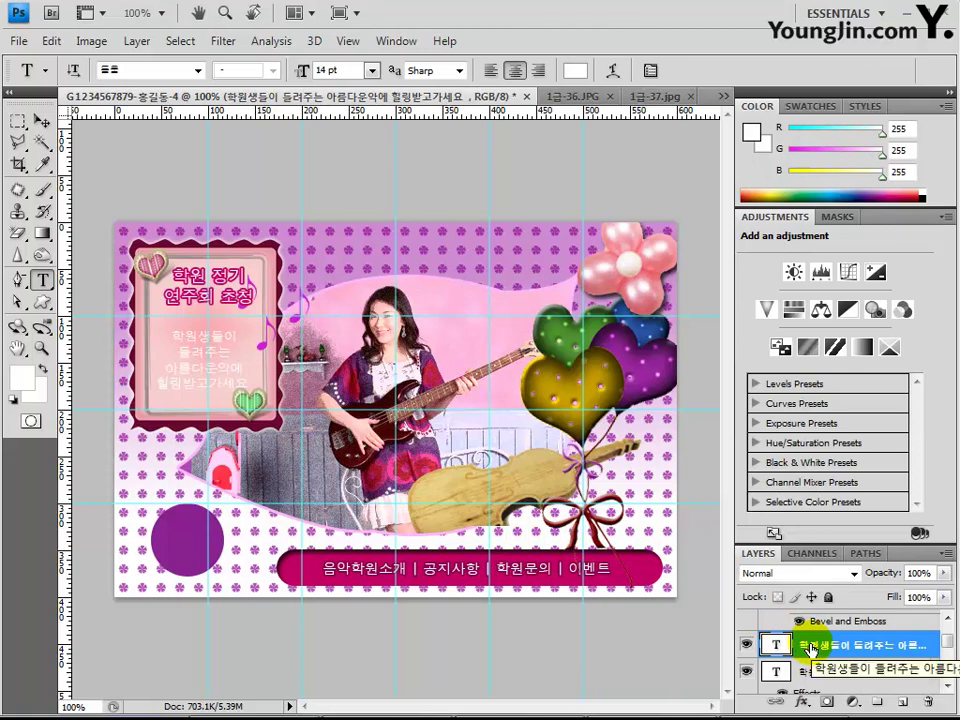
Give the four-line invitation text layer a Stroke layer style with a size of 2 px.
left_click(801, 702)
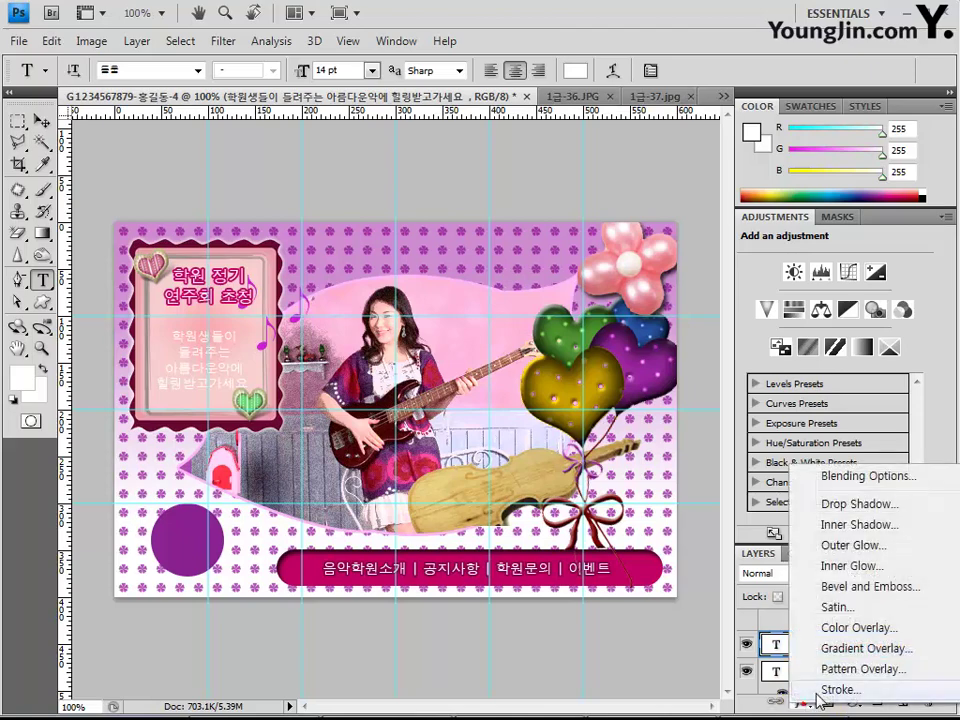
left_click(830, 690)
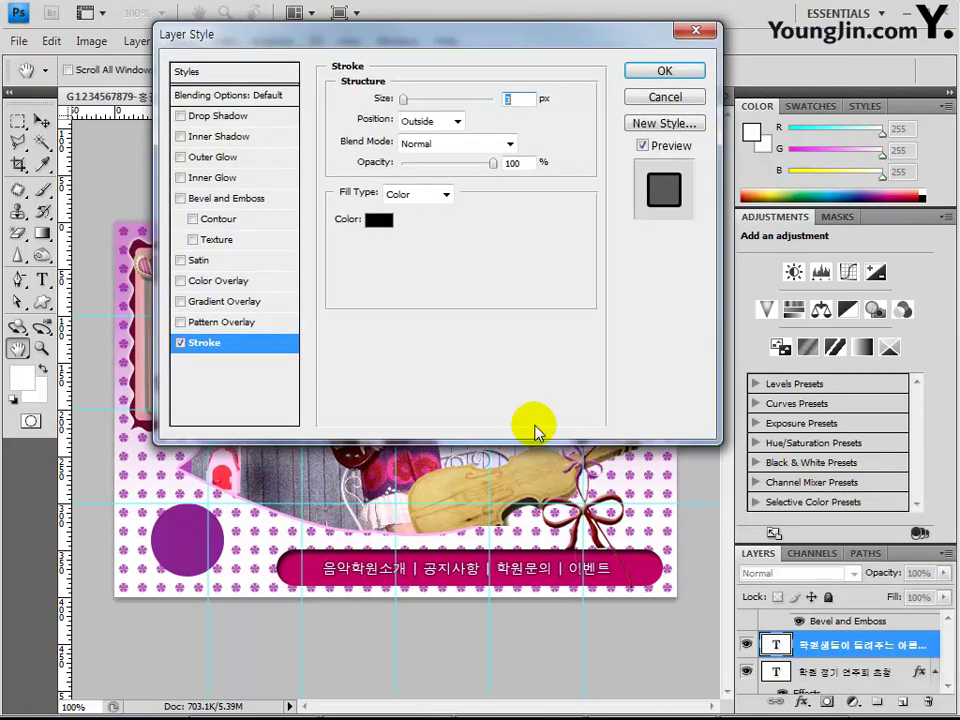
key("Down")
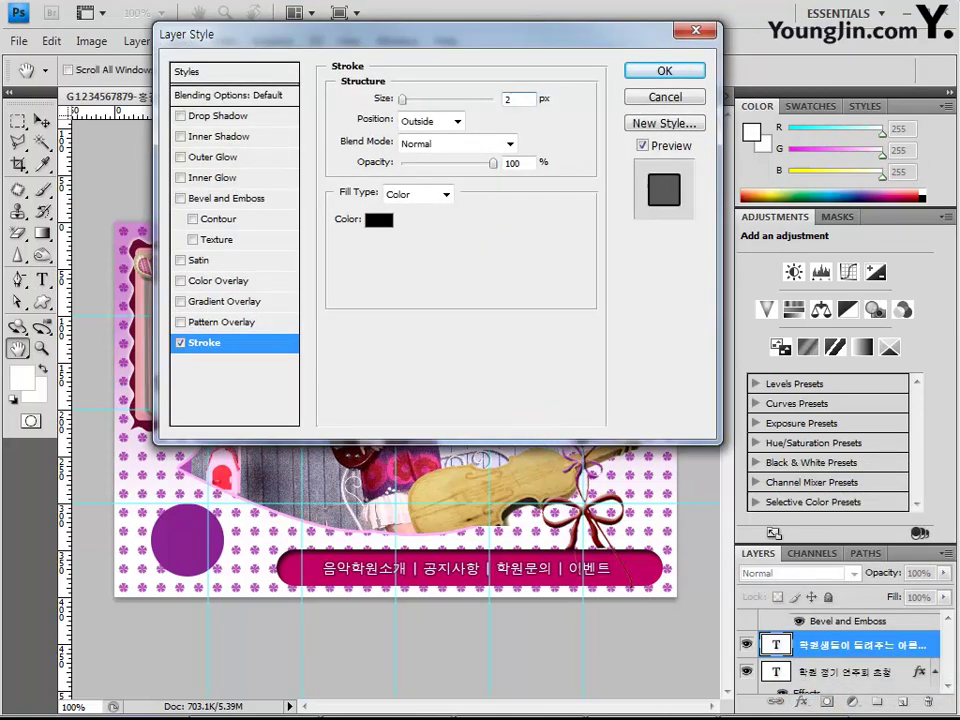
Set the four-line invitation text's stroke colour to #083487 and apply the layer style.
left_click(390, 222)
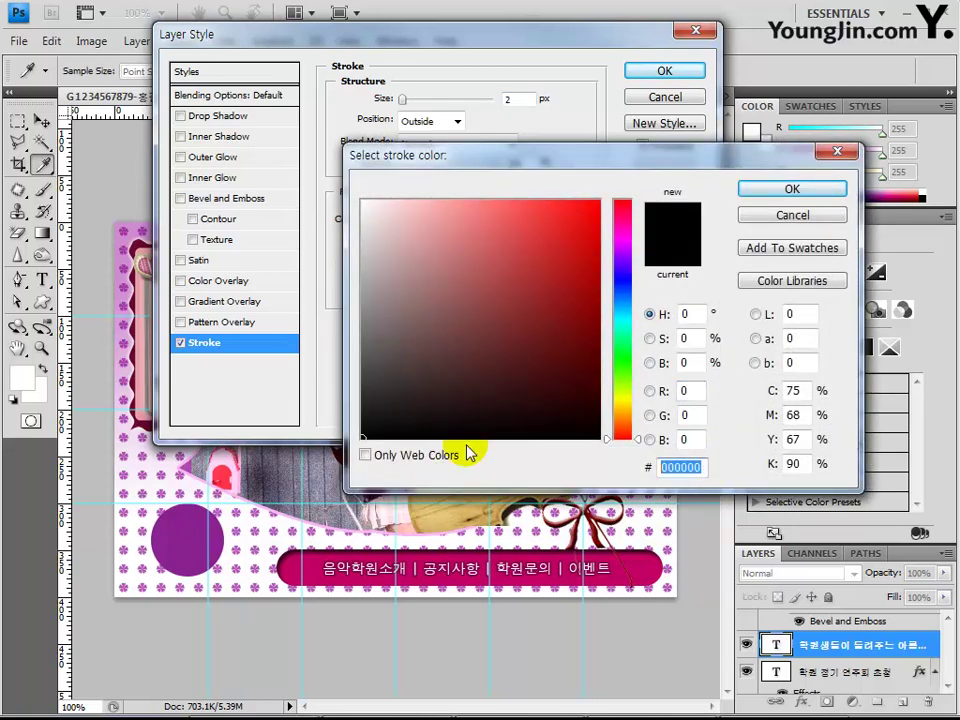
type("834")
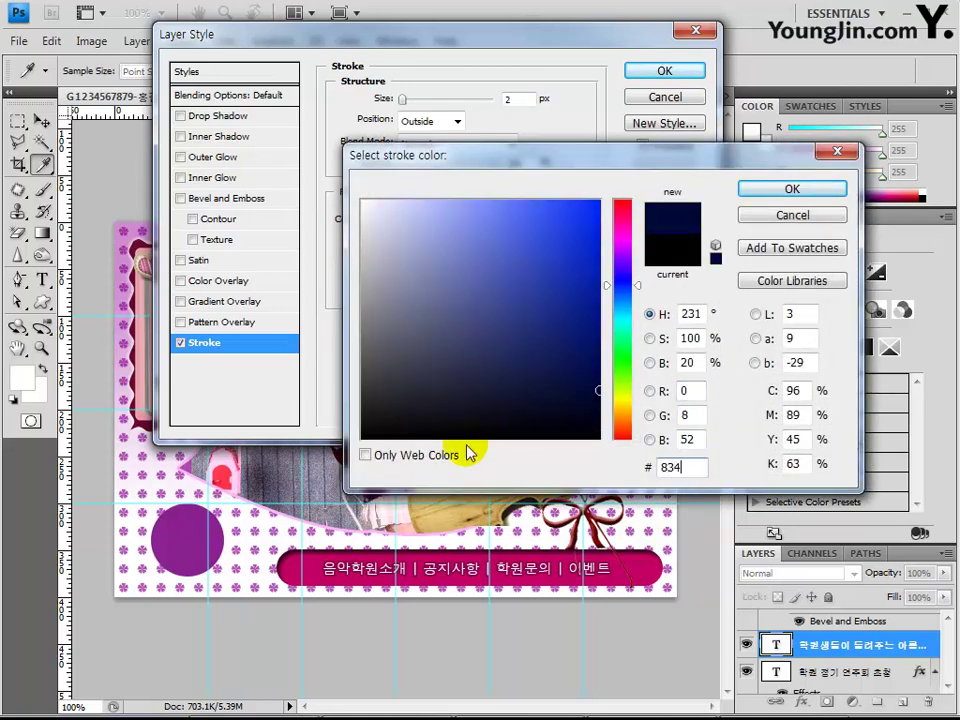
type("87")
key("Return")
key("Return")
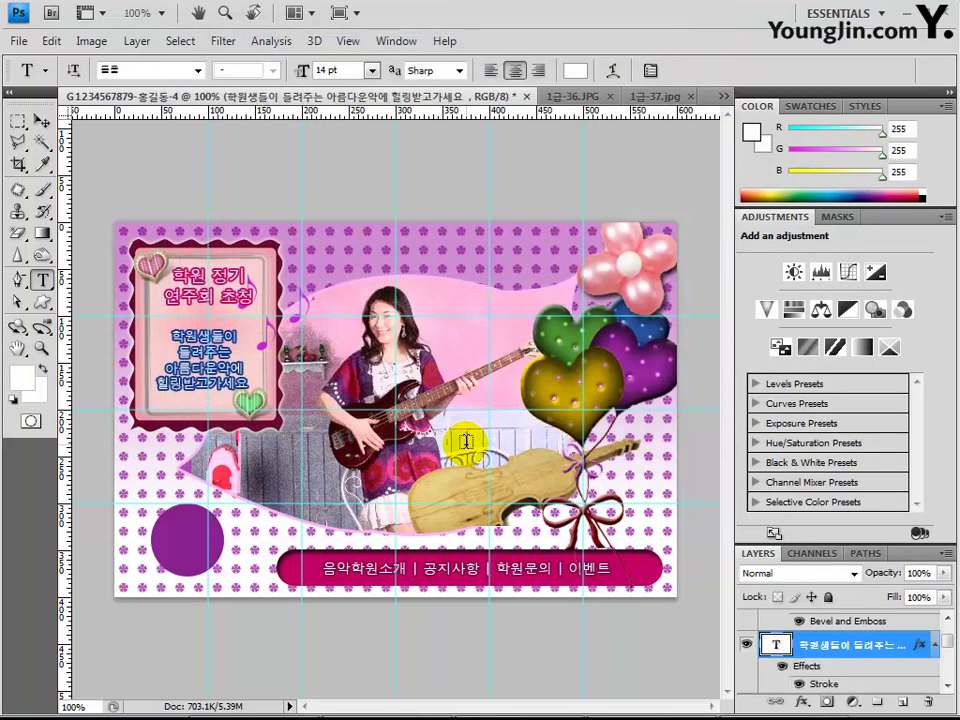
Start a left-aligned text layer inside the purple circle, using the 궁서 font at 20 pt.
left_click(186, 533)
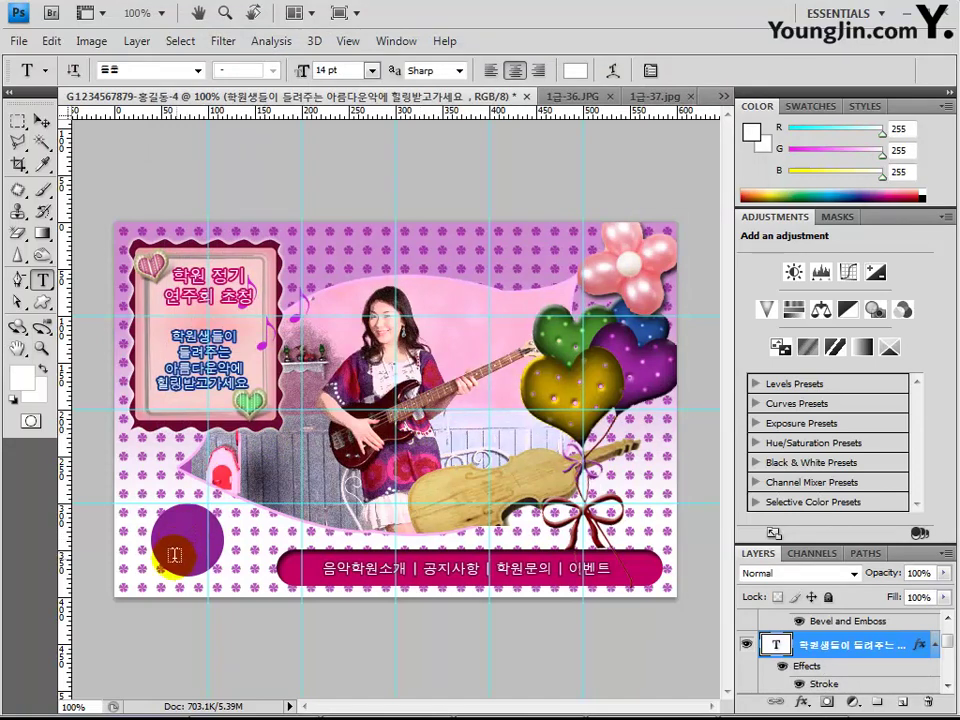
left_click(182, 531)
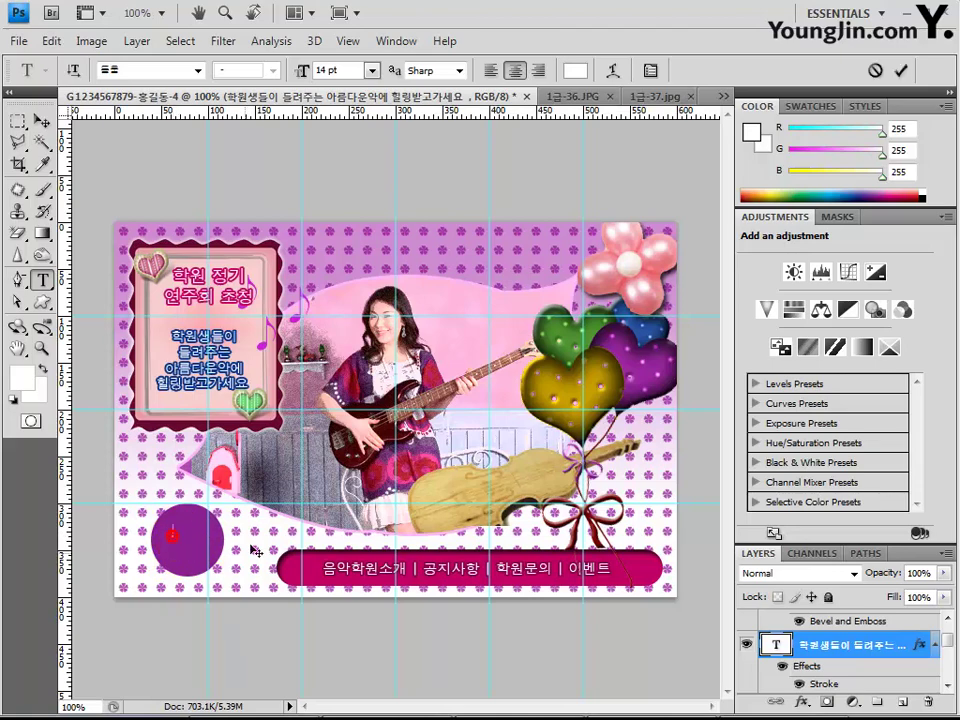
left_click(490, 70)
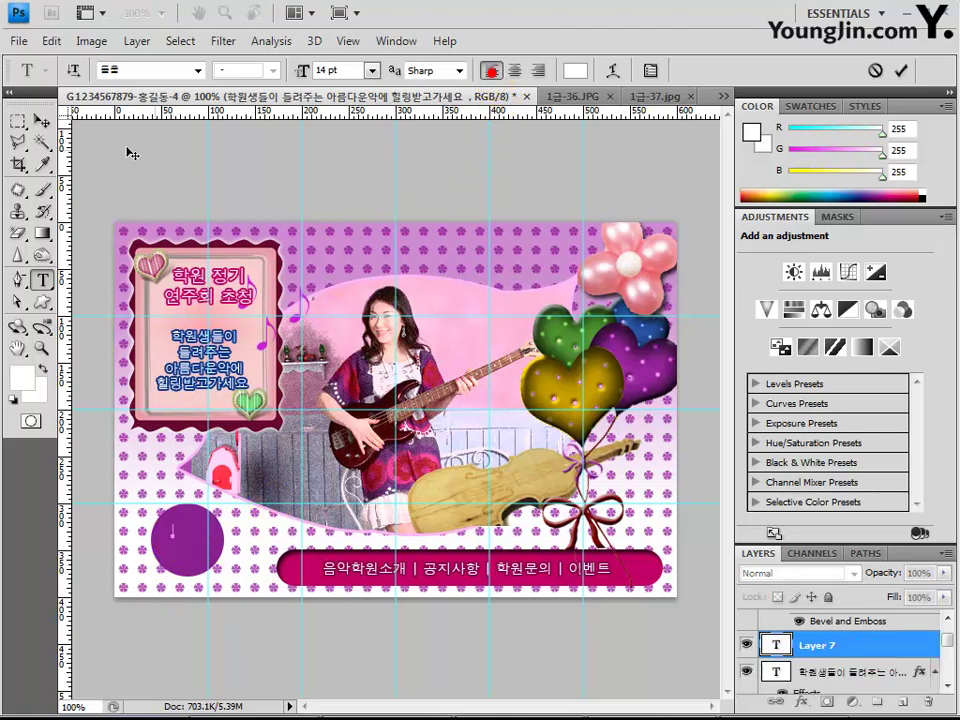
left_click(201, 71)
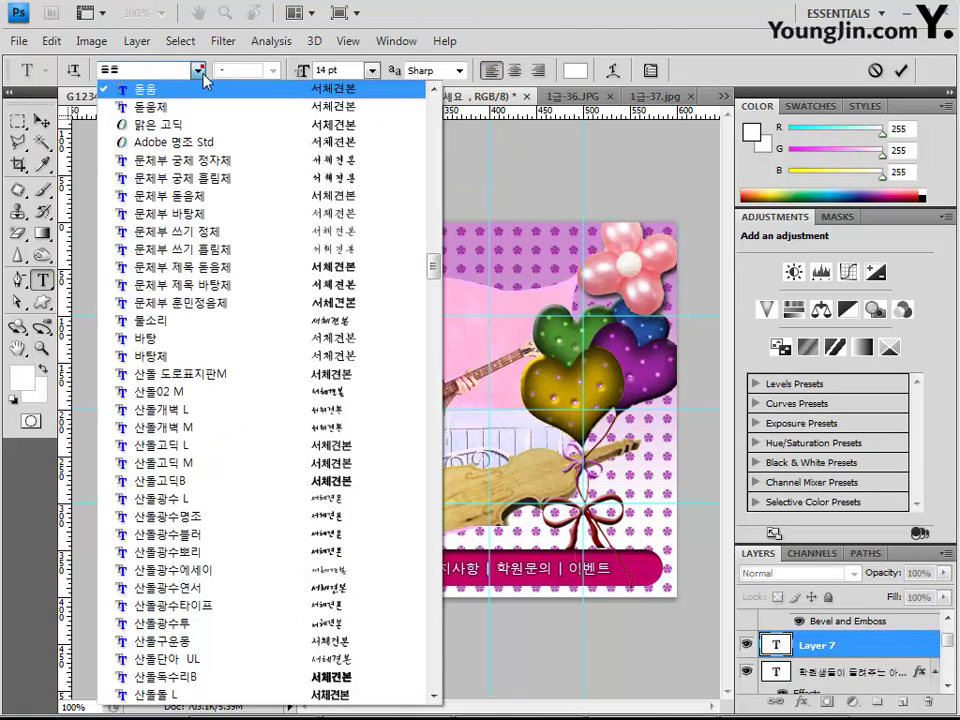
scroll(250, 182, "up", 4)
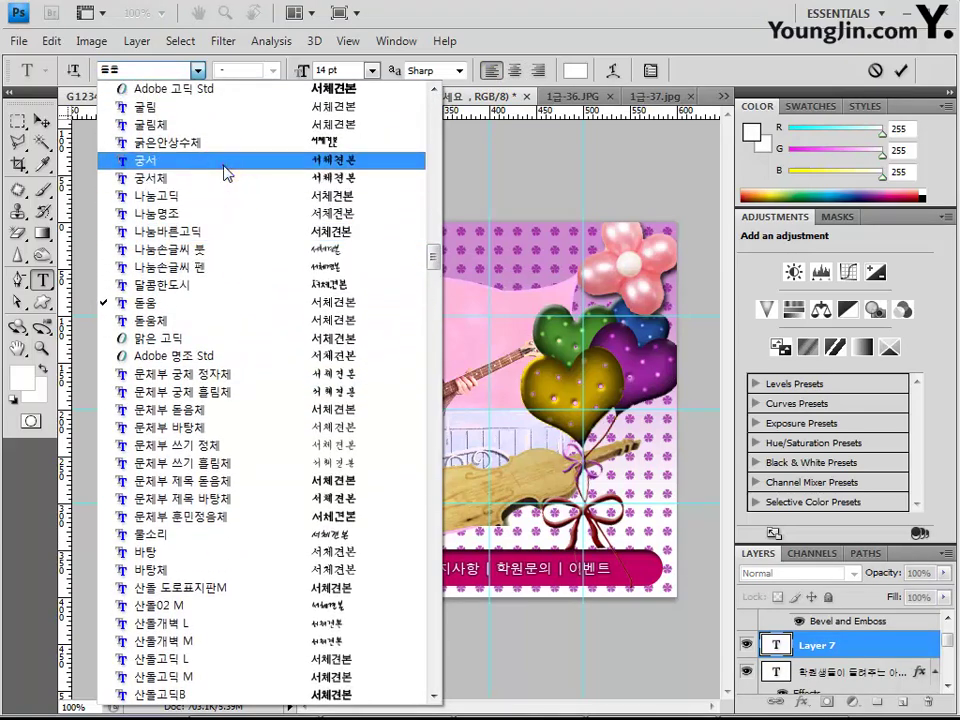
left_click(214, 160)
left_click(322, 68)
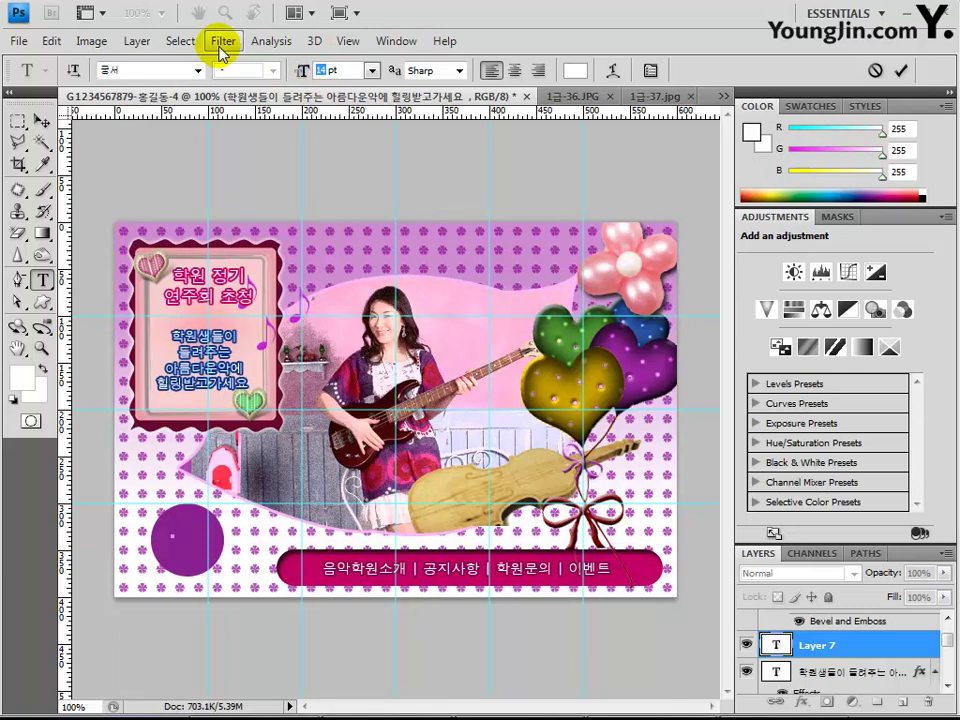
type("20")
key("Return")
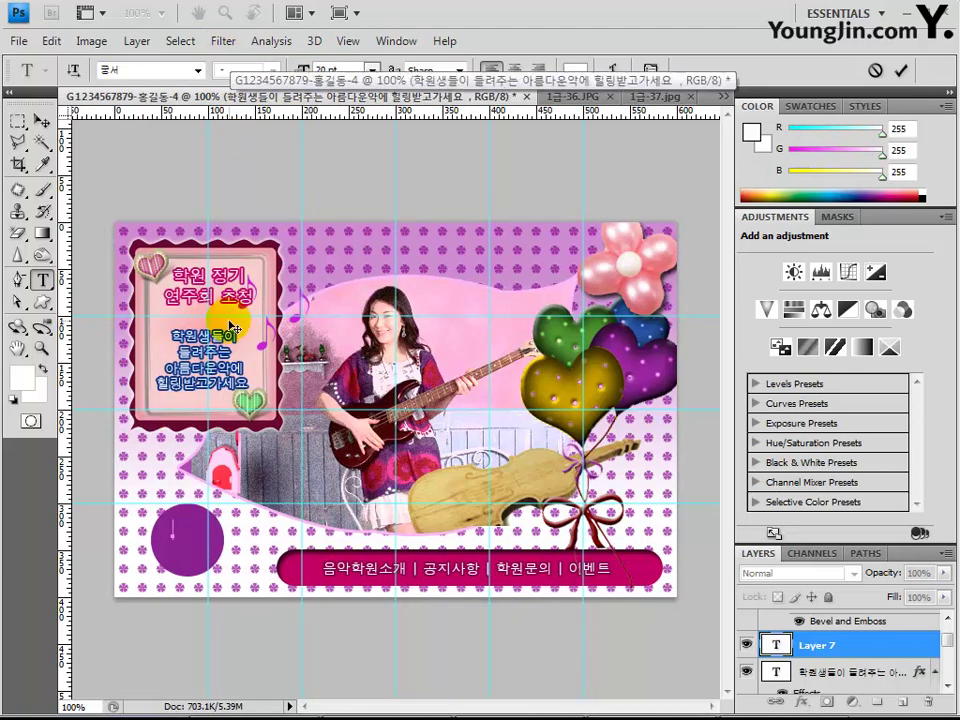
Enter "음악" above "학원" as the purple circle's text and commit the layer.
type("으")
type("ㅁ악")
type("학원")
left_click(793, 643)
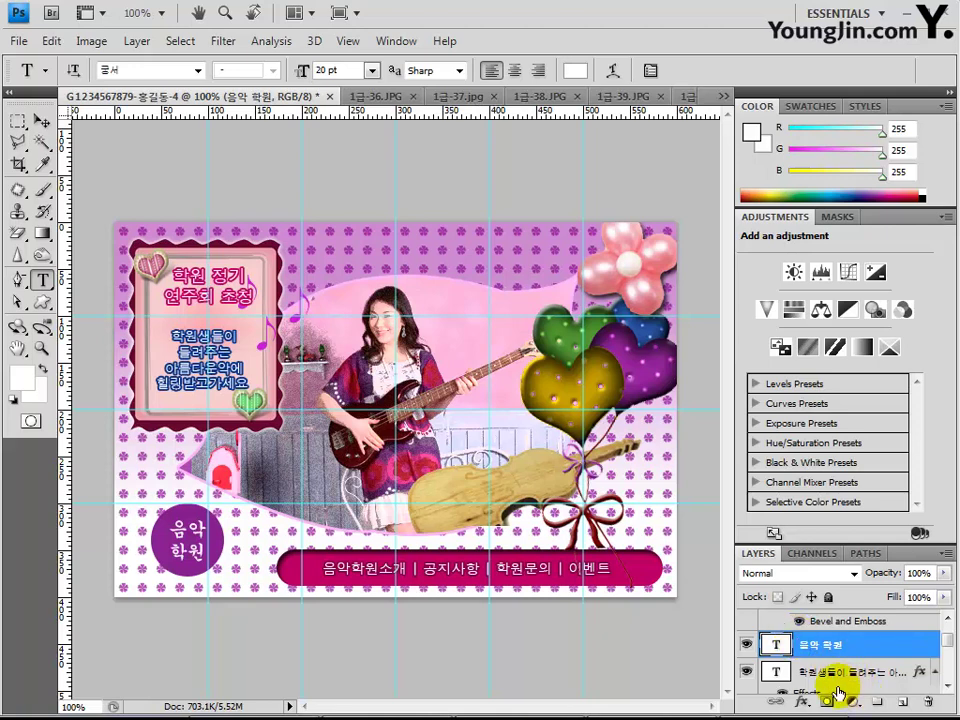
Give the "음악 학원" text layer a Gradient Overlay and set the gradient's starting colour stop to #f3b5d1.
left_click(802, 702)
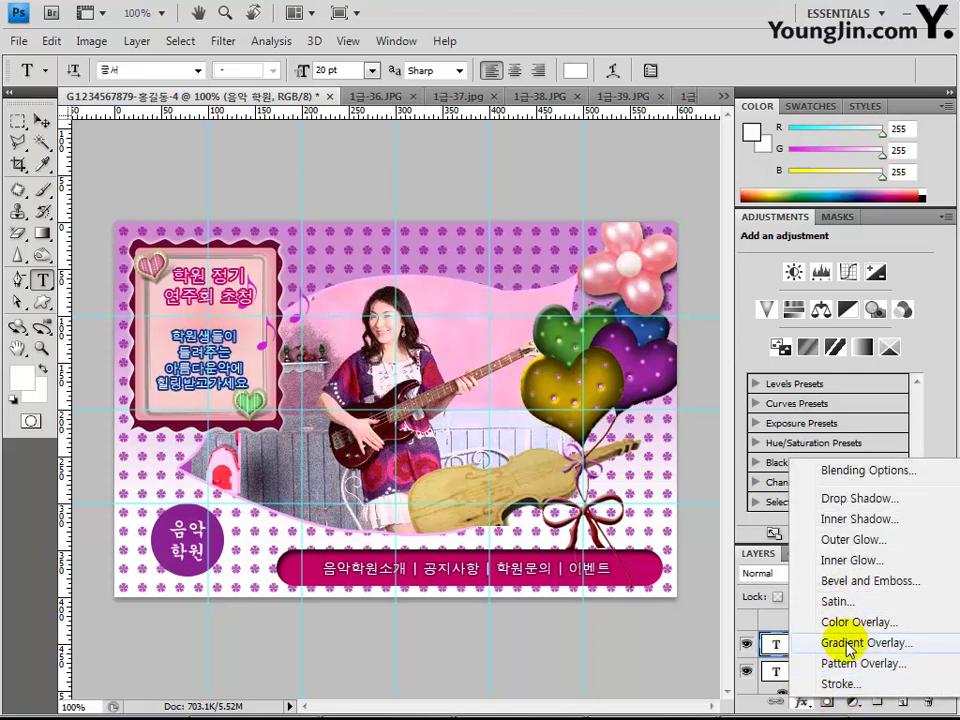
left_click(846, 643)
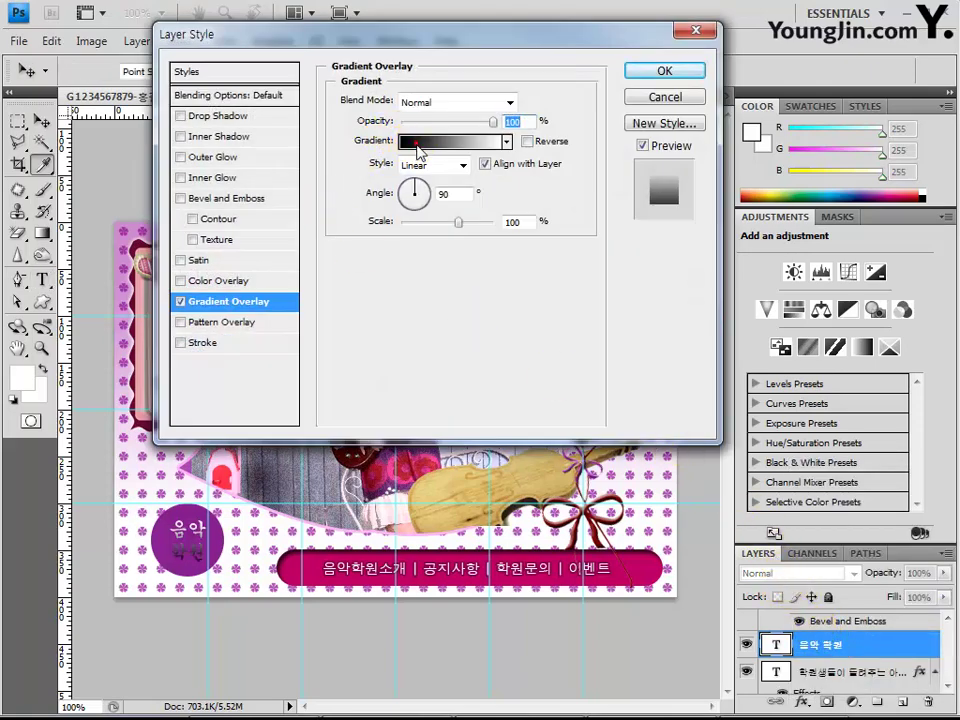
left_click(415, 141)
left_click(467, 445)
double_click(467, 445)
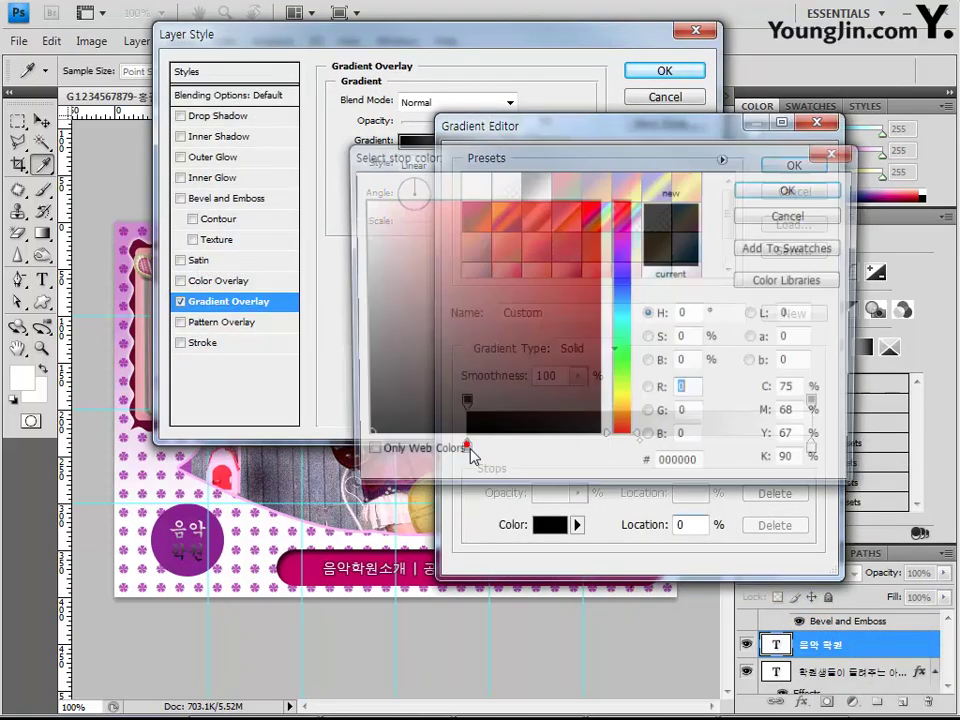
left_click(686, 467)
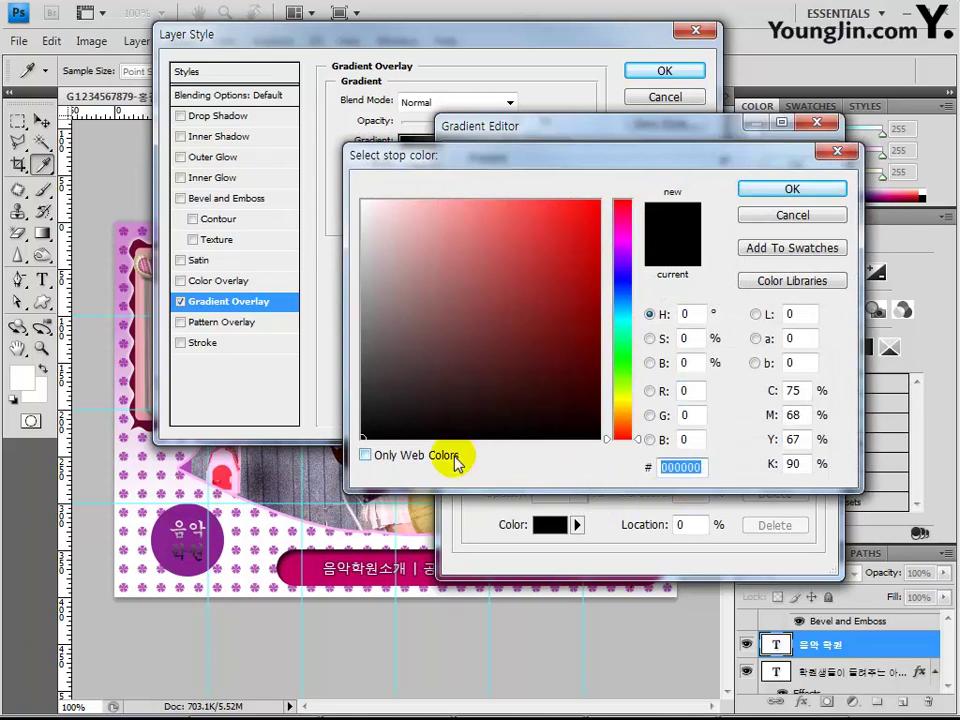
type("e")
type("f3")
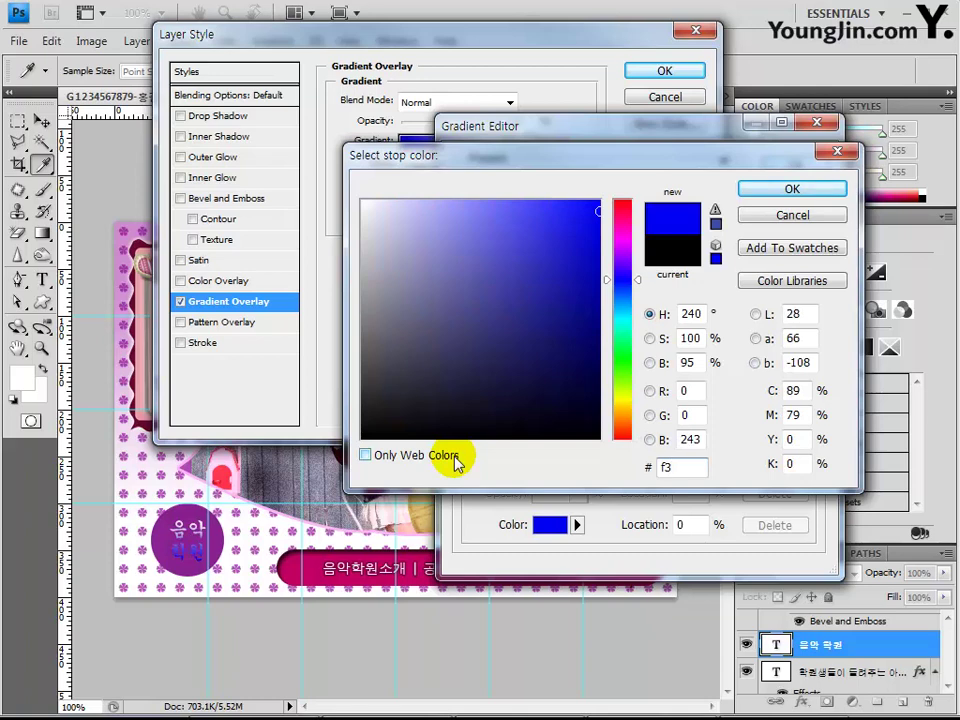
type("b5d1")
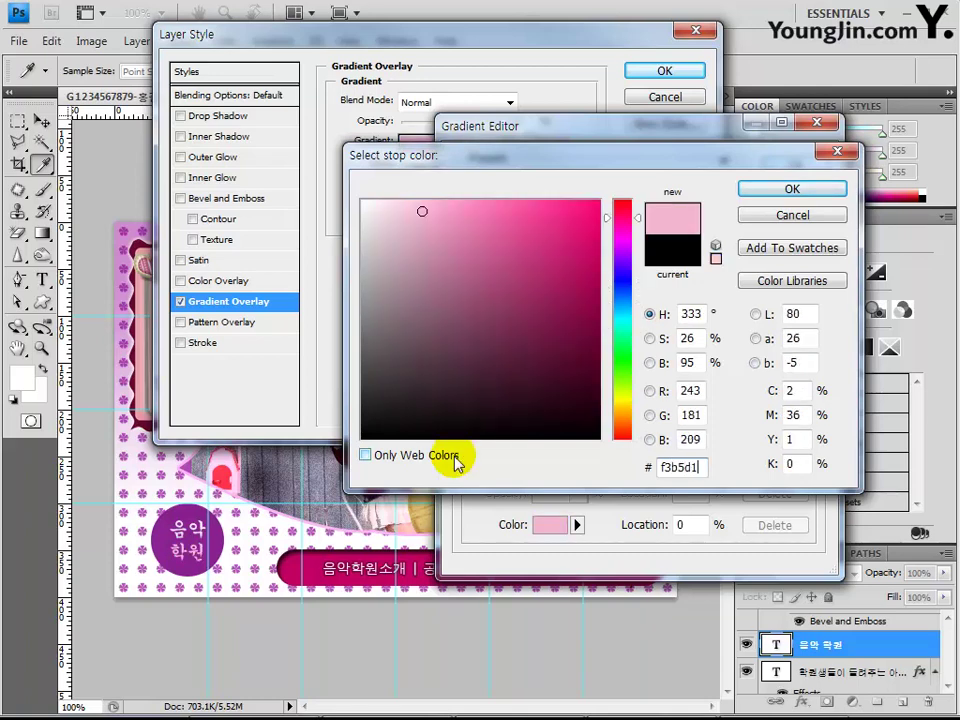
key("Return")
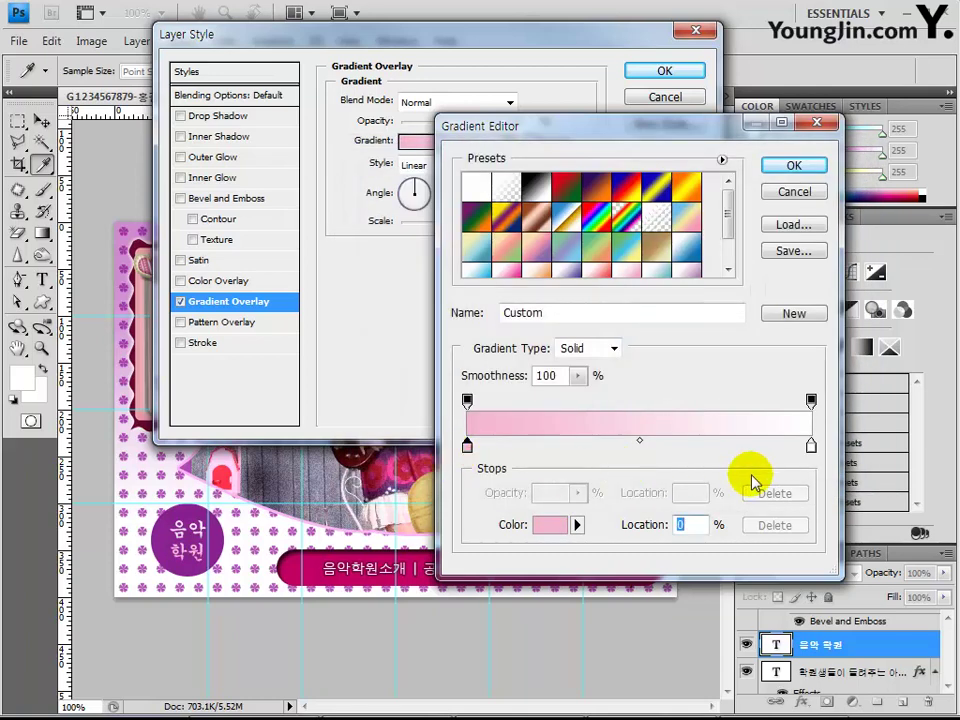
Keep the gradient's ending colour stop at #ffffff and apply the Gradient Overlay to the "음악 학원" text.
double_click(810, 450)
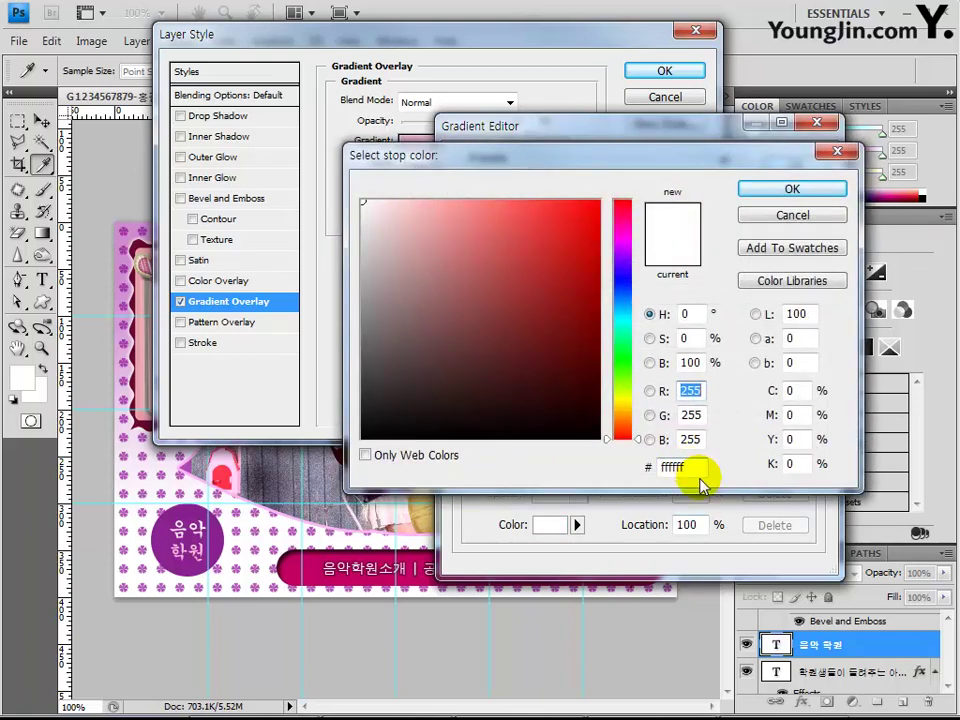
left_click(792, 189)
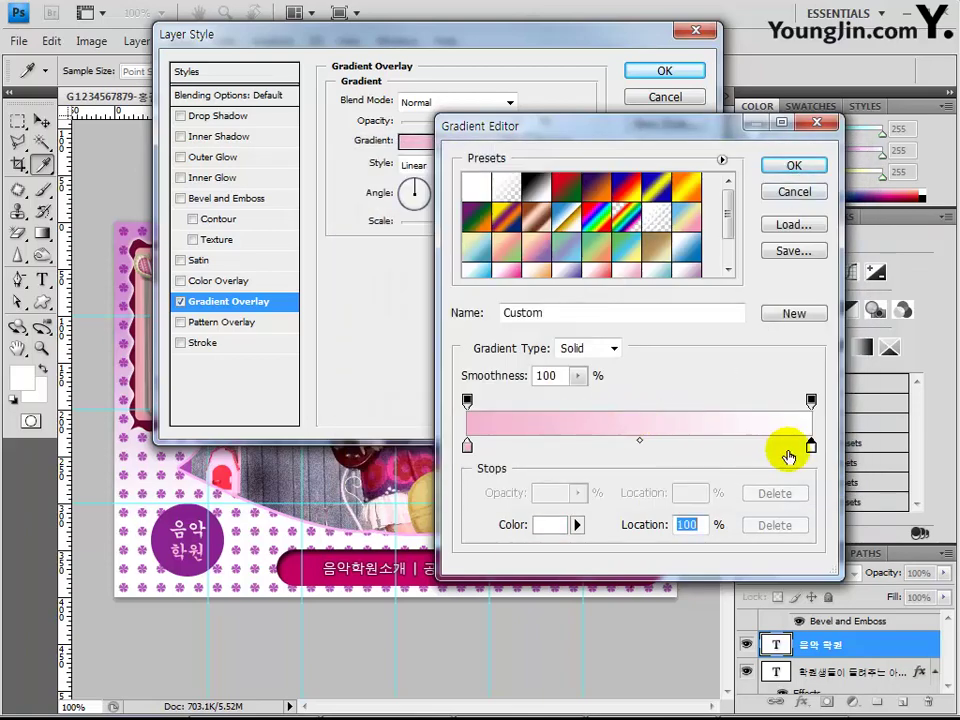
left_click(793, 166)
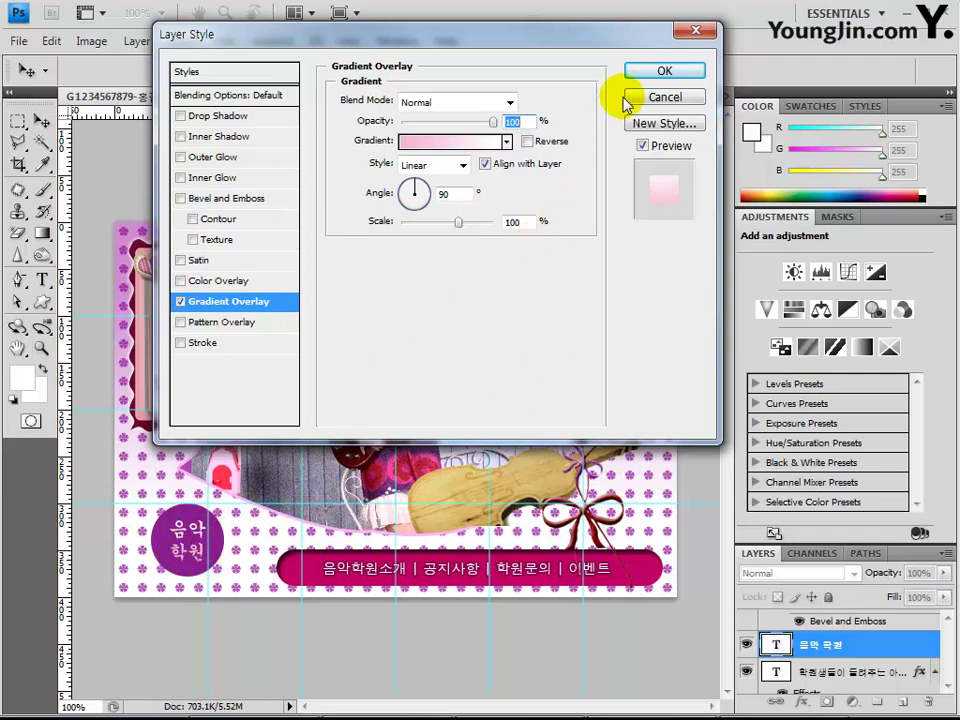
left_click(661, 78)
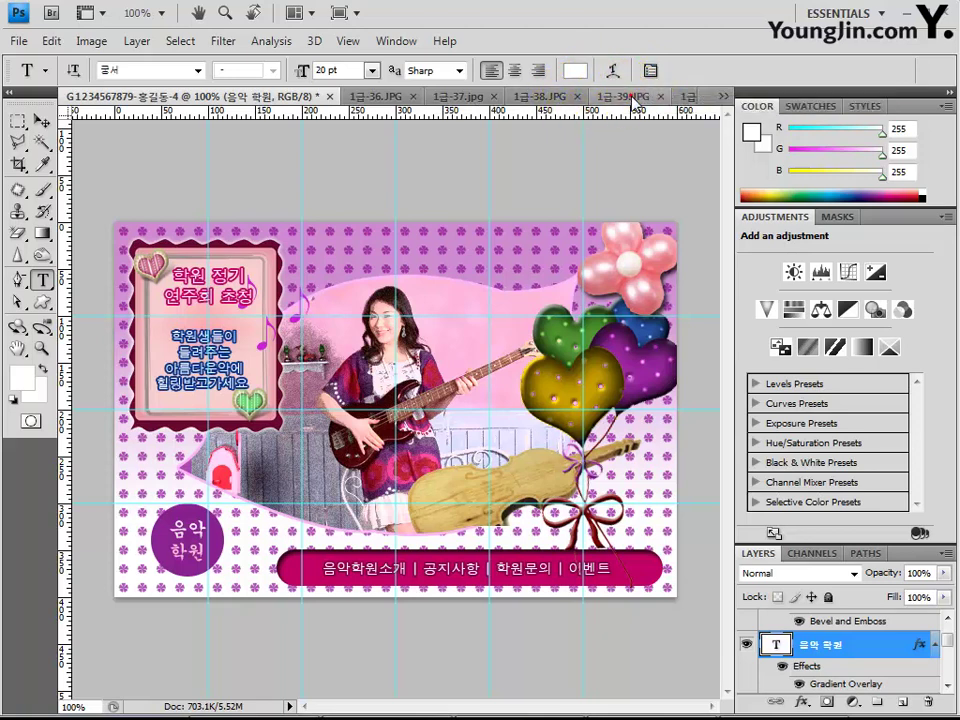
In 1급-37.jpg, select the white background with the Magic Wand at tolerance 32 and invert the selection to isolate the rainbow artwork.
left_click(516, 98)
left_click(516, 100)
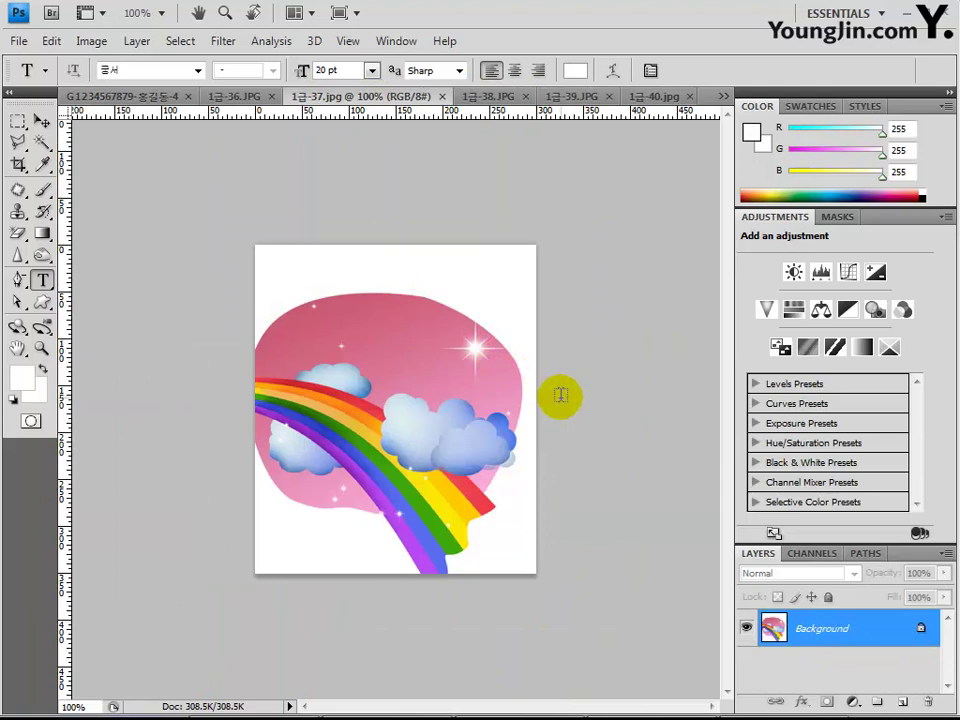
left_click(37, 142)
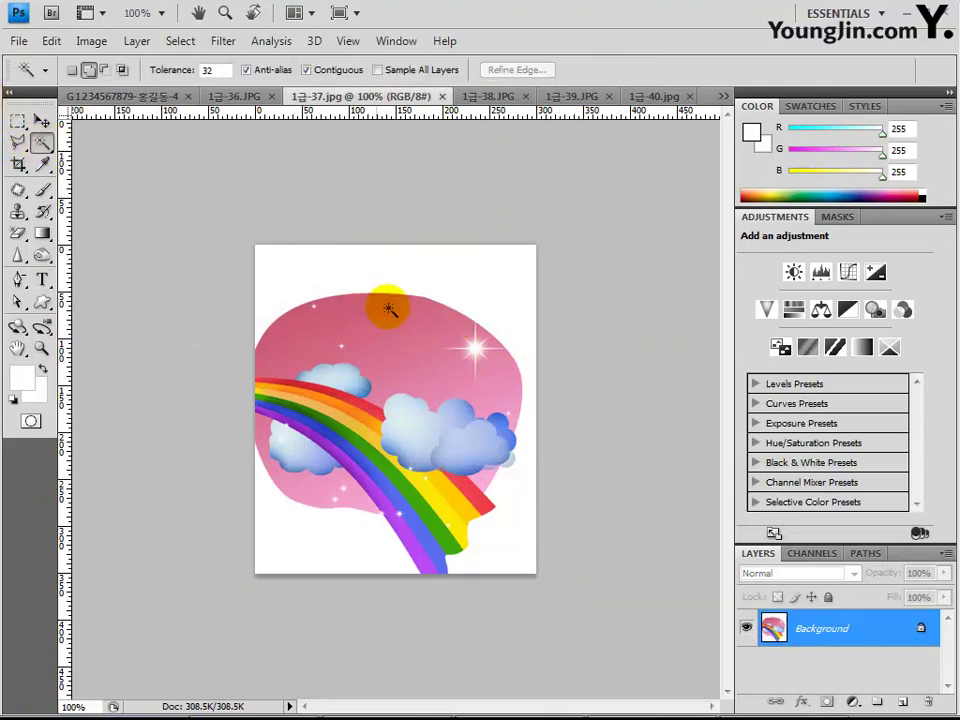
left_click(452, 283)
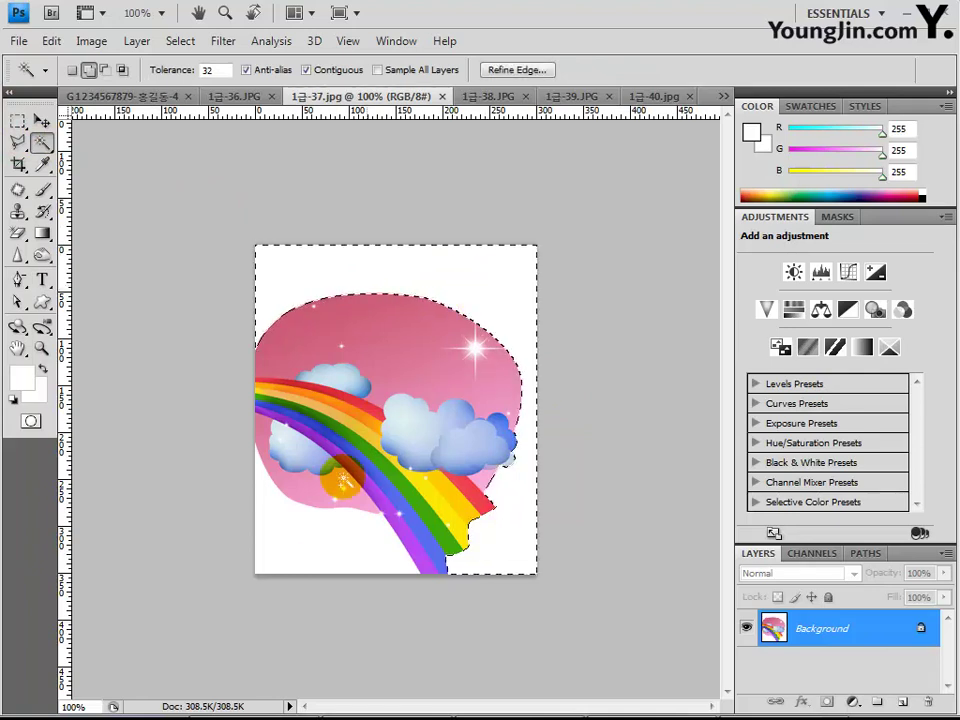
left_click(322, 537, "shift")
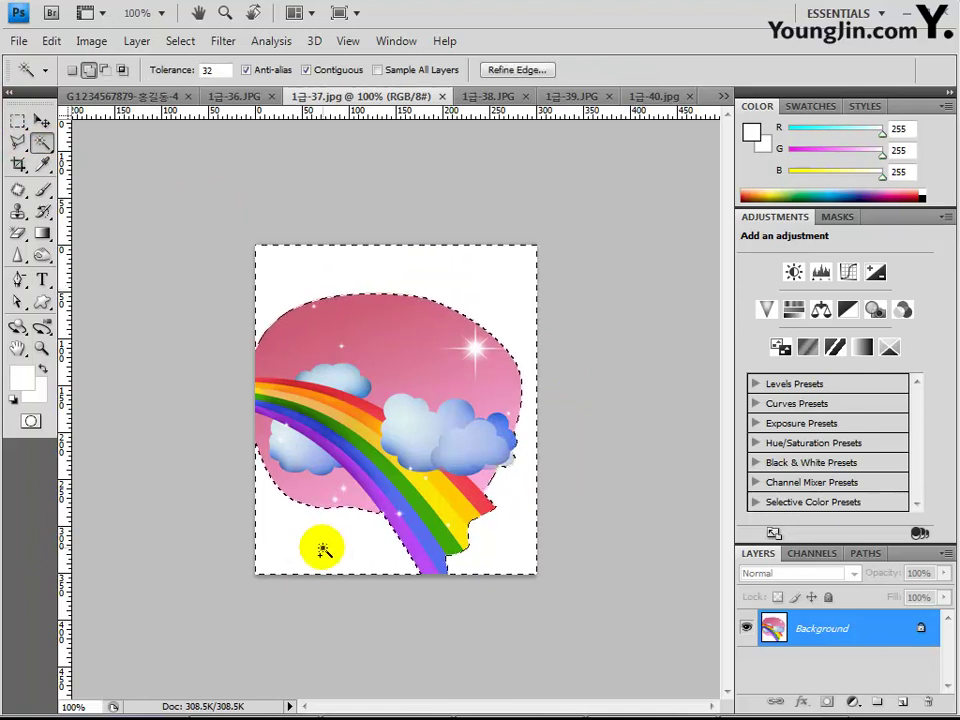
left_click(508, 458, "shift")
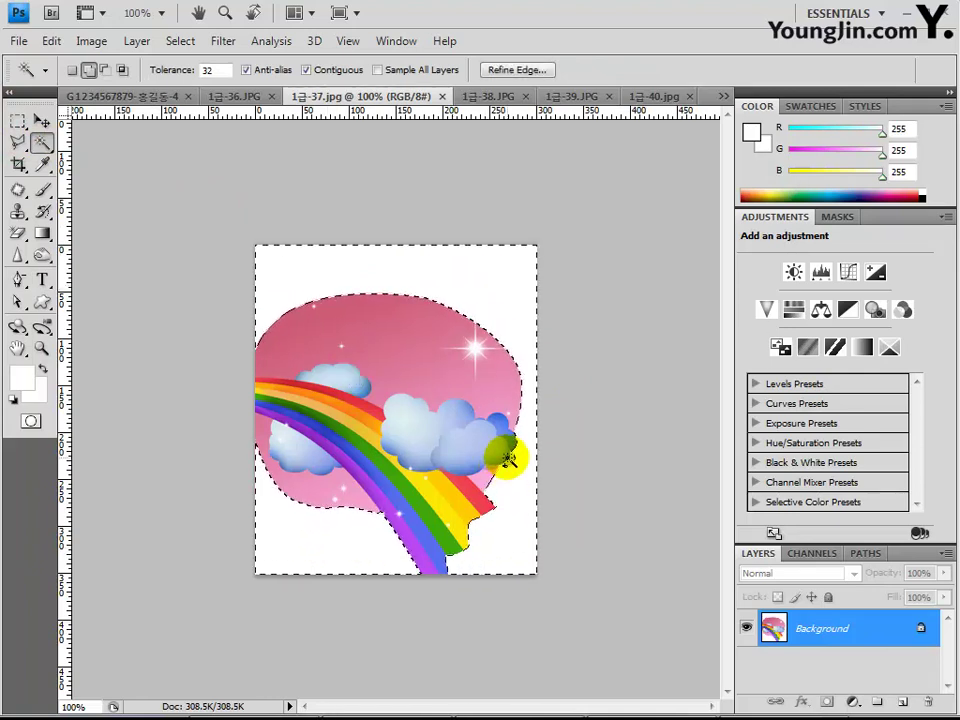
right_click(515, 309)
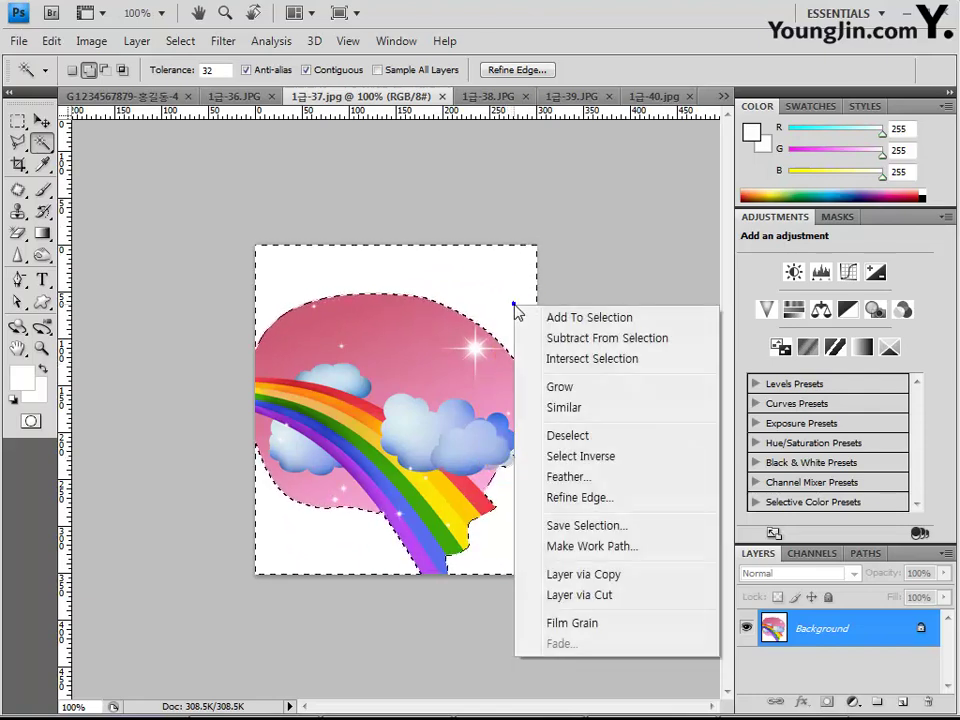
left_click(563, 458)
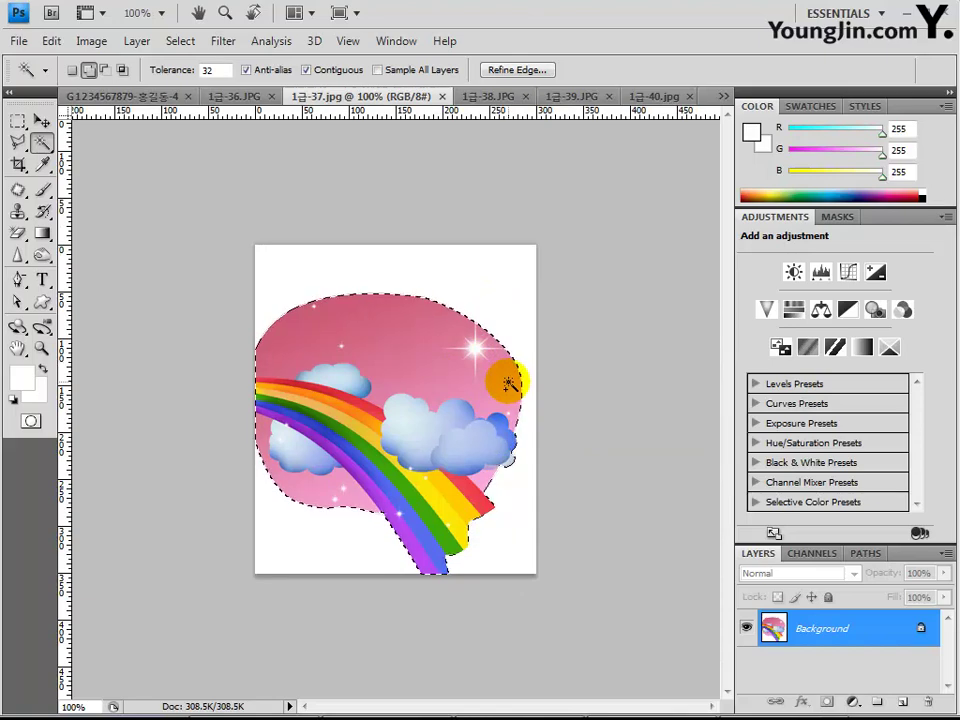
Paste the rainbow artwork into the composition, scale it to about 53%, and place it in the lower-right area below the heart balloons.
left_click(120, 97)
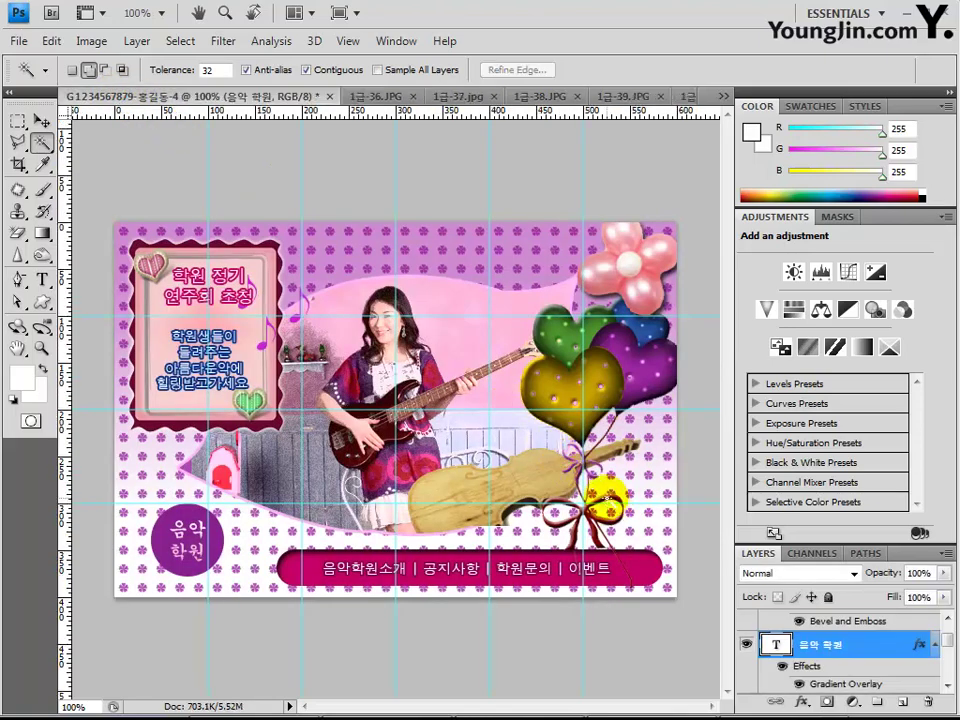
key("ctrl+shift+v")
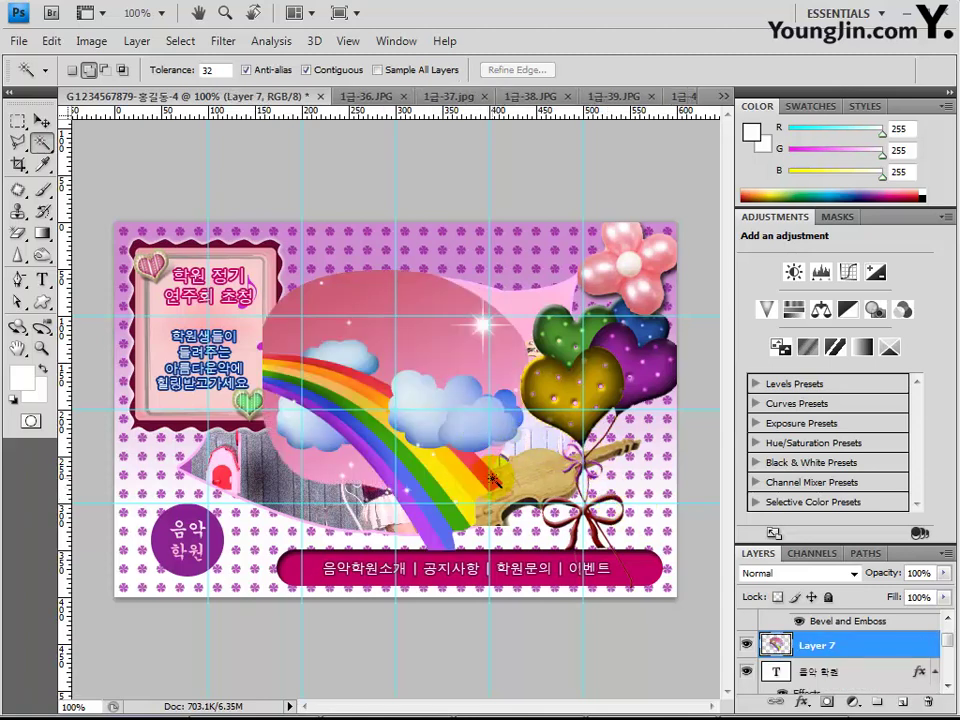
key("ctrl+t")
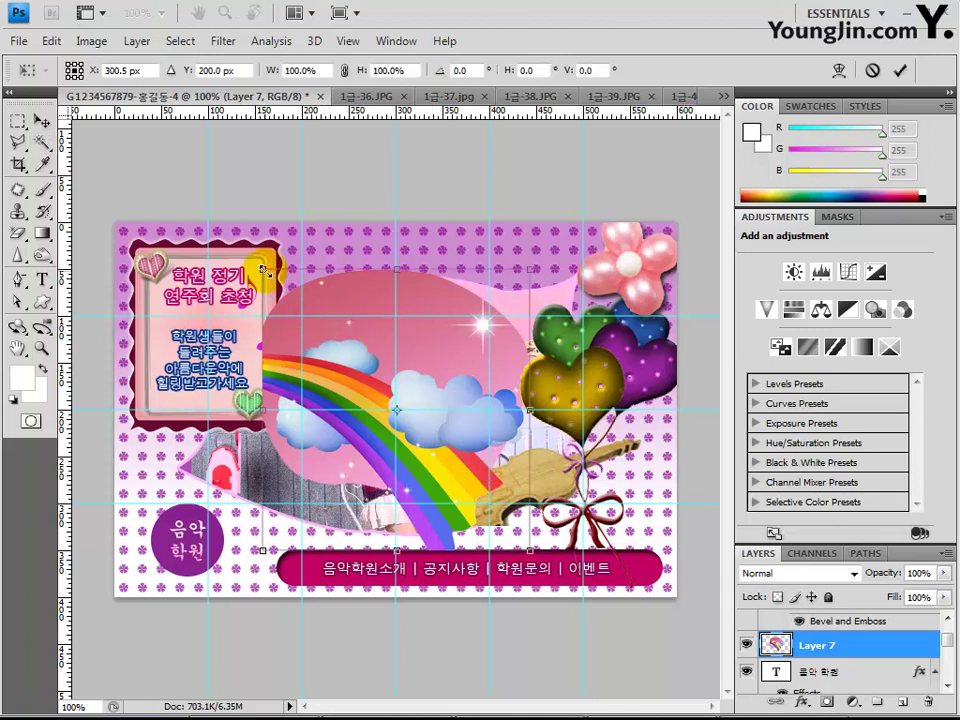
left_click_drag(262, 270, 344, 354)
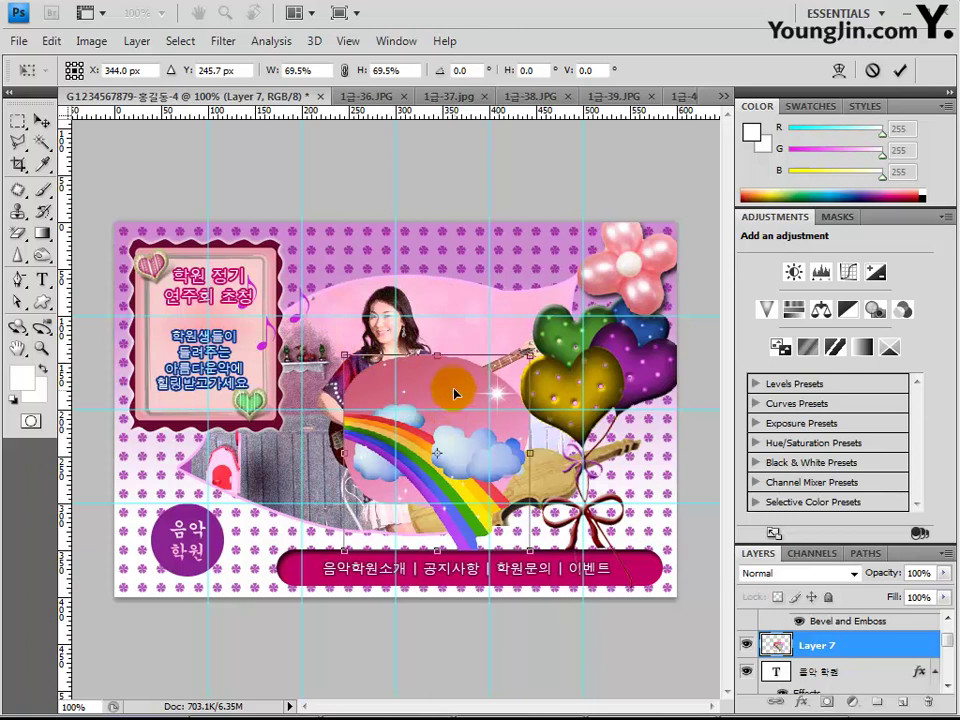
left_click_drag(454, 394, 603, 443)
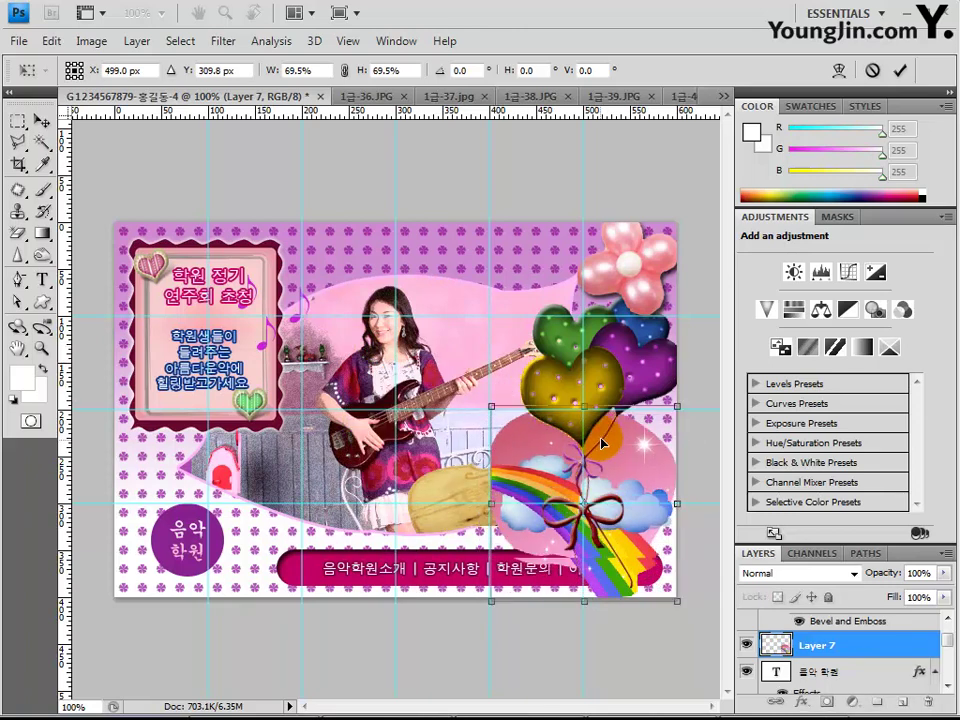
left_click_drag(512, 422, 519, 413)
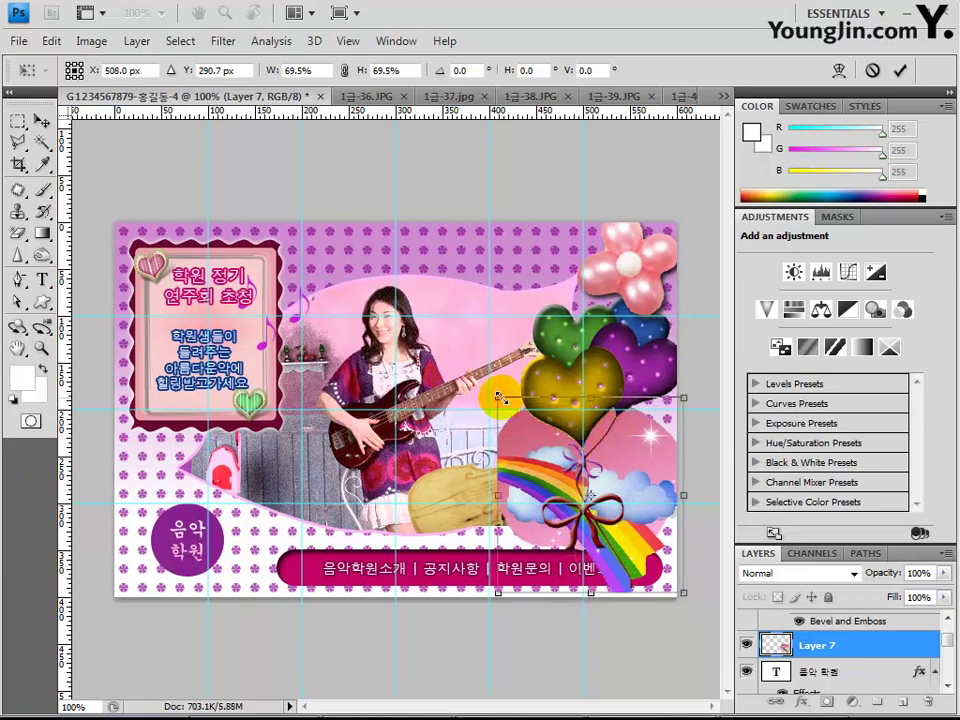
left_click_drag(499, 397, 544, 443)
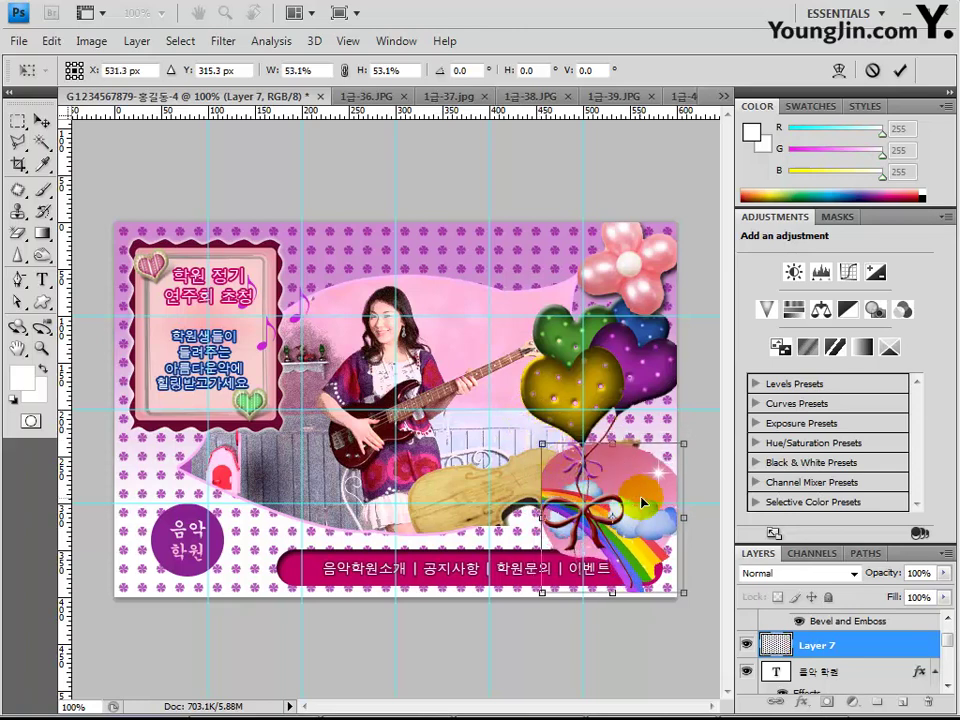
left_click_drag(640, 478, 640, 466)
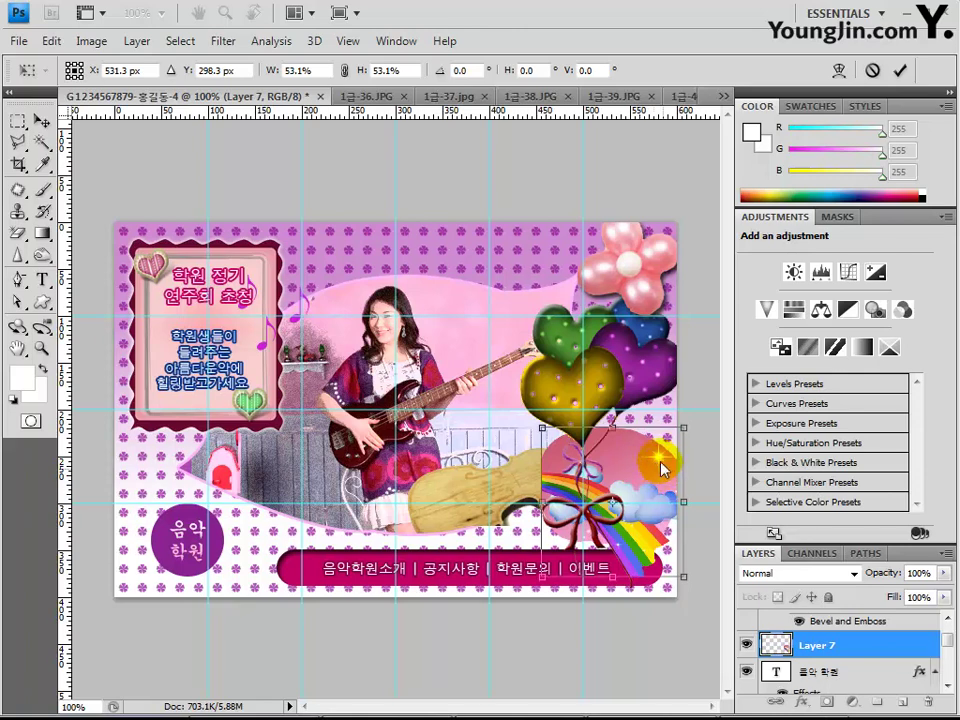
key("Return")
key("w")
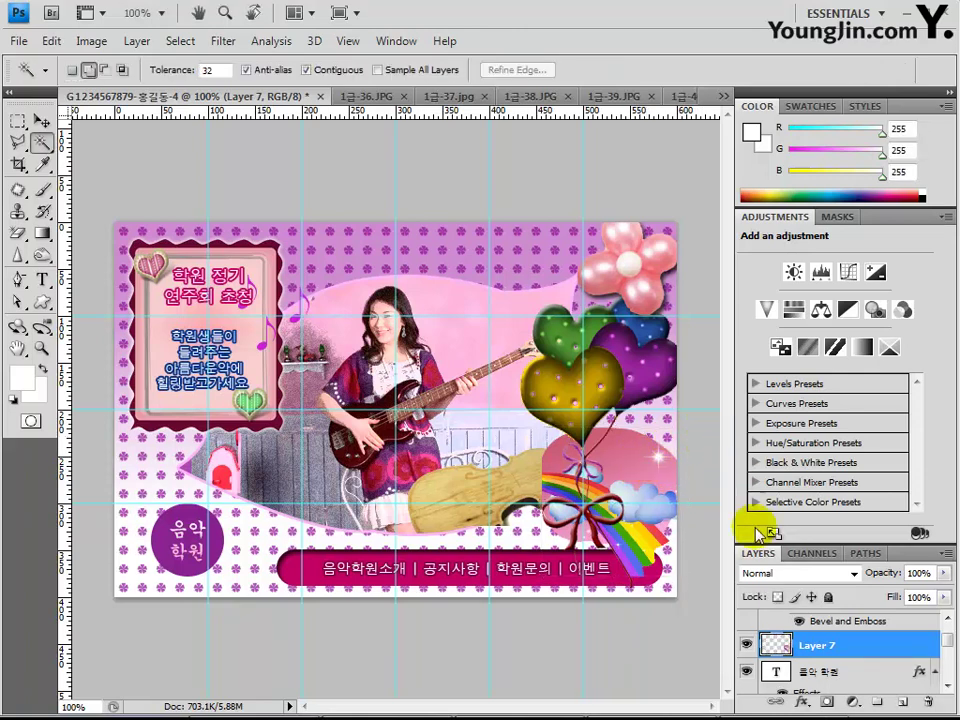
Set the rainbow layer's blend mode to Hard Light and move it directly above Layer 1 in the layer stack.
left_click(850, 573)
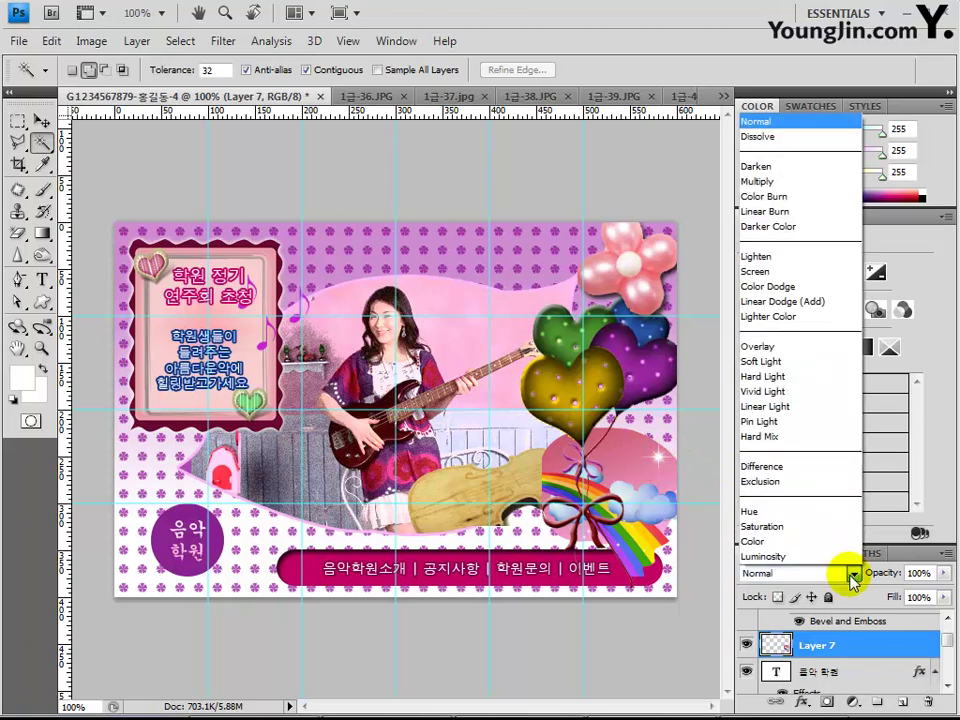
left_click(814, 377)
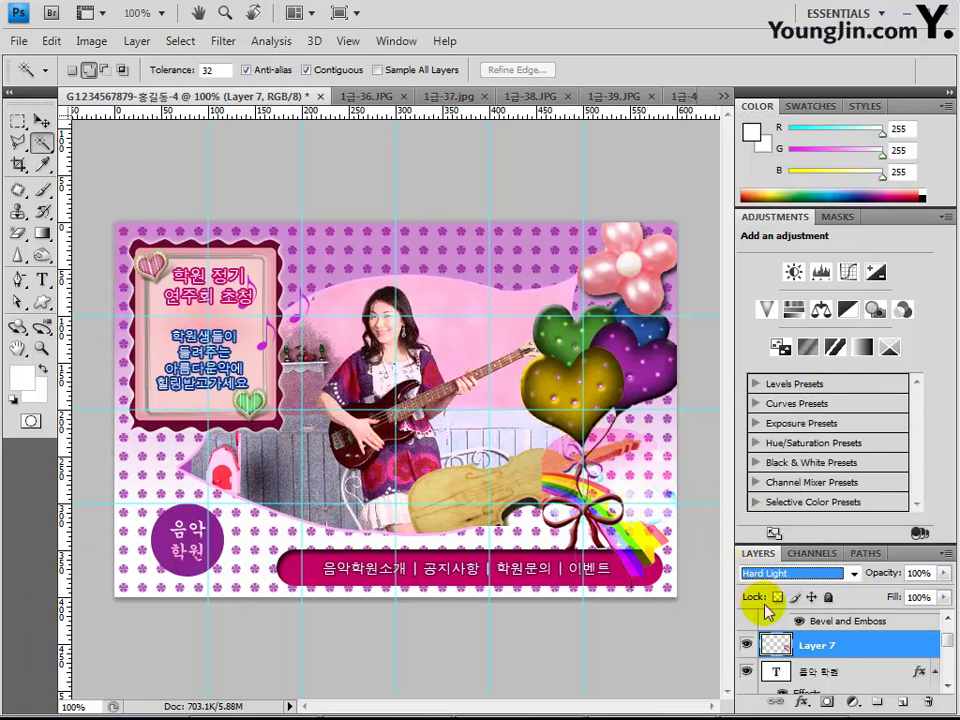
mouse_move(826, 651)
left_mouse_down()
mouse_move(833, 697)
mouse_move(846, 617)
mouse_move(836, 688)
mouse_move(838, 648)
left_mouse_up()
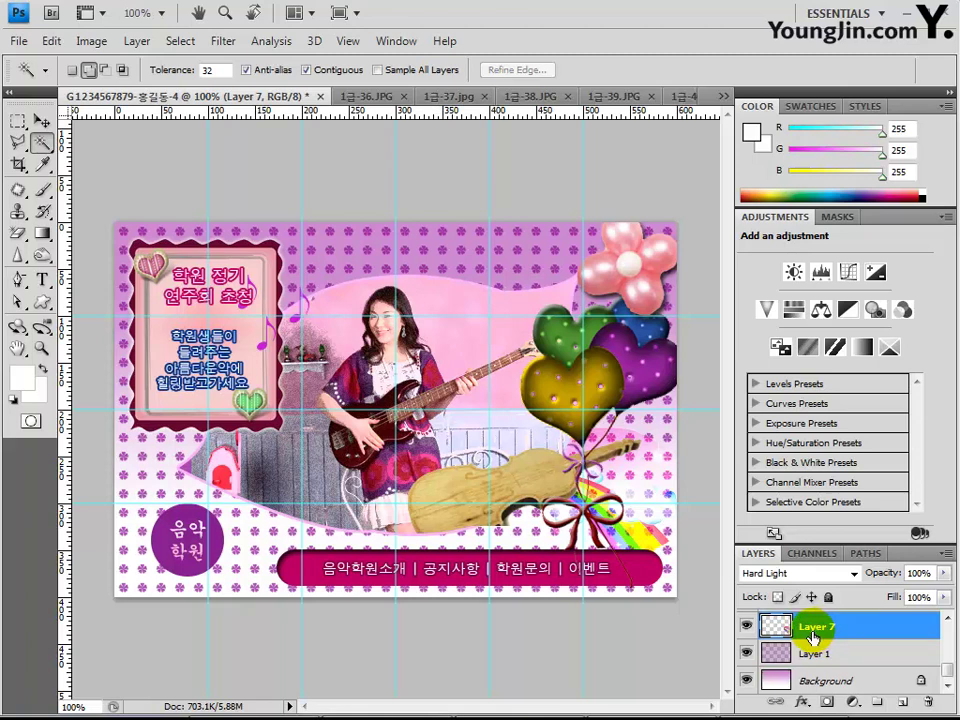
Add a Drop Shadow with the default settings to the rainbow layer.
left_click(803, 701)
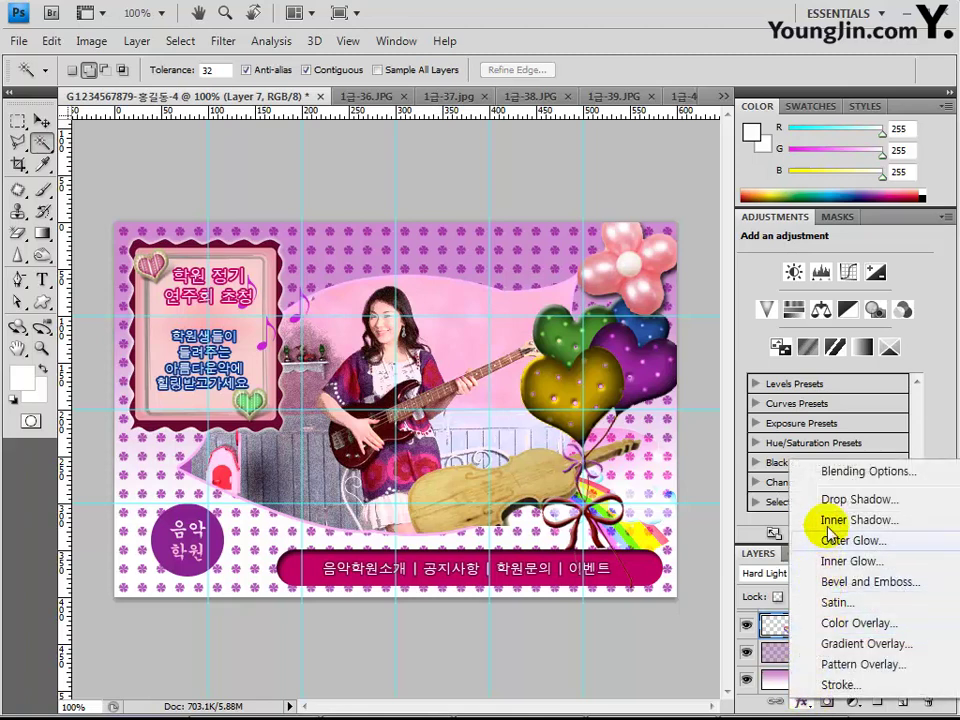
left_click(831, 499)
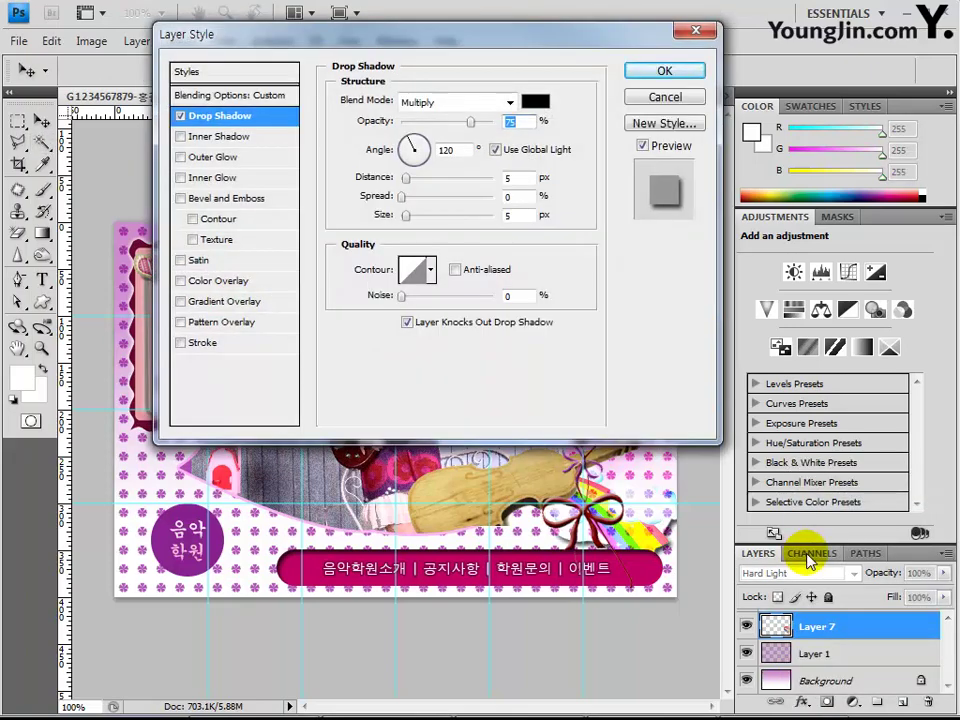
key("Return")
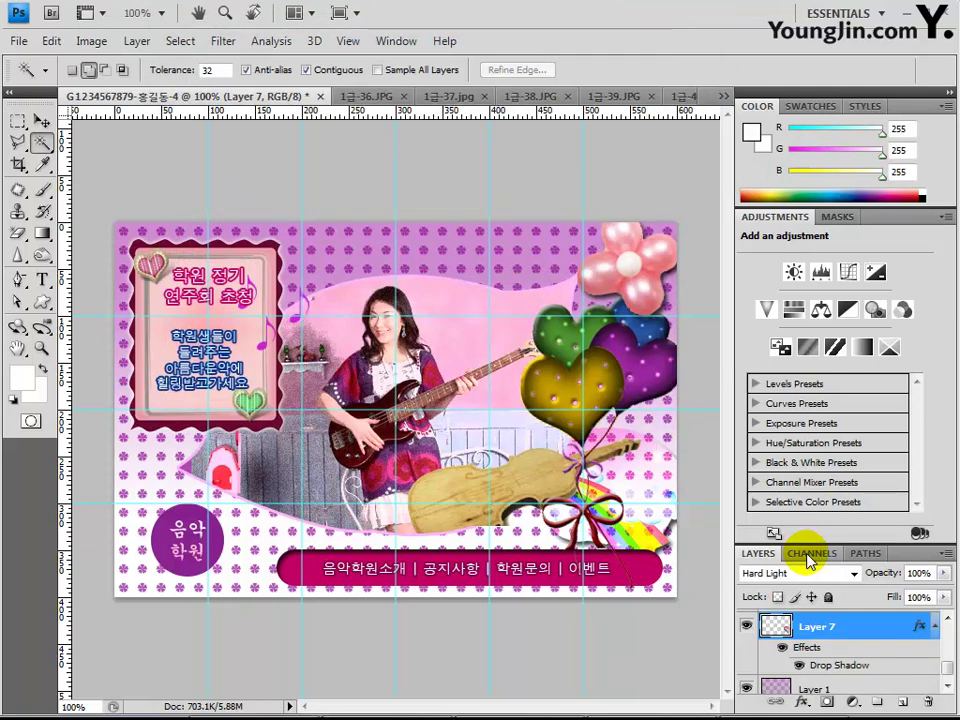
Clear all guides from the composition.
left_click(347, 44)
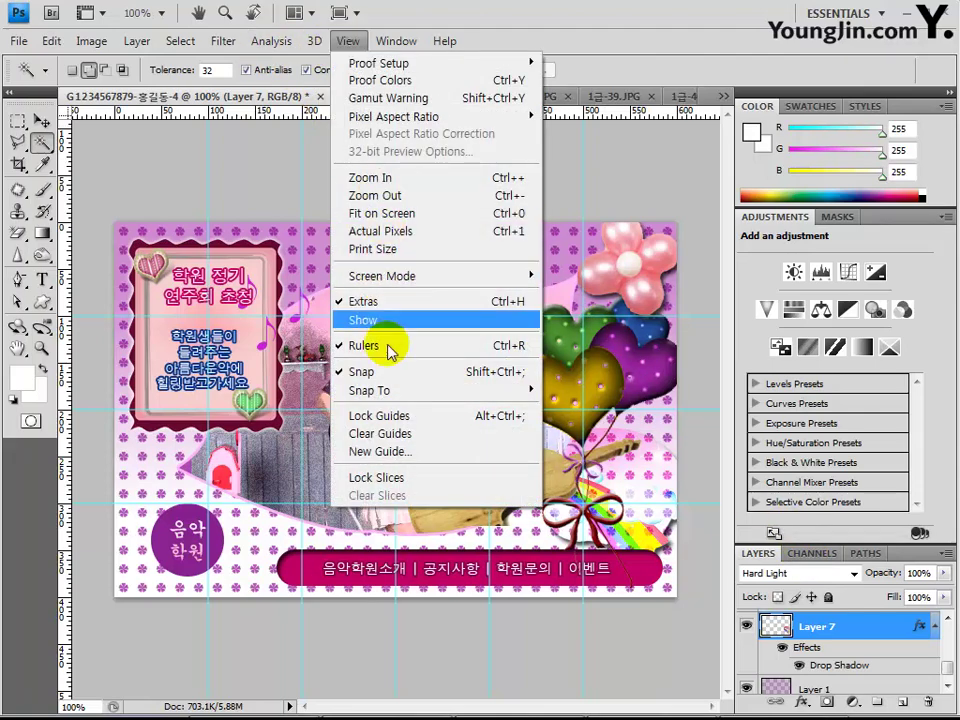
left_click(383, 434)
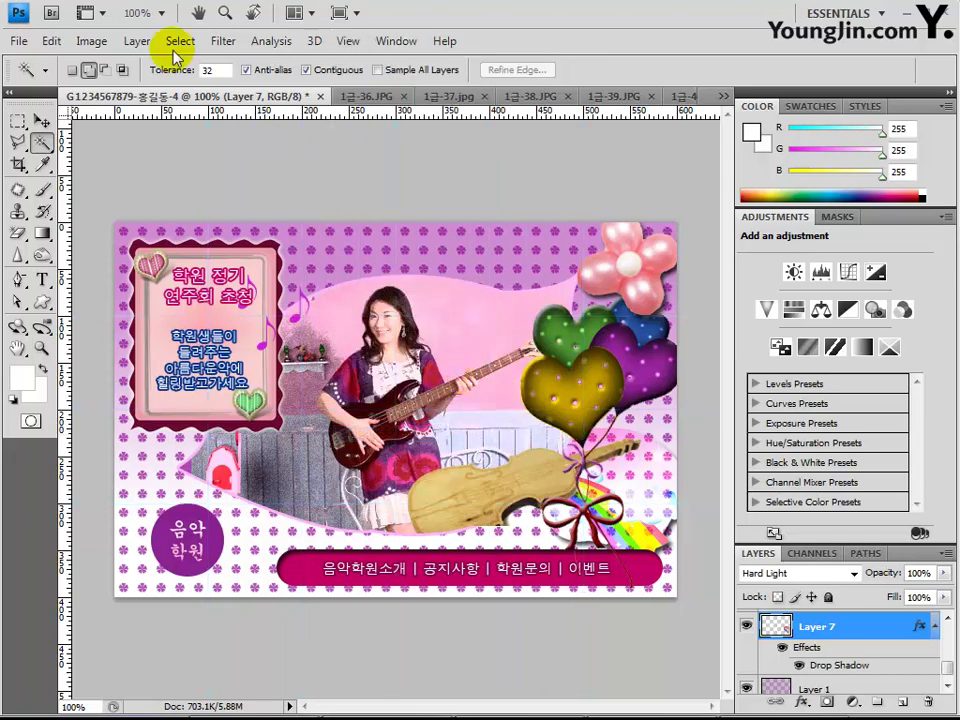
left_click(16, 41)
left_click(75, 294)
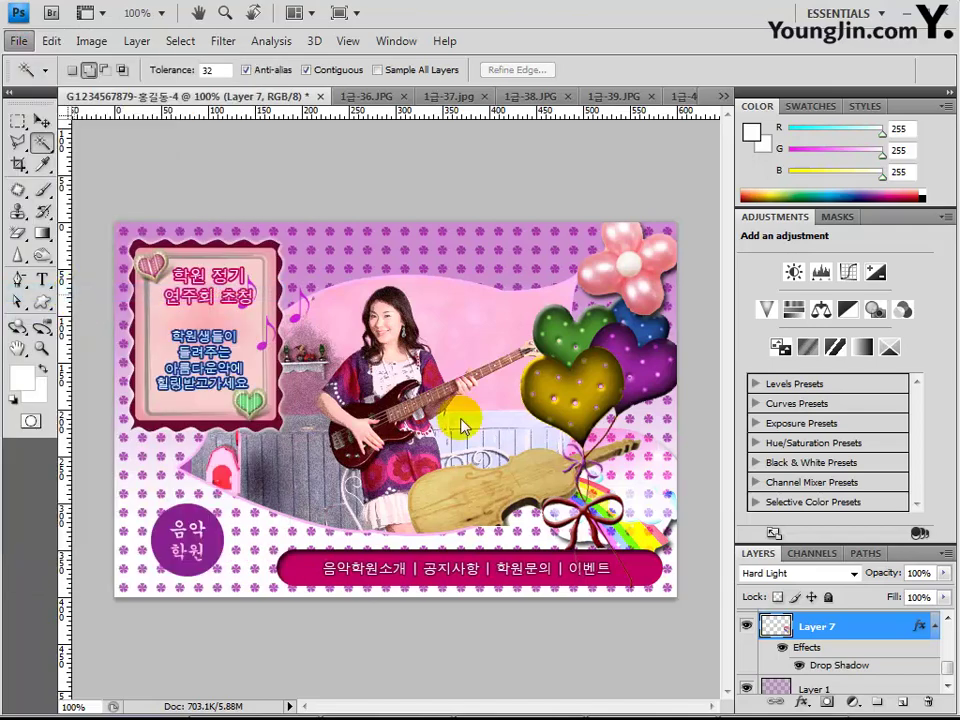
left_click(484, 397)
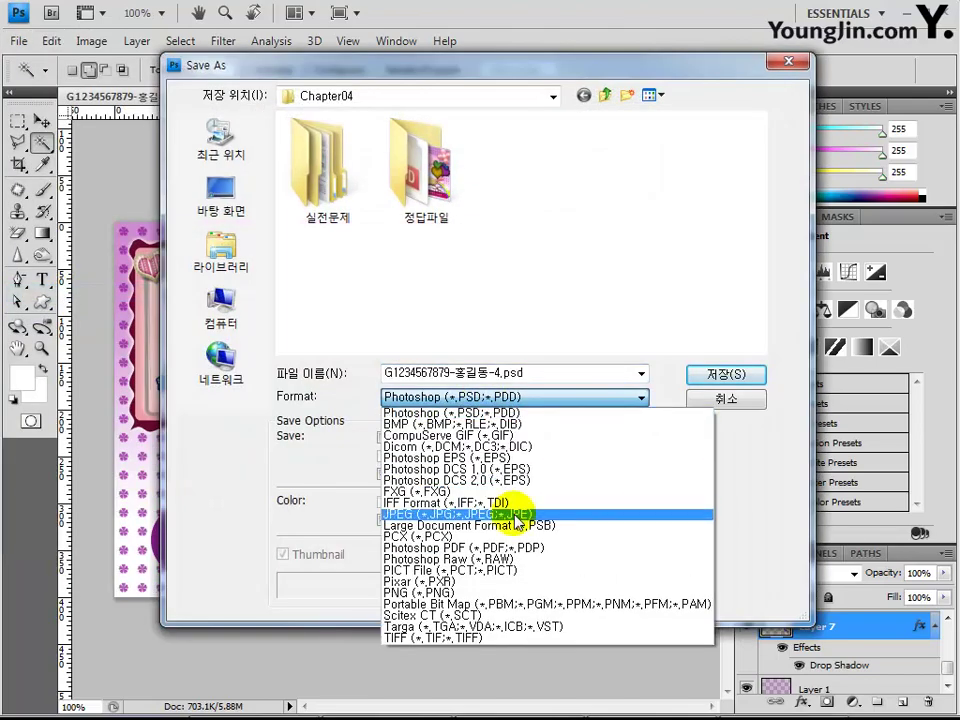
left_click(440, 514)
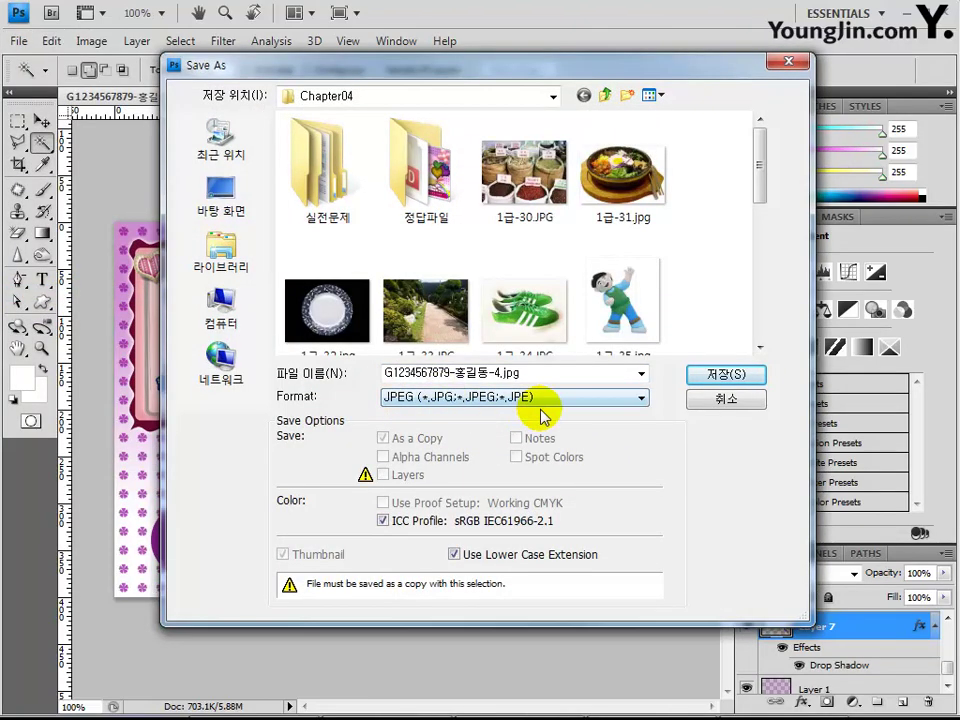
left_click(751, 408)
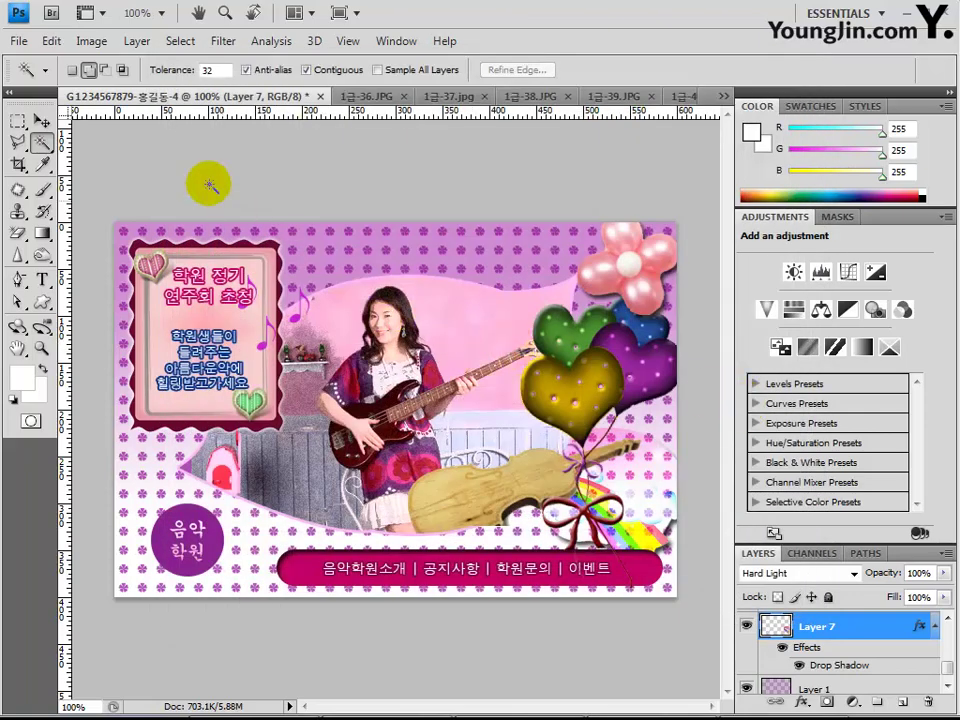
Resize the composition to 60 × 40 pixels with proportions constrained and layer styles scaled.
left_click(91, 41)
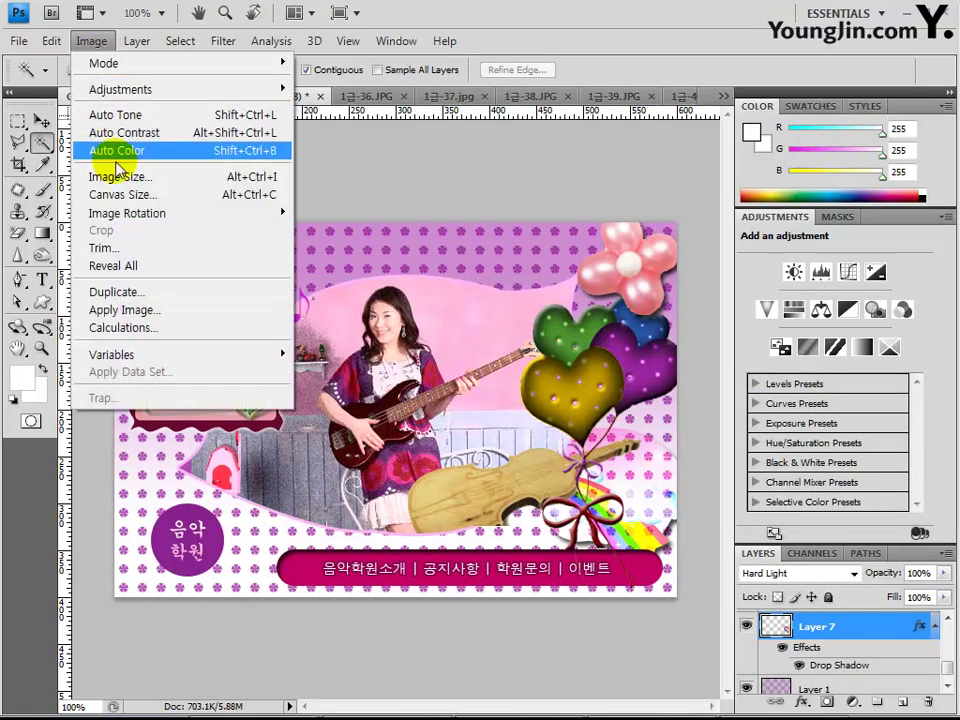
left_click(94, 177)
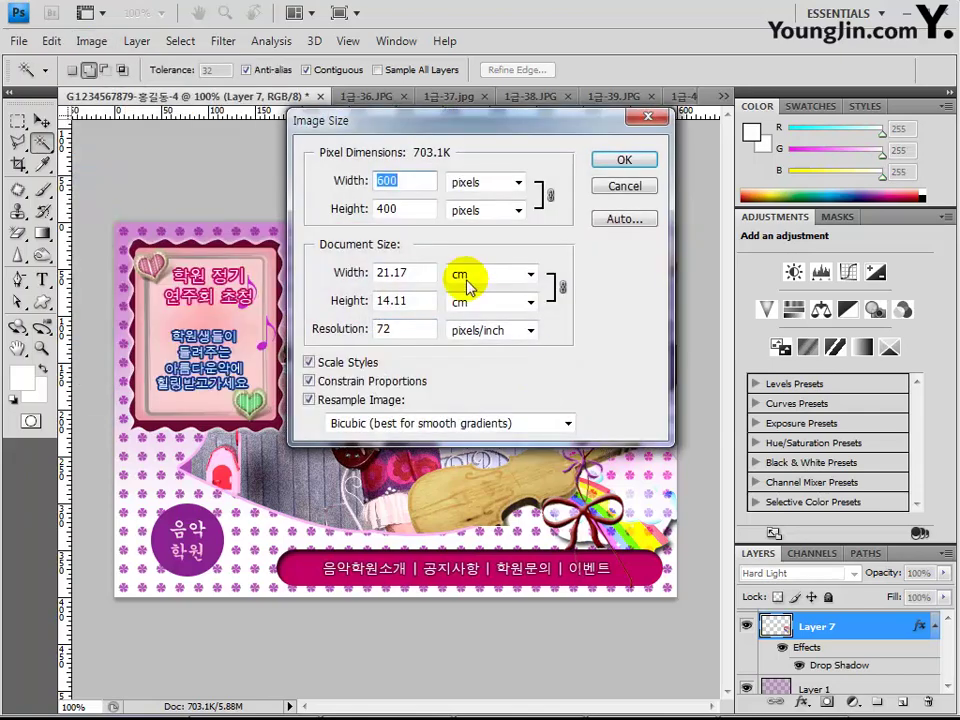
type("60")
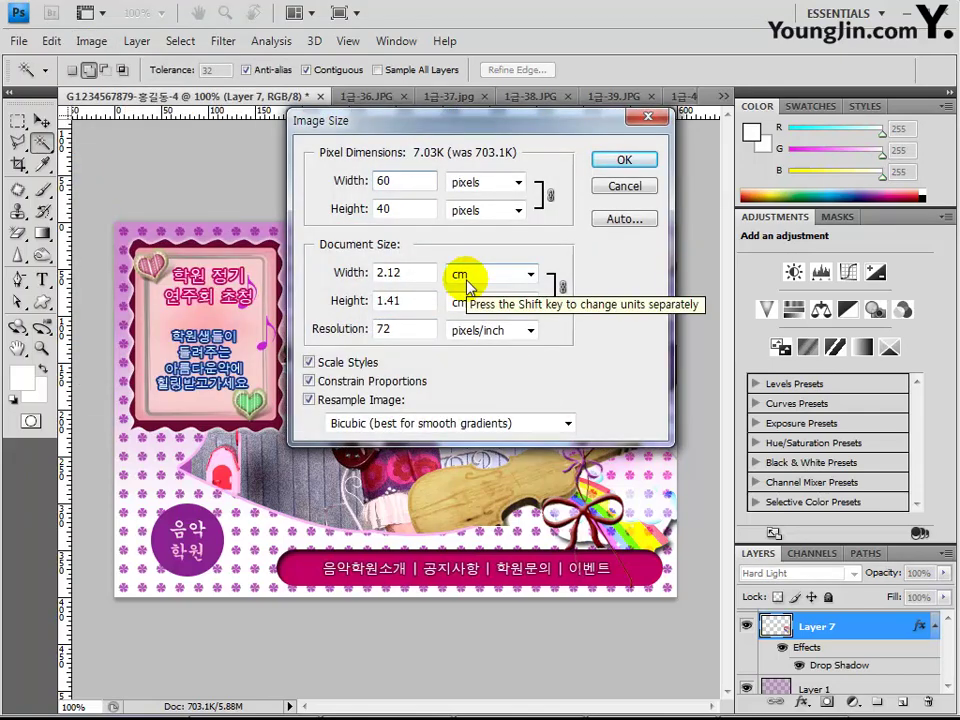
key("Return")
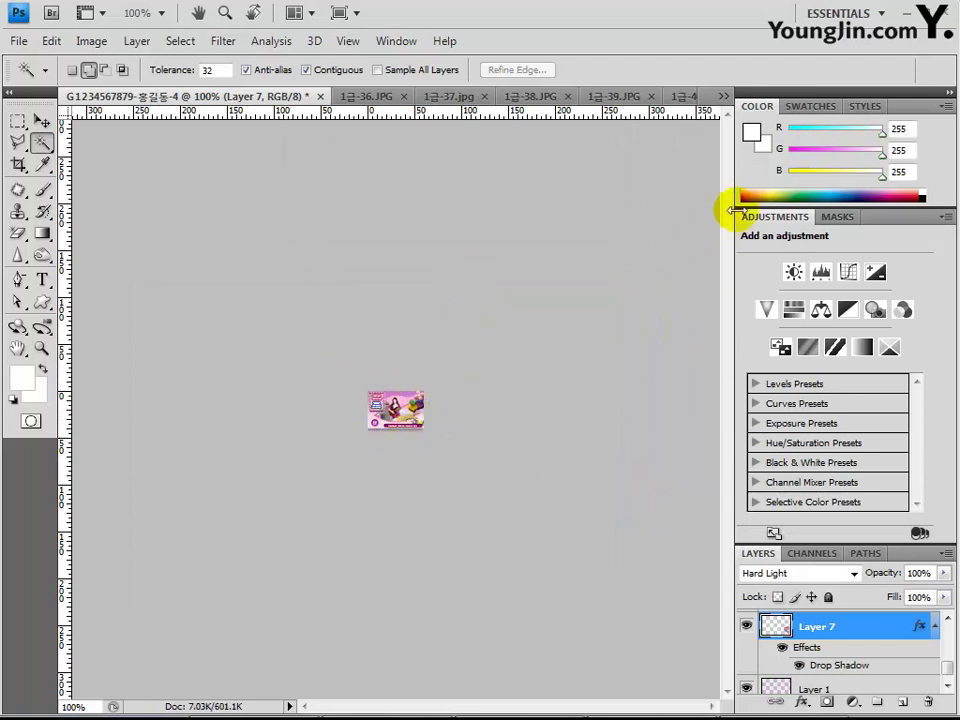
Give the layer list more room and review the layer stack from the background up to the topmost layer.
double_click(777, 218)
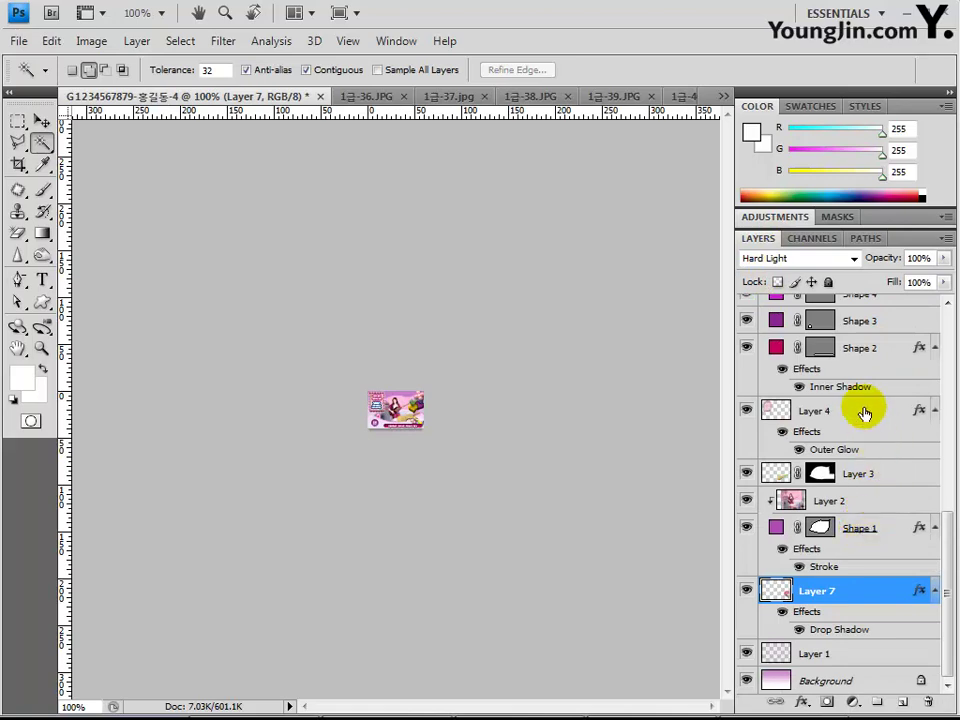
scroll(866, 400, "up", 5)
scroll(863, 408, "up", 2)
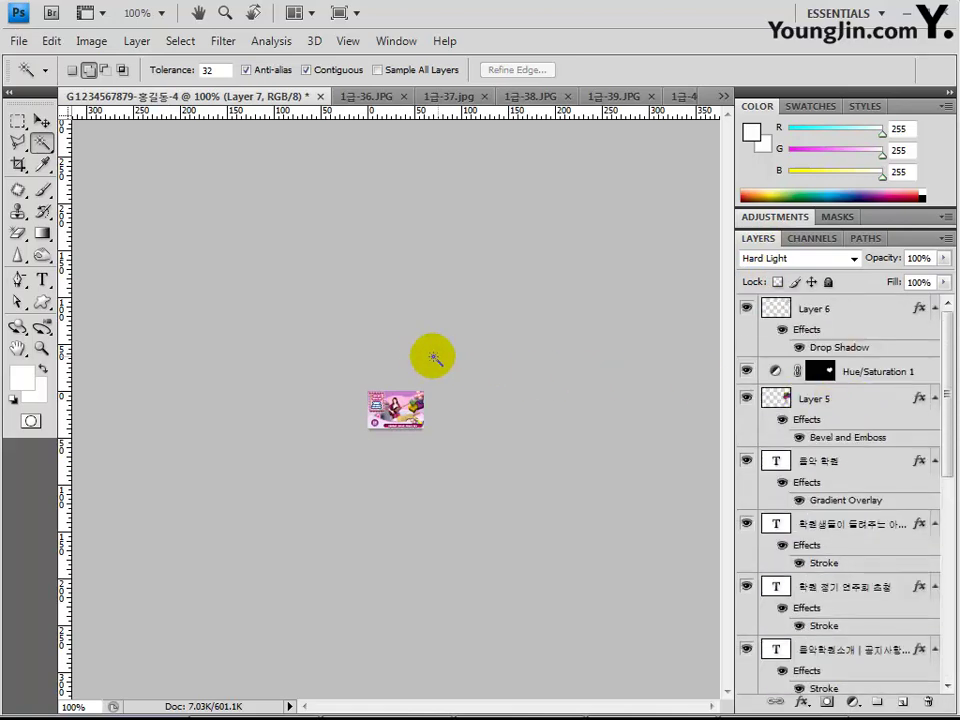